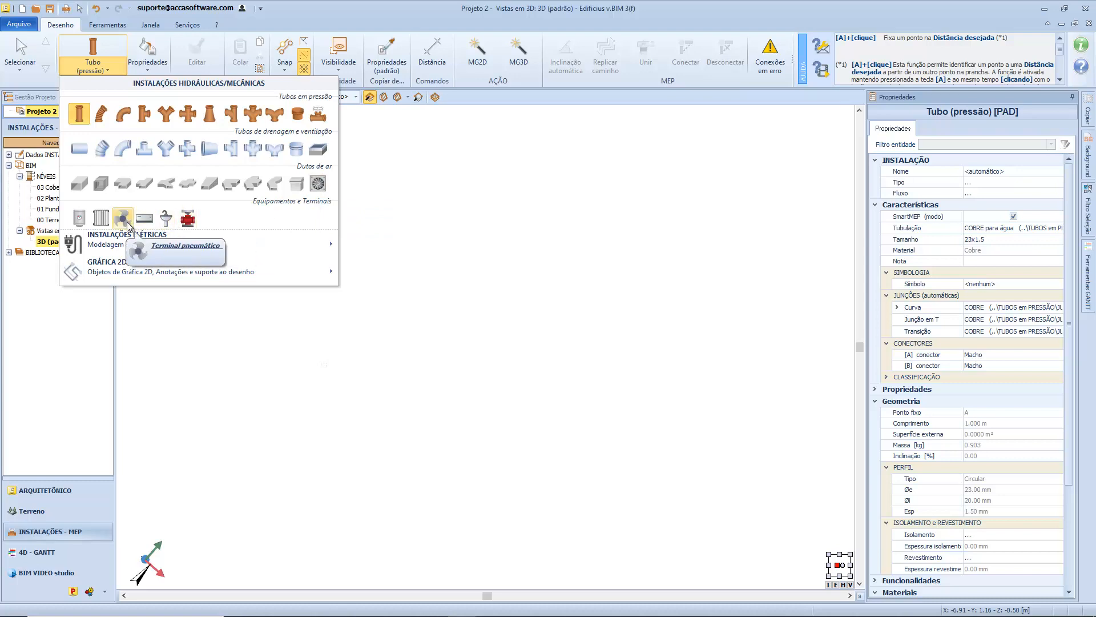
mouse_move(85, 242)
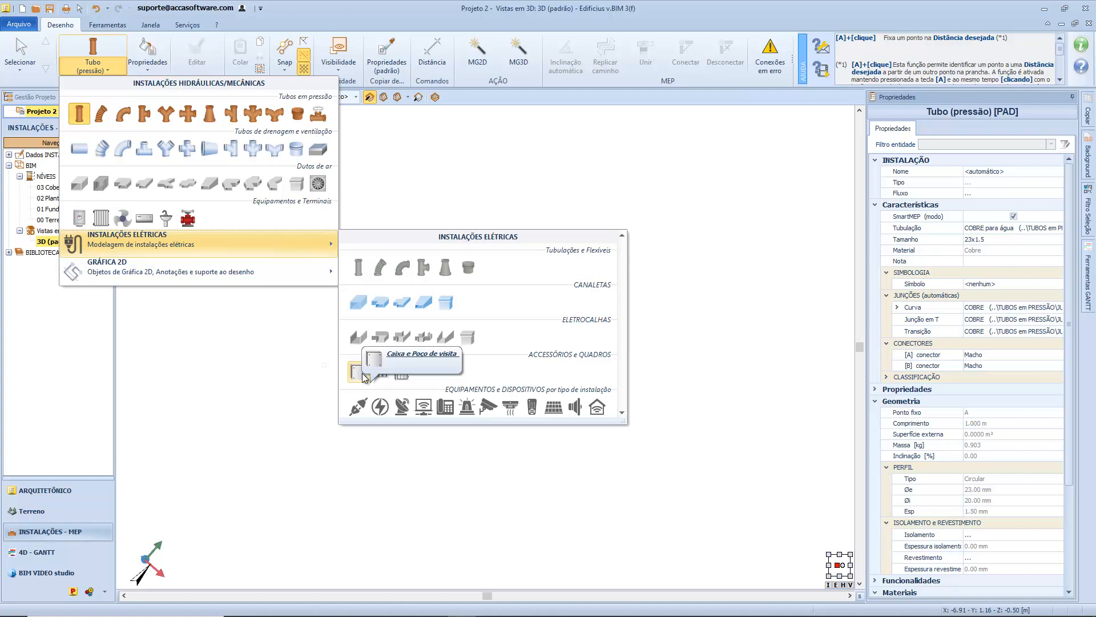
key("Escape")
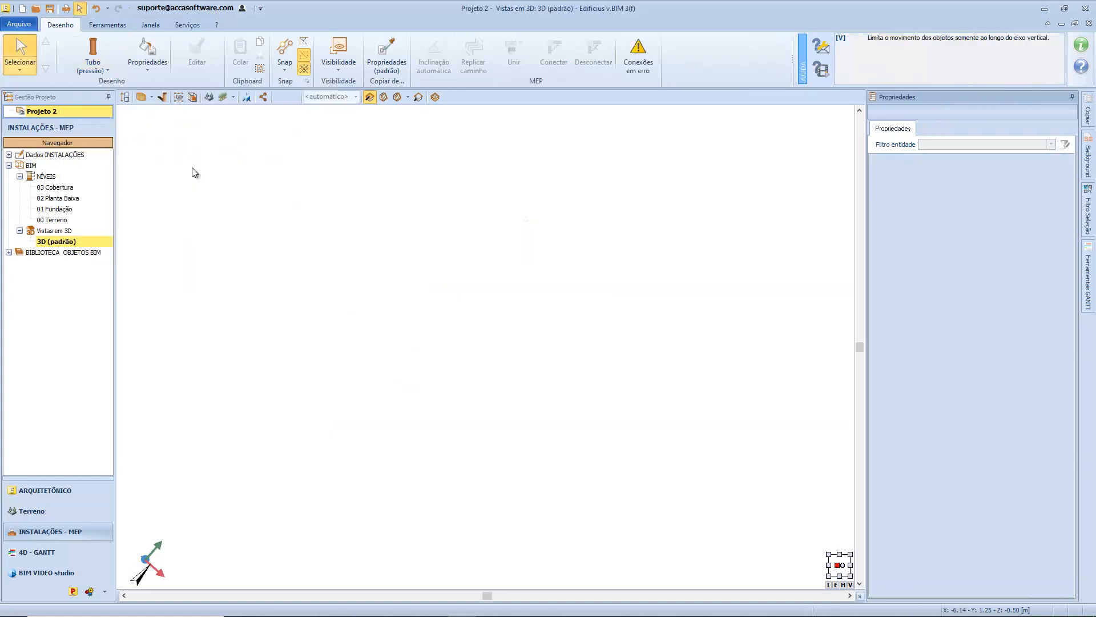
Start a pressure pipe accessory (Acessório (pressão)) and create a new MEP object model for it with the parametric configurator.
left_click(97, 71)
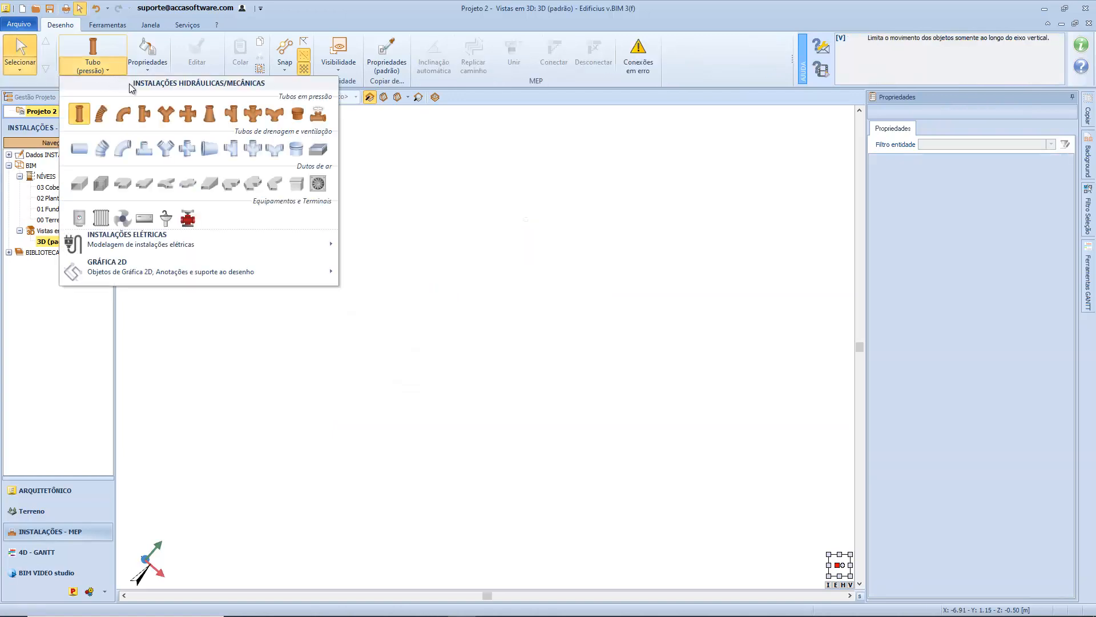
left_click(317, 115)
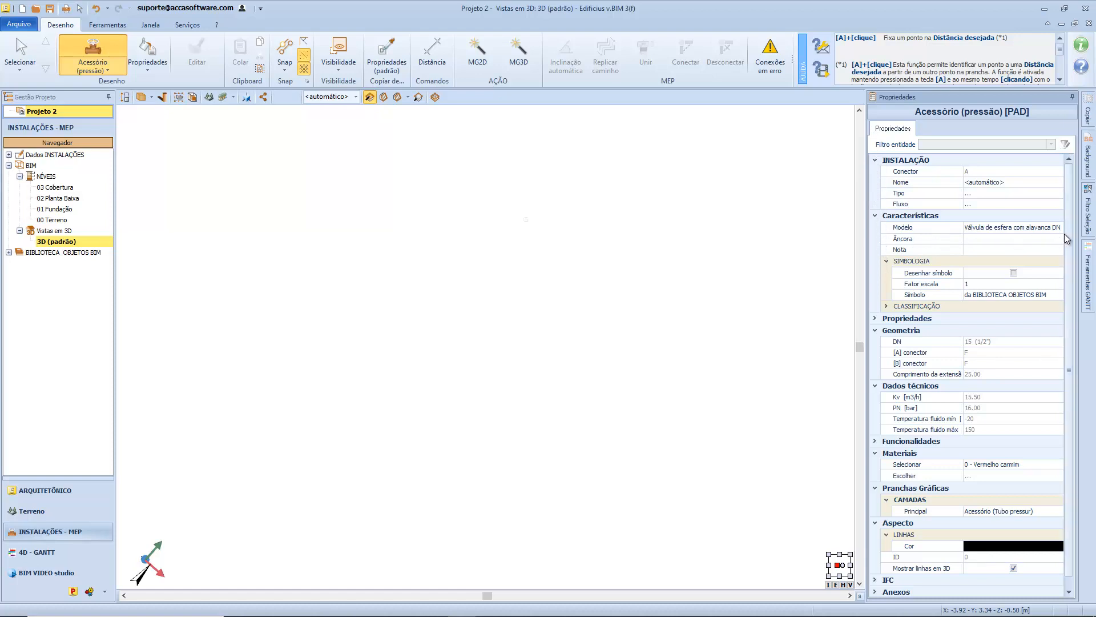
left_click(1028, 226)
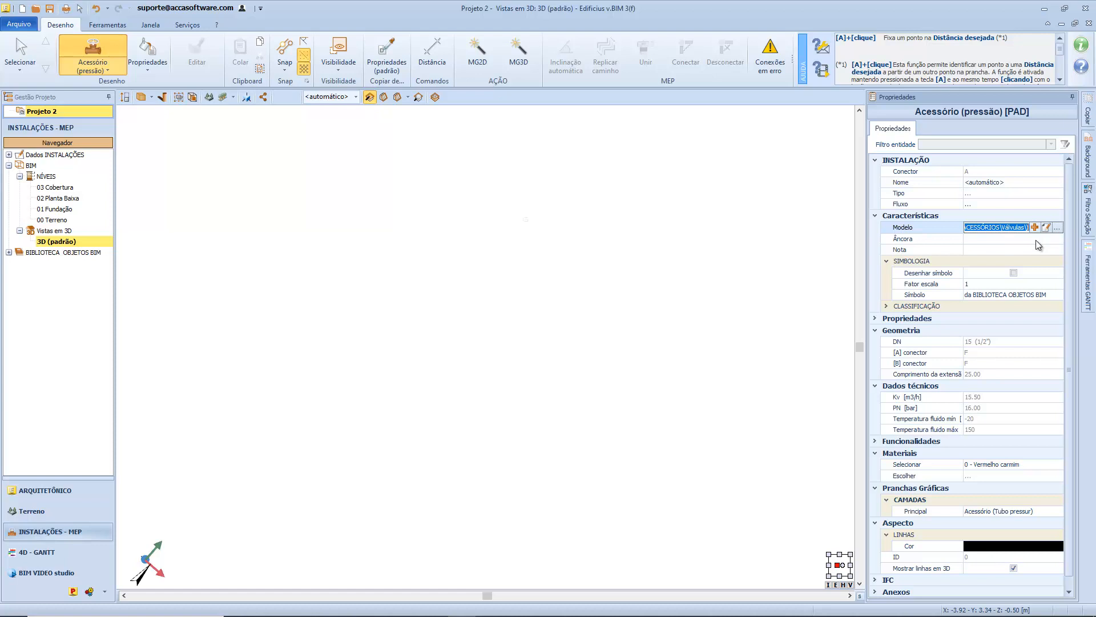
left_click(1035, 228)
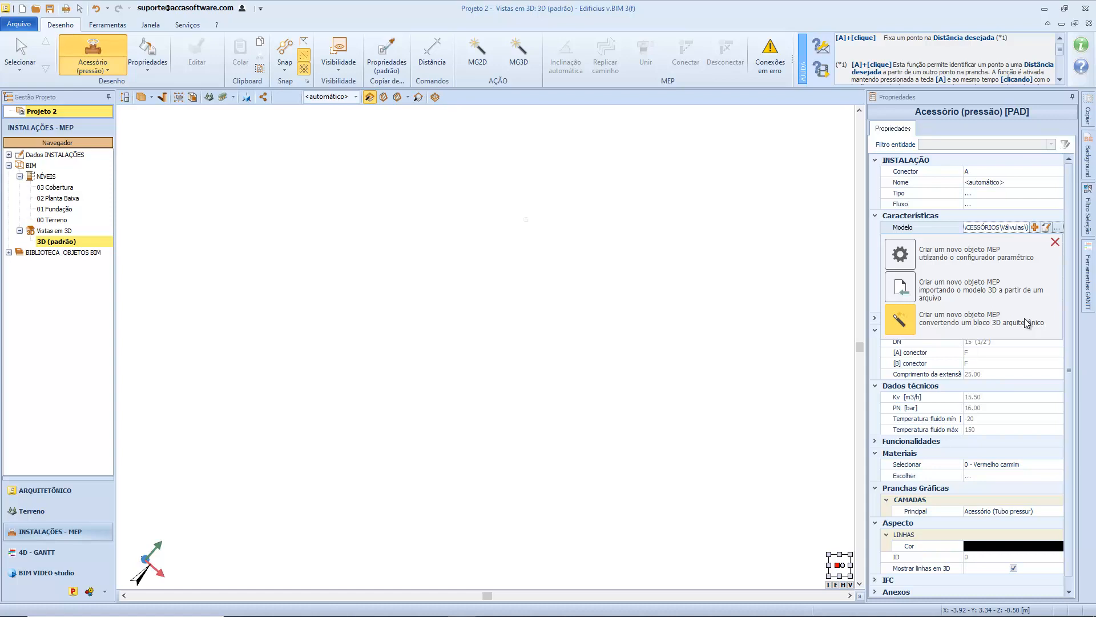
left_click(936, 262)
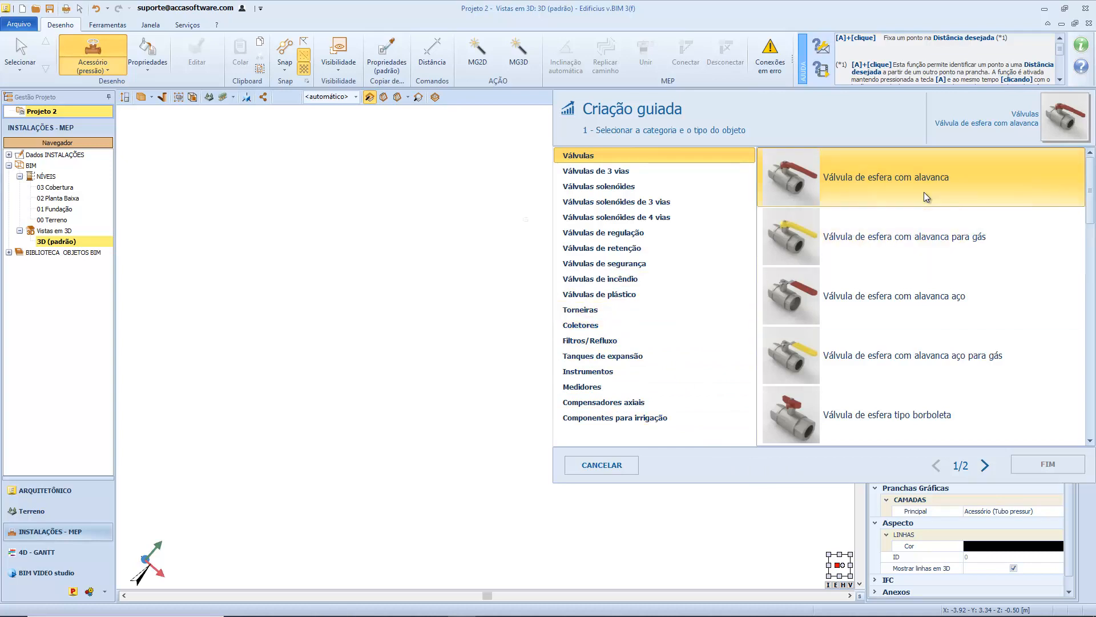
Choose "Coletor coplanar fundido monobloco" from the Coletores category as the object type and proceed to its characteristic data.
scroll(926, 197, "down", 3)
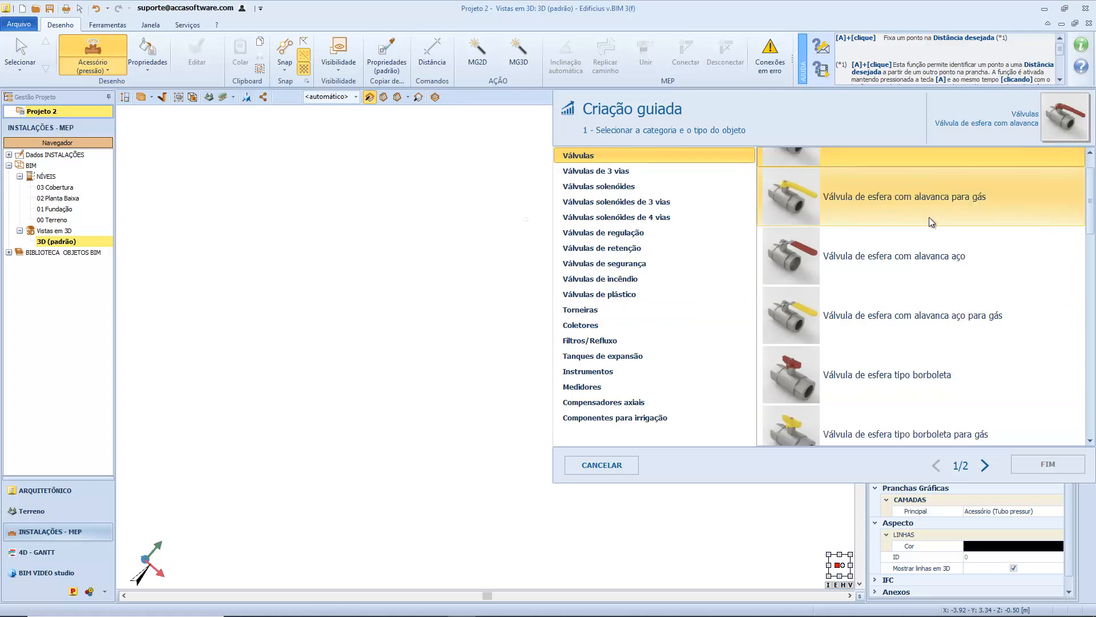
scroll(931, 222, "down", 8)
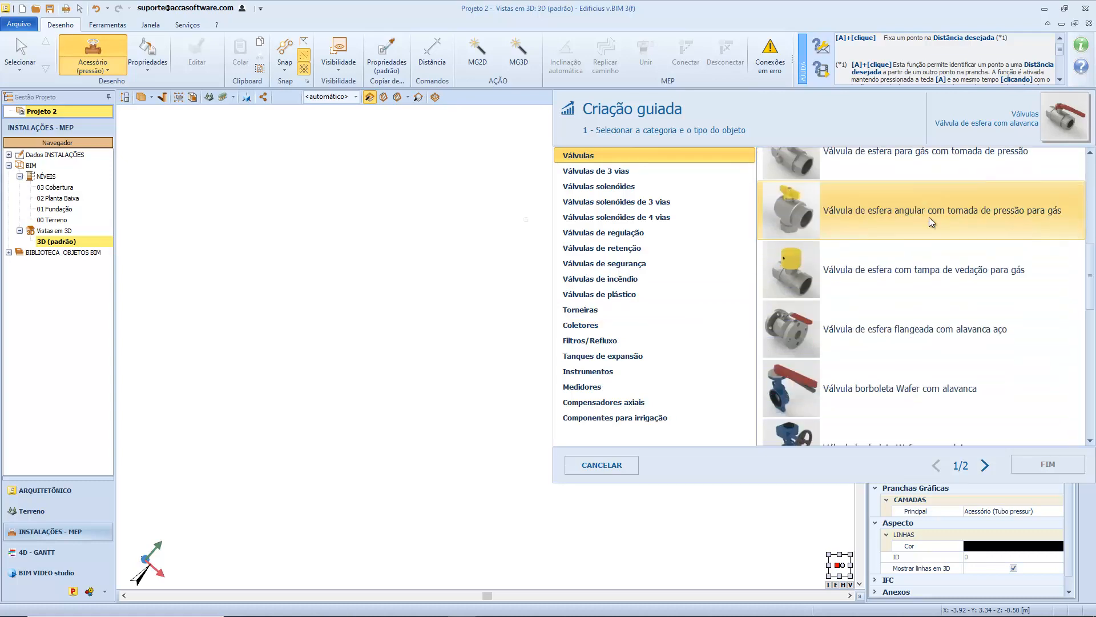
scroll(931, 222, "down", 6)
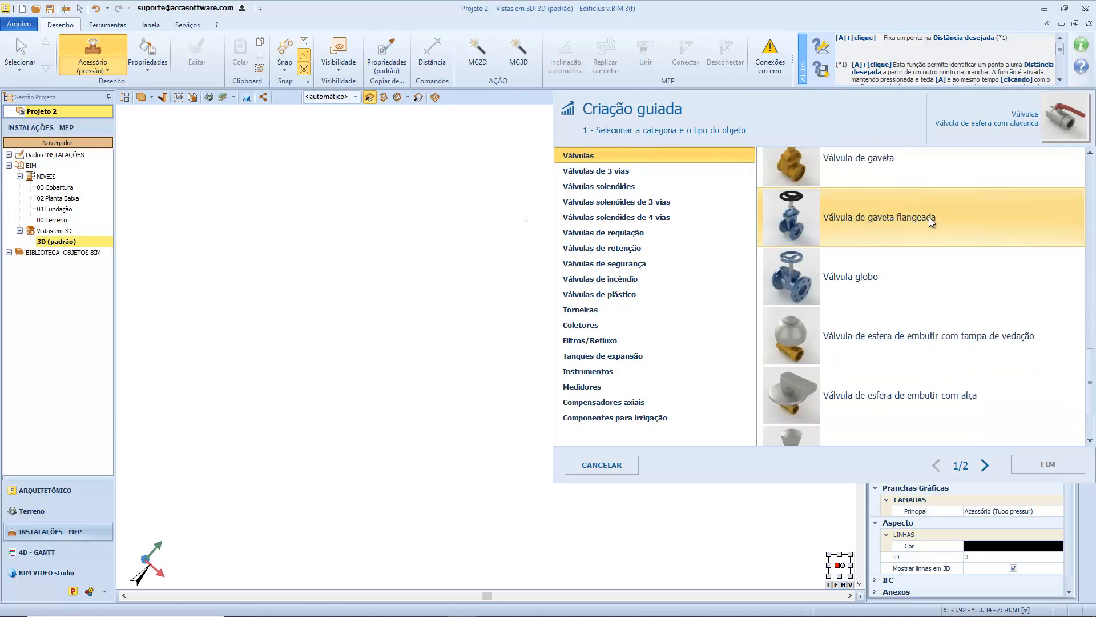
scroll(931, 222, "up", 6)
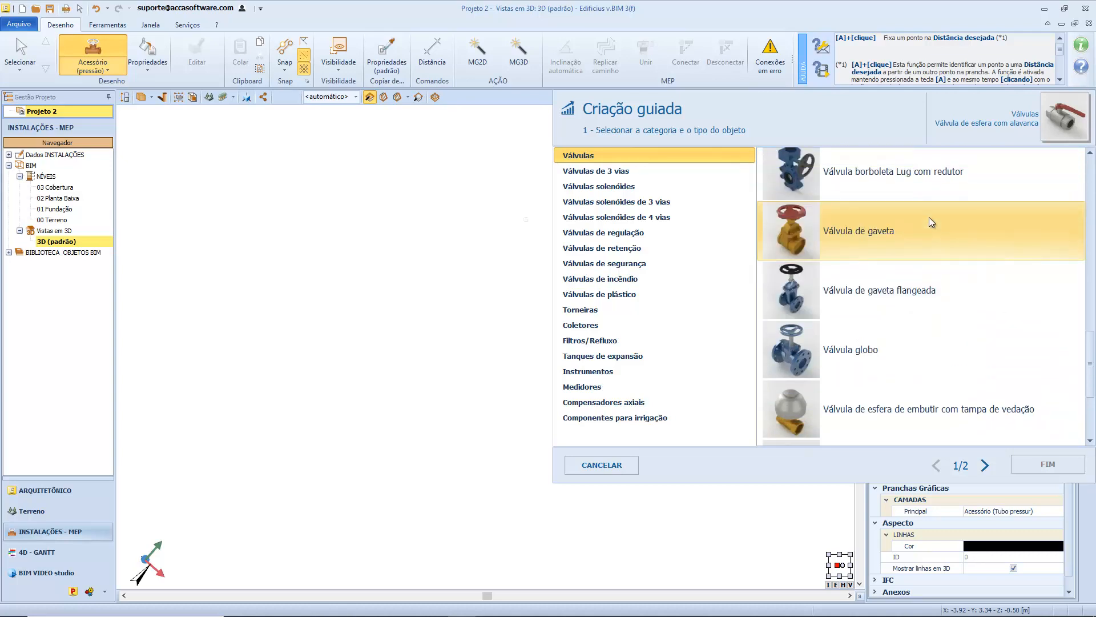
left_click(710, 325)
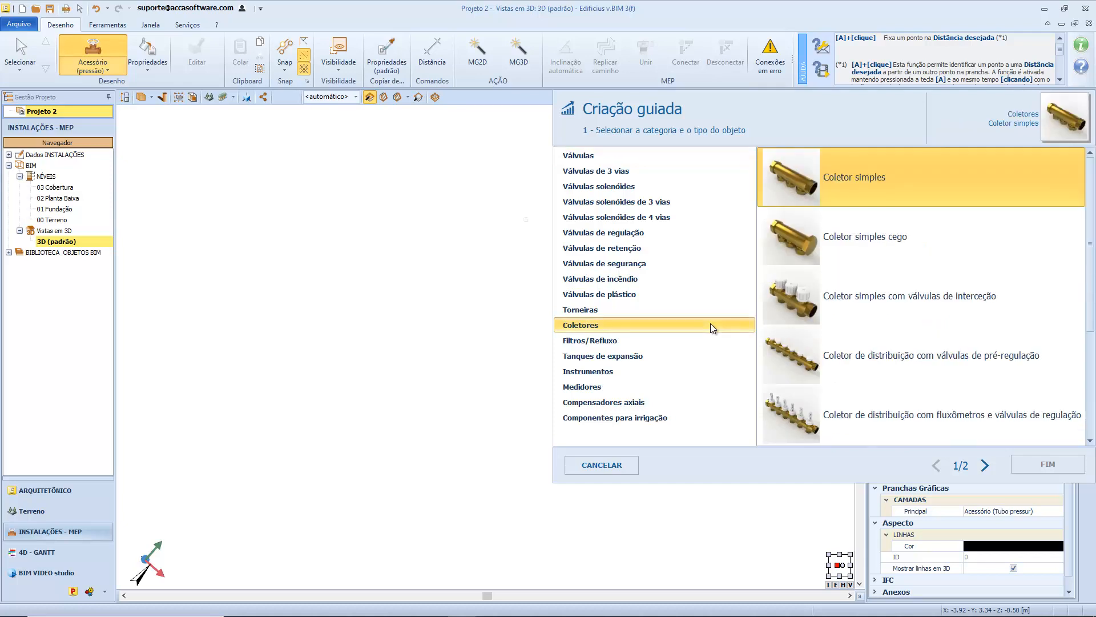
scroll(871, 306, "down", 2)
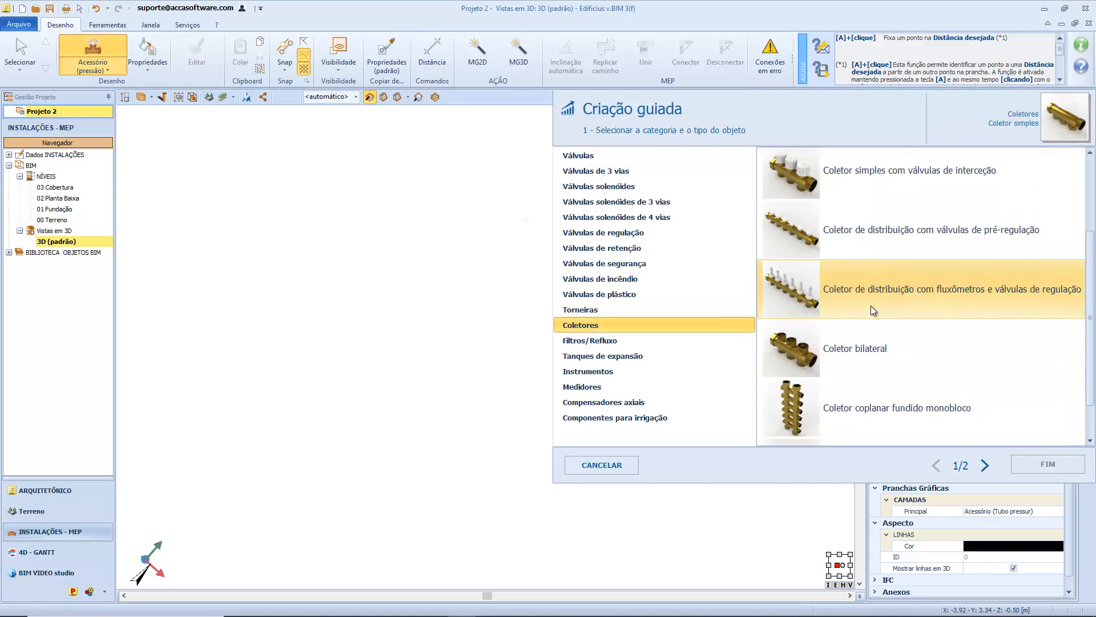
scroll(871, 310, "down", 1)
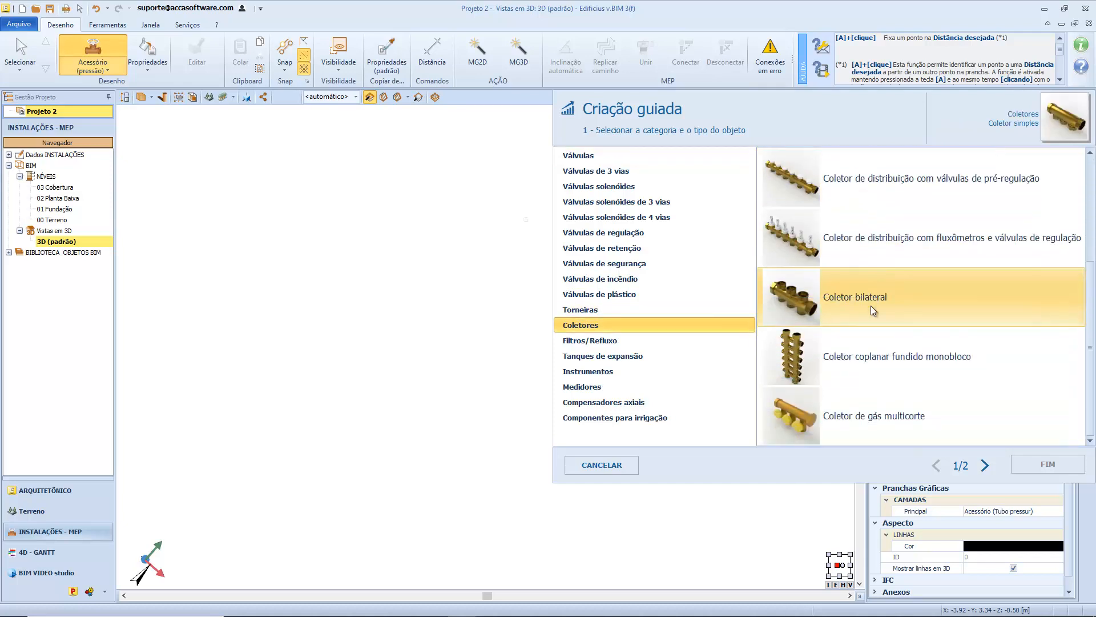
left_click(866, 338)
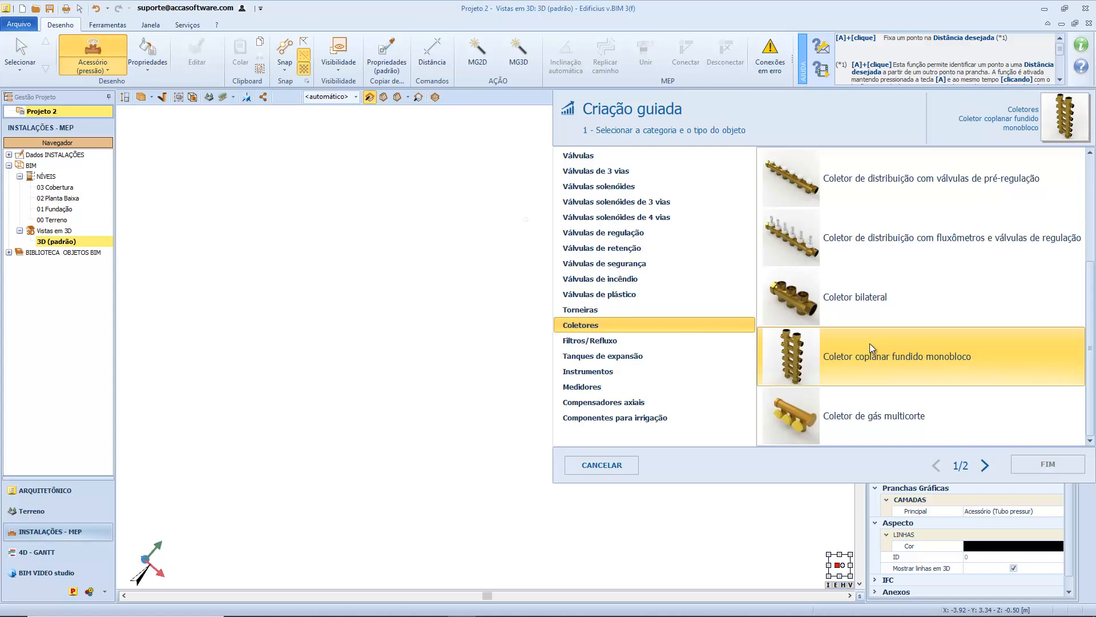
left_click(980, 464)
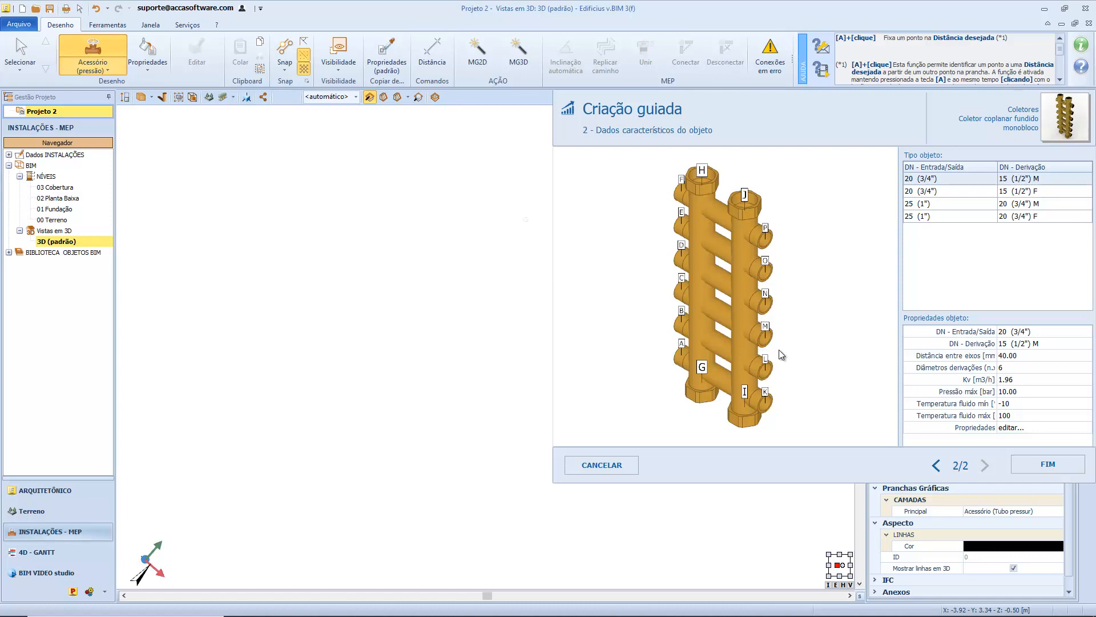
Inspect the collector preview and select the object size with 25 (1") inlet/outlet and 20 (3/4") F branches.
mouse_move(739, 339)
left_mouse_down()
mouse_move(773, 327)
mouse_move(731, 330)
mouse_move(830, 321)
mouse_move(834, 257)
mouse_move(781, 318)
mouse_move(750, 323)
left_mouse_up()
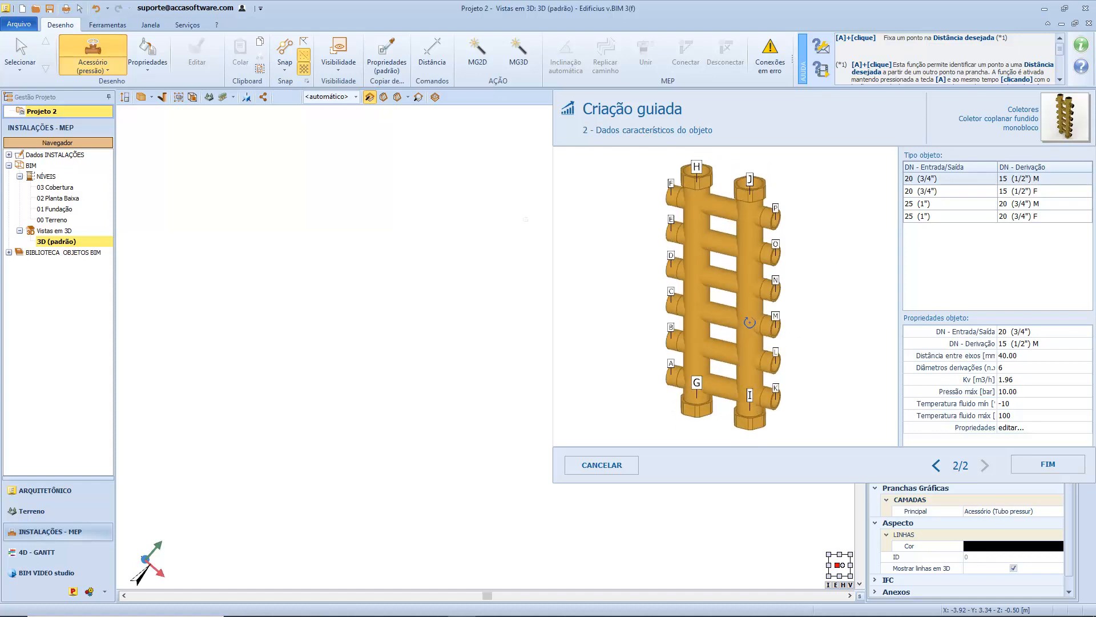
scroll(749, 323, "up", 5)
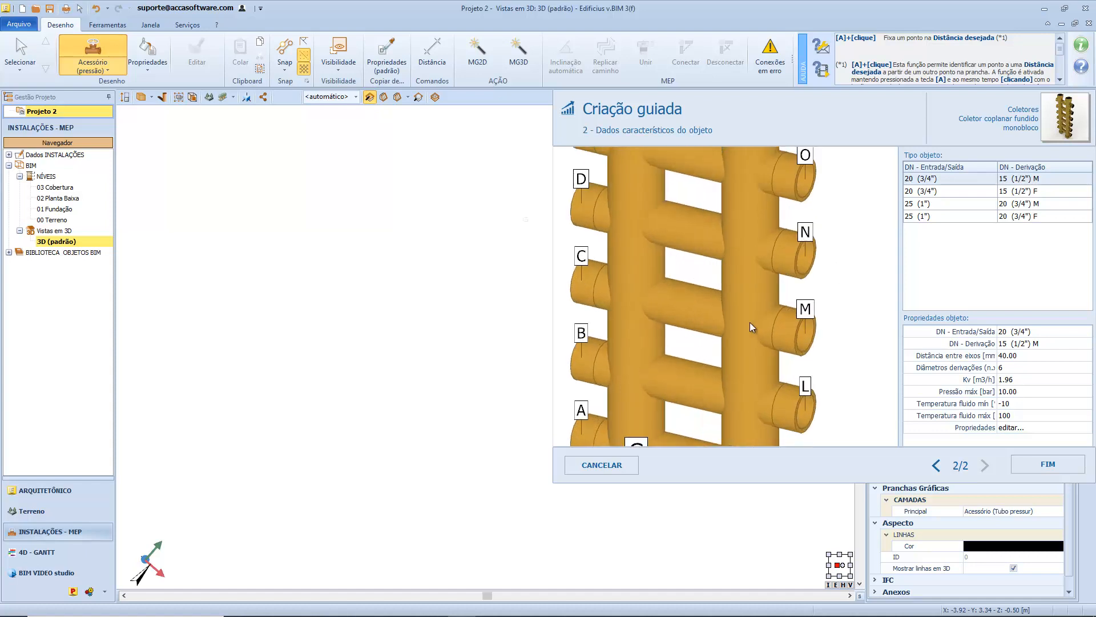
scroll(749, 322, "down", 5)
scroll(749, 322, "down", 1)
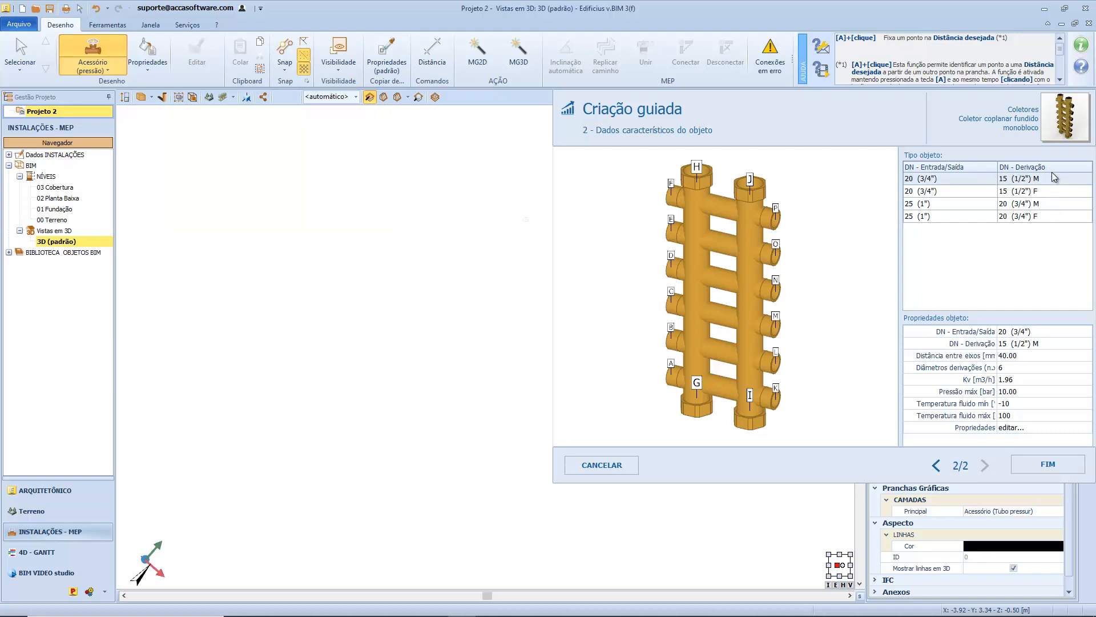
left_click(1045, 204)
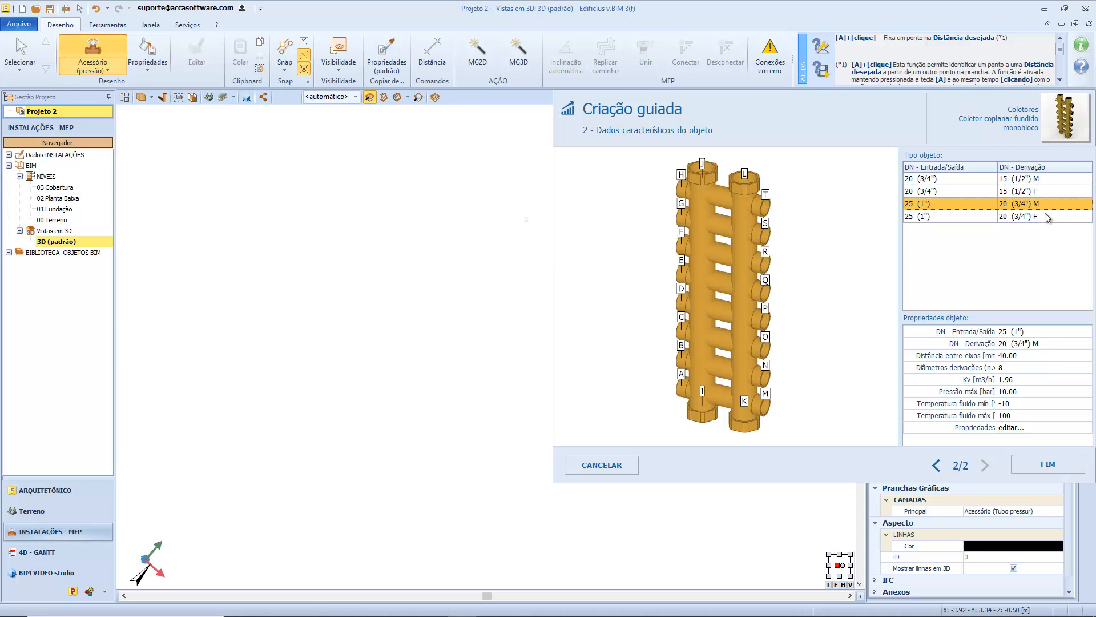
left_click(1047, 216)
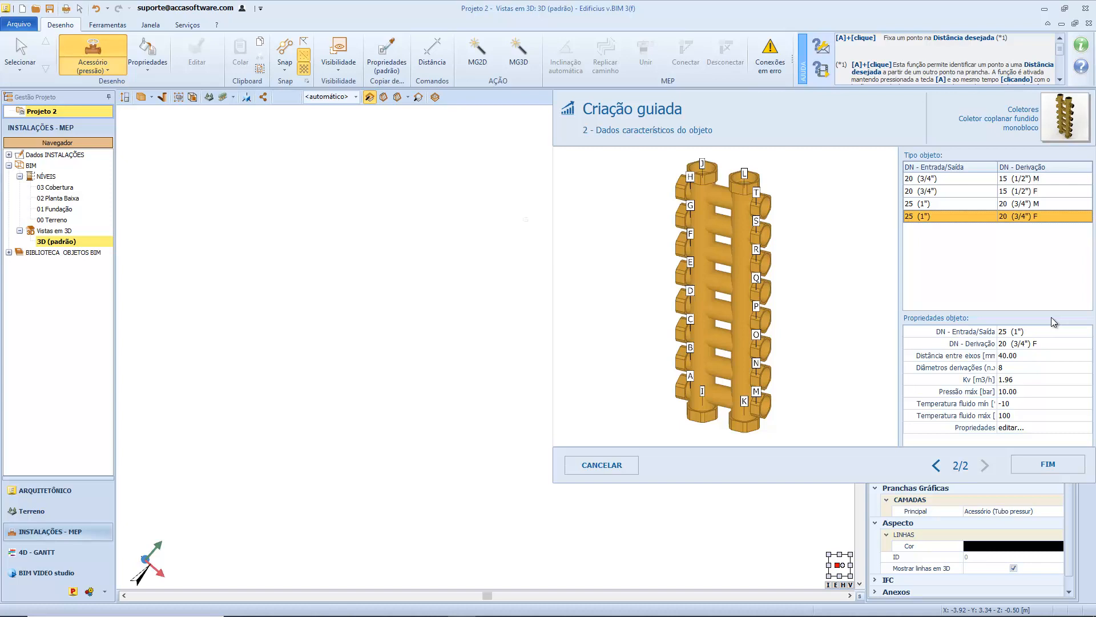
Set the collector's distance between axes to 50 mm and check the spacing in the 3D preview.
left_click(1034, 354)
left_click(1003, 355)
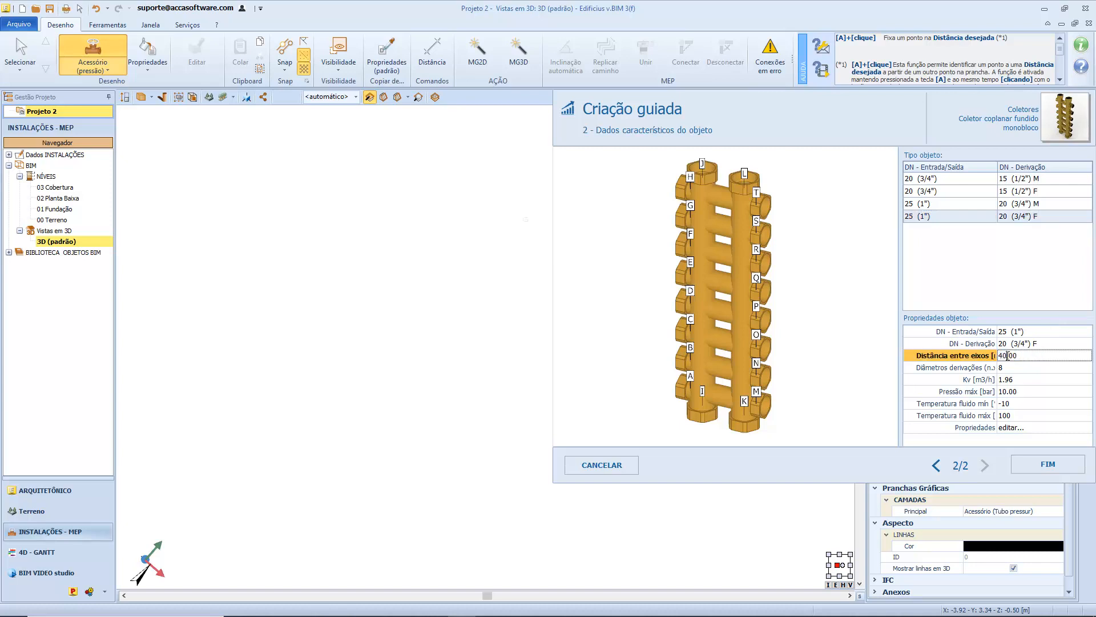
key("BackSpace")
type("5")
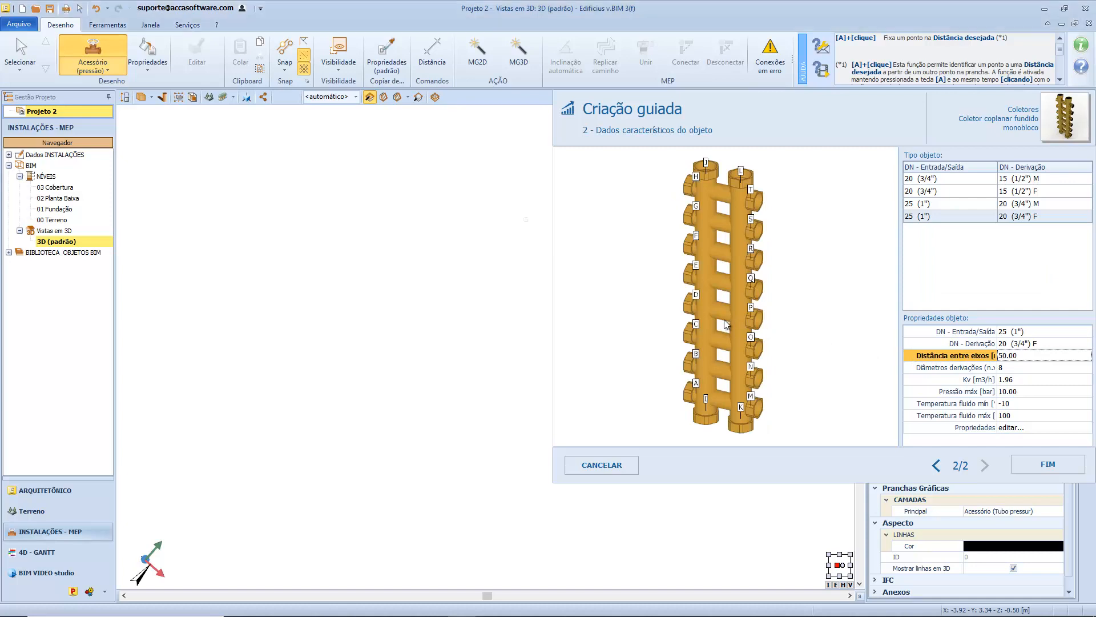
mouse_move(729, 325)
left_mouse_down()
mouse_move(793, 312)
mouse_move(743, 303)
mouse_move(728, 321)
left_mouse_up()
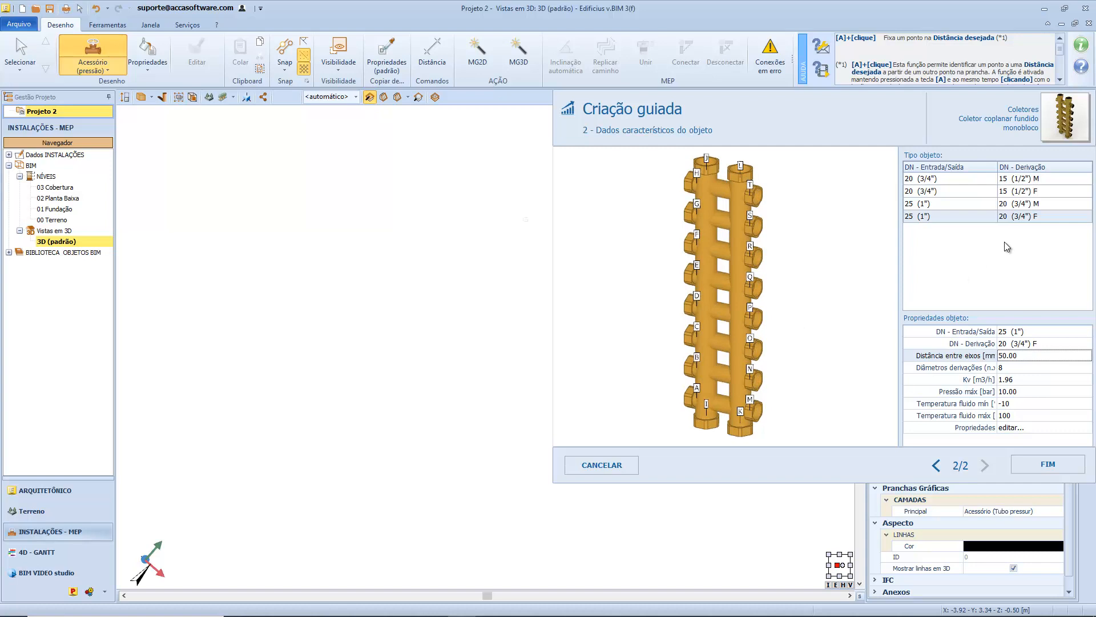
Set the collector's number of branches (Diâmetros derivações) to 6 and its maximum pressure to 12 bar.
left_click(1012, 366)
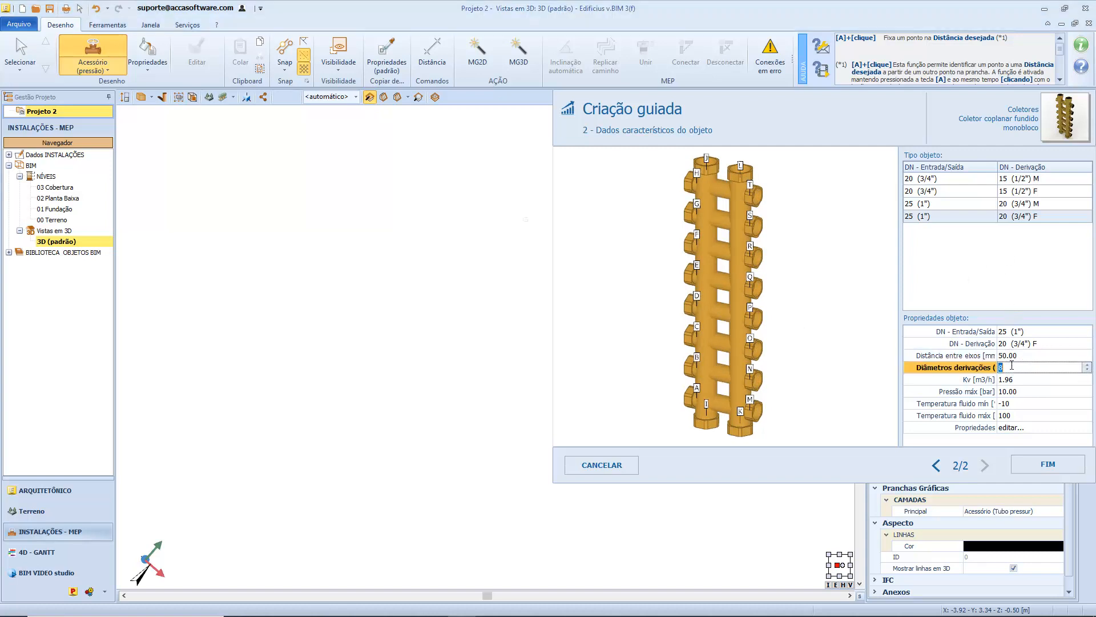
type("6")
key("Return")
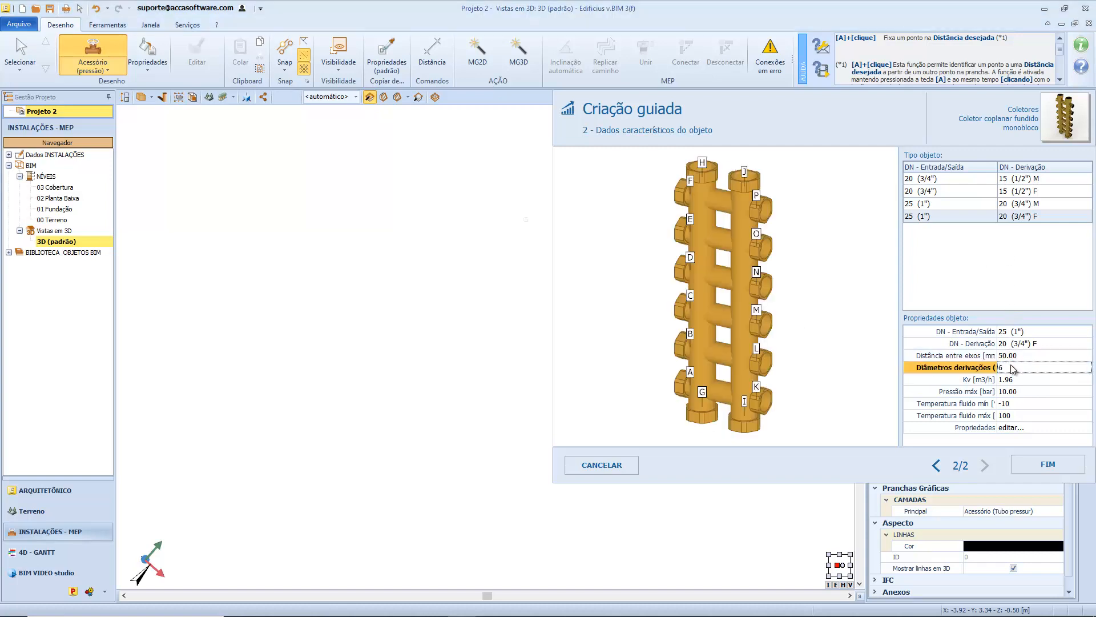
left_click(1008, 391)
left_click(1007, 391)
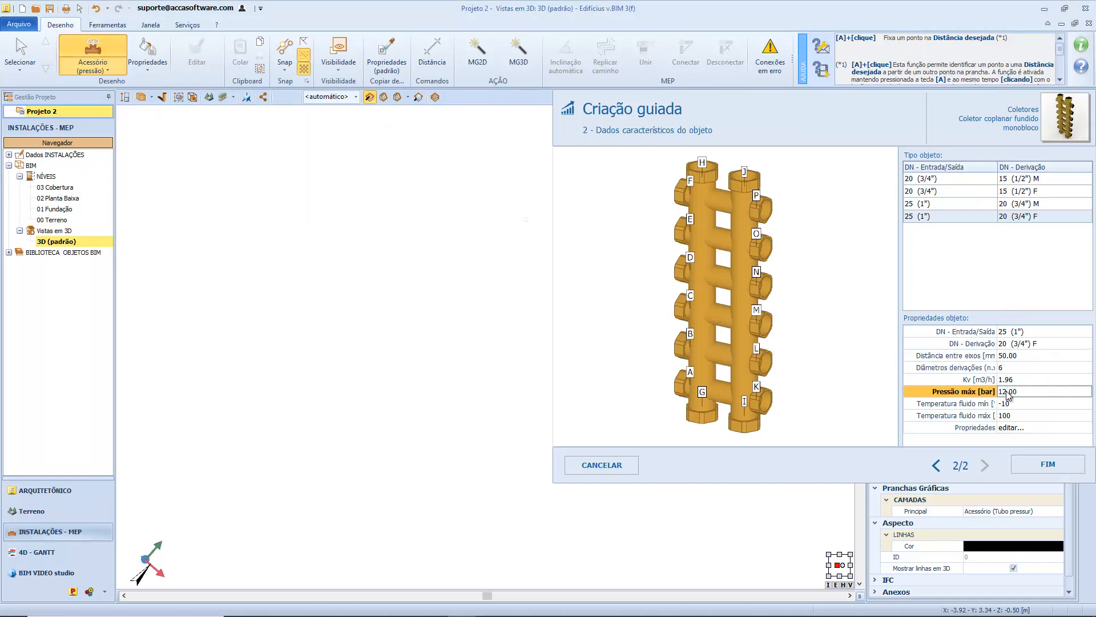
left_click(1054, 403)
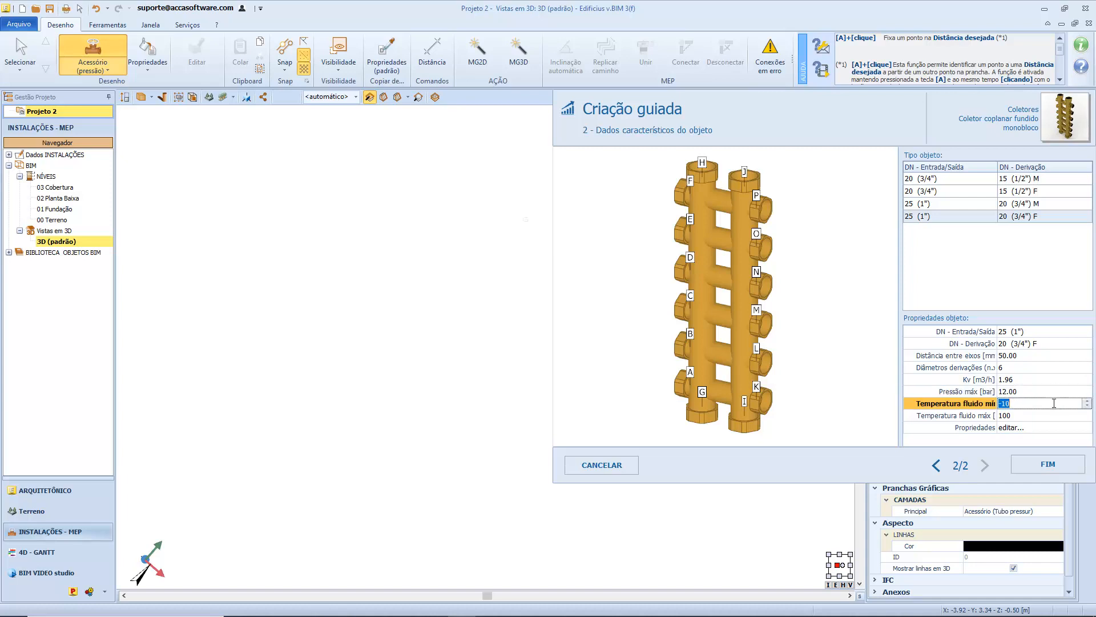
left_click(1009, 283)
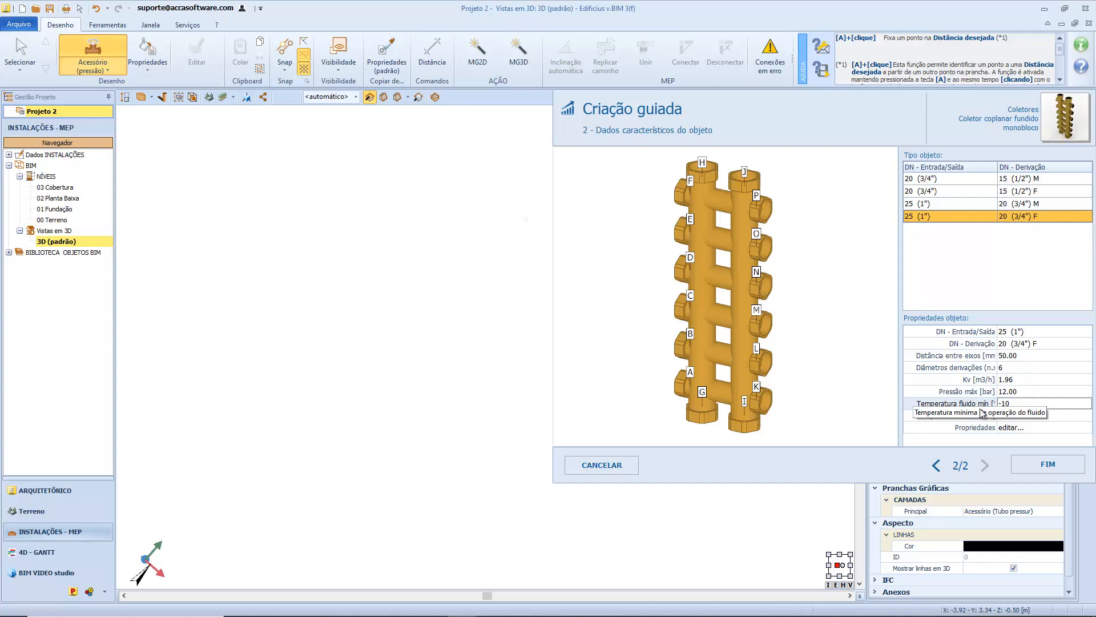
Look at the collector's additional object properties without adding any, and finish the guided creation.
left_click(1062, 433)
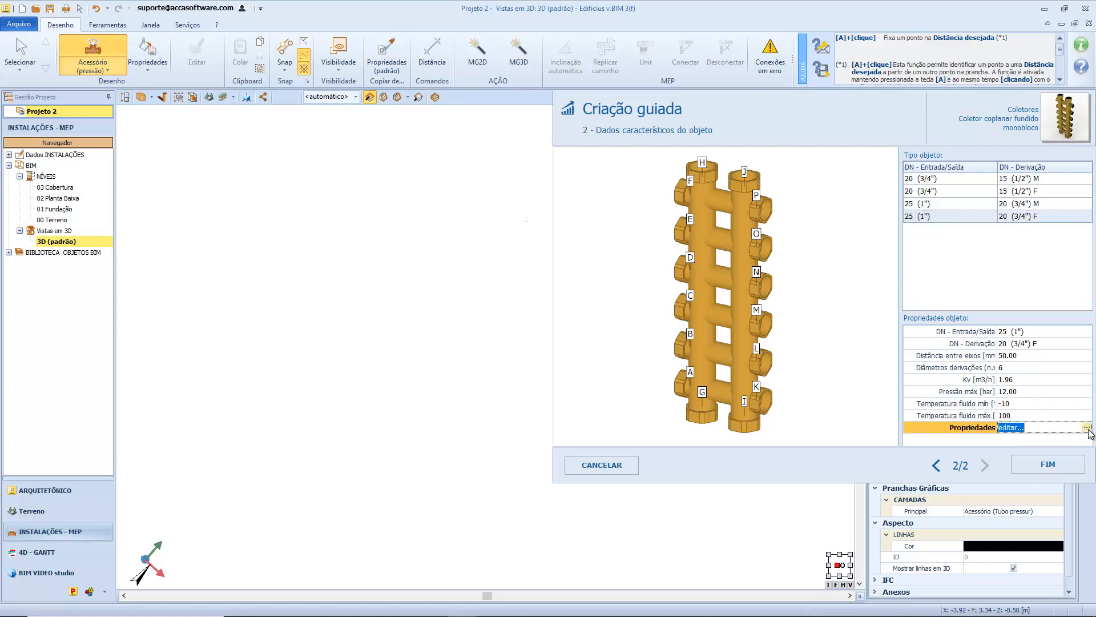
left_click(1088, 432)
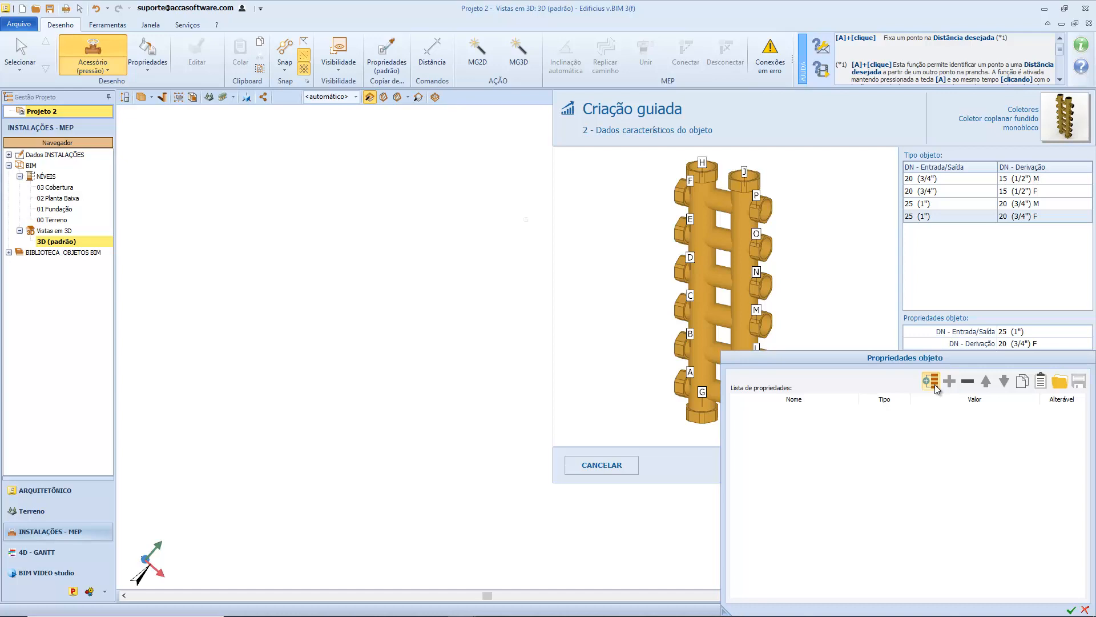
left_click(1085, 609)
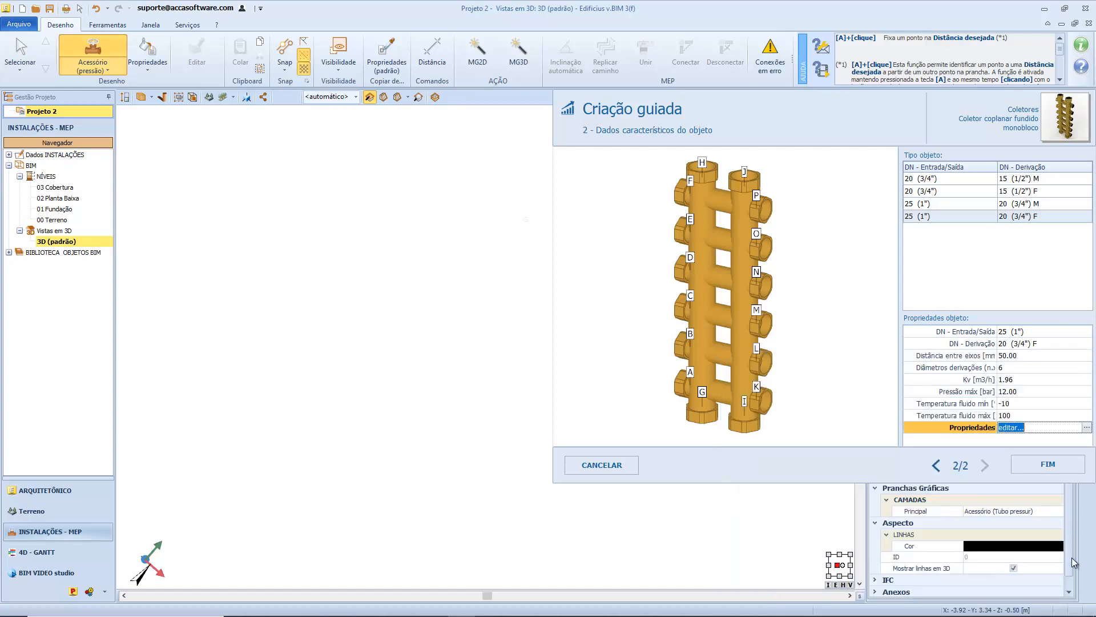
left_click(1044, 470)
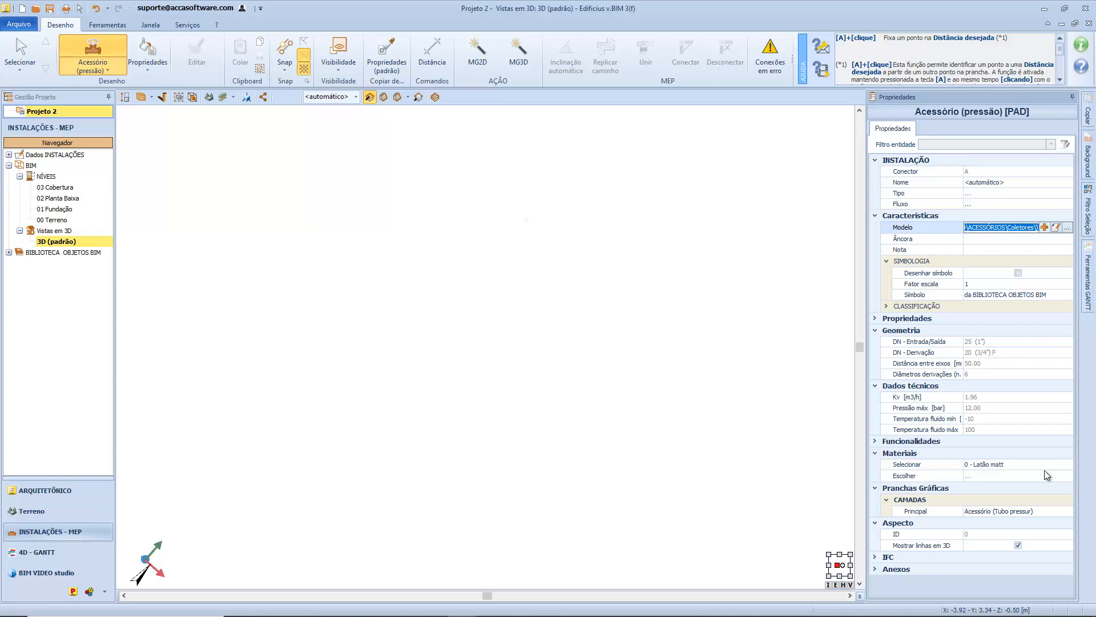
left_click(1024, 183)
left_click(1068, 182)
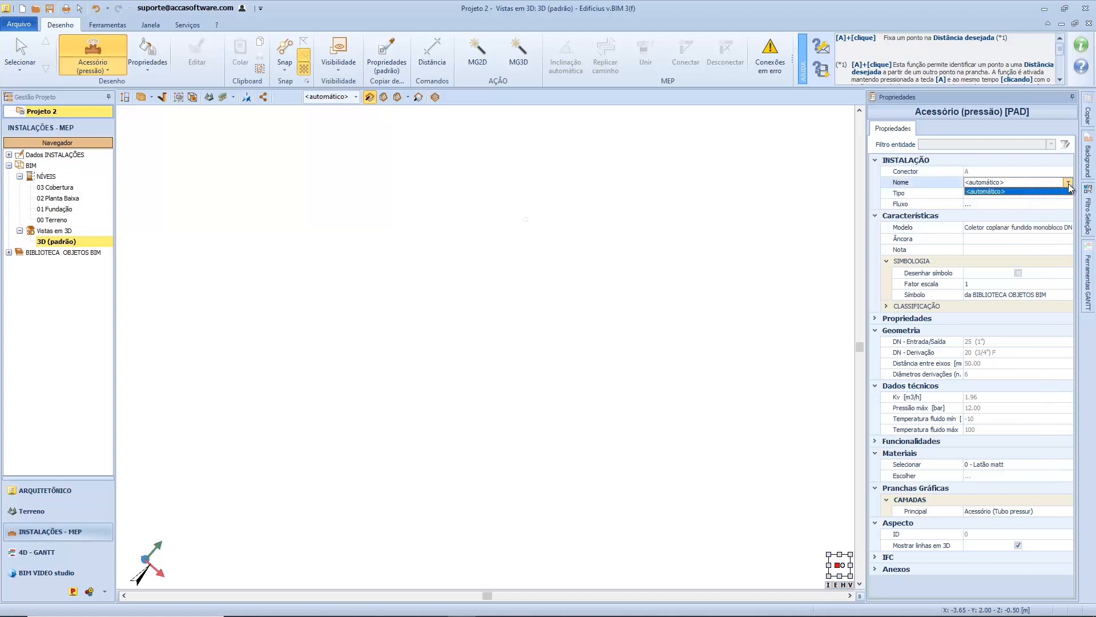
left_click(1067, 182)
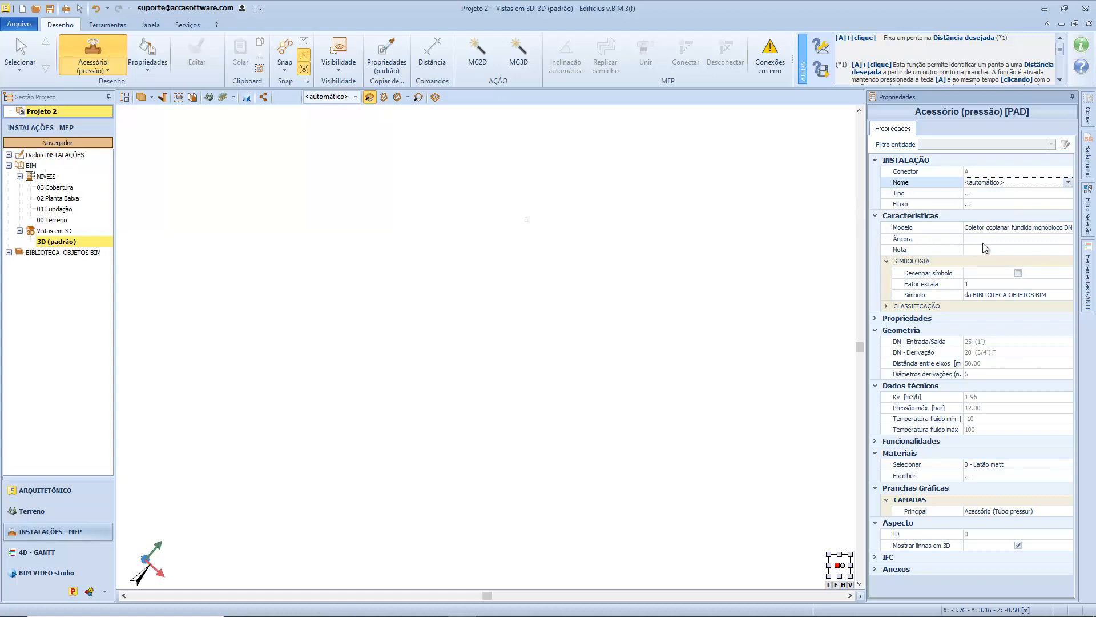
Open the anchor selection (Âncora) for the new collector and accept its connector as the insertion anchor.
left_click(1027, 227)
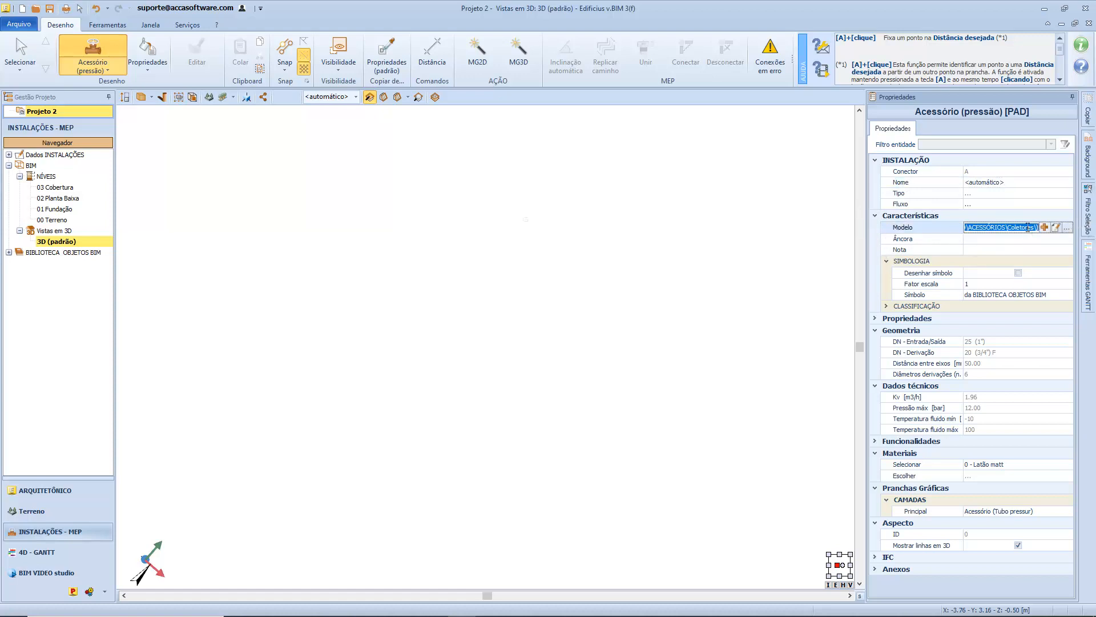
key("Return")
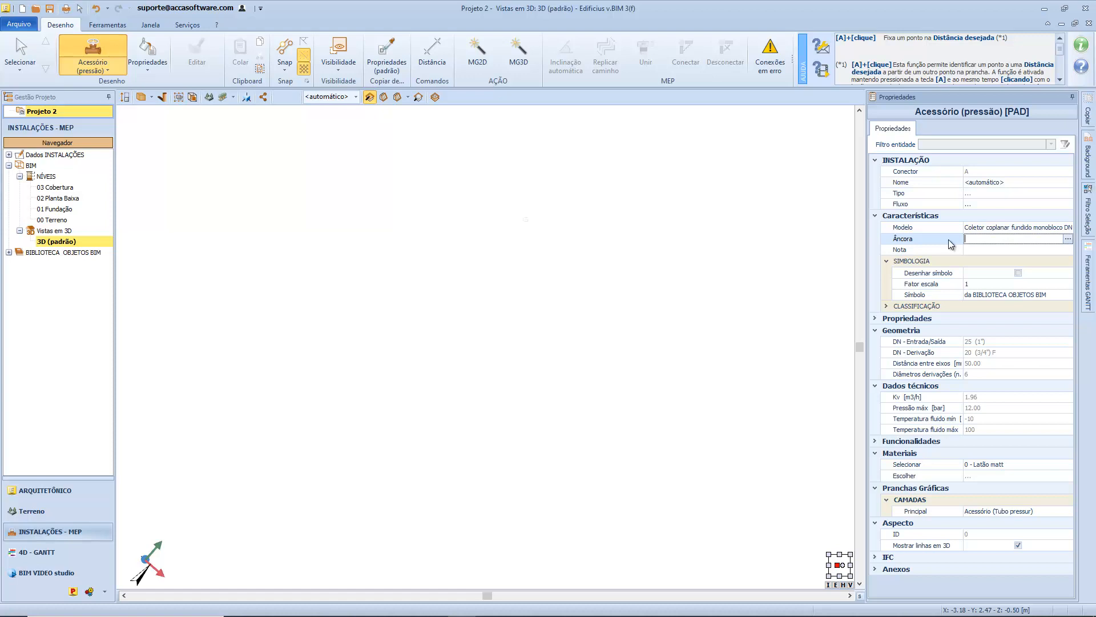
left_click(1065, 240)
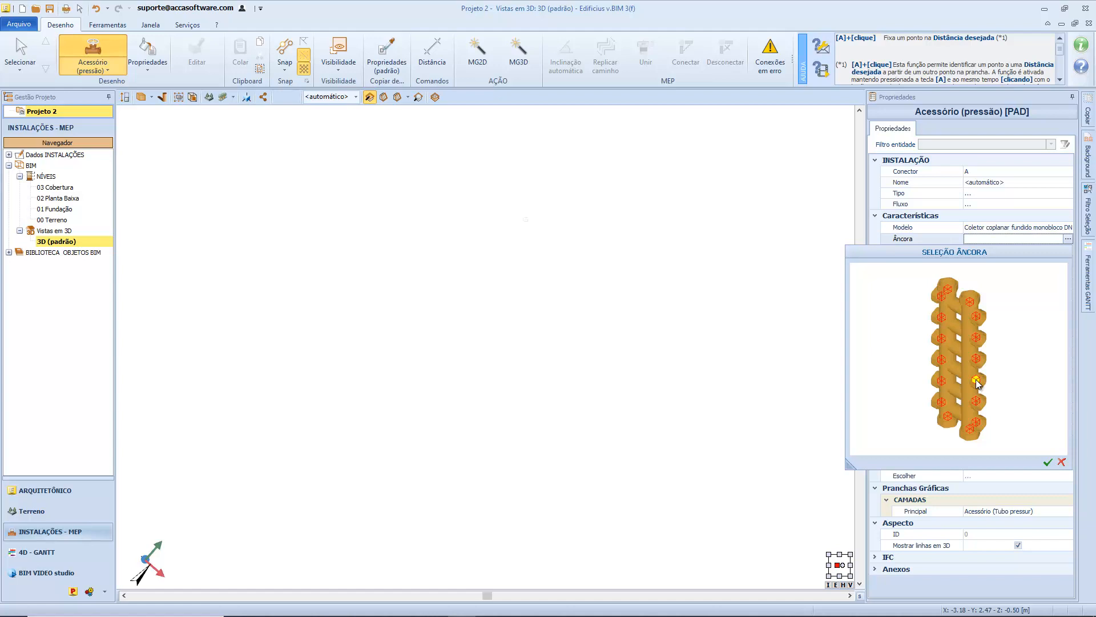
left_click(1048, 461)
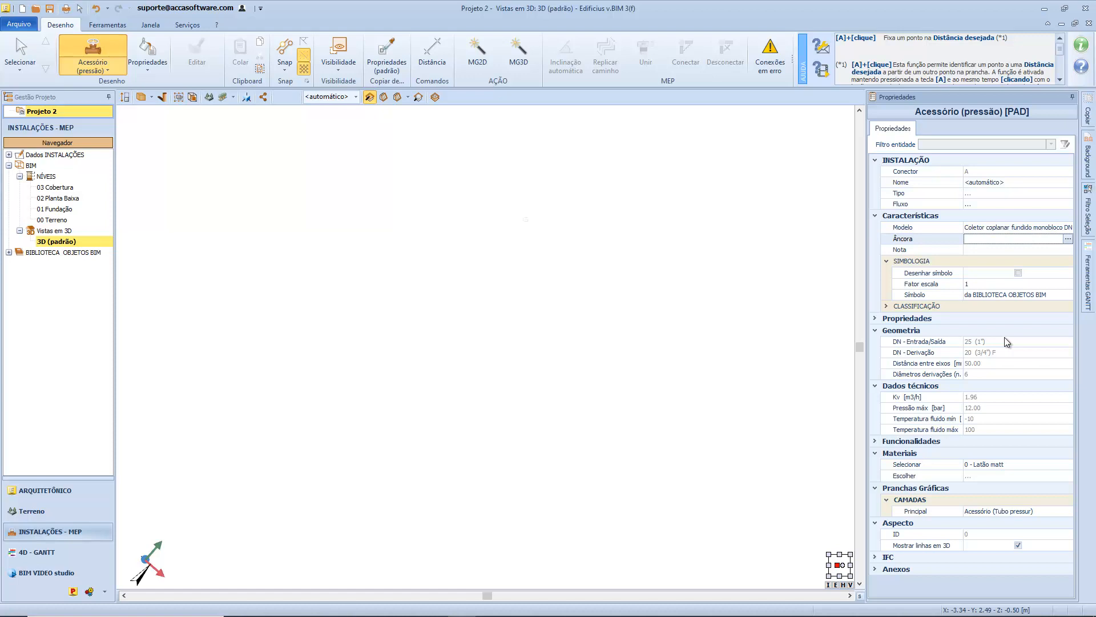
Choose the Coletor coplanar fundido monobloco DN 25x20 from the project's BIM object library as the accessory model.
left_click(1052, 228)
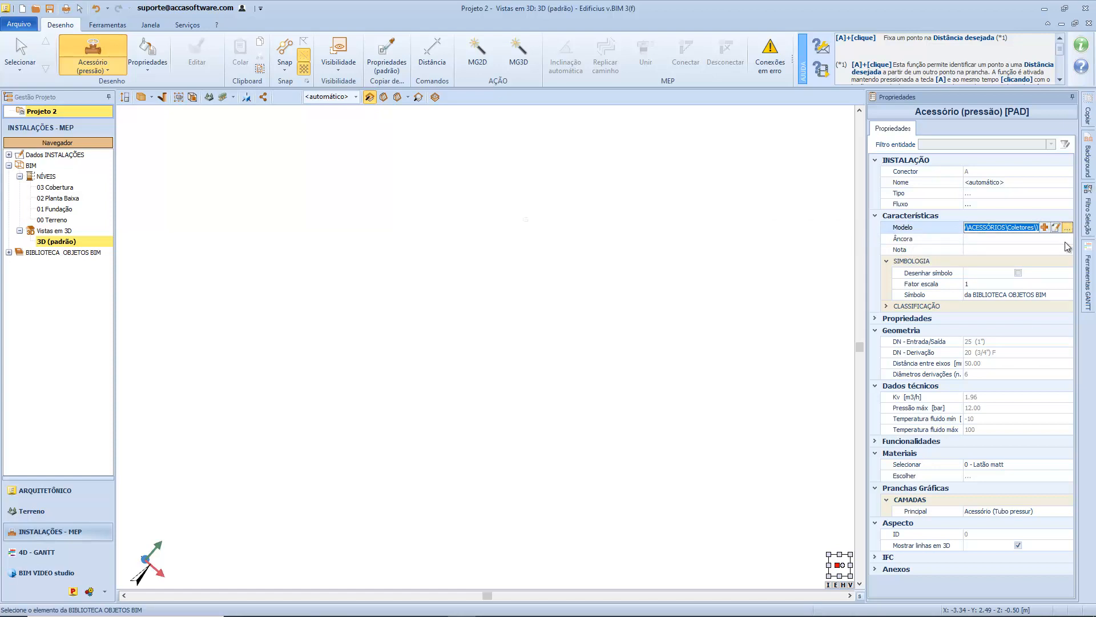
left_click(1067, 230)
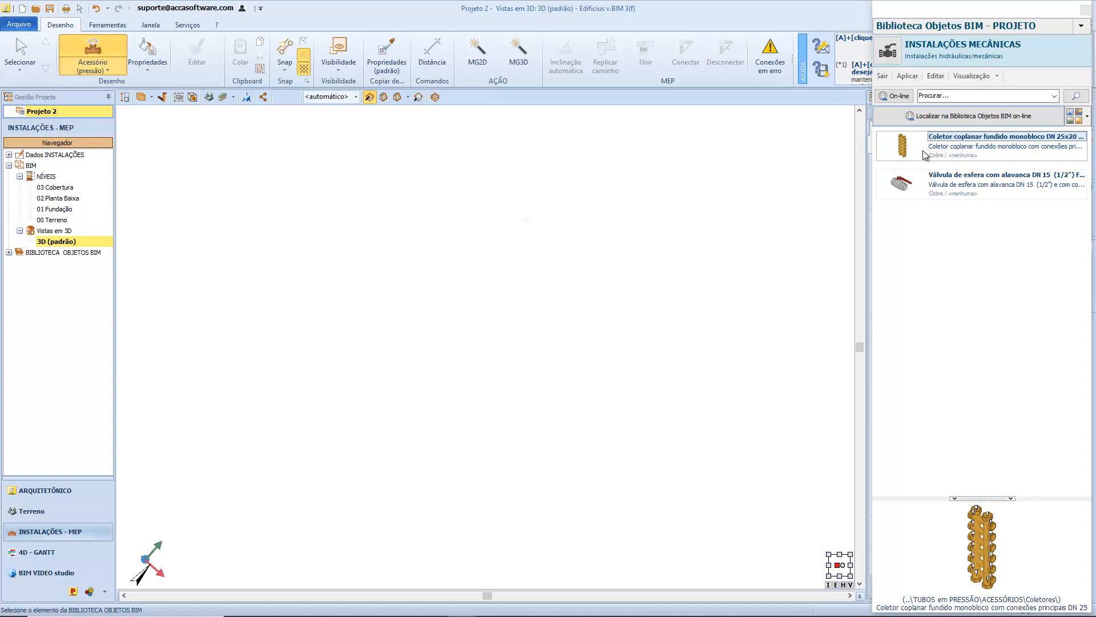
double_click(923, 149)
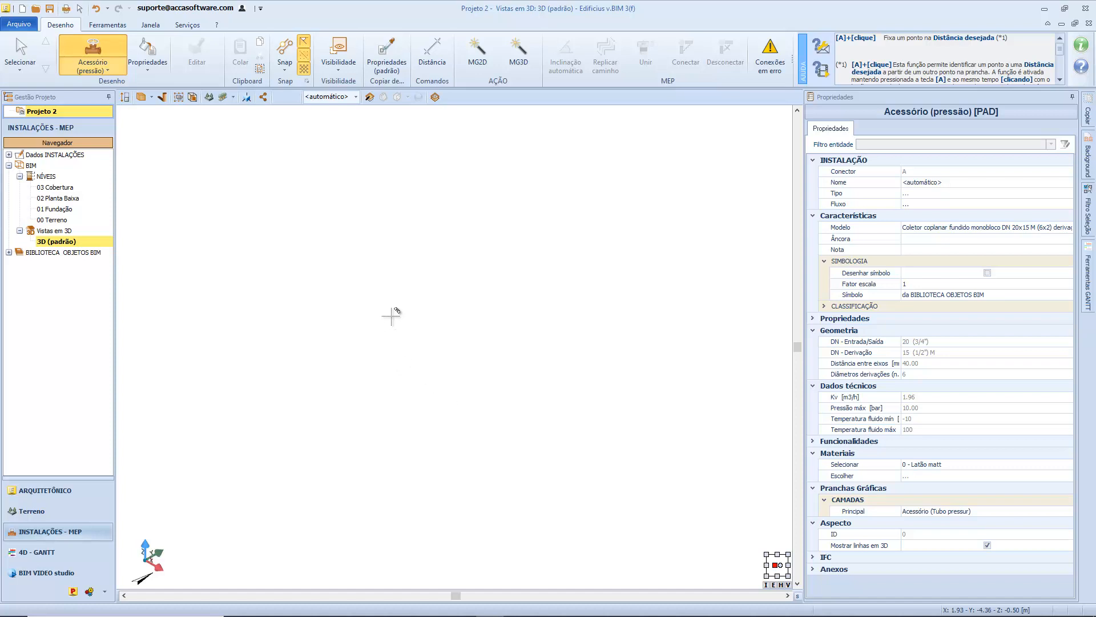
Place the DN 20x15 M (6x2) monobloc collector in the 3D view and select it to examine its lettered connectors.
left_click(520, 288)
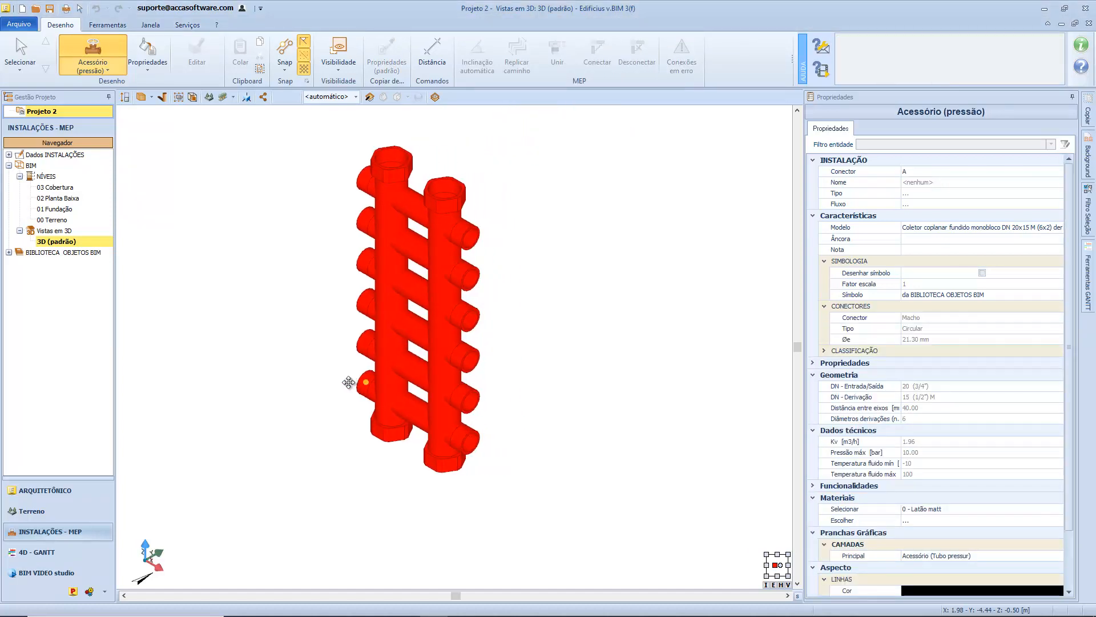
left_click(330, 386)
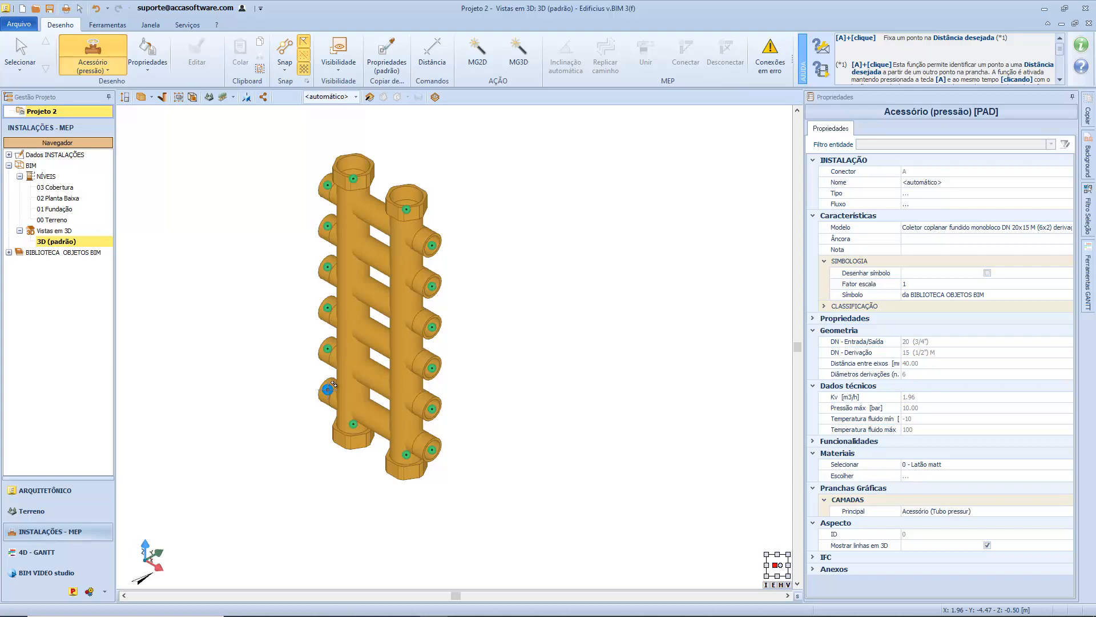
key("Escape")
left_click(328, 389)
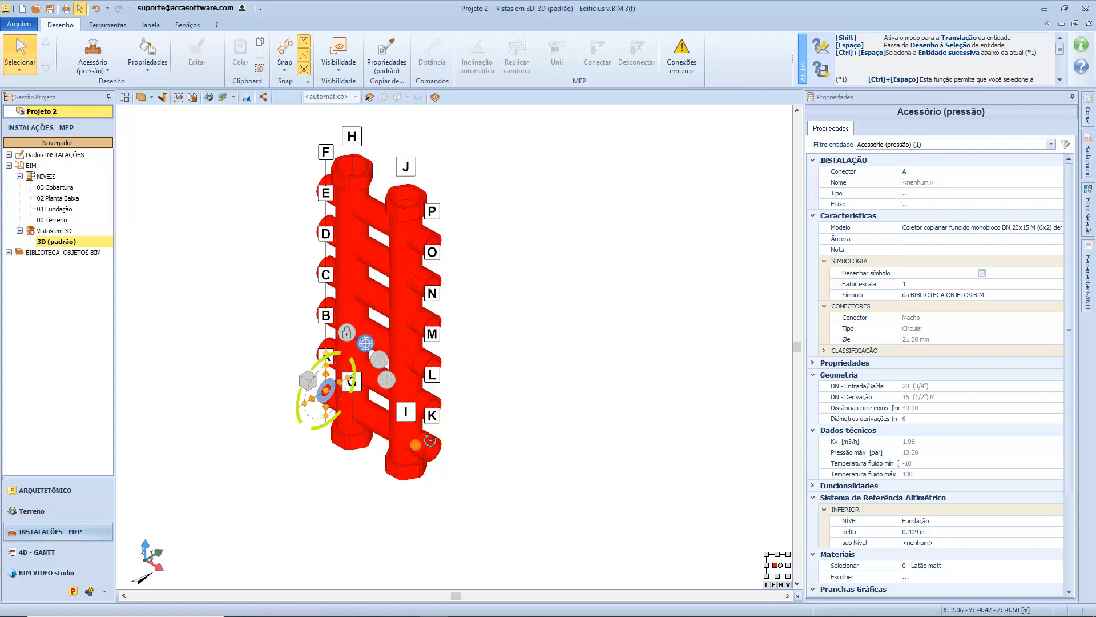
middle_click_drag(430, 440, 495, 436)
scroll(394, 454, "down", 1)
left_click_drag(392, 450, 488, 482)
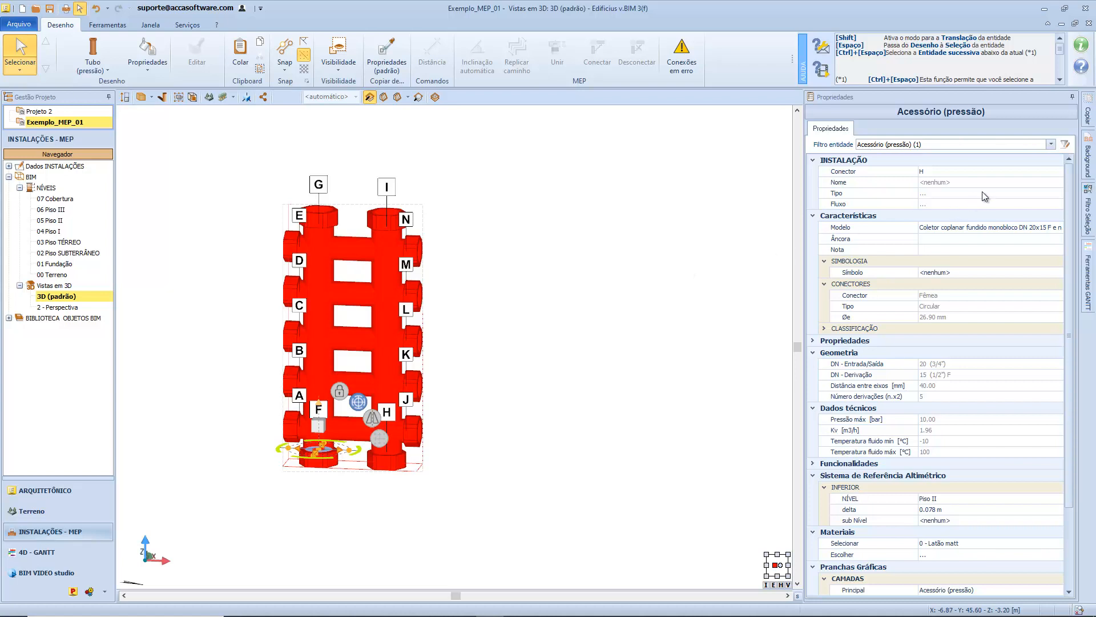
Restore the valve and pipe attached to the example collector and examine the installation data of connector N and another connector.
key("ctrl+z")
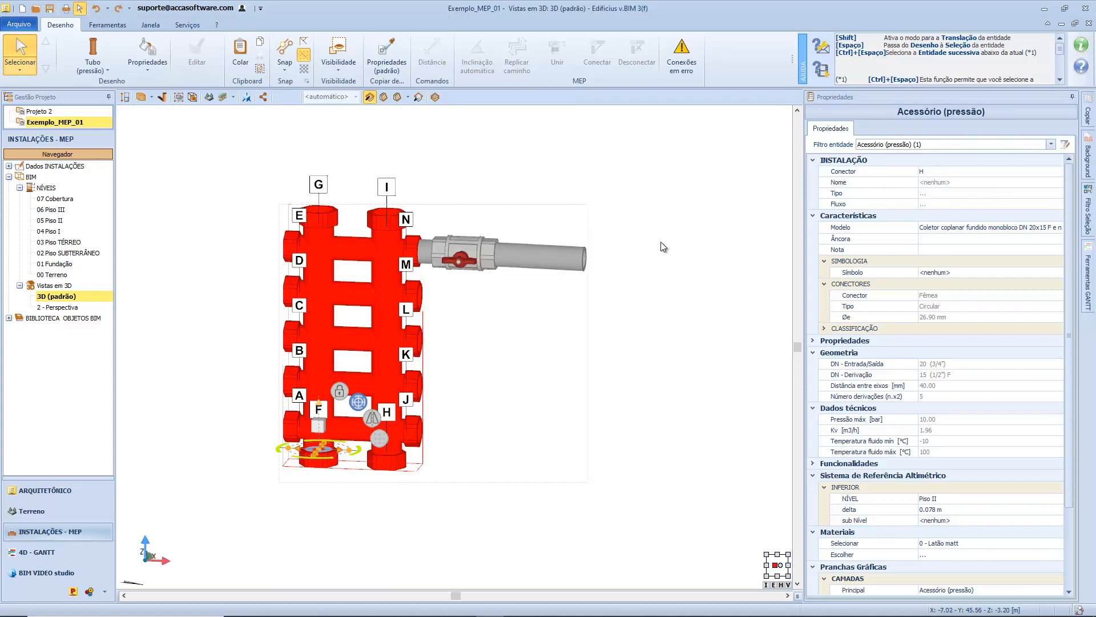
left_click(1020, 173)
left_click(1058, 171)
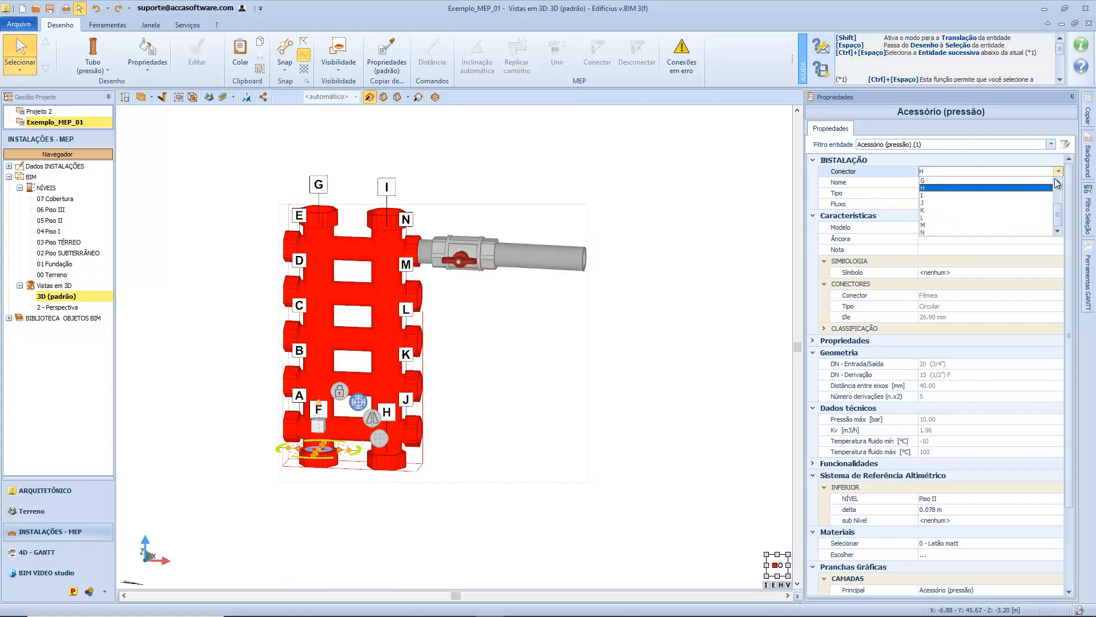
left_click(995, 232)
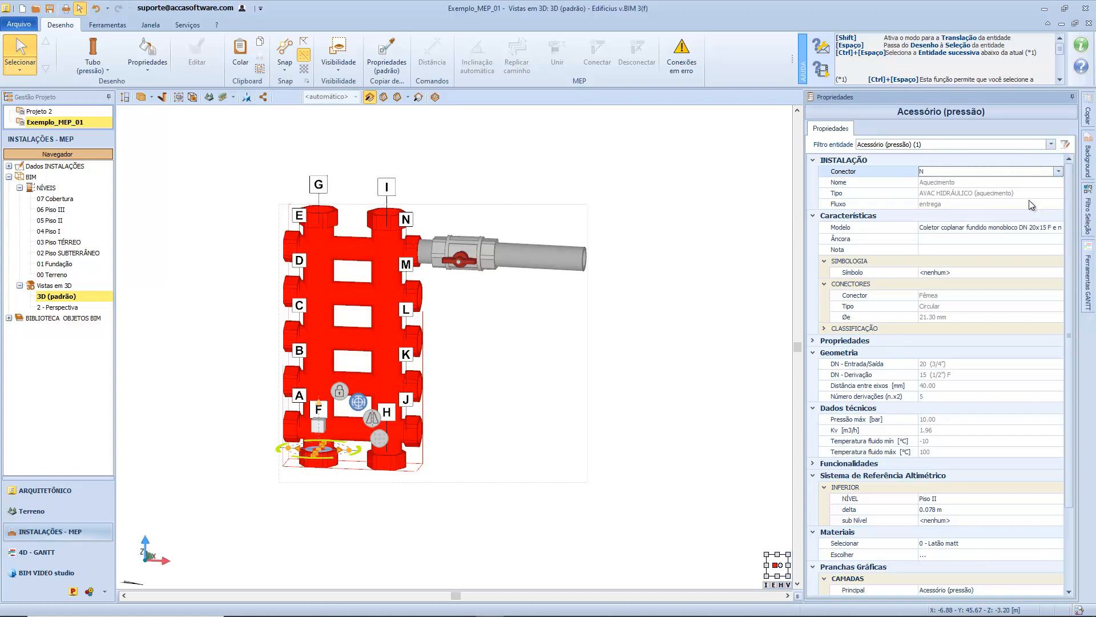
left_click(1058, 171)
left_click(1003, 195)
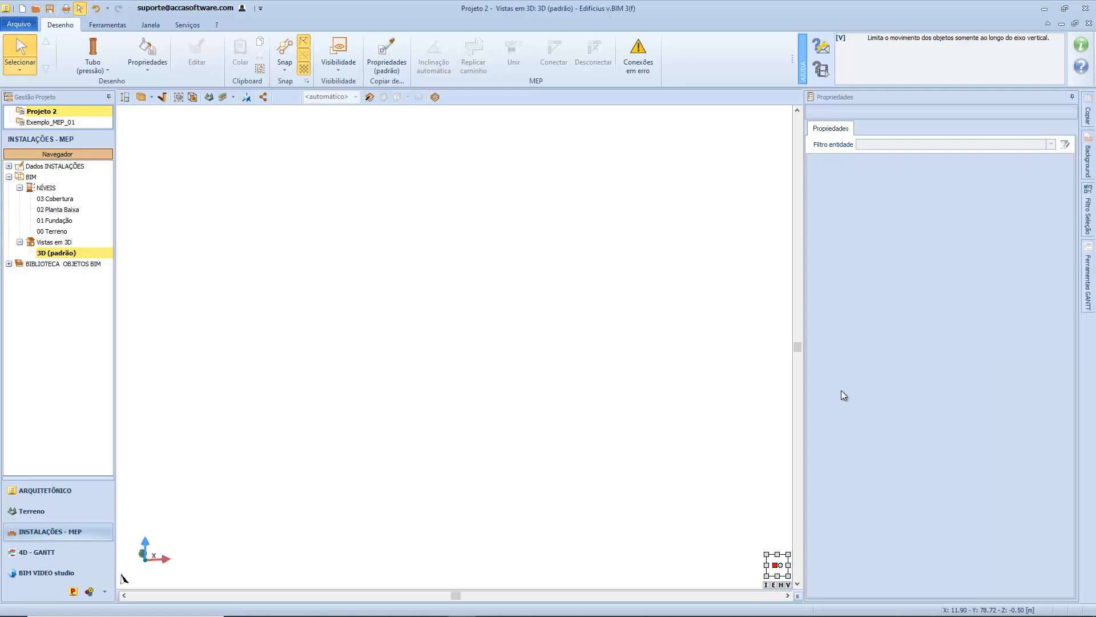
Start the Equipamento object and create a new MEP model for it by importing a 3D model from a file.
left_click(99, 71)
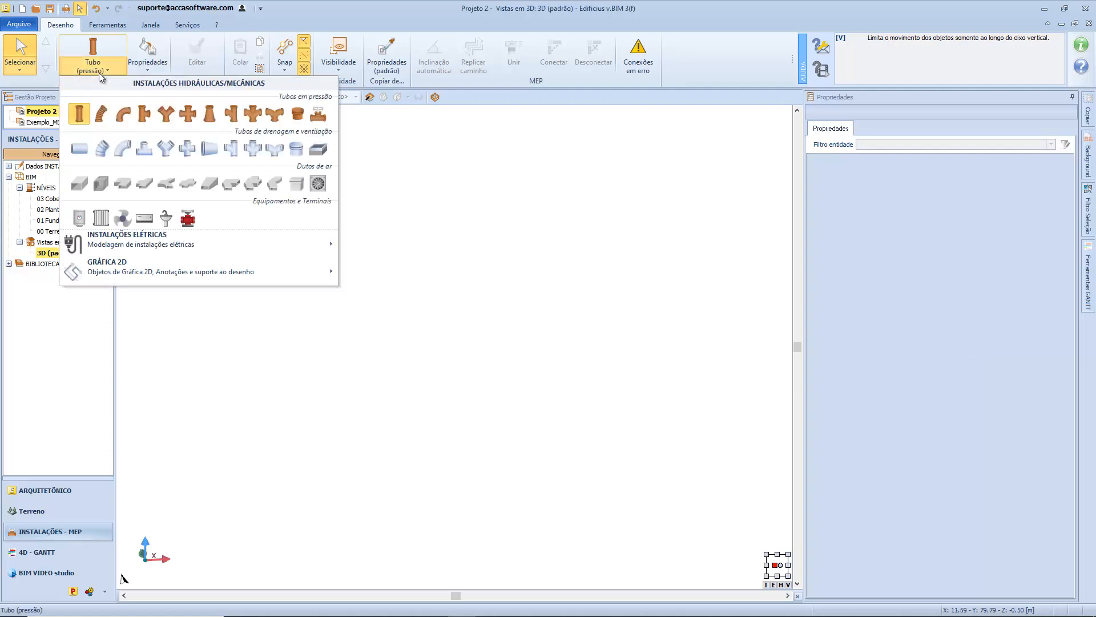
left_click(81, 217)
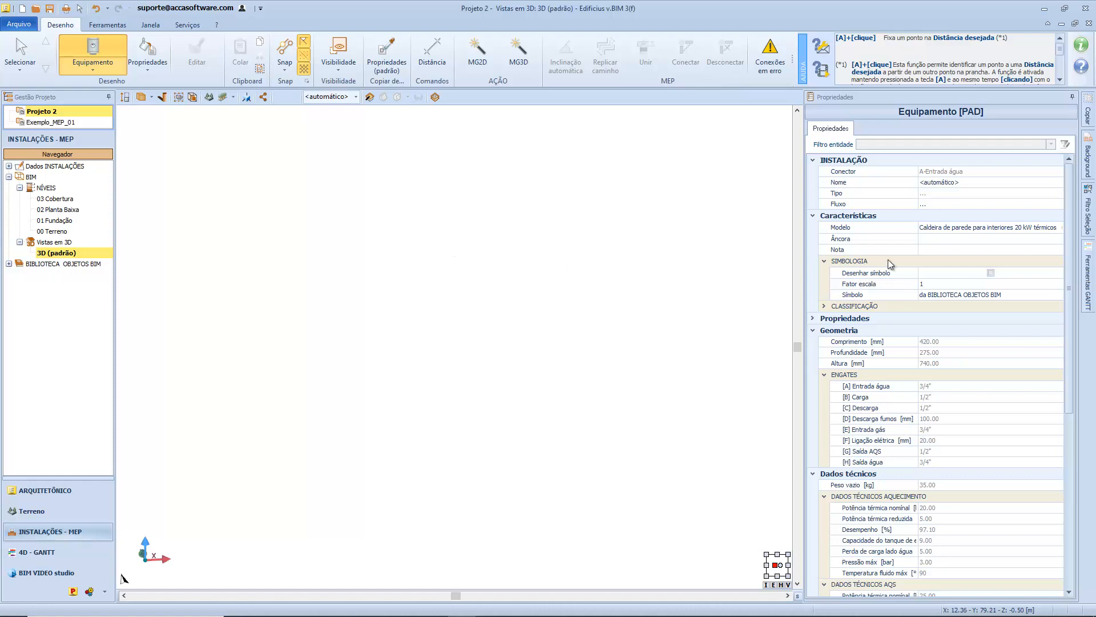
left_click(1002, 227)
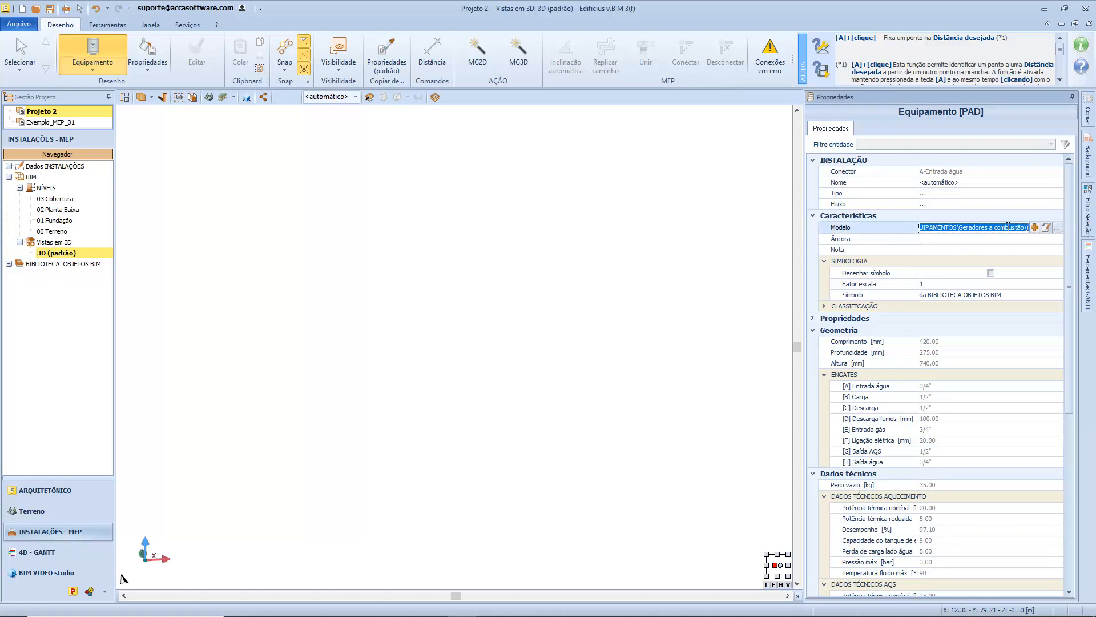
left_click(1034, 227)
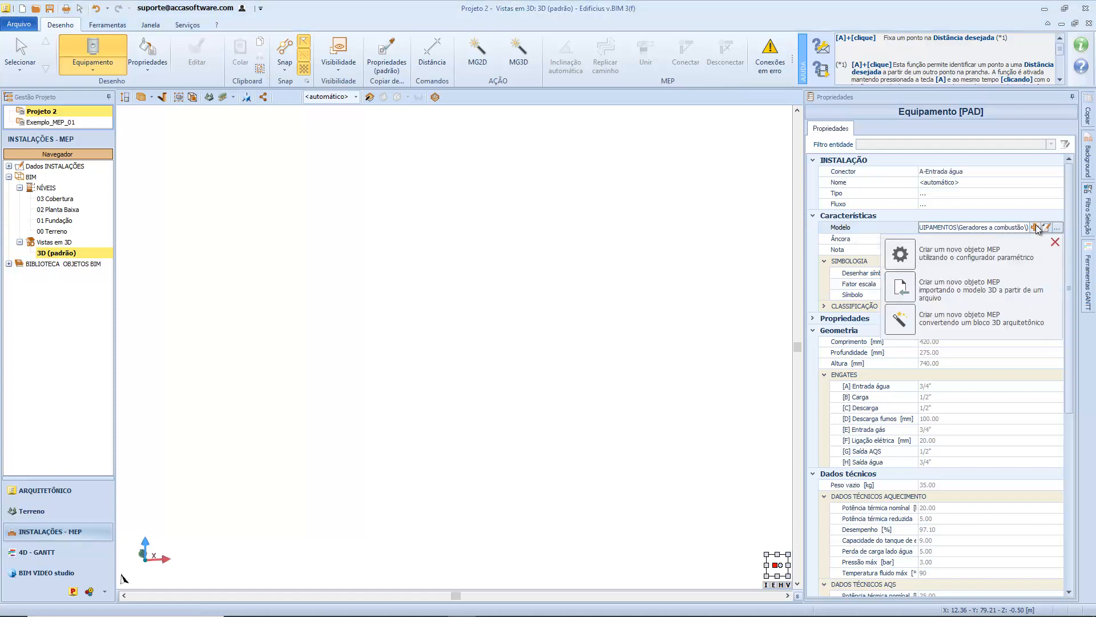
left_click(1037, 292)
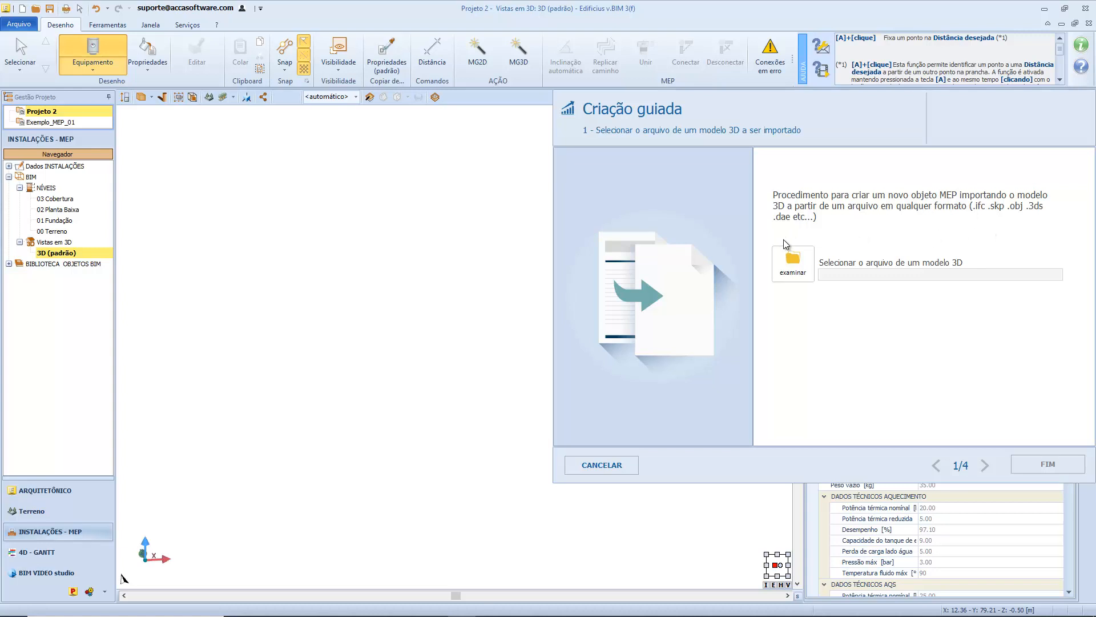
Load Caldeira.skp as the 3D model and inspect the boiler's sides and underside in the import preview.
left_click(802, 276)
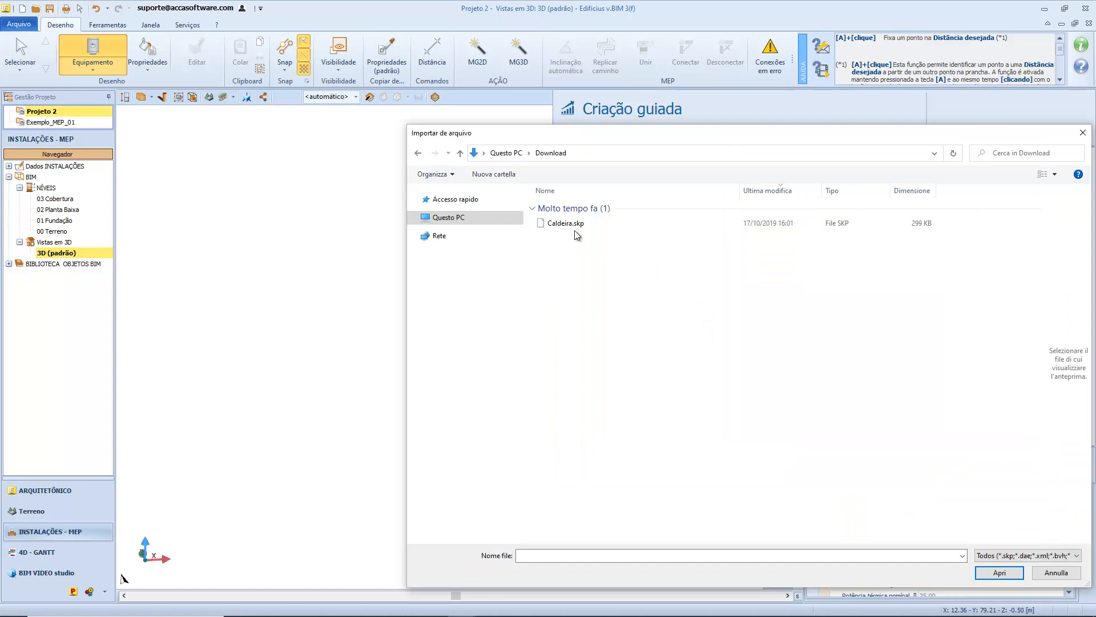
double_click(574, 224)
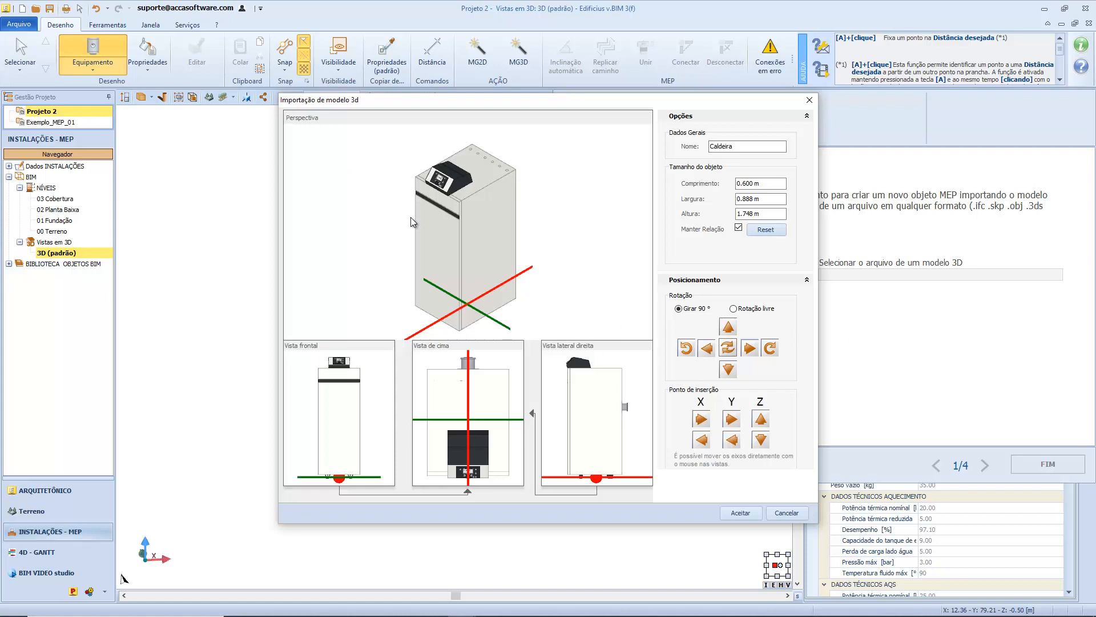
mouse_move(468, 230)
left_mouse_down()
mouse_move(516, 186)
mouse_move(479, 237)
mouse_move(477, 222)
left_mouse_up()
mouse_move(476, 255)
middle_mouse_down()
mouse_move(488, 224)
mouse_move(484, 247)
middle_mouse_up()
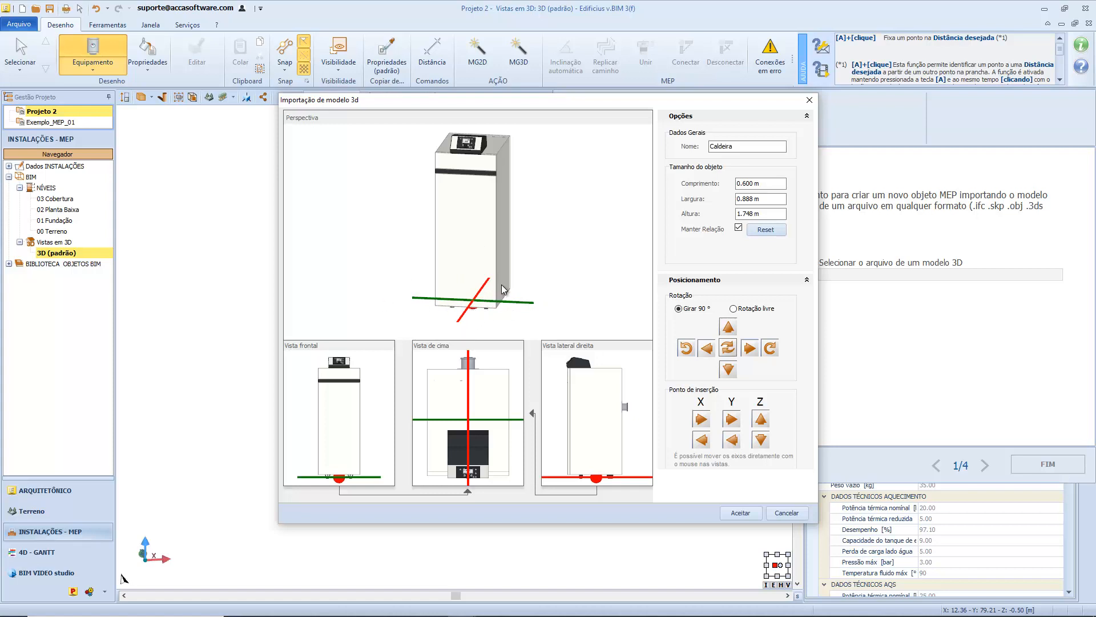
left_click_drag(501, 282, 495, 246)
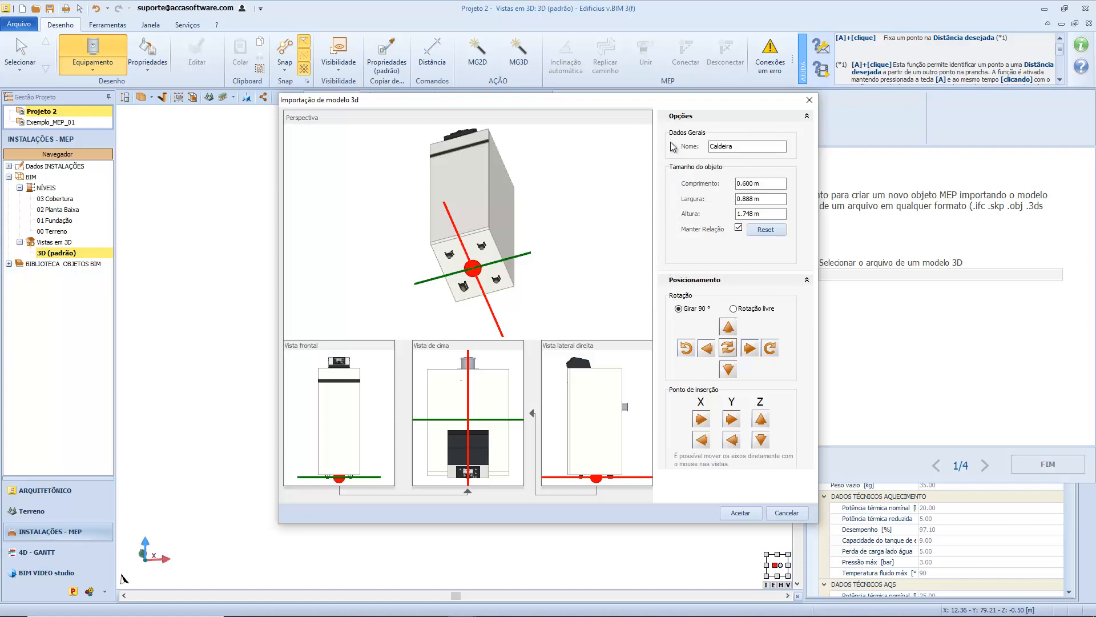
Name the imported object Caldeira1.
left_click(734, 147)
type("1")
Try a boiler length of 0.800 m and a separately set width of 1.190 m, and reset the object size.
left_click(752, 183)
key("BackSpace")
type("8")
key("Tab")
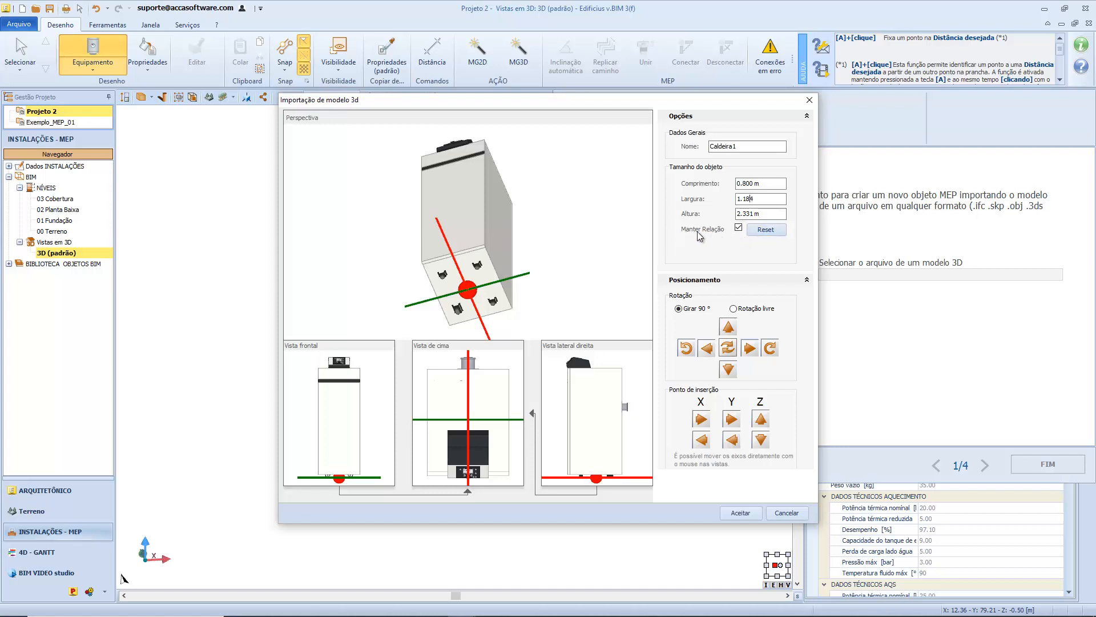
left_click(738, 228)
key("BackSpace")
key("BackSpace")
key("BackSpace")
type("190")
left_click(738, 227)
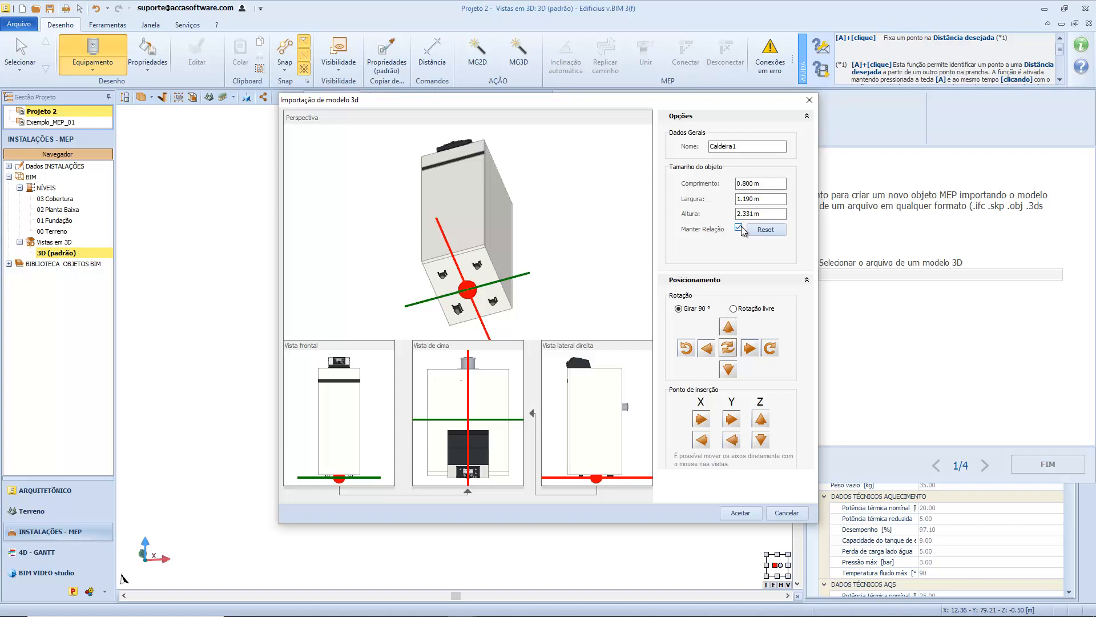
left_click(760, 231)
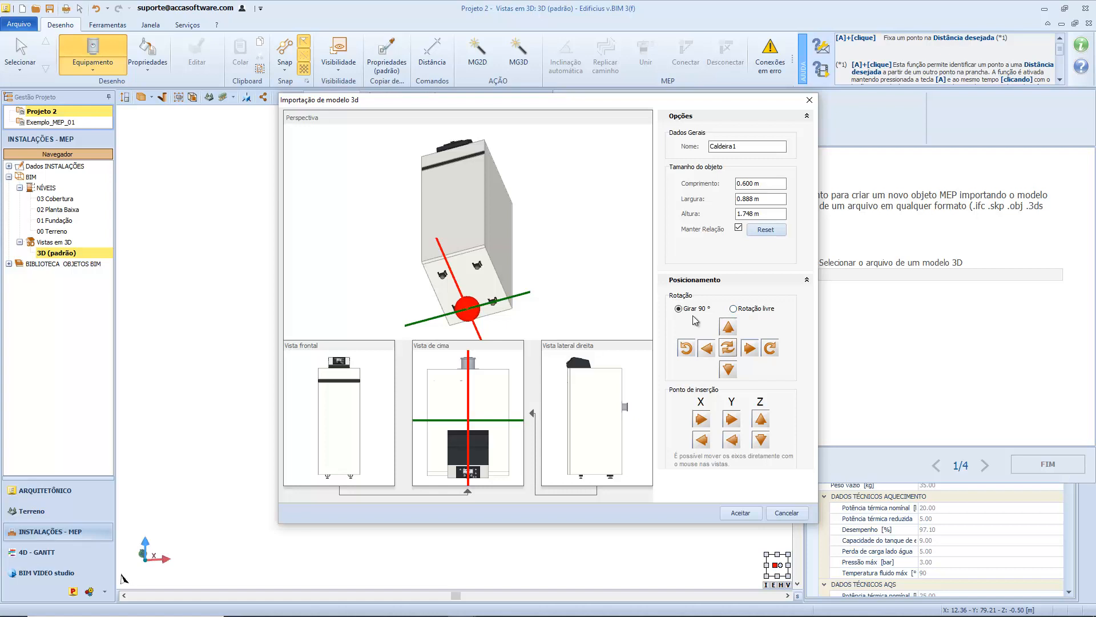
Try rotating the boiler model about its axes with free rotation (Rotação livre).
left_click(746, 311)
left_click(750, 348)
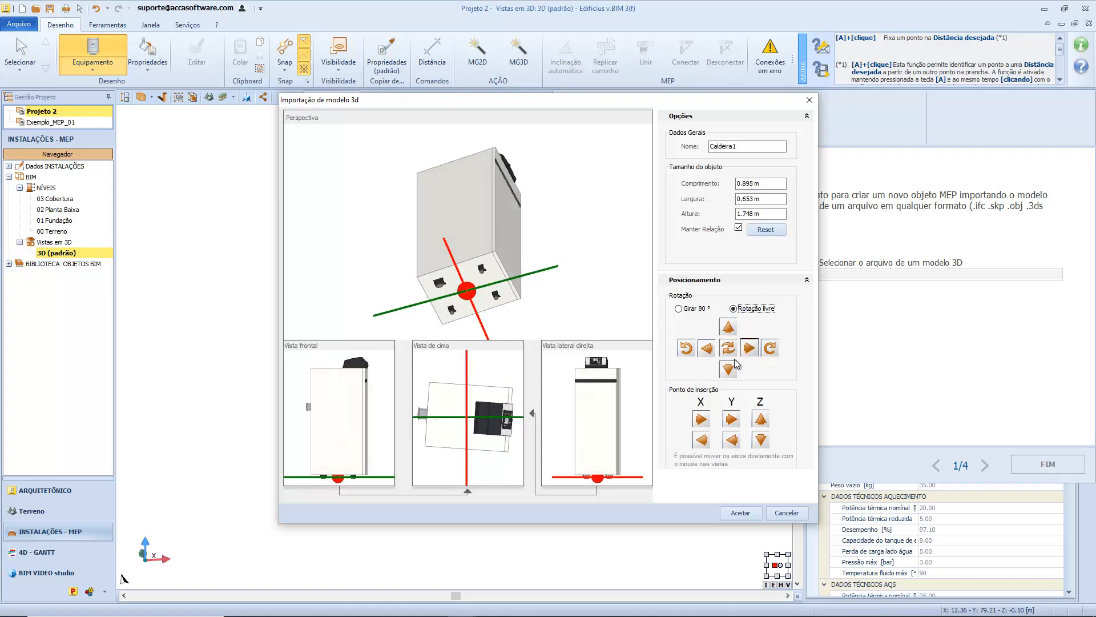
left_click(731, 369)
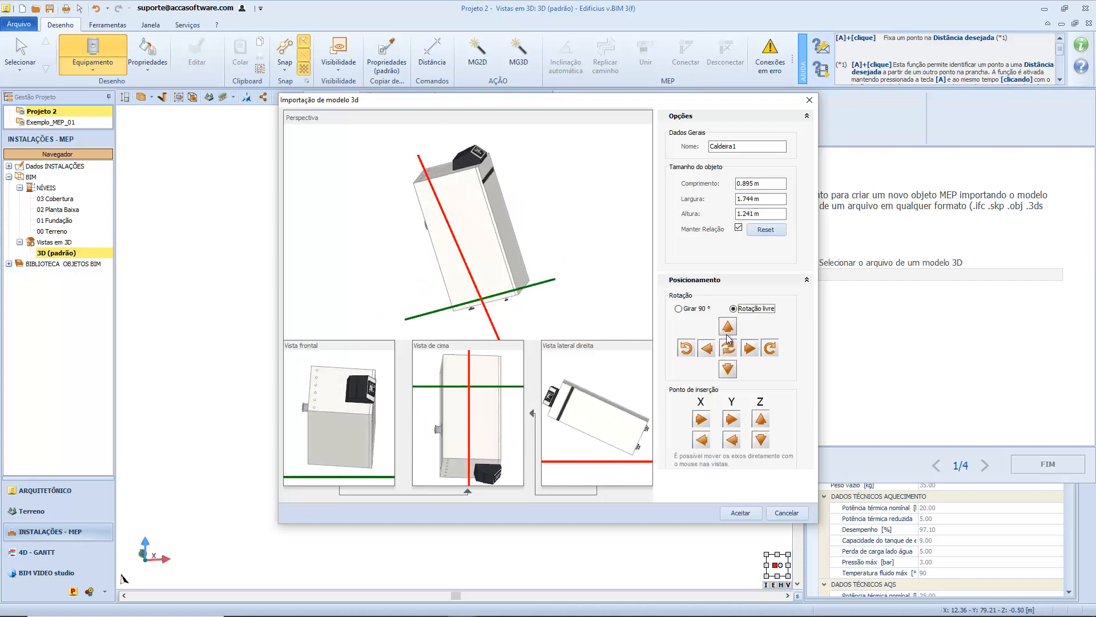
left_click(706, 347)
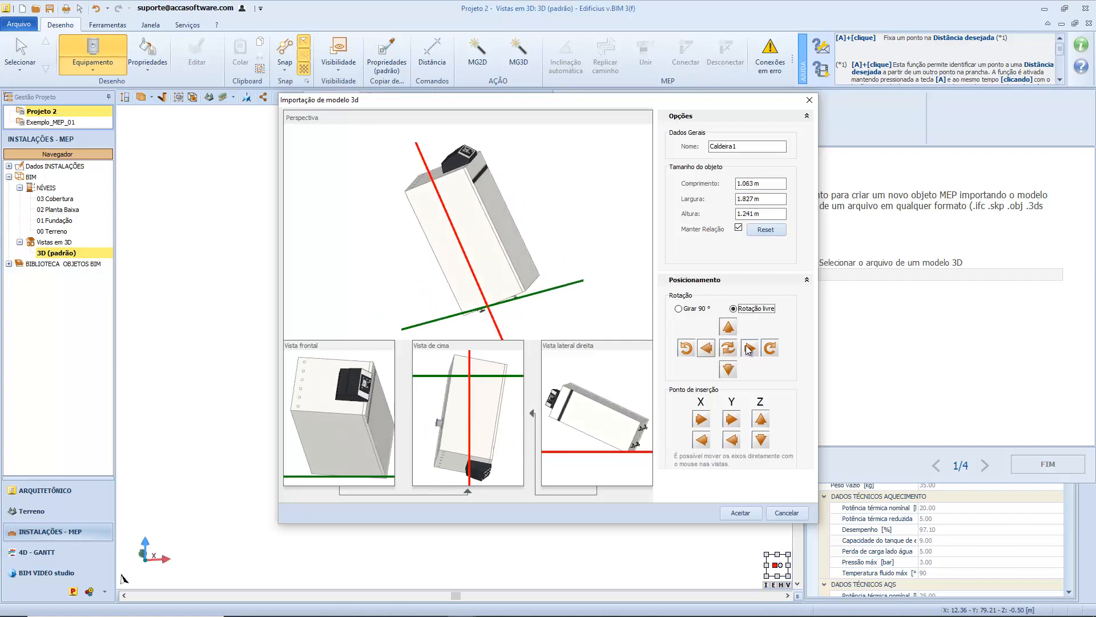
Try turning the boiler model in 90° increments in several directions, and reset its orientation.
left_click(689, 309)
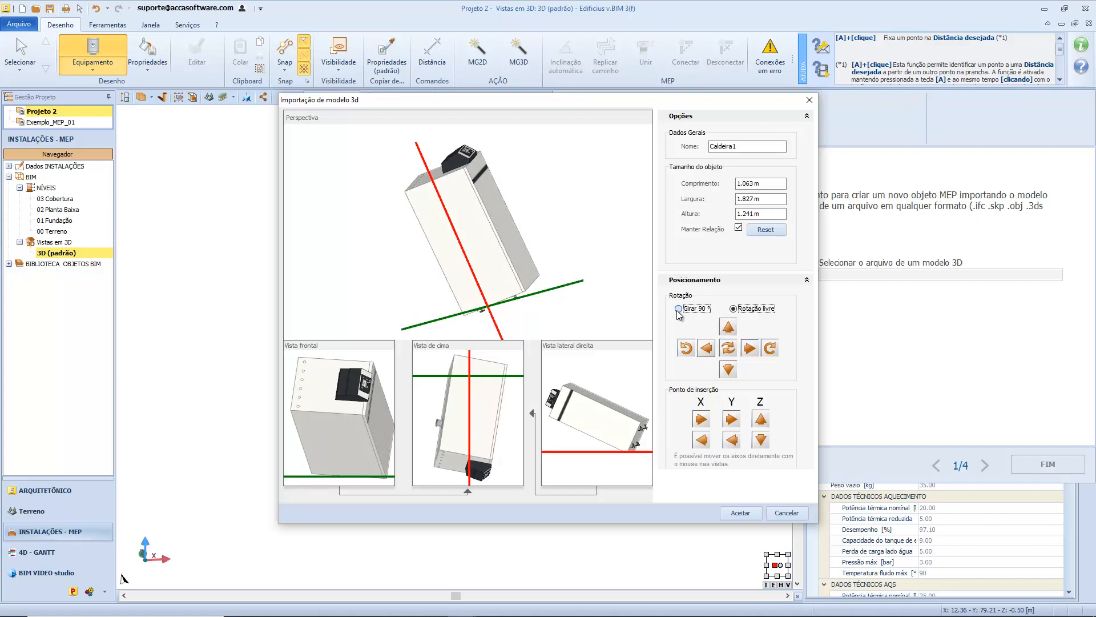
left_click(707, 347)
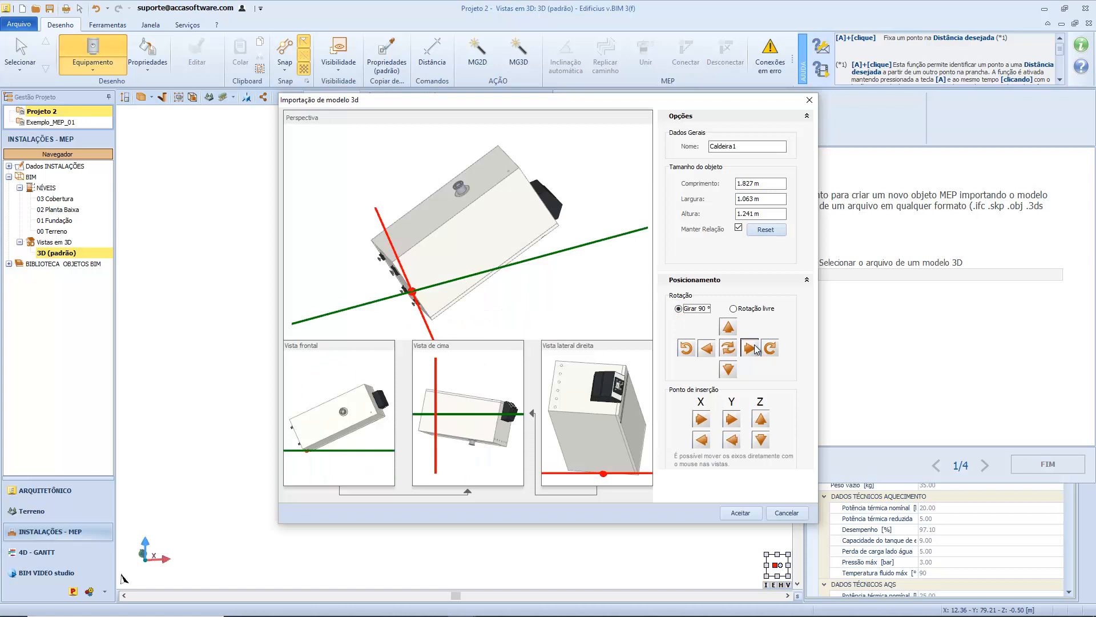
left_click(755, 349)
left_click(755, 348)
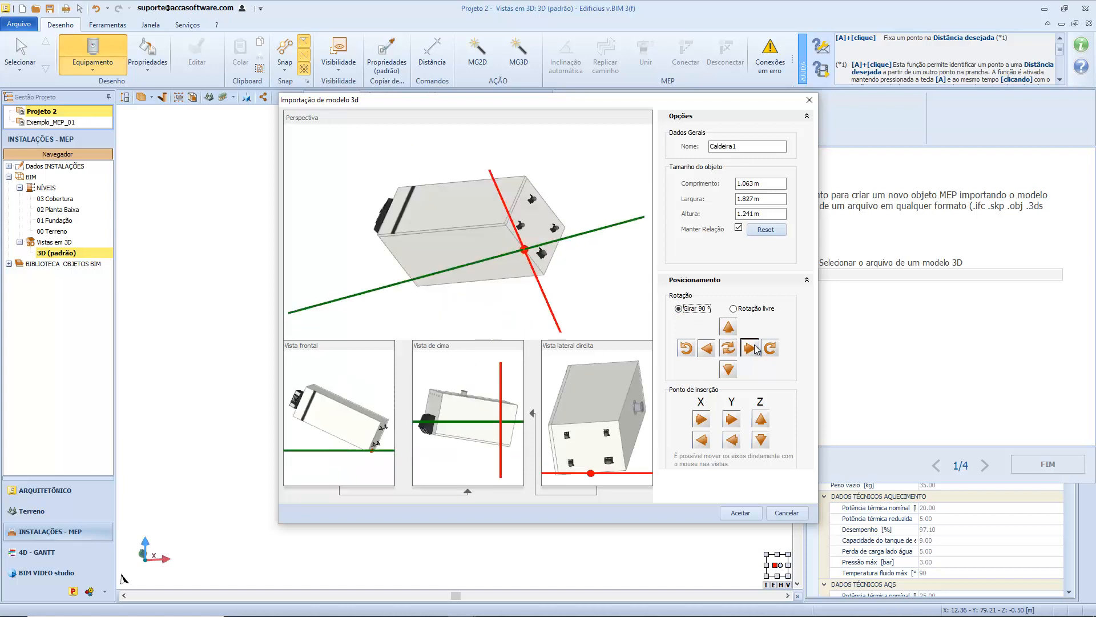
left_click(726, 328)
left_click(728, 369)
left_click(710, 356)
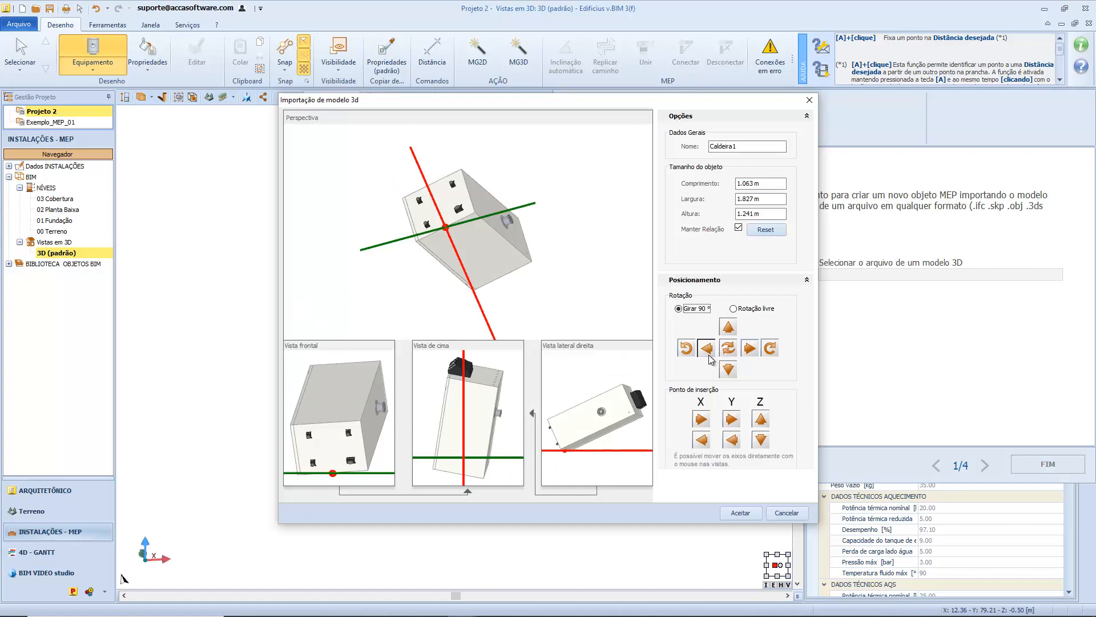
left_click(725, 350)
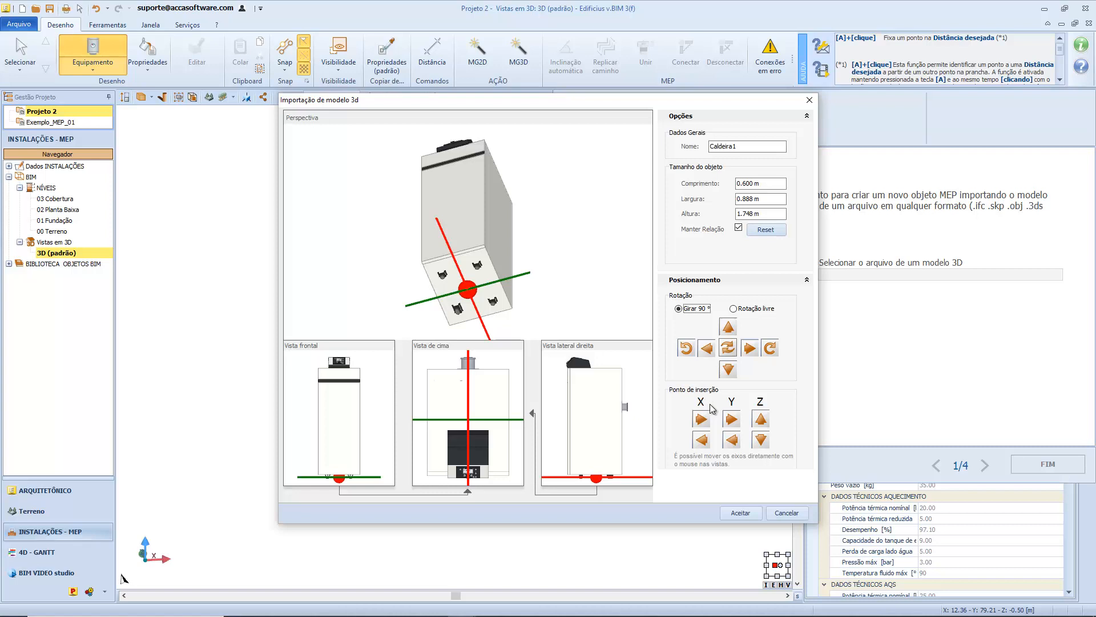
Shift the boiler's insertion point slightly along the X, Y and Z axes, and accept the 3D model import.
left_click(702, 420)
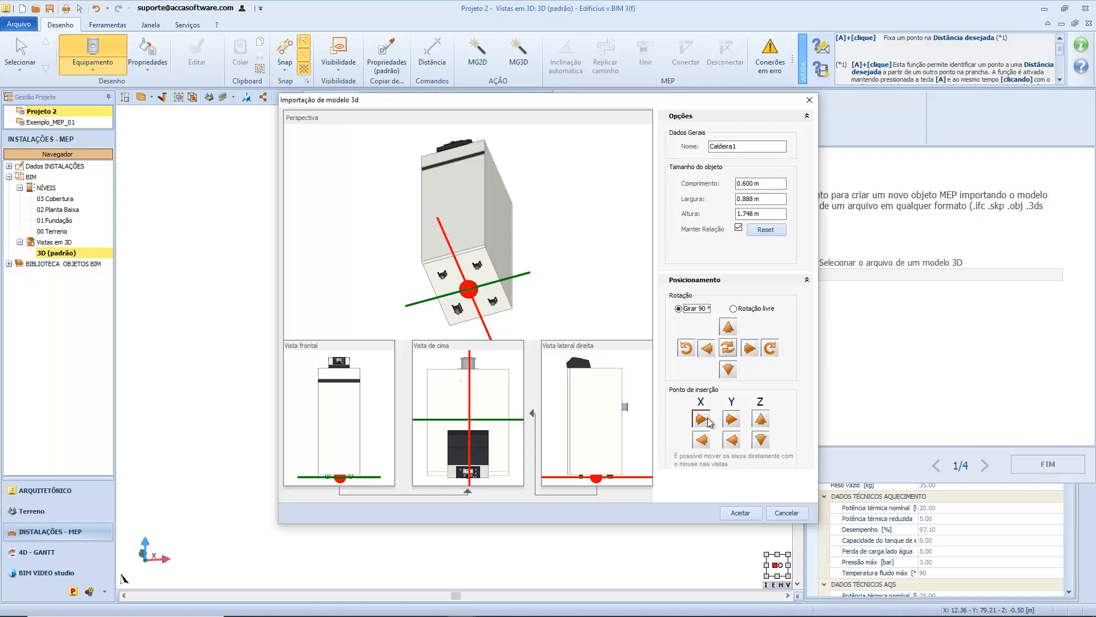
left_click(731, 439)
left_click(732, 440)
left_click(731, 440)
left_click(731, 440)
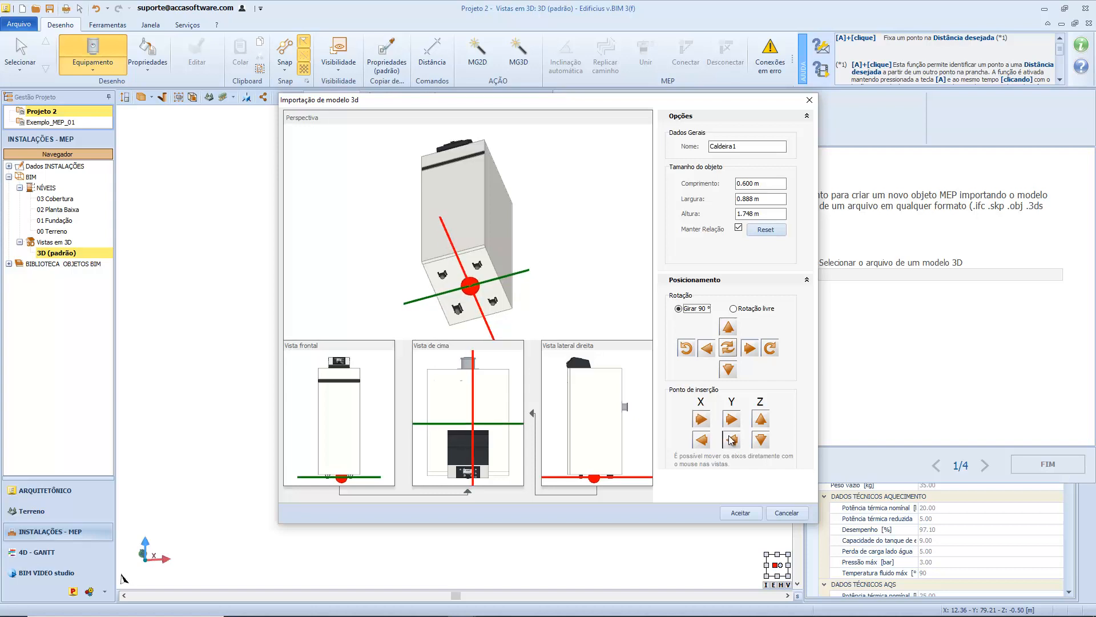
left_click(762, 423)
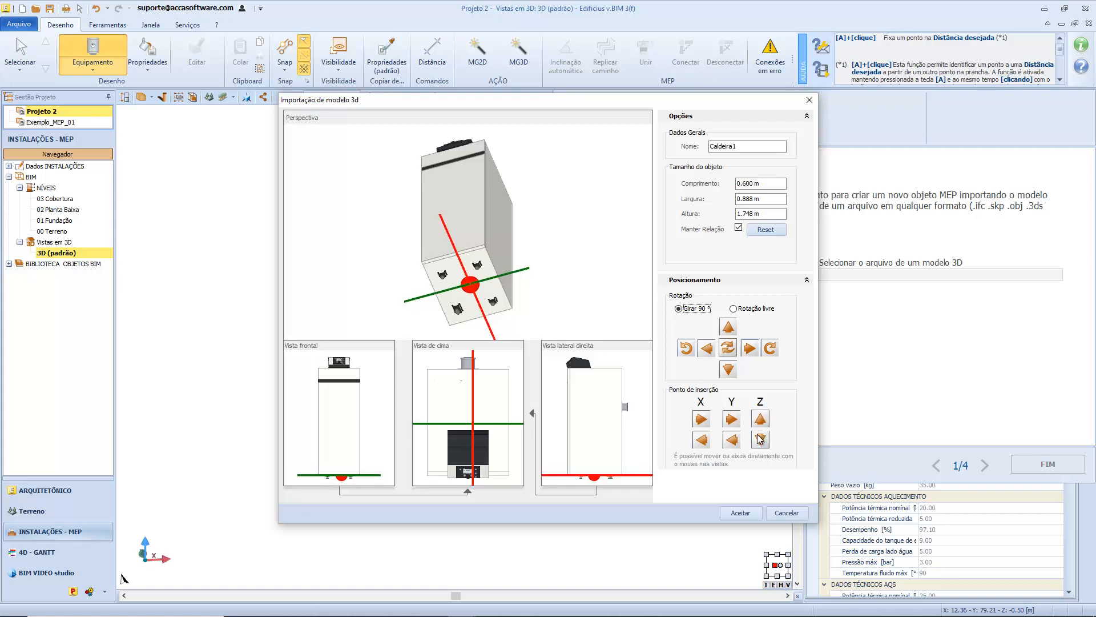
left_click(760, 439)
left_click(760, 439)
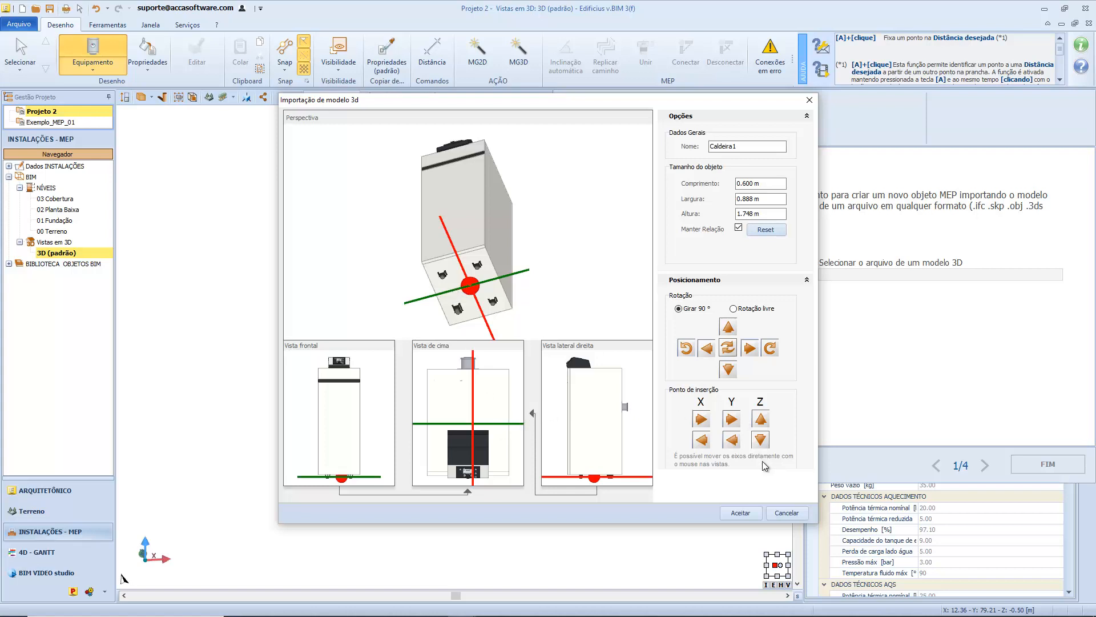
left_click(741, 510)
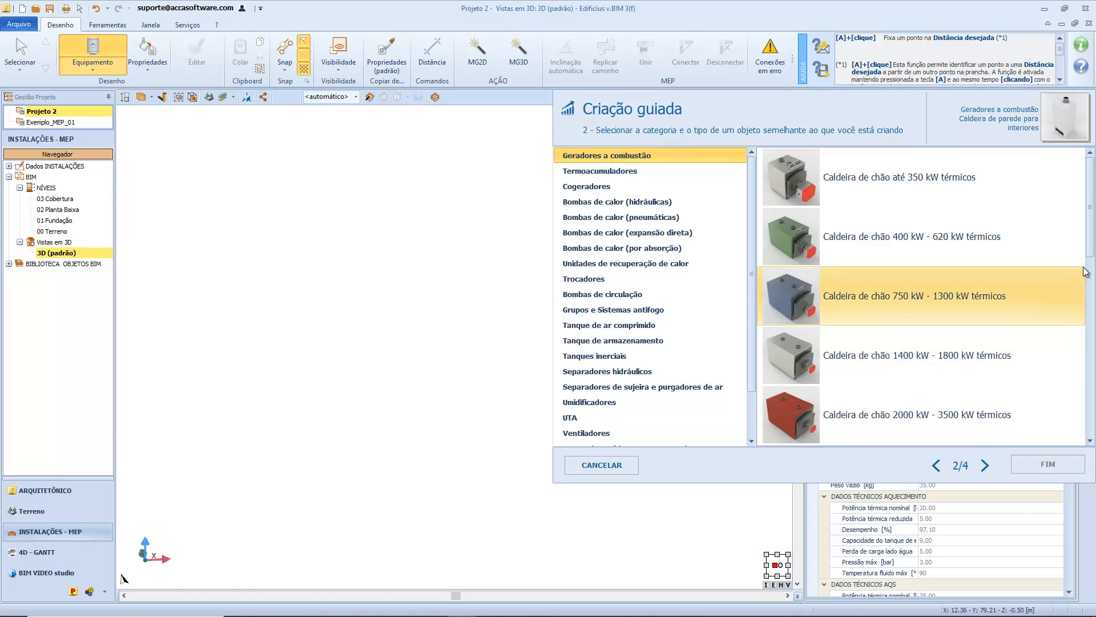
Base the object on Caldeira de chão com ecrã under Geradores a combustão, keep its default characteristics, and continue to the connector stage.
left_click_drag(1090, 249, 1094, 325)
left_click(1019, 255)
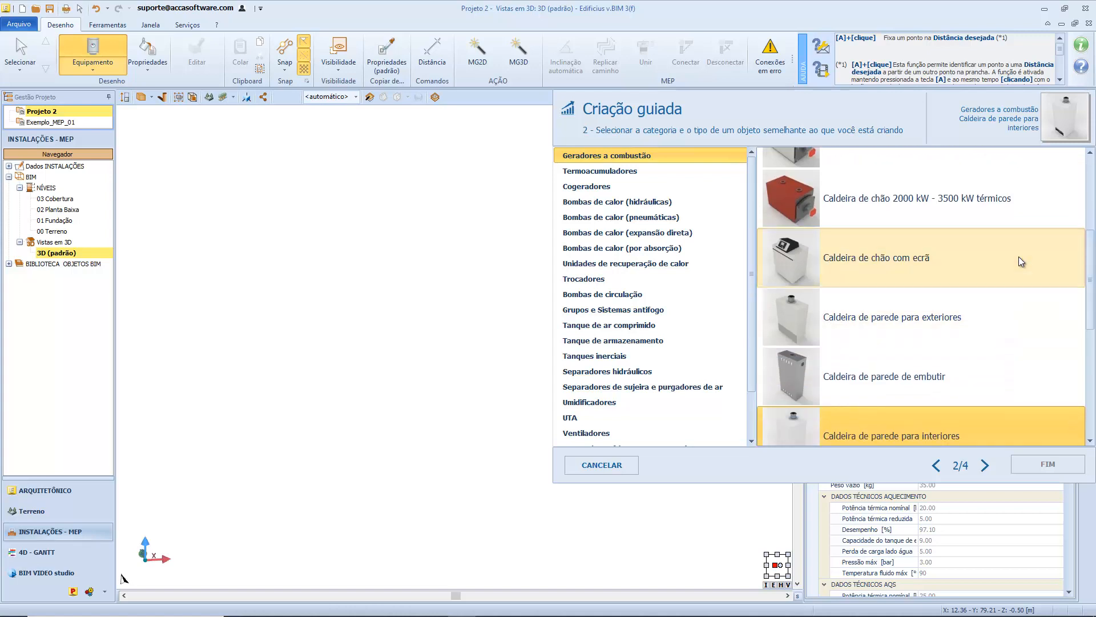
left_click(986, 463)
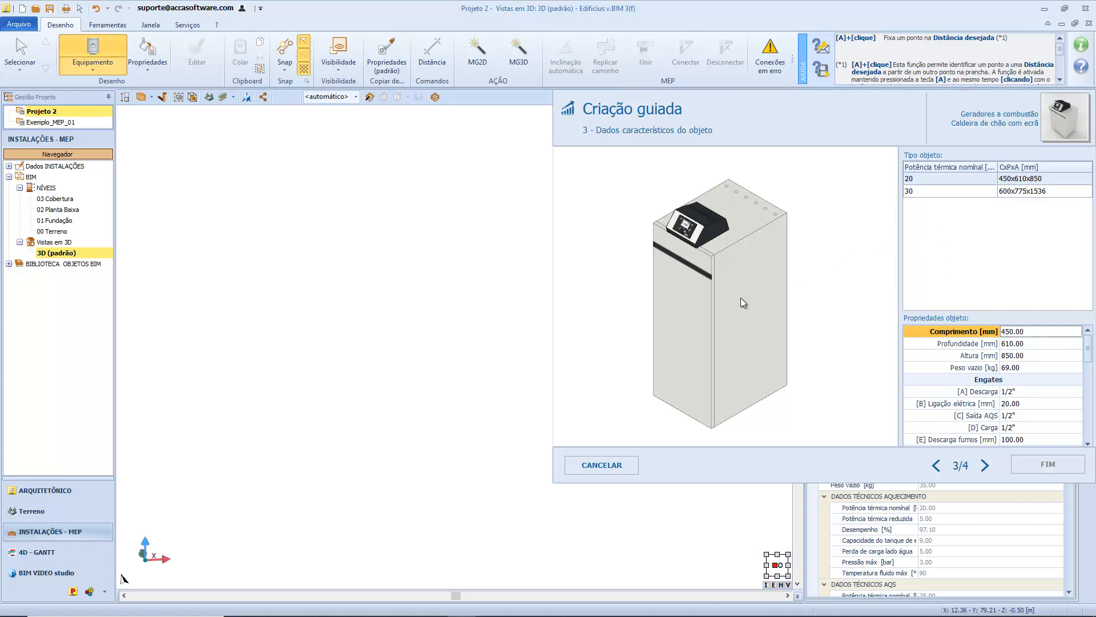
mouse_move(741, 297)
left_mouse_down()
mouse_move(805, 289)
mouse_move(749, 288)
mouse_move(758, 290)
left_mouse_up()
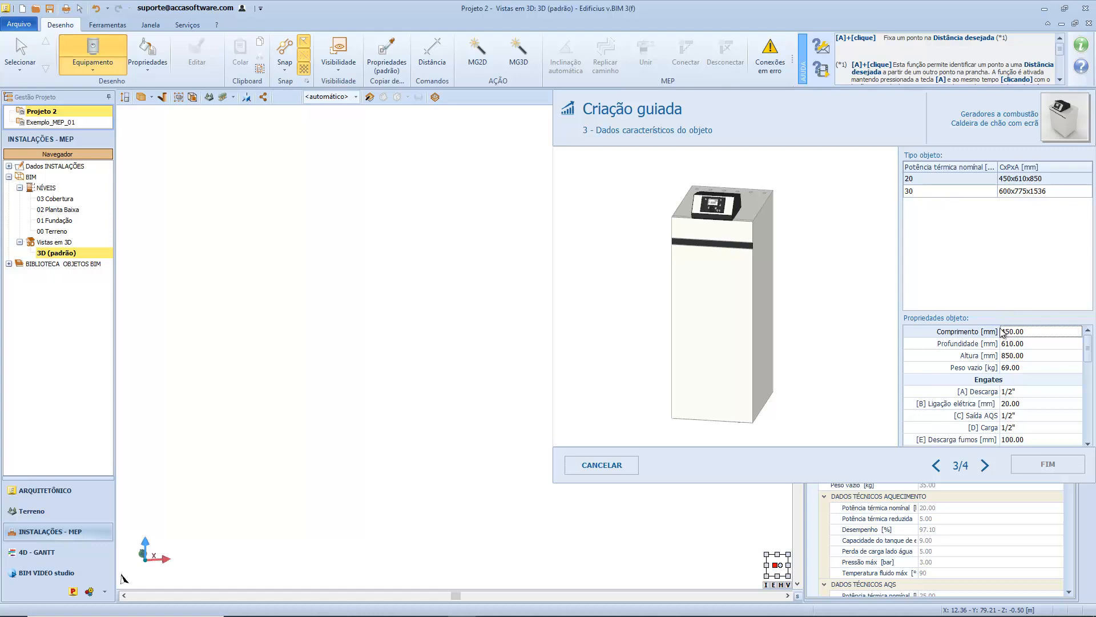
left_click(985, 464)
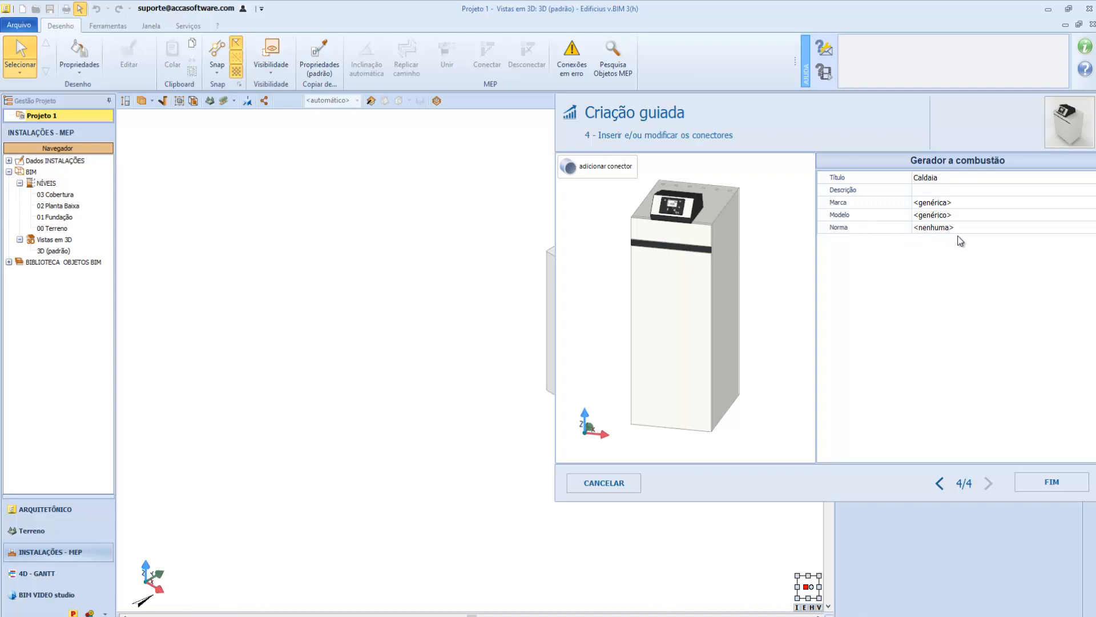
left_click(965, 204)
left_click(968, 217)
left_click(970, 229)
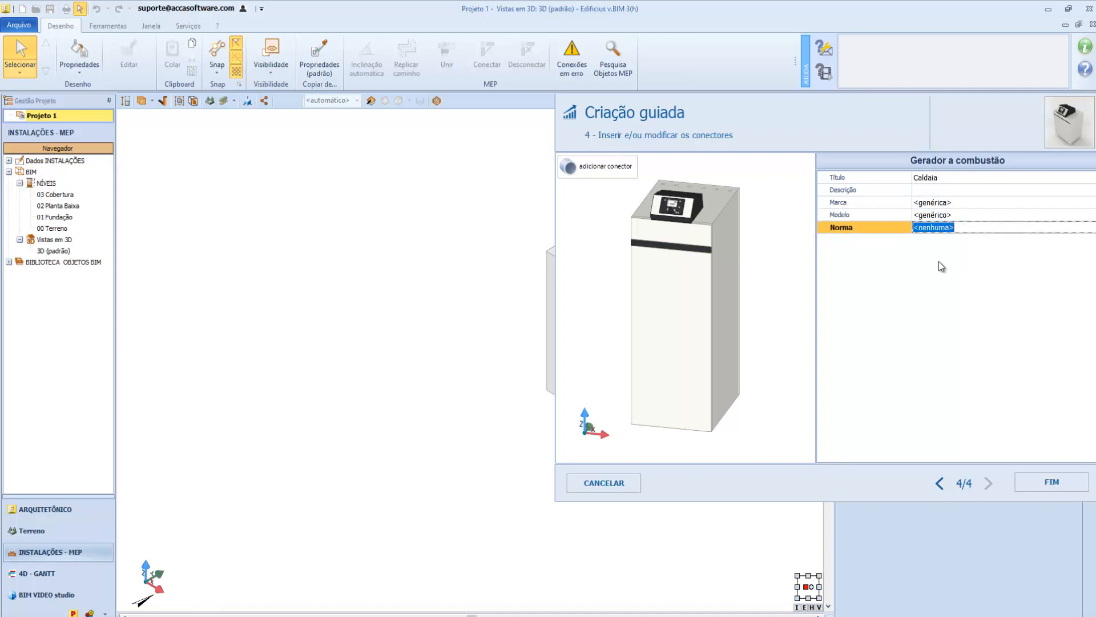
Add connector A (Fêmea, Pontual, Circular) on the boiler's rear pipe outlet and finish the guided creation.
left_click(596, 173)
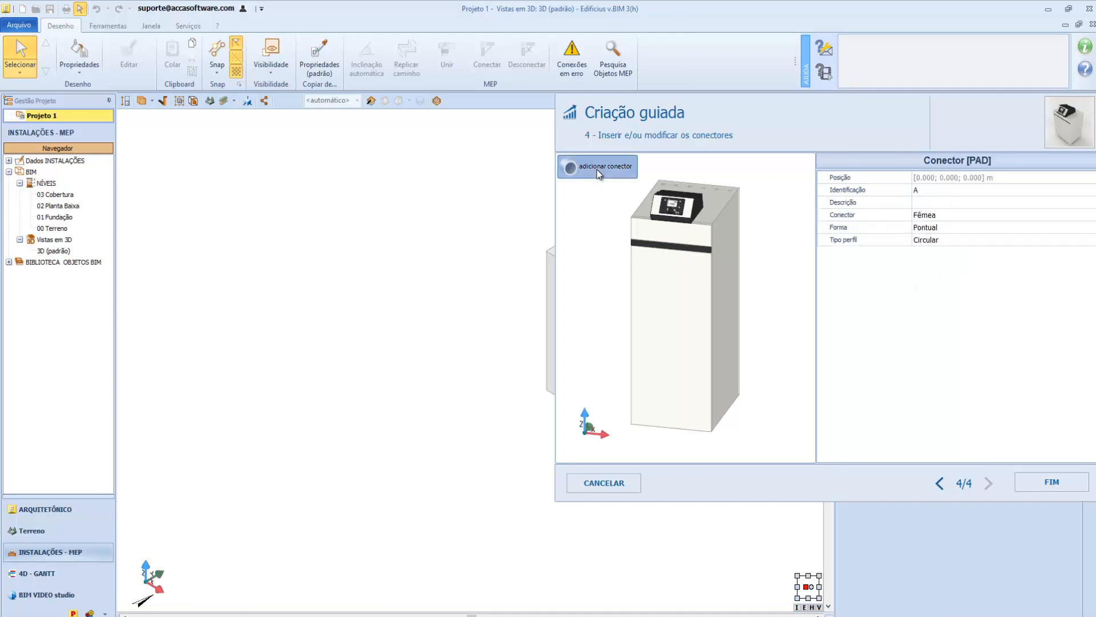
left_click(715, 285)
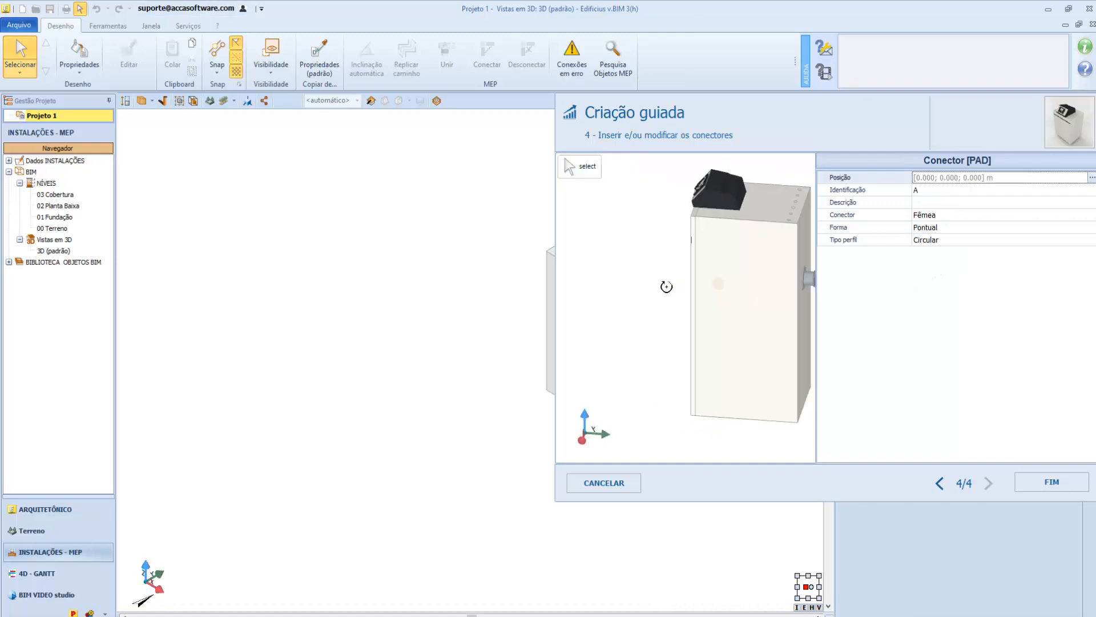
middle_click_drag(720, 295, 683, 281)
scroll(683, 281, "up", 5)
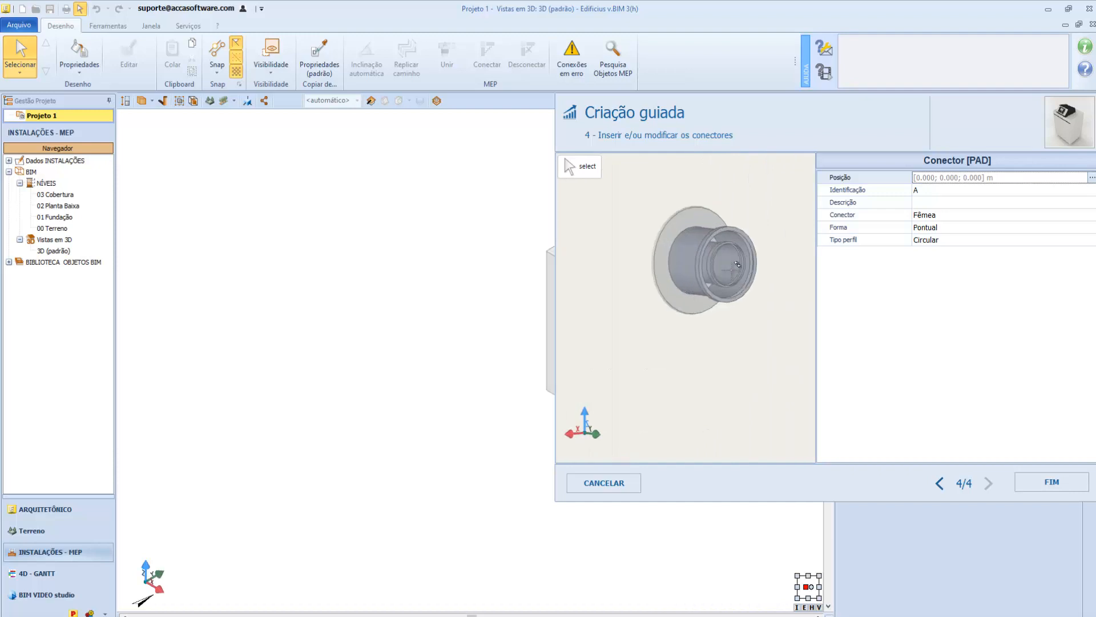
scroll(736, 259, "up", 2)
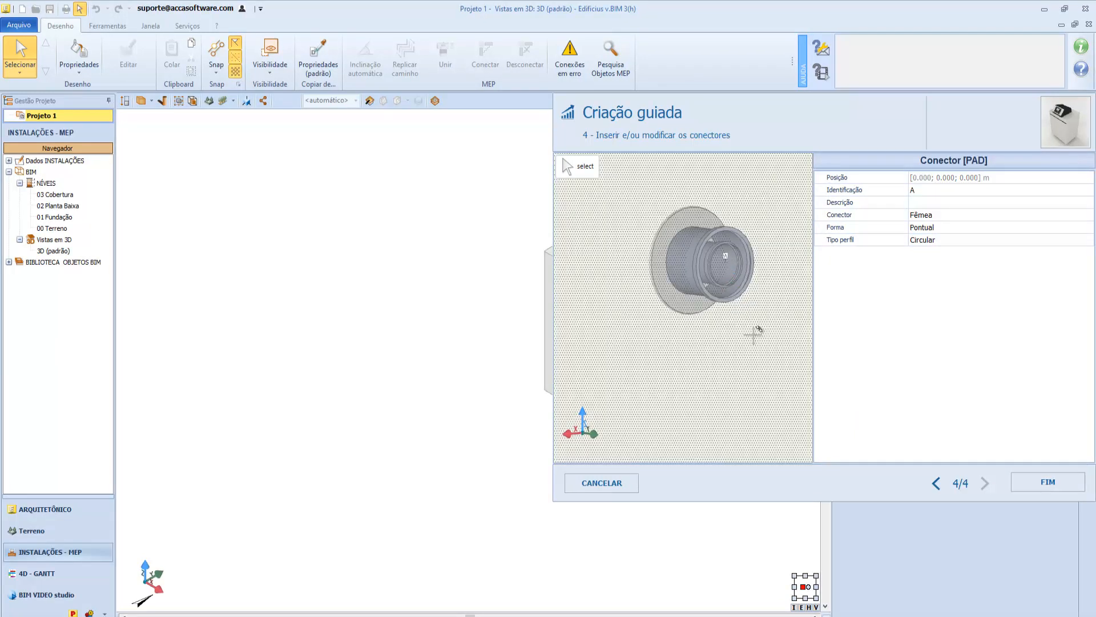
left_click(1015, 475)
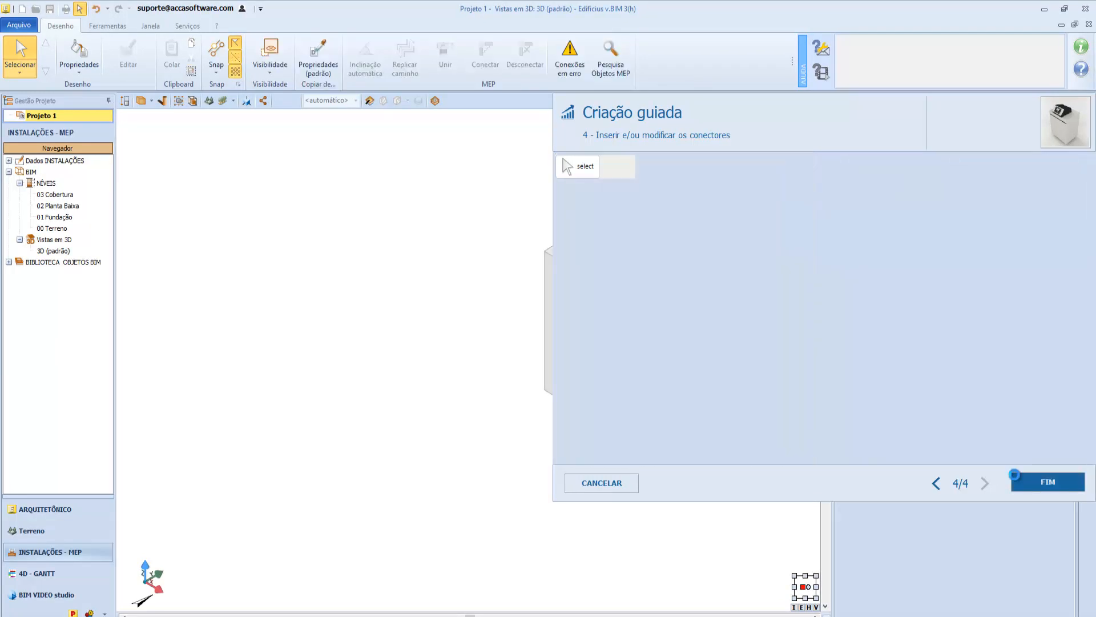
middle_click_drag(616, 370, 637, 359)
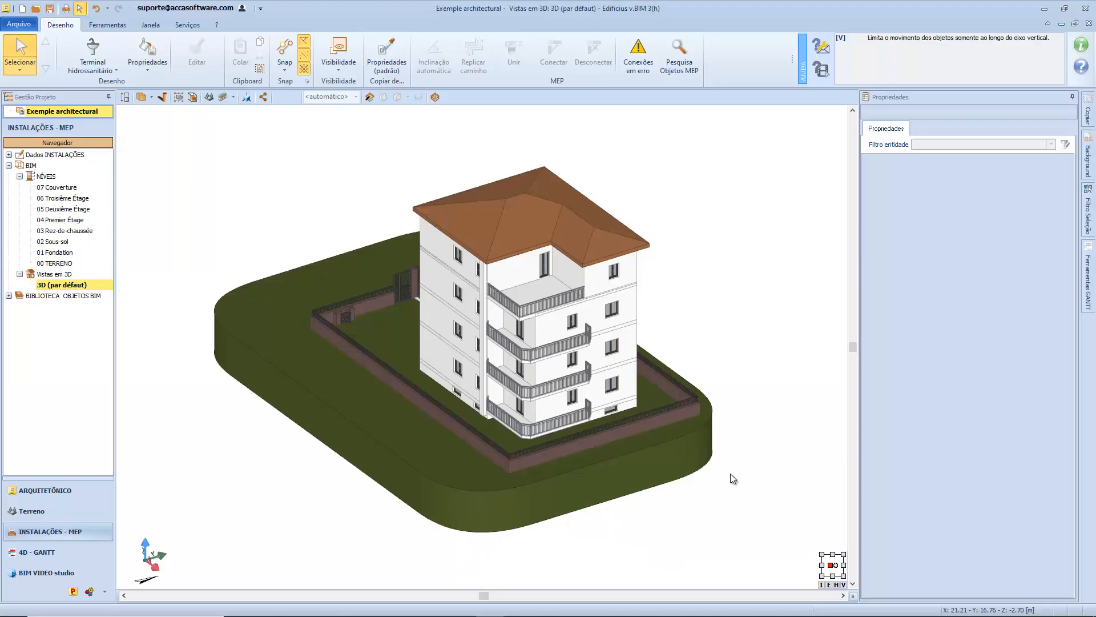
Start a new Terminal hidrossanitário MEP object by converting an architectural 3D block, and activate the magic wand for selecting the block.
left_click(109, 50)
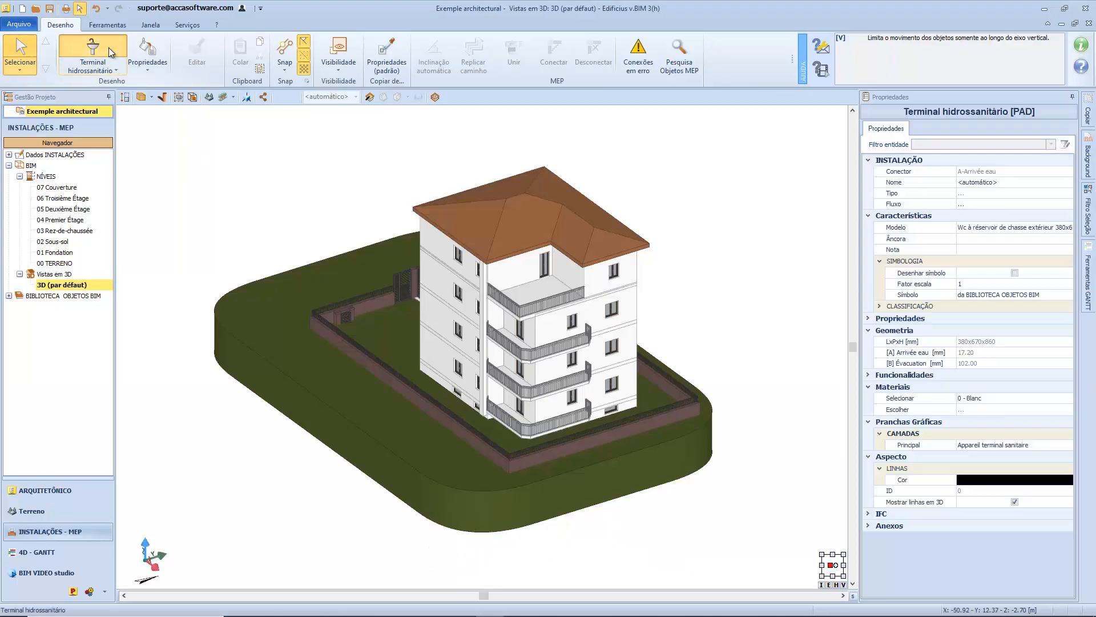
left_click(1023, 229)
left_click(1046, 229)
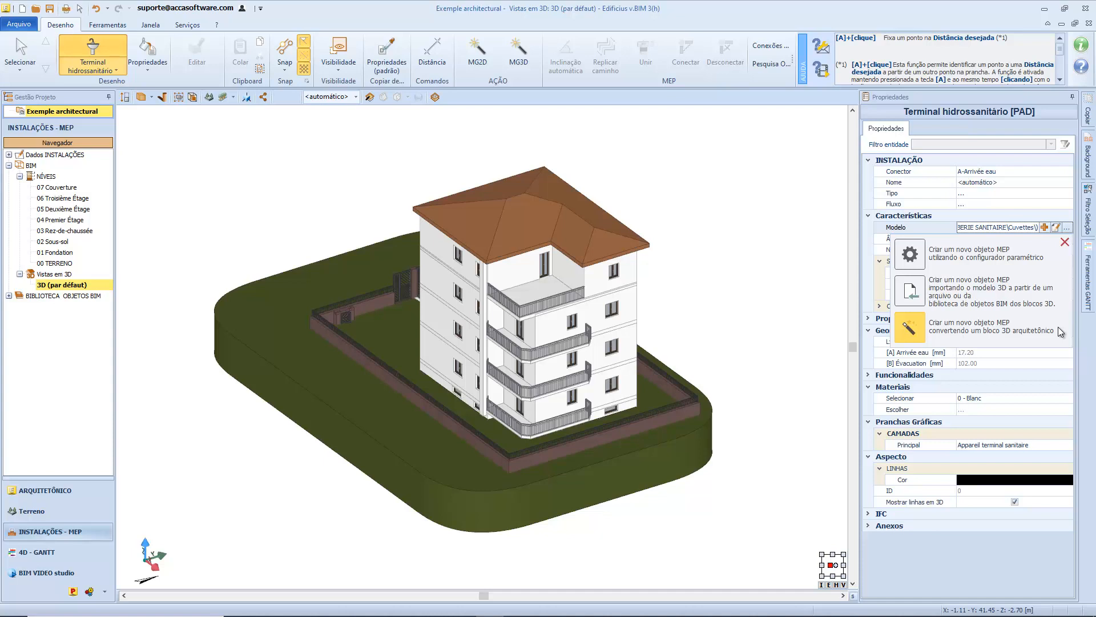
left_click(1058, 328)
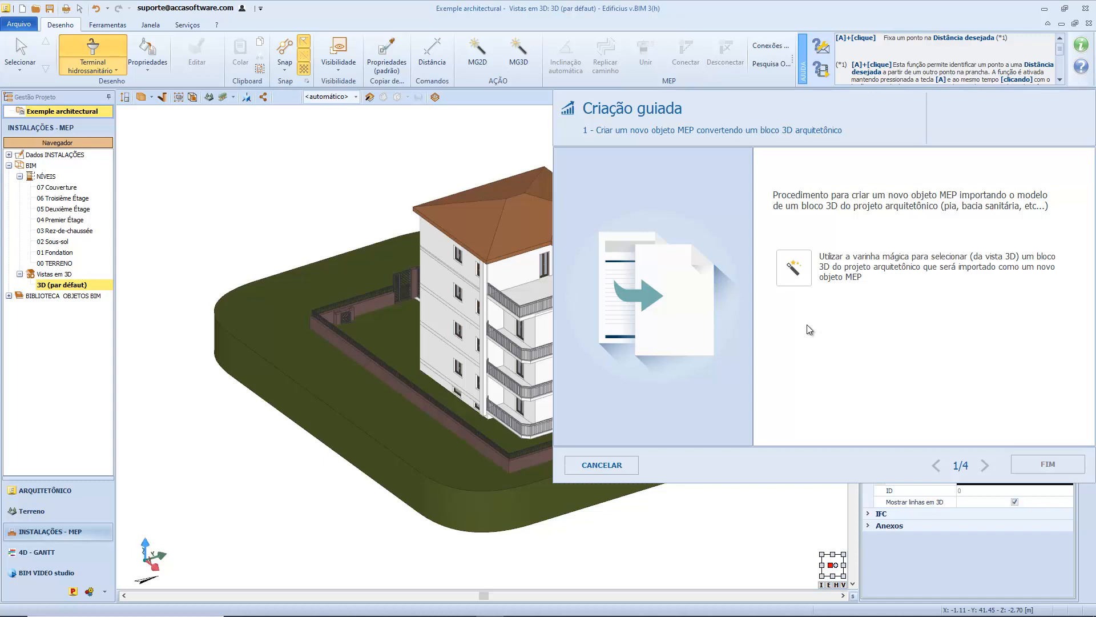
left_click(790, 280)
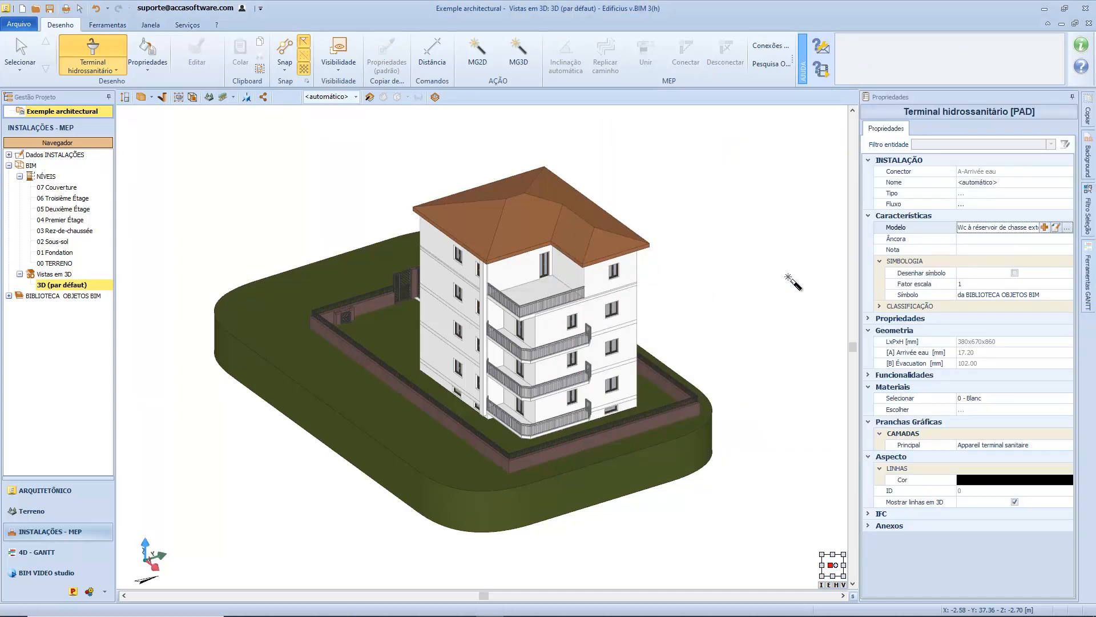
Cut the building open with a dynamic section and pick the shower cabin block as the source of the new object.
left_click(370, 97)
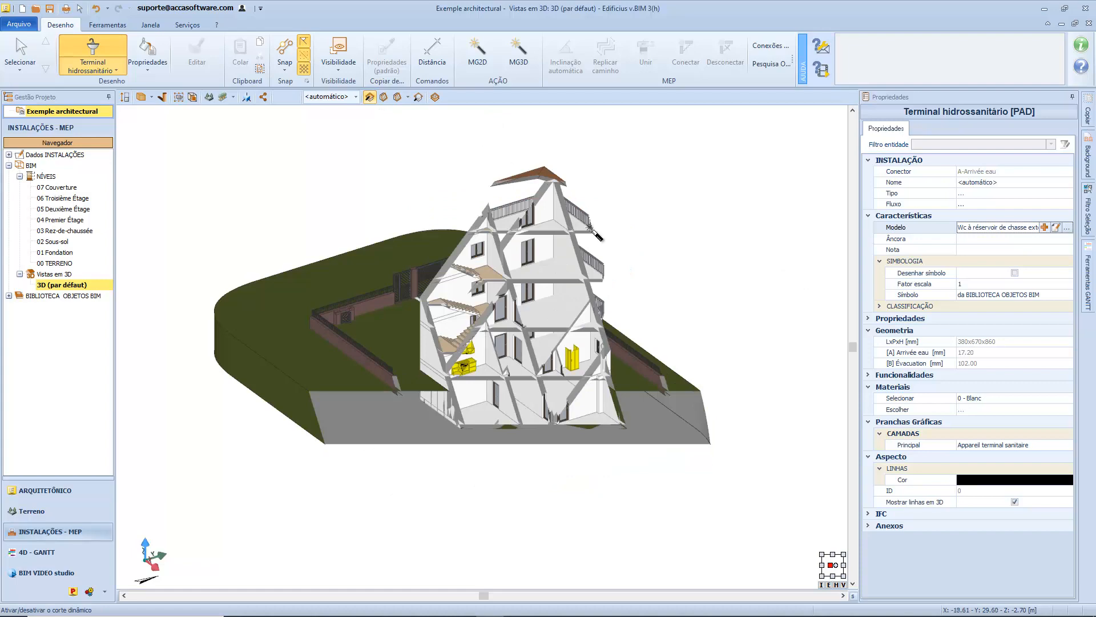
scroll(538, 325, "up", 5)
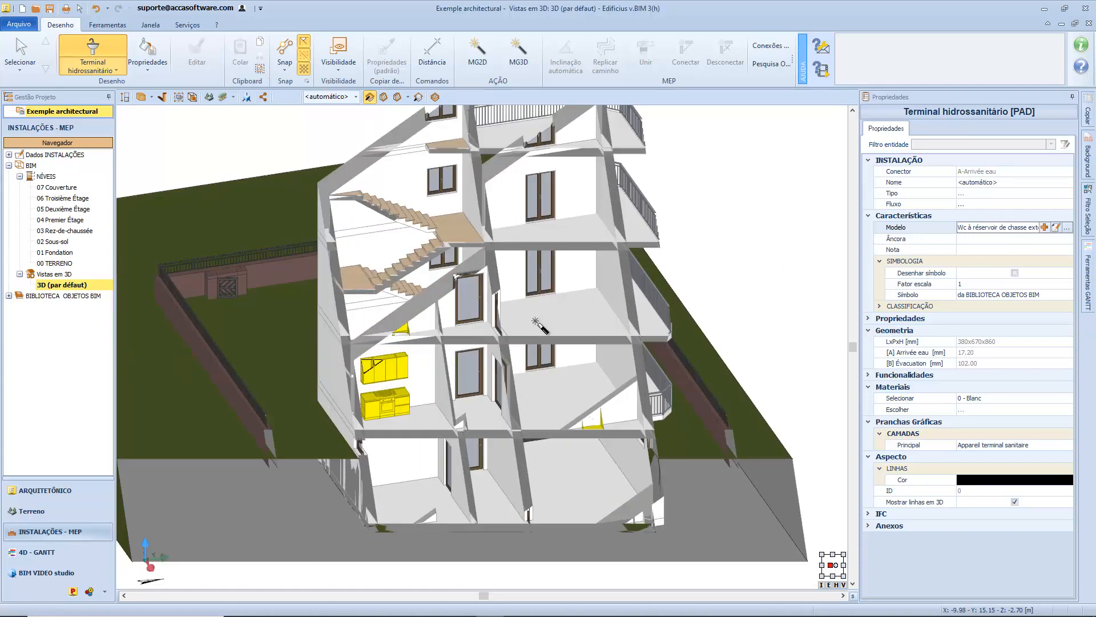
middle_click_drag(536, 328, 543, 338)
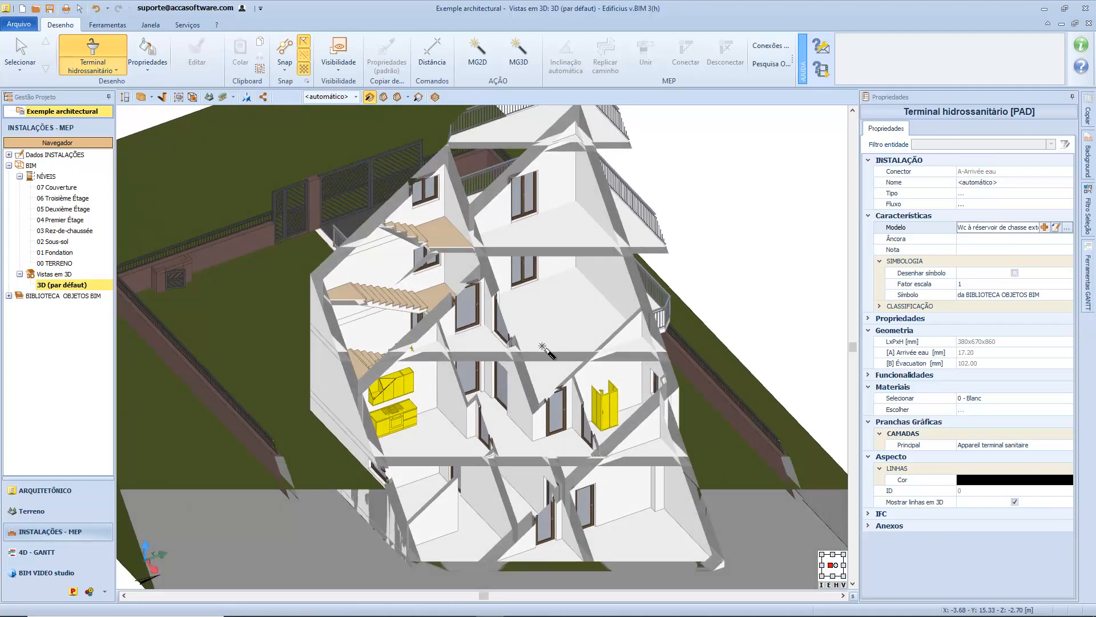
scroll(610, 431, "up", 2)
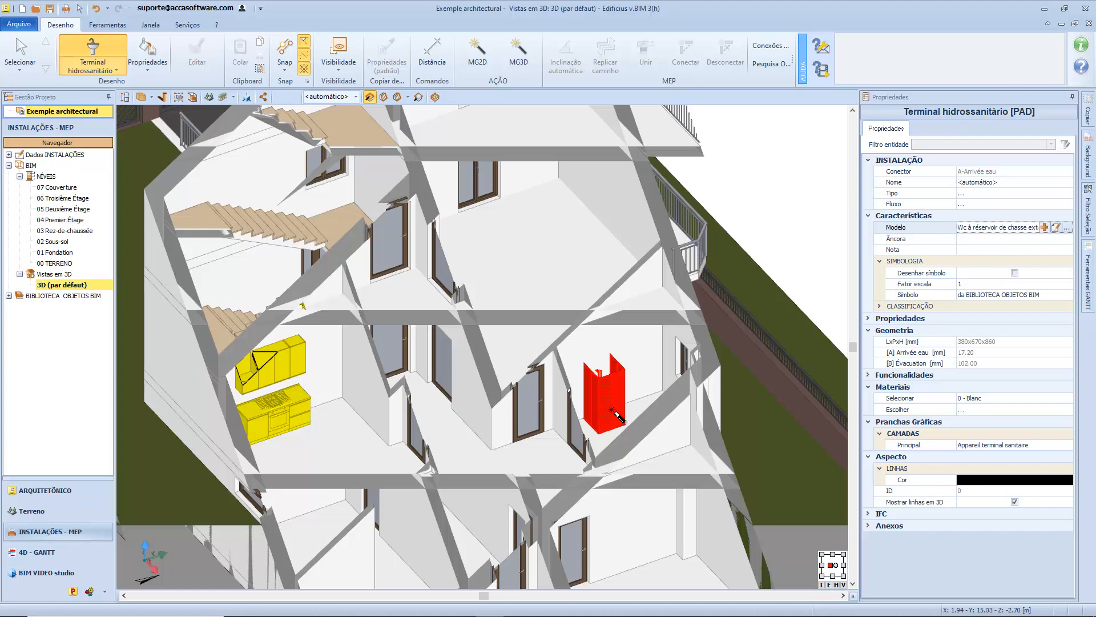
left_click(611, 409)
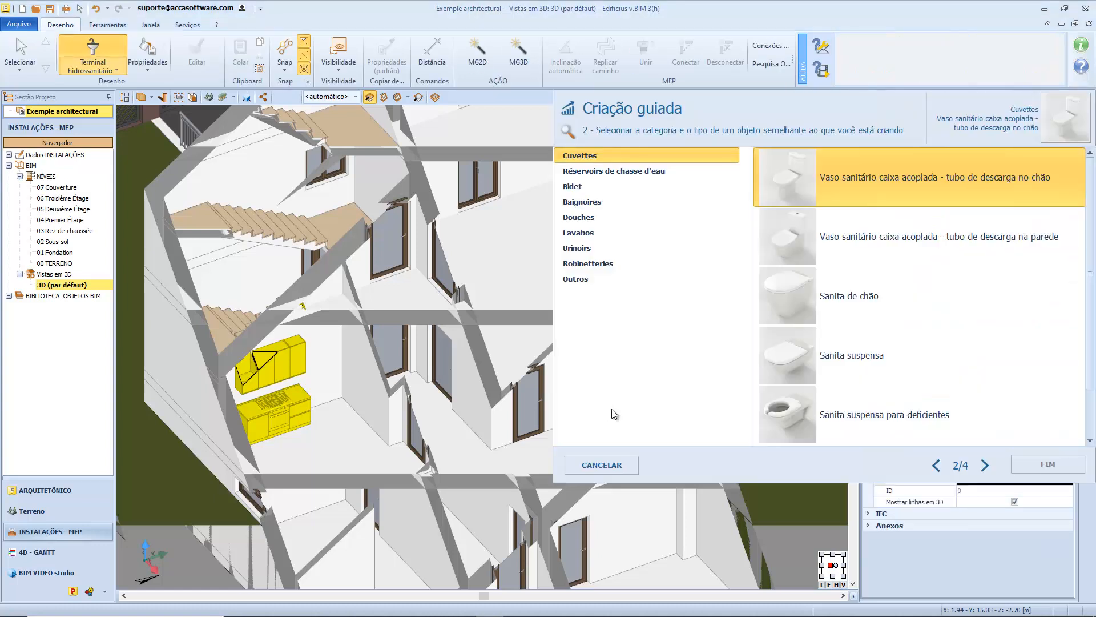
Assign the Douches type Base de chuveiro quadrado com cabine e misturador, keep its default data, and continue to the connector stage.
left_click(667, 219)
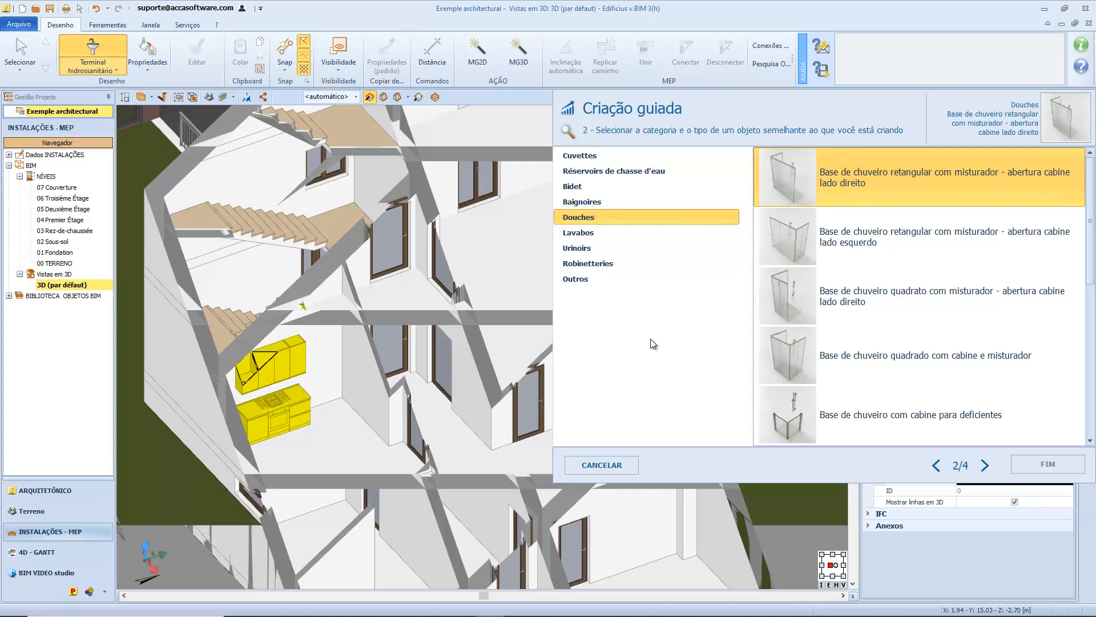
left_click(782, 366)
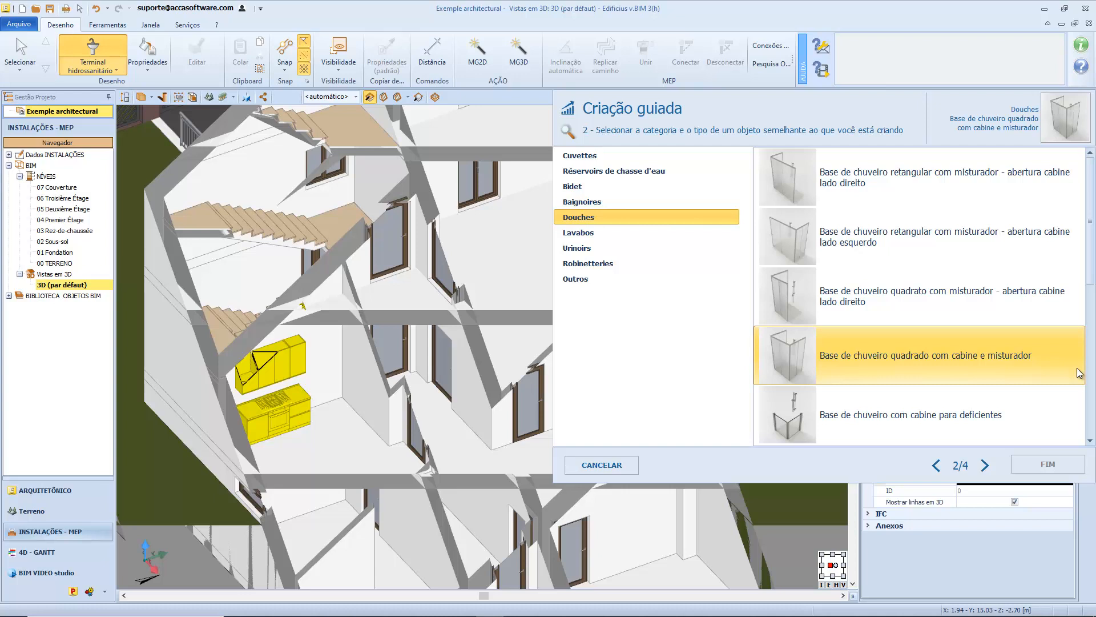
left_click(984, 465)
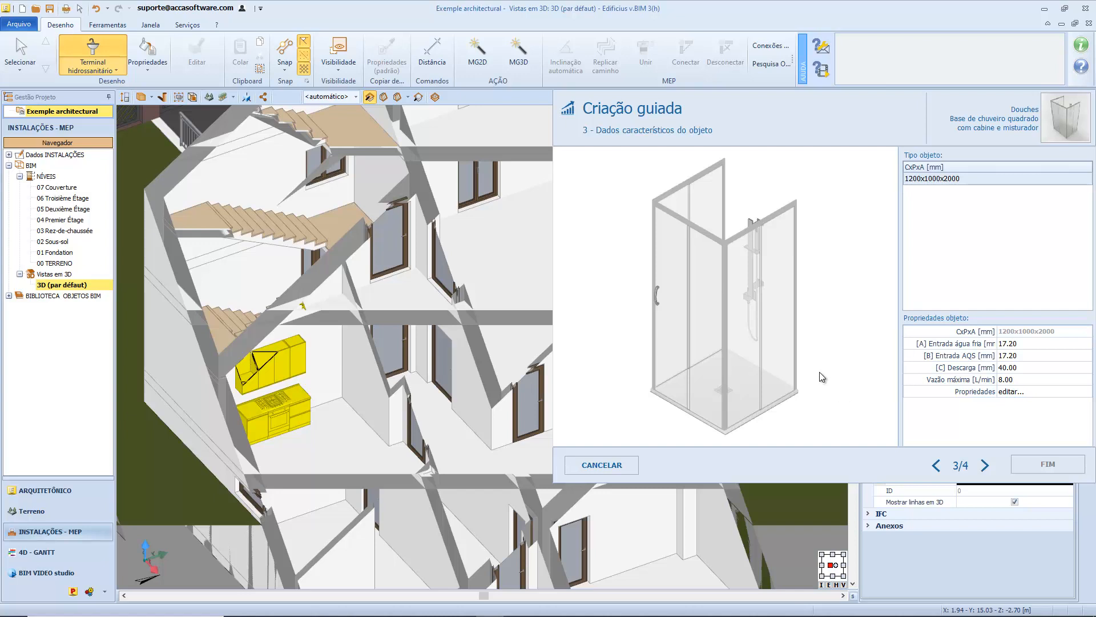
mouse_move(800, 361)
left_mouse_down()
mouse_move(753, 359)
mouse_move(696, 320)
mouse_move(760, 354)
mouse_move(811, 351)
left_mouse_up()
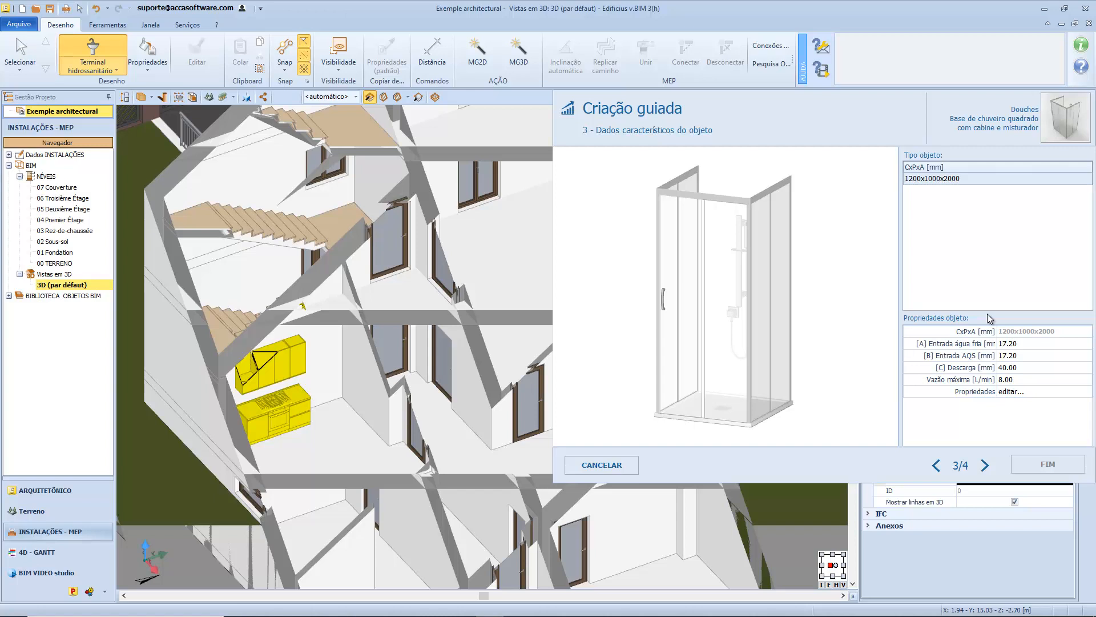
left_click(985, 465)
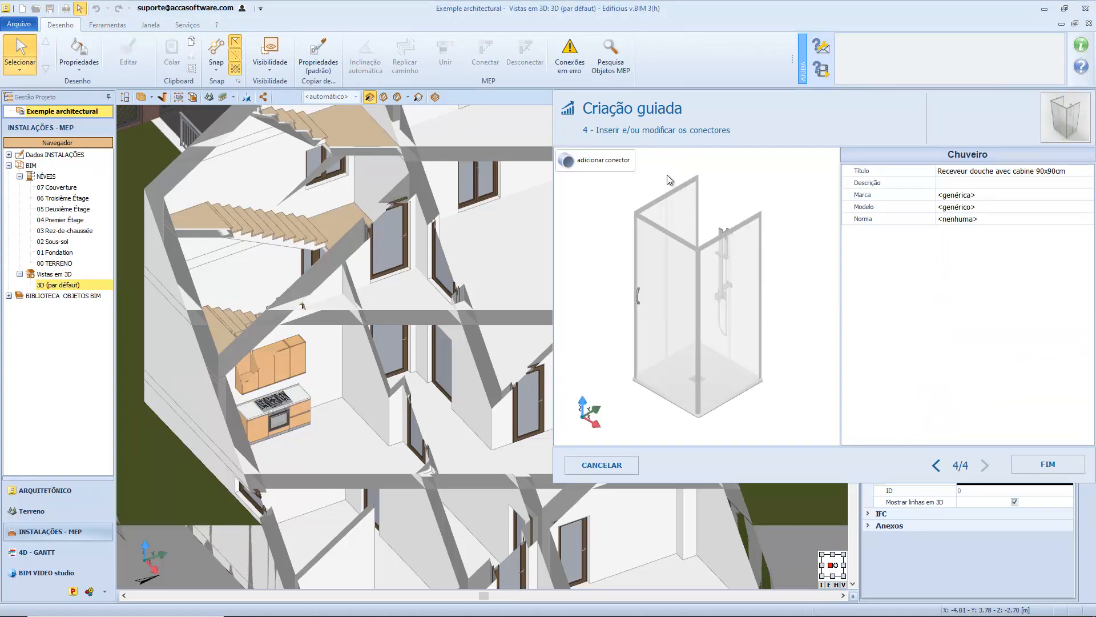
Set the shower object's title to Chuveiro.
left_click(629, 164)
left_click(1065, 172)
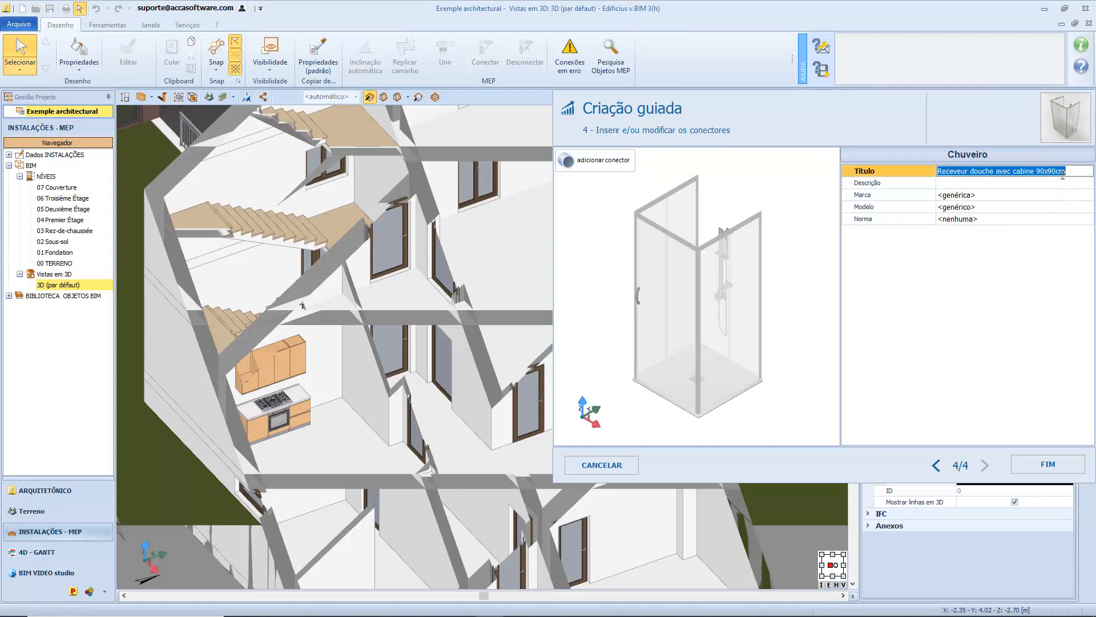
type("Chu")
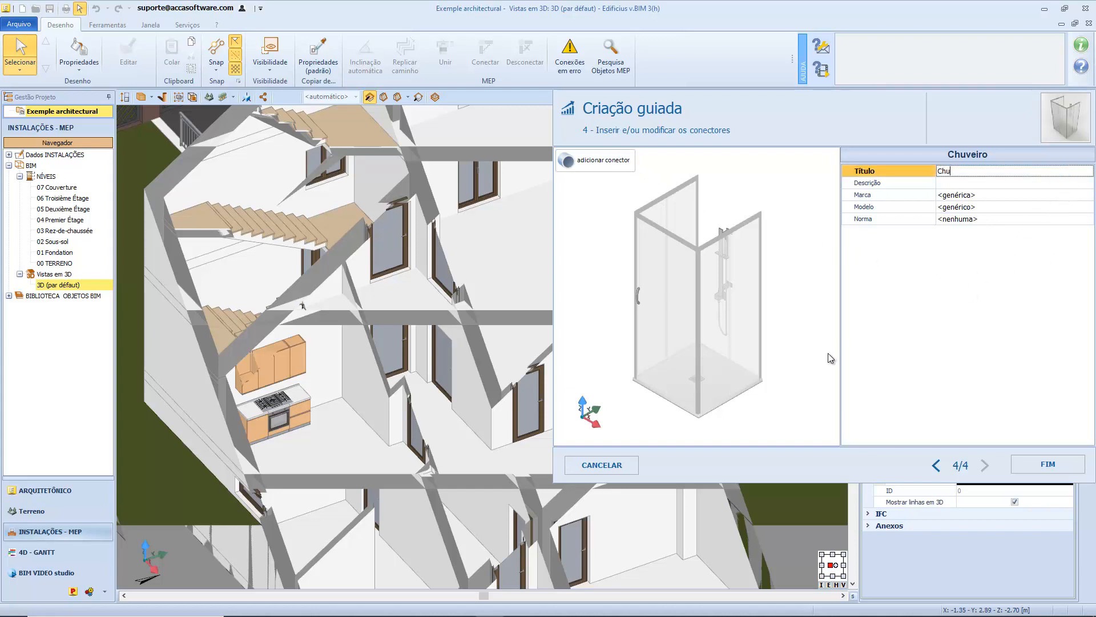
type("veiro")
key("Return")
Add connector A (Fêmea, Pontual, Circular) at the centre of the square plate where the shower hose joins the wall.
left_click(619, 169)
mouse_move(717, 265)
middle_mouse_down()
mouse_move(696, 271)
mouse_move(651, 251)
middle_mouse_up()
scroll(674, 233, "up", 3)
scroll(674, 233, "up", 5)
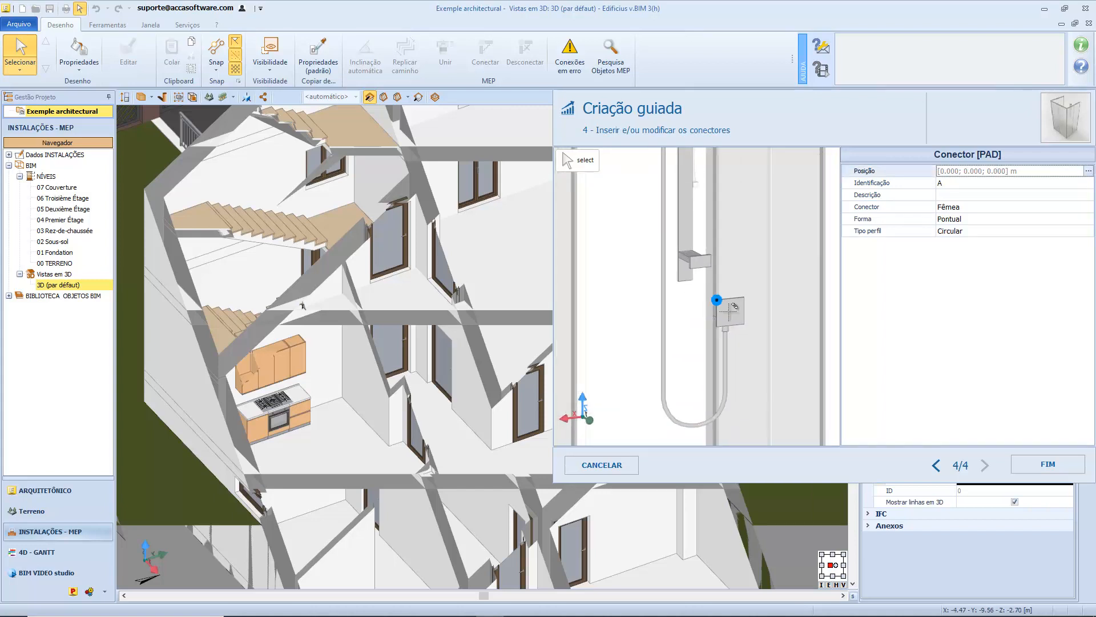
left_click(732, 311)
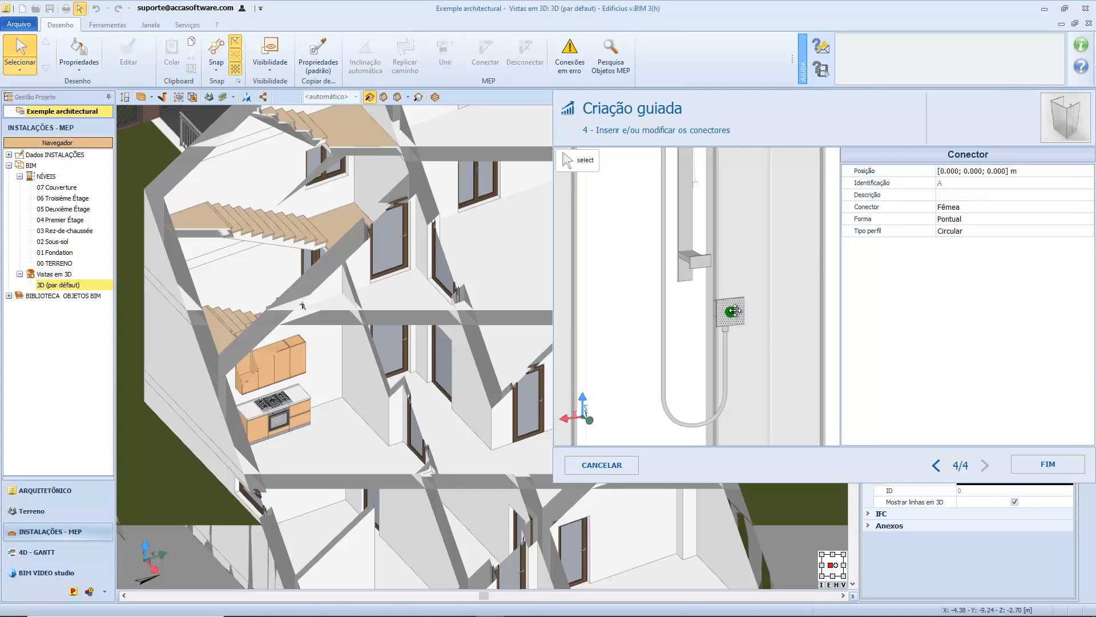
scroll(733, 311, "up", 3)
left_click(731, 313)
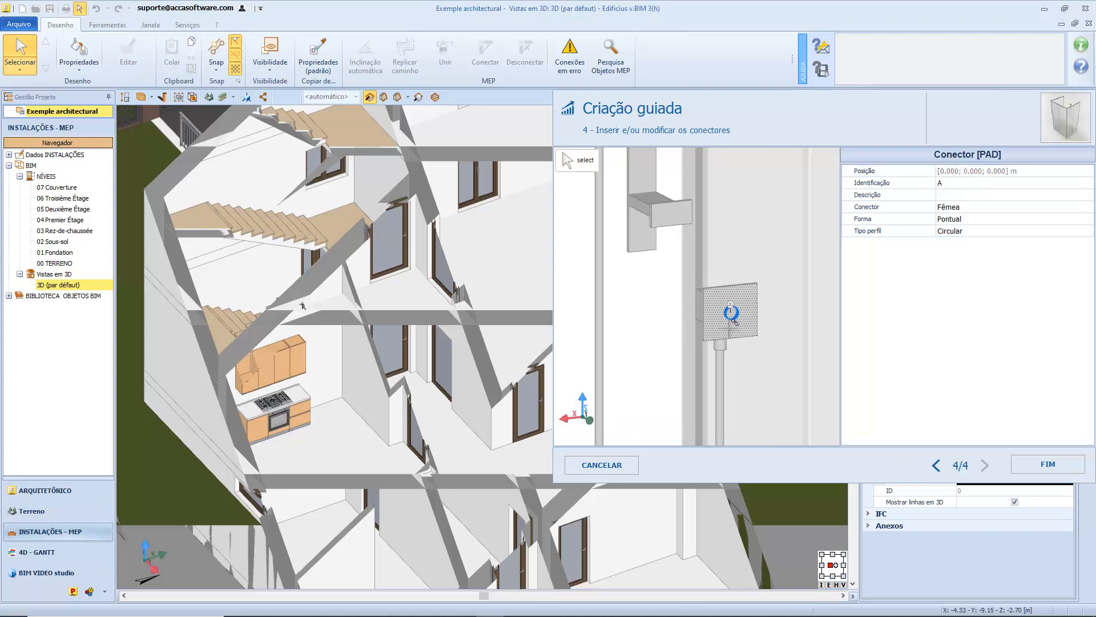
Set the shower connector A's thickness (Esp) to 3.20 mm and its outer diameter (Øe) to 17.20 mm.
key("Escape")
left_click(734, 318)
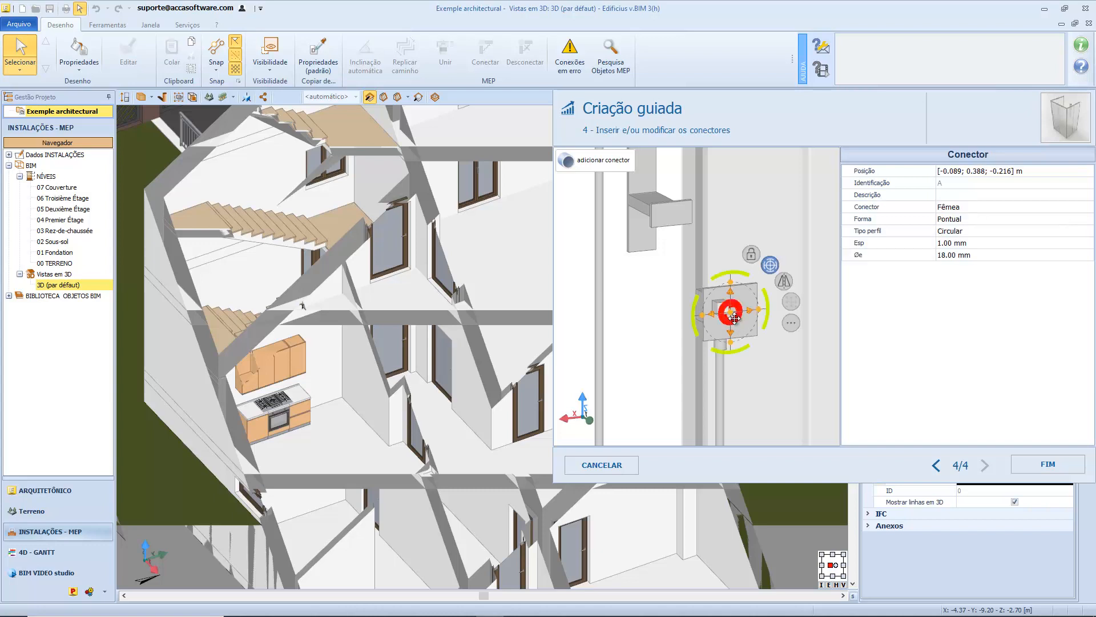
left_click(945, 243)
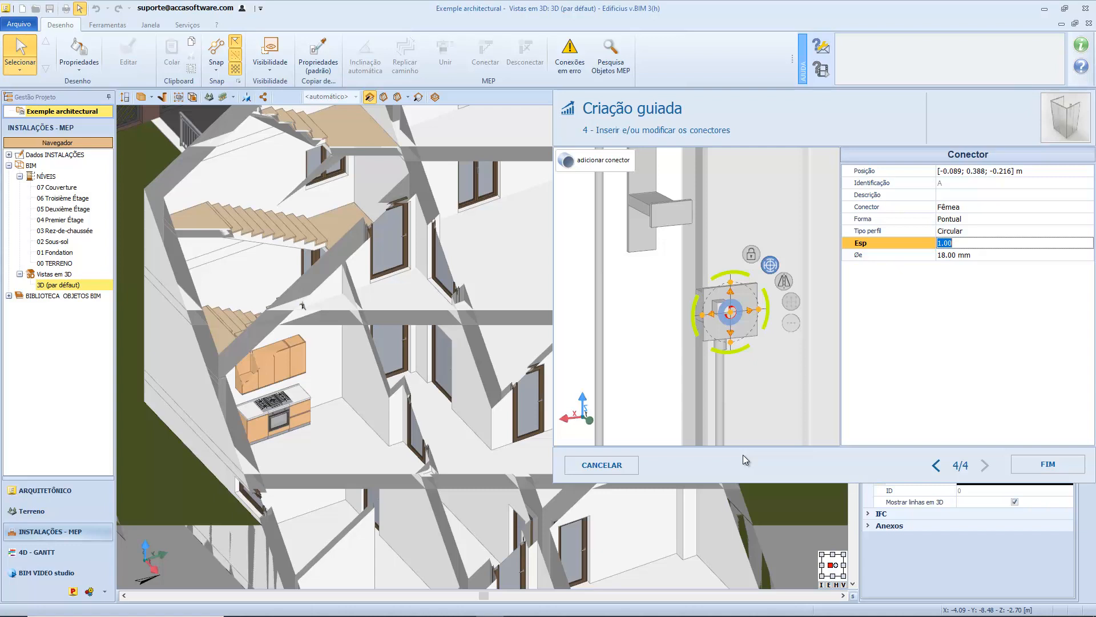
type("3.2")
key("Return")
key("Tab")
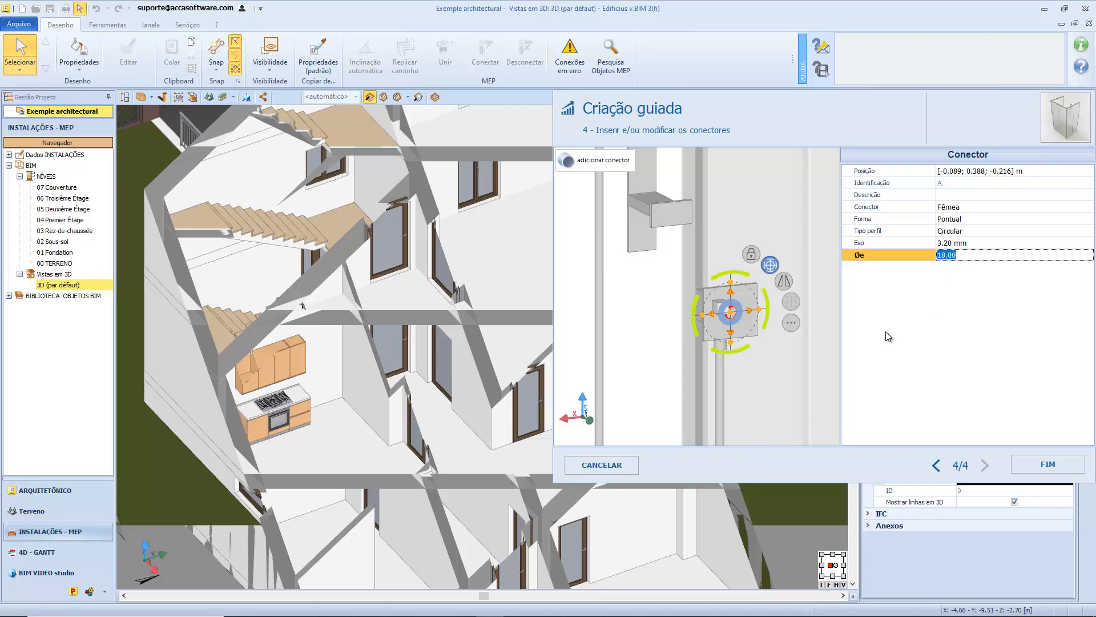
type("17.2")
key("Return")
Change connector A's profile type to Retangular and deselect the connector.
left_click(1075, 230)
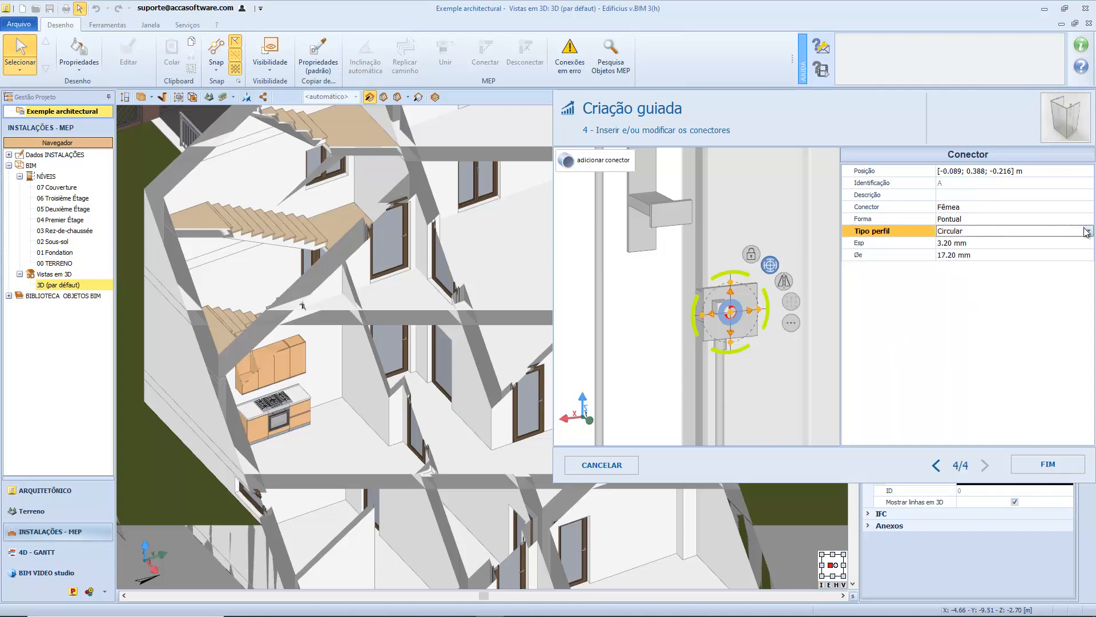
left_click(1088, 231)
left_click(1067, 248)
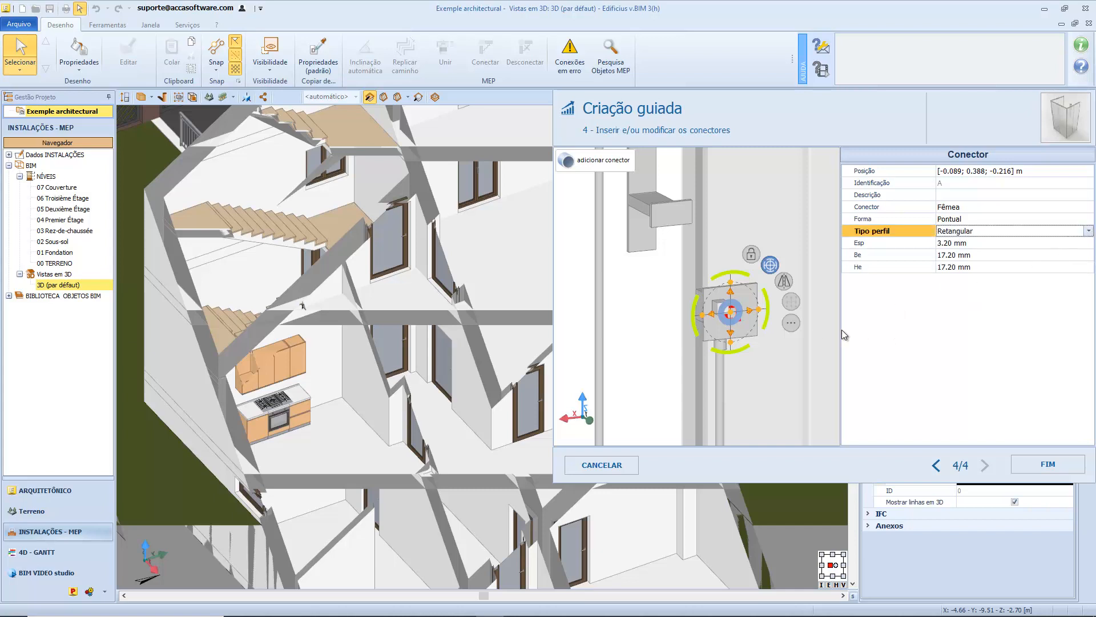
left_click(731, 312)
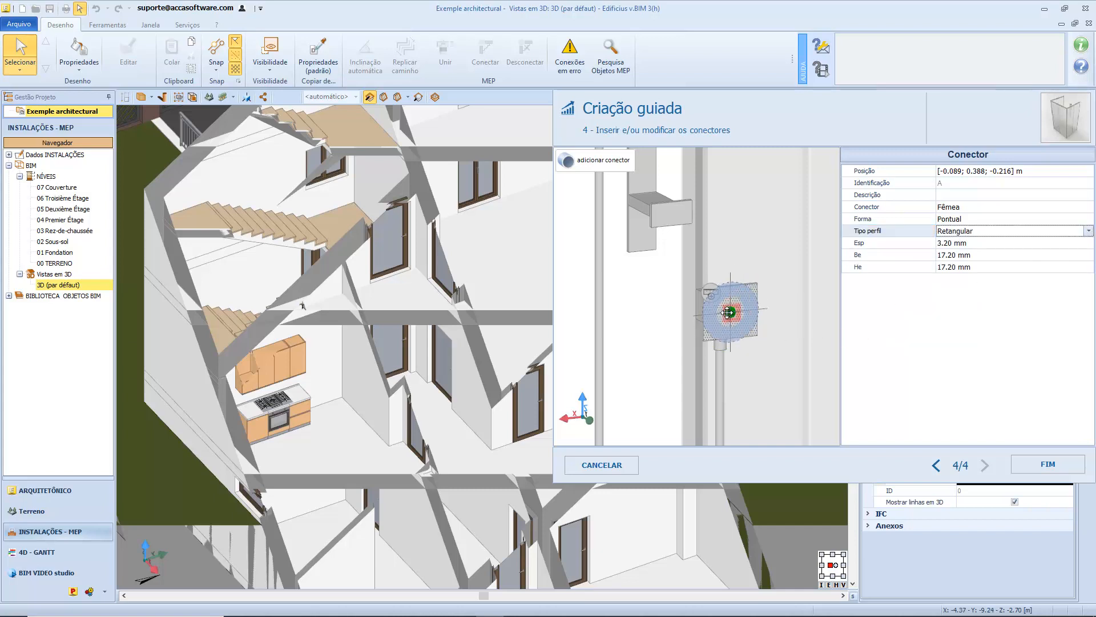
left_click(691, 330)
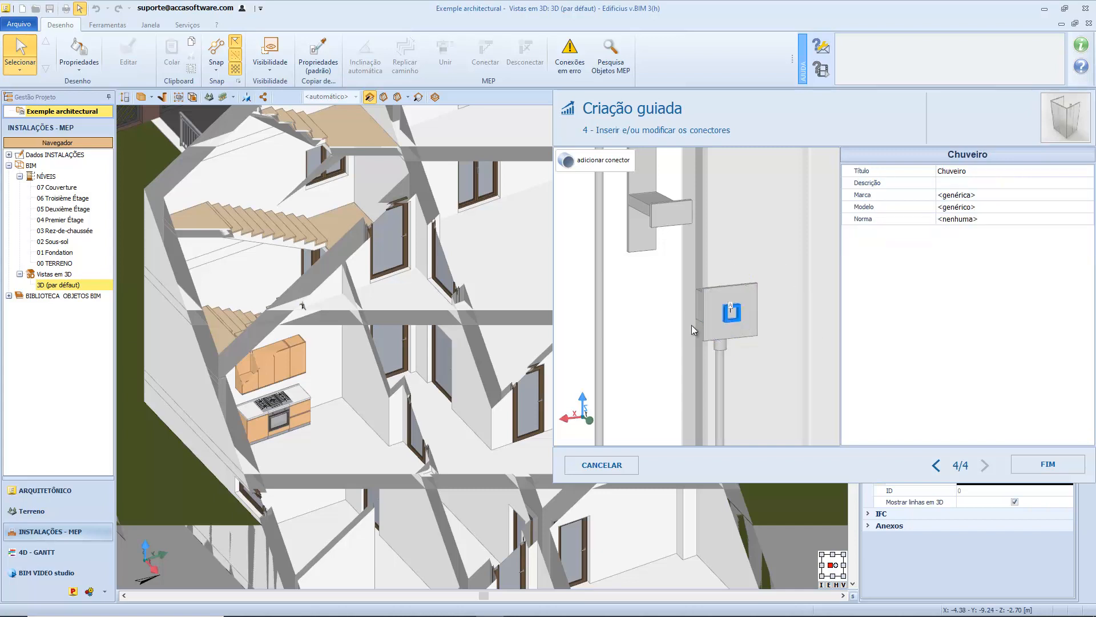
Finish the guided creation of the shower and insert it in the corner of the upper-floor room.
middle_click_drag(692, 326, 645, 342)
scroll(734, 328, "down", 8)
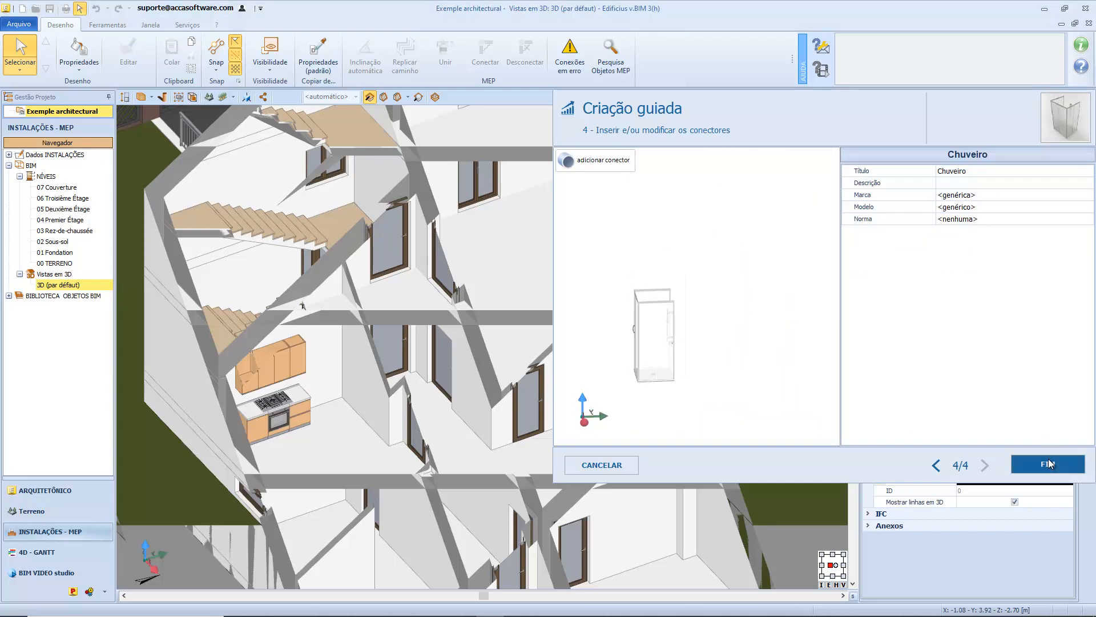
left_click(1049, 463)
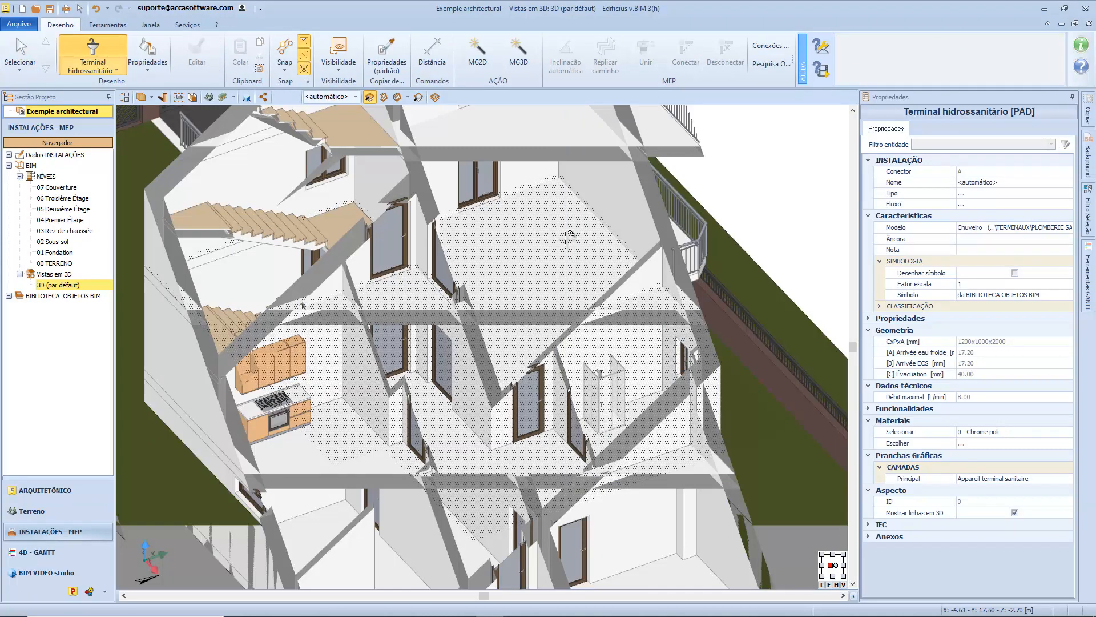
right_click_drag(544, 263, 544, 246)
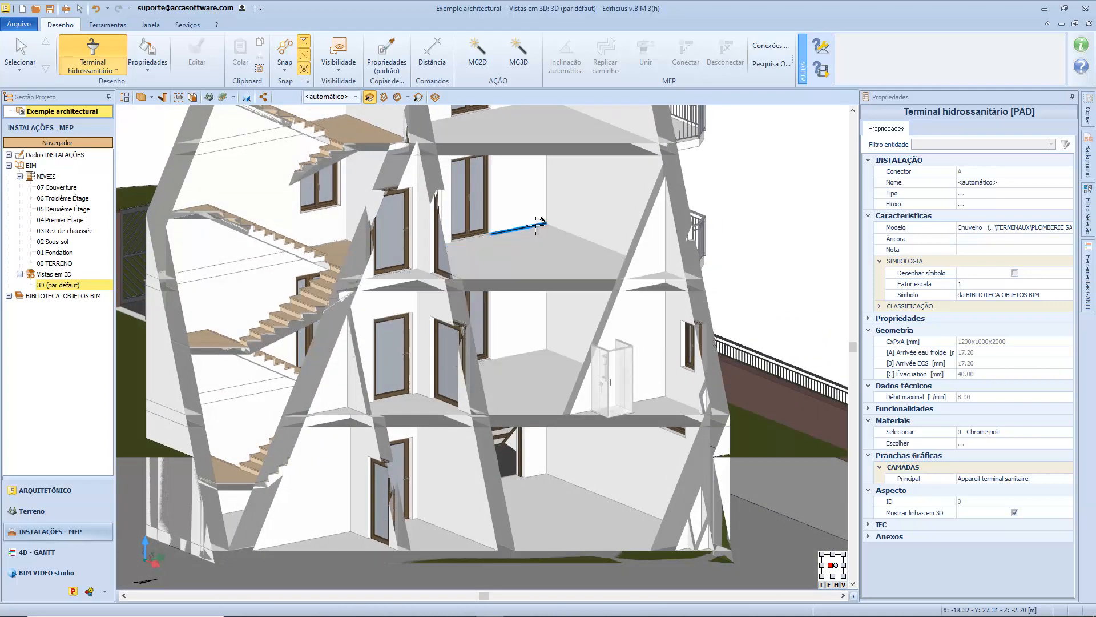
left_click(546, 225)
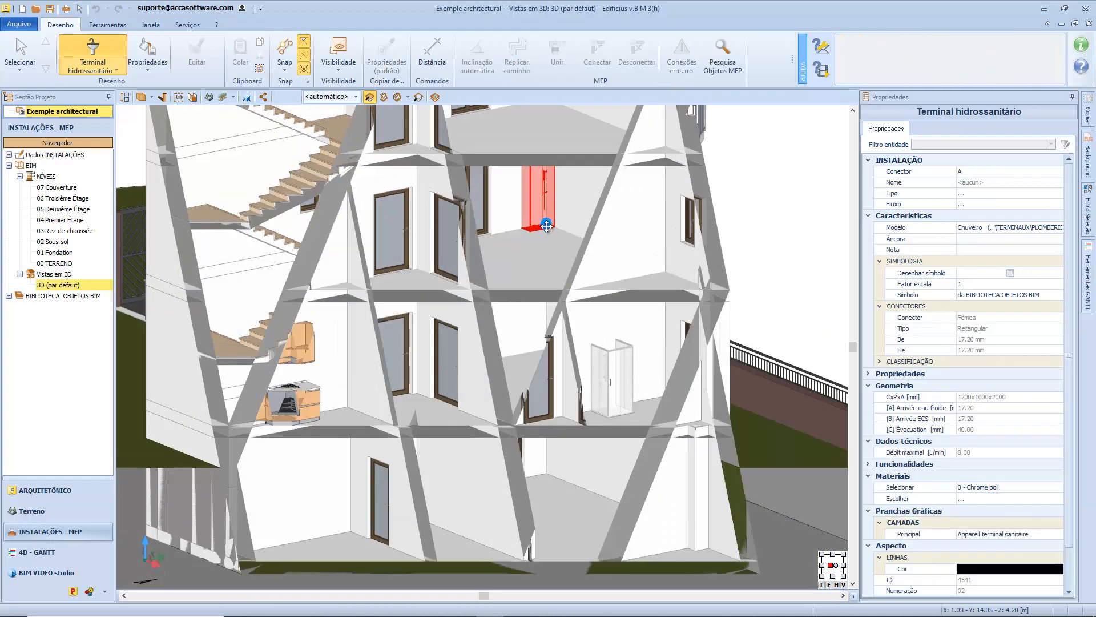
scroll(546, 227, "down", 1)
scroll(547, 231, "up", 2)
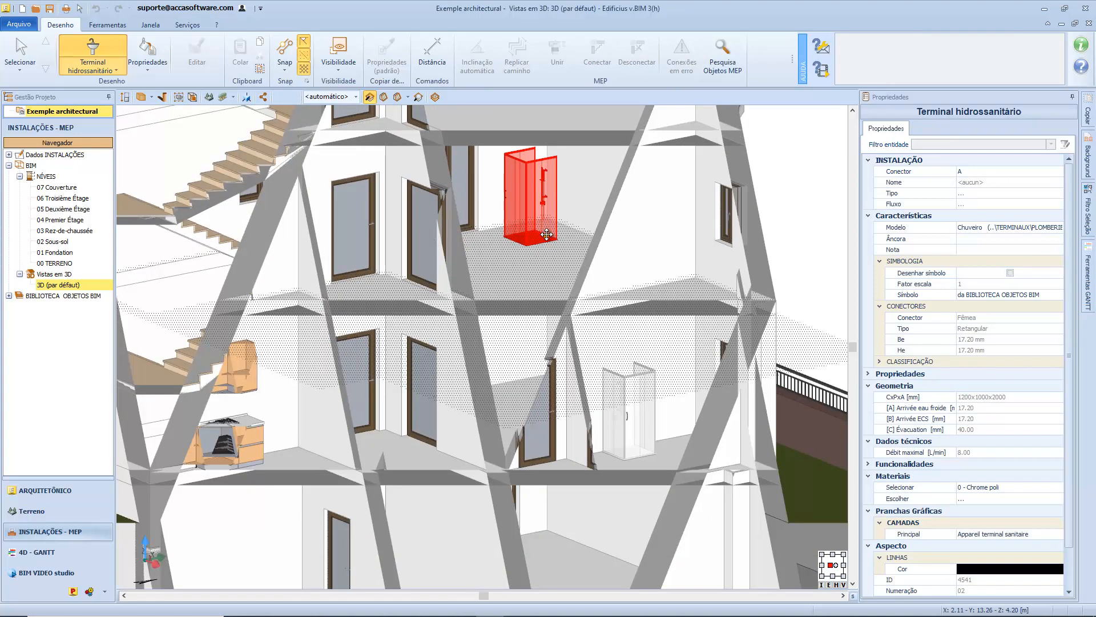
left_click_drag(547, 234, 548, 223)
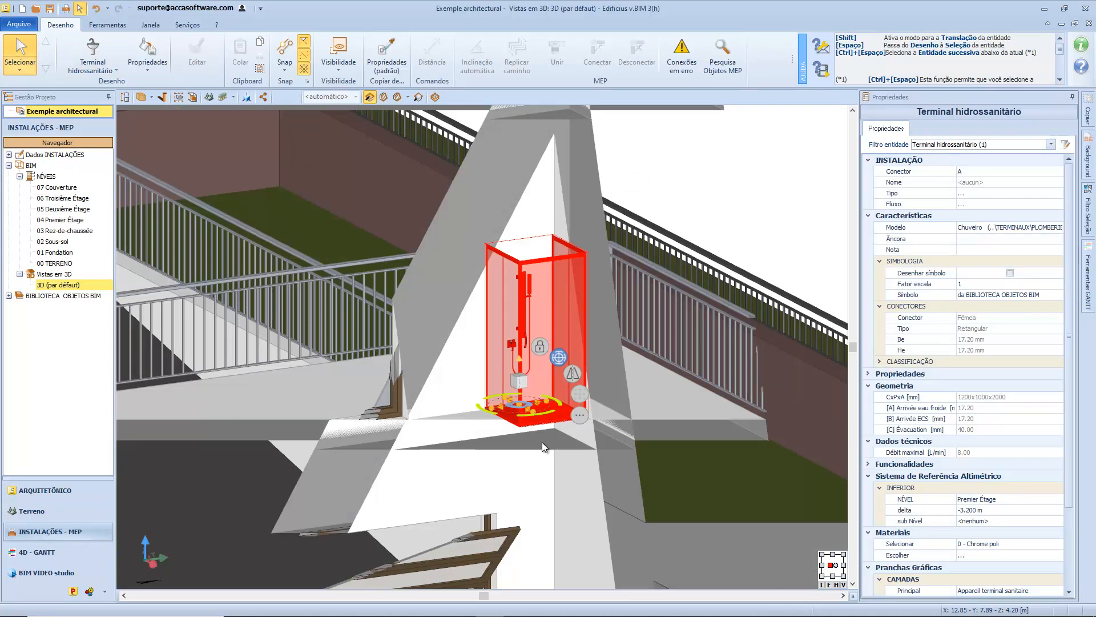
scroll(542, 442, "up", 3)
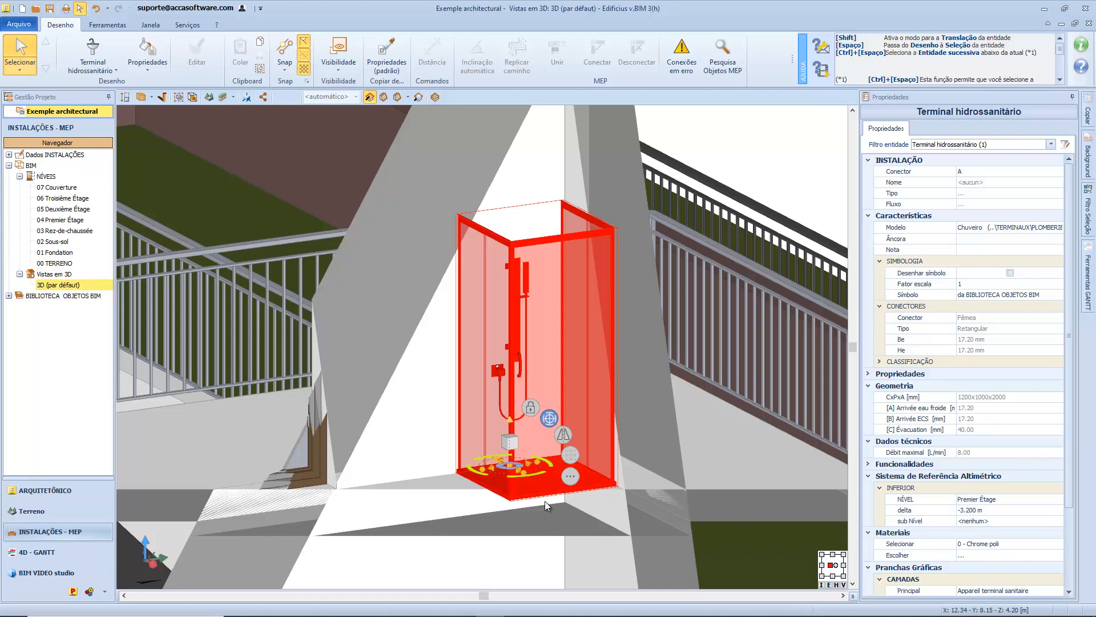
Open the Chuveiro 90x90 block from the 3D blocks of the project's BIM object library and accept its current model settings.
left_click(9, 296)
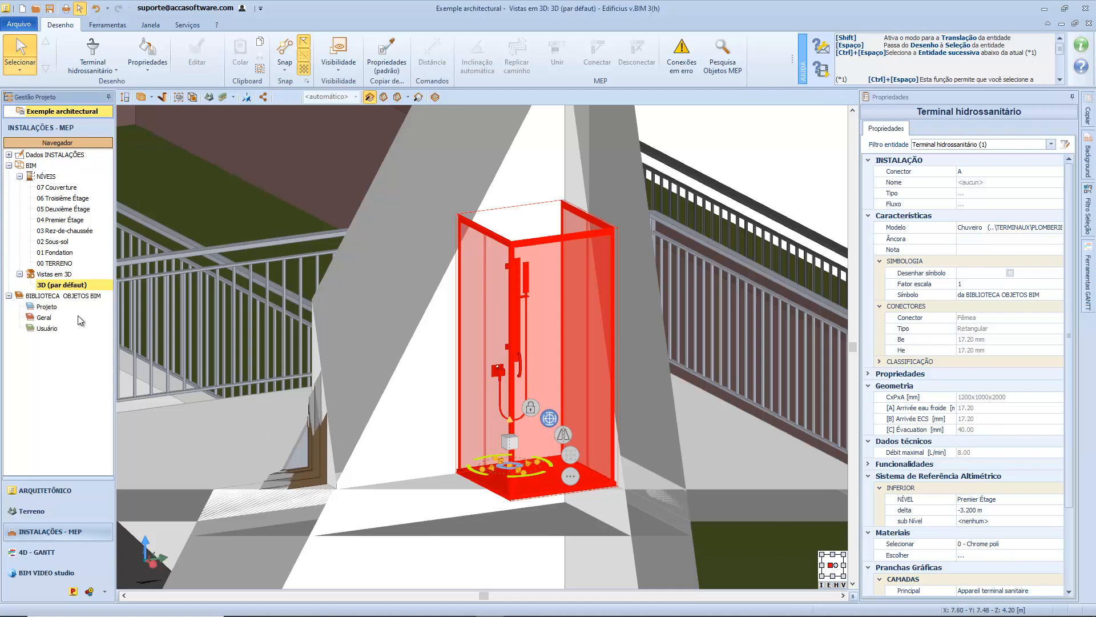
left_click(56, 306)
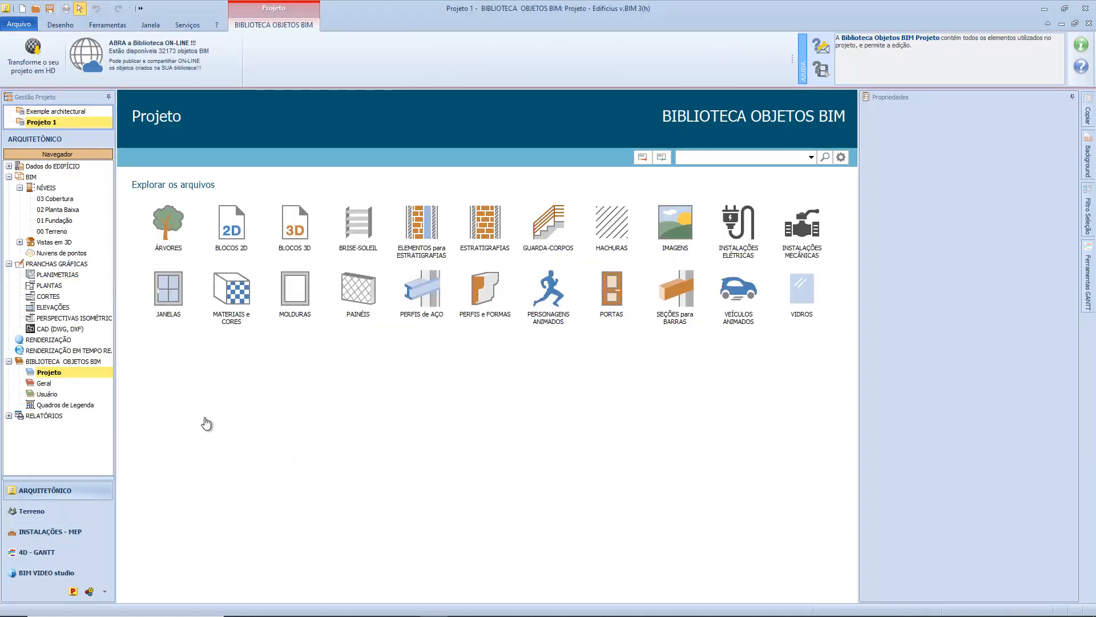
left_click(294, 226)
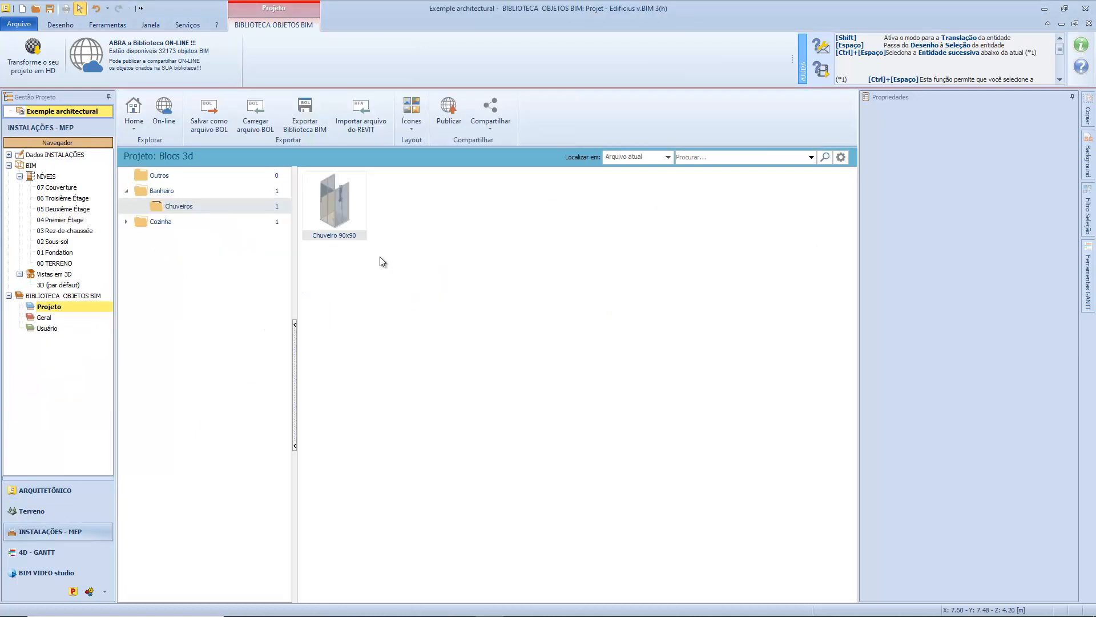
double_click(354, 212)
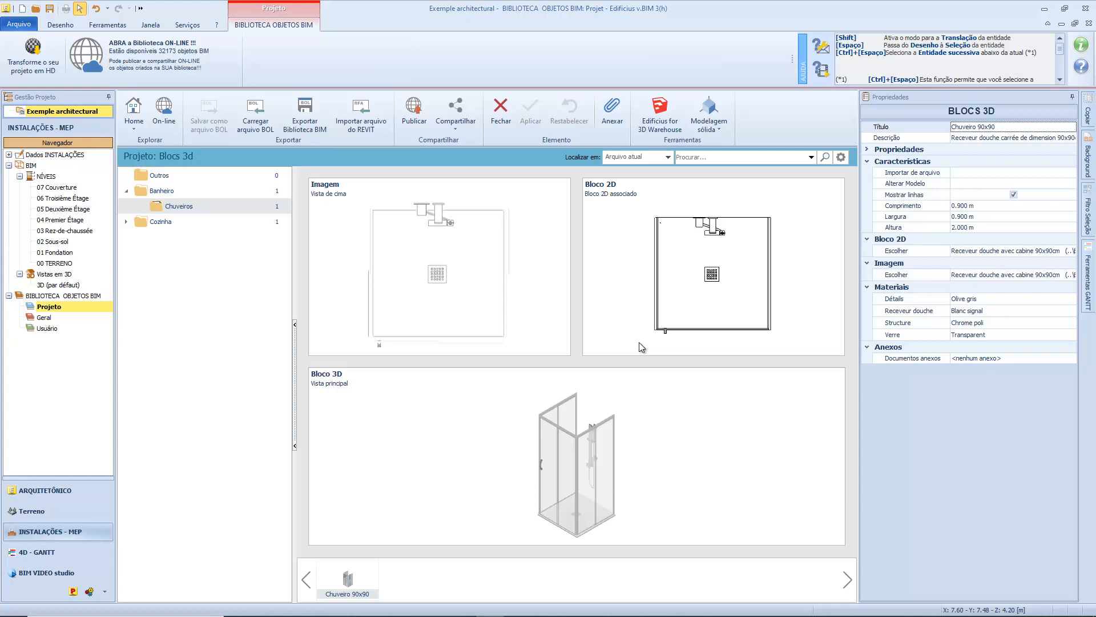
mouse_move(632, 433)
left_mouse_down()
mouse_move(597, 435)
mouse_move(652, 430)
left_mouse_up()
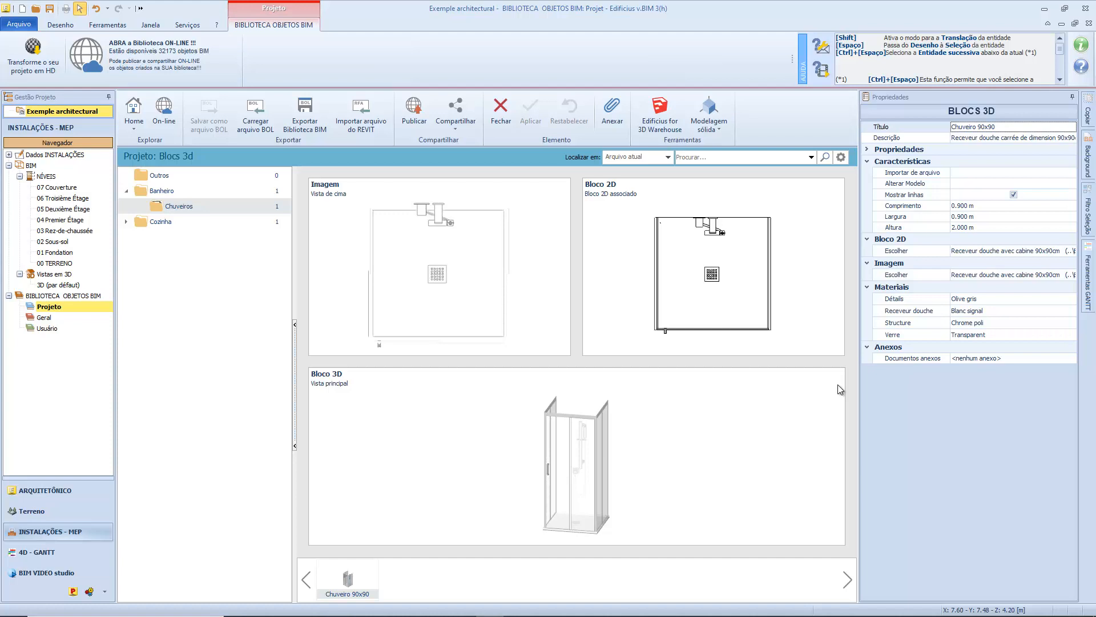
left_click(1070, 184)
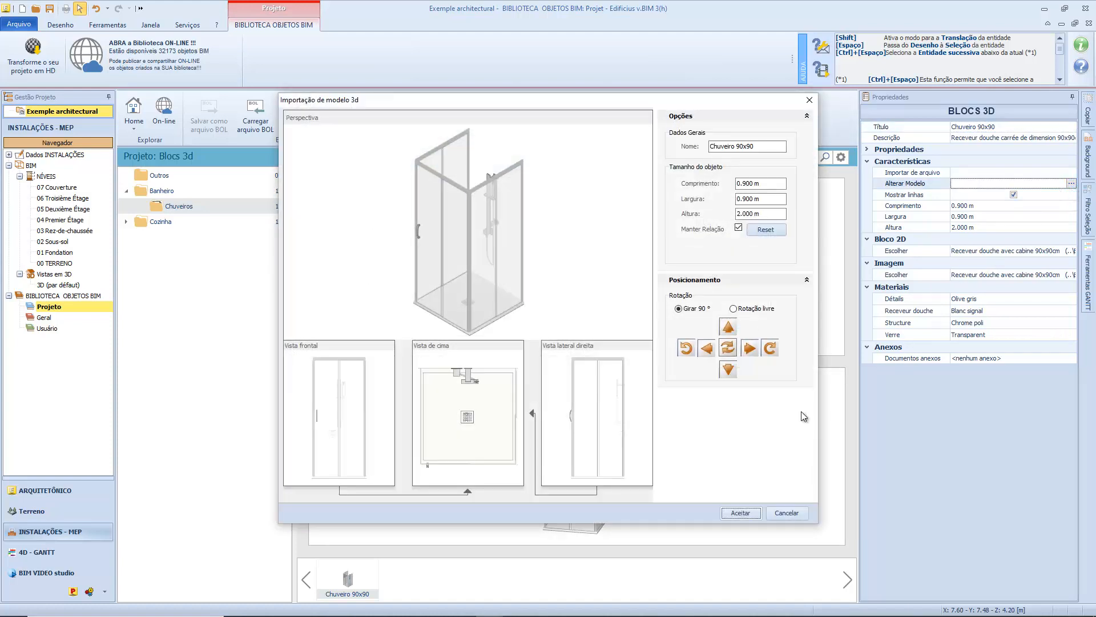
left_click(758, 513)
Assign the glossy varnished metal Marfim to the shower block's Détails material, apply the block's changes and return to the default 3D view.
left_click(1068, 302)
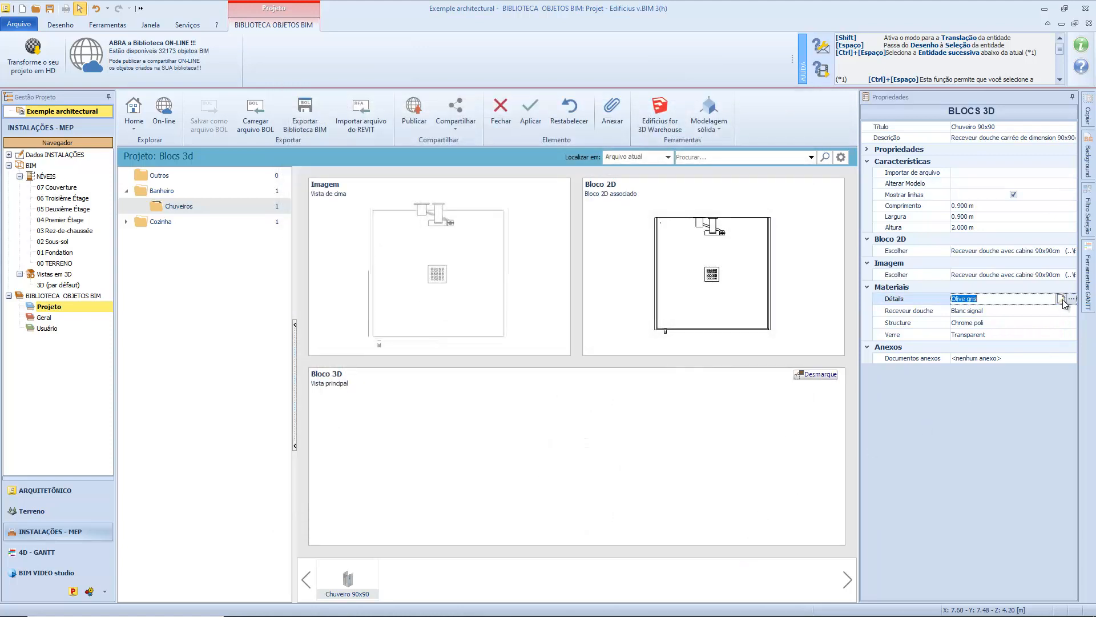
left_click(1071, 301)
left_click(1070, 301)
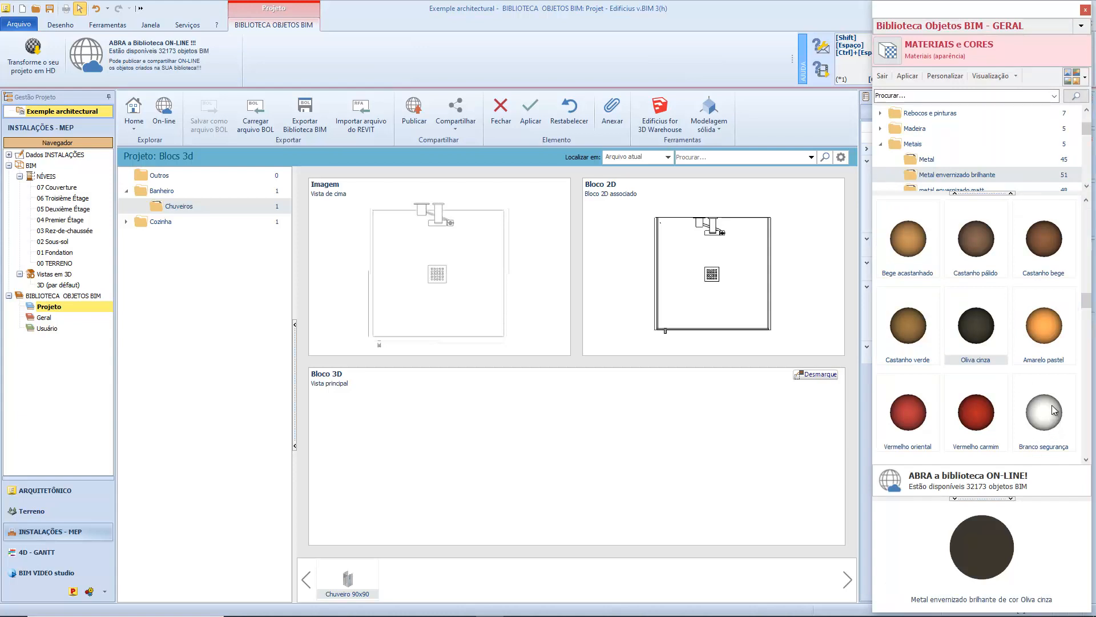
scroll(1063, 388, "down", 1)
scroll(1061, 344, "down", 1)
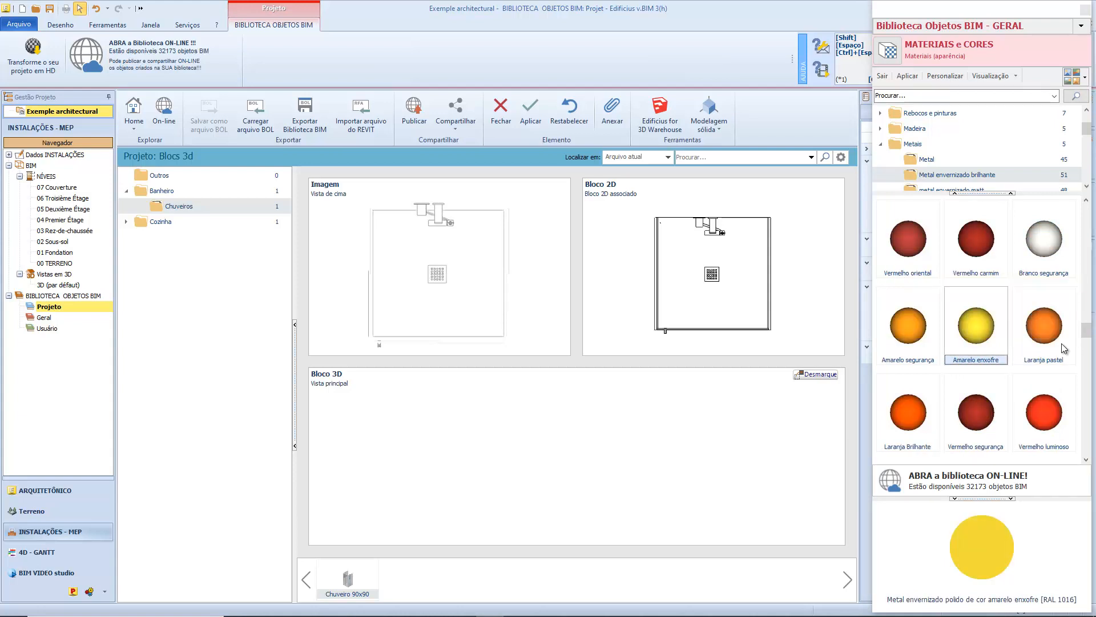
scroll(1062, 344, "down", 2)
scroll(1062, 344, "up", 2)
scroll(1060, 344, "up", 3)
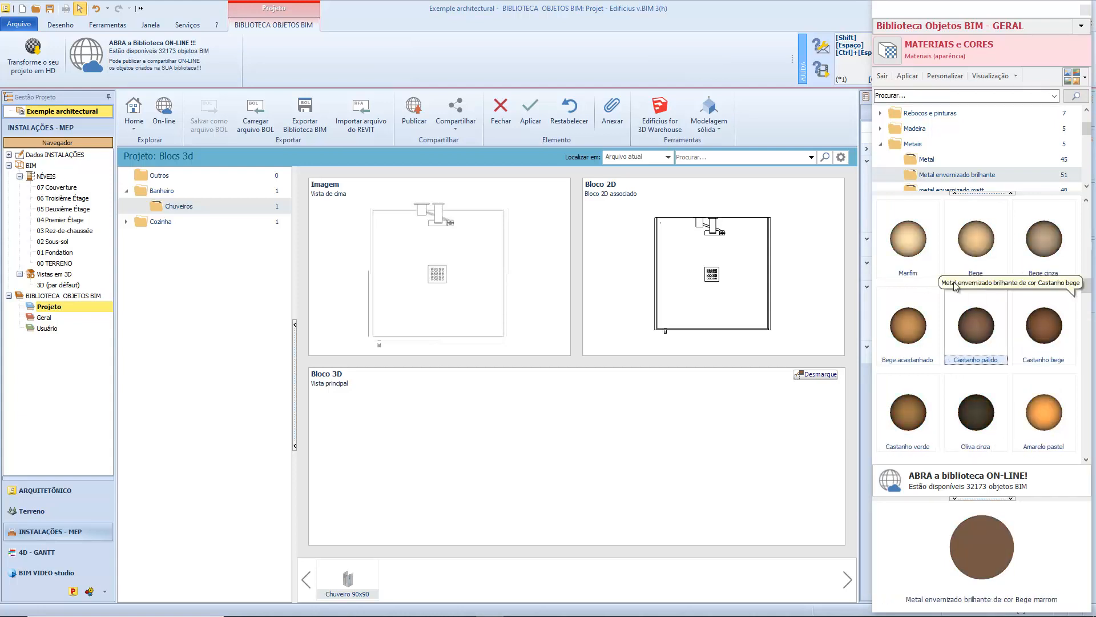
left_click(910, 262)
left_click(908, 76)
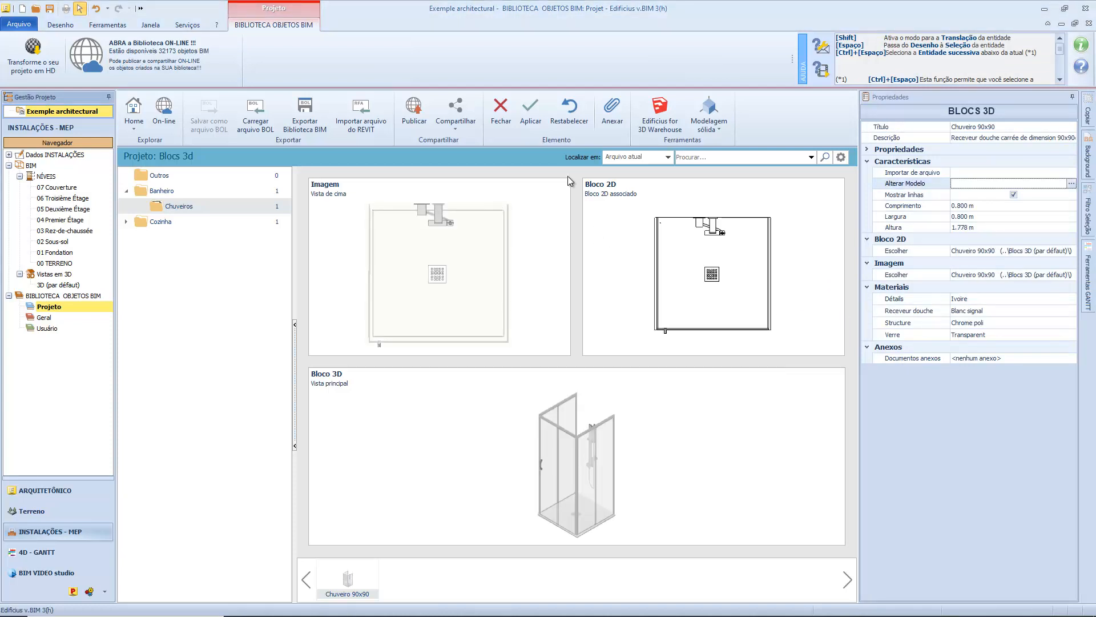
left_click(533, 108)
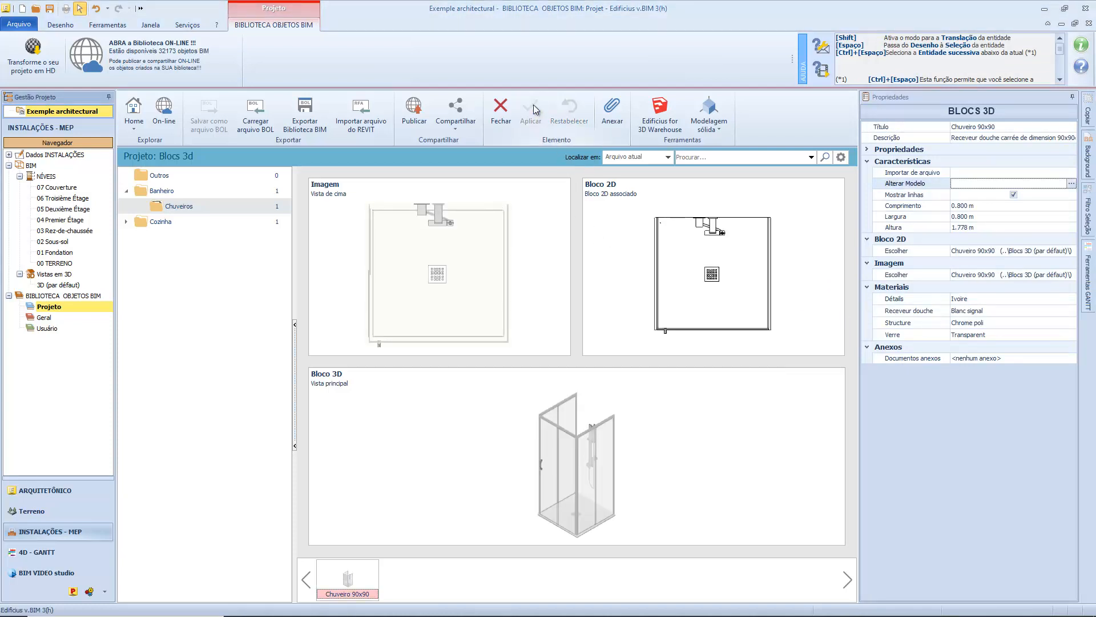
left_click(63, 285)
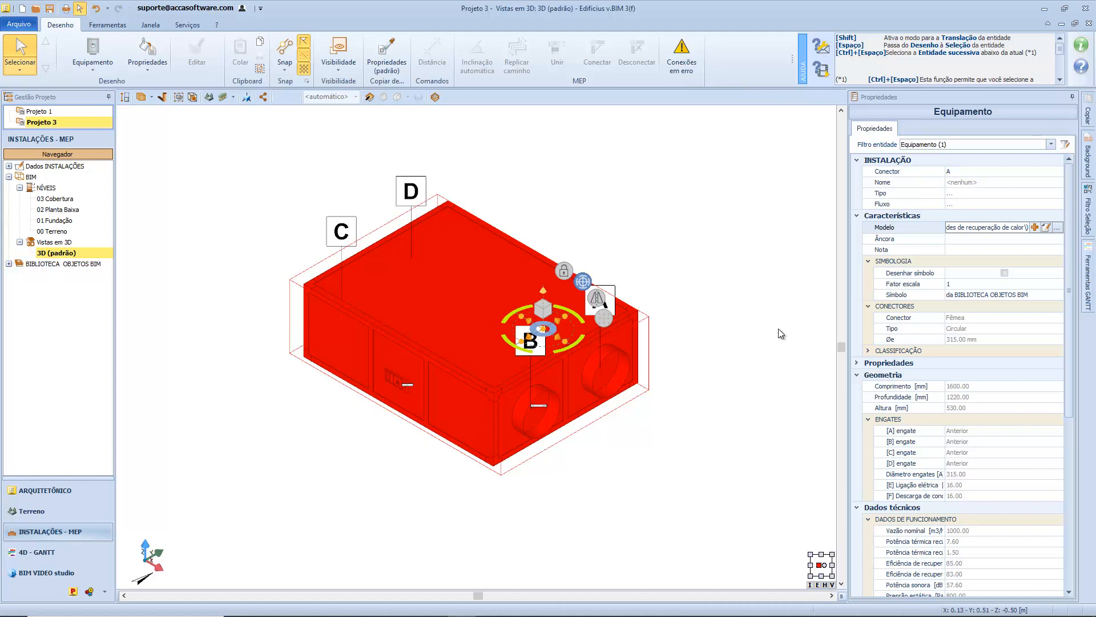
Open the heat recovery unit in the element editor and review its description, brand, model and standard fields.
left_click(1047, 229)
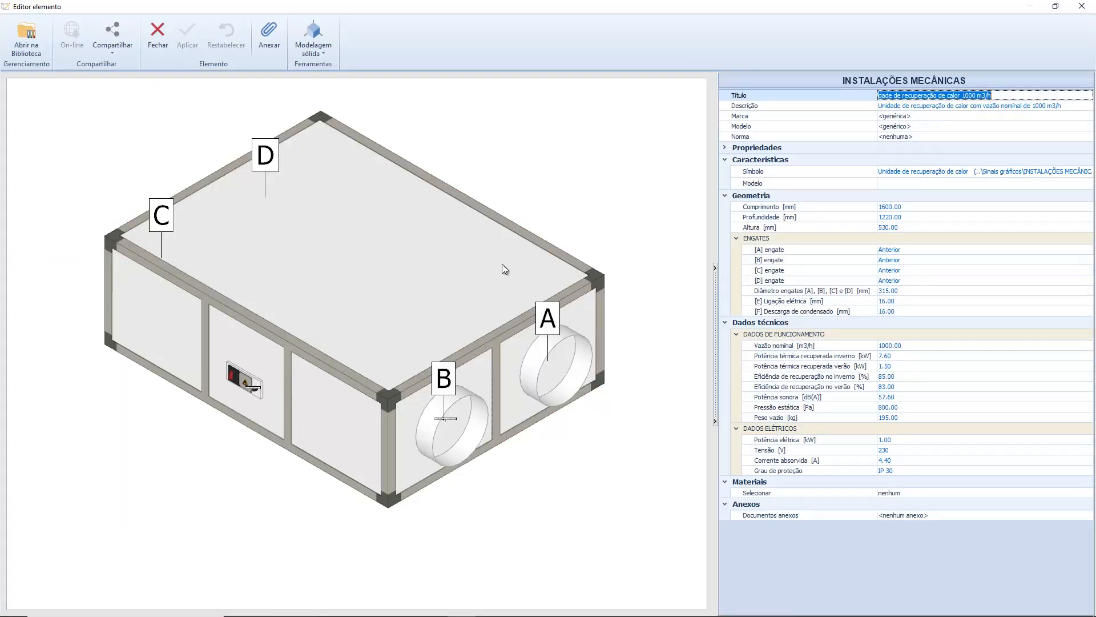
mouse_move(511, 268)
left_mouse_down()
mouse_move(386, 249)
mouse_move(473, 249)
mouse_move(487, 264)
mouse_move(460, 259)
mouse_move(499, 255)
left_mouse_up()
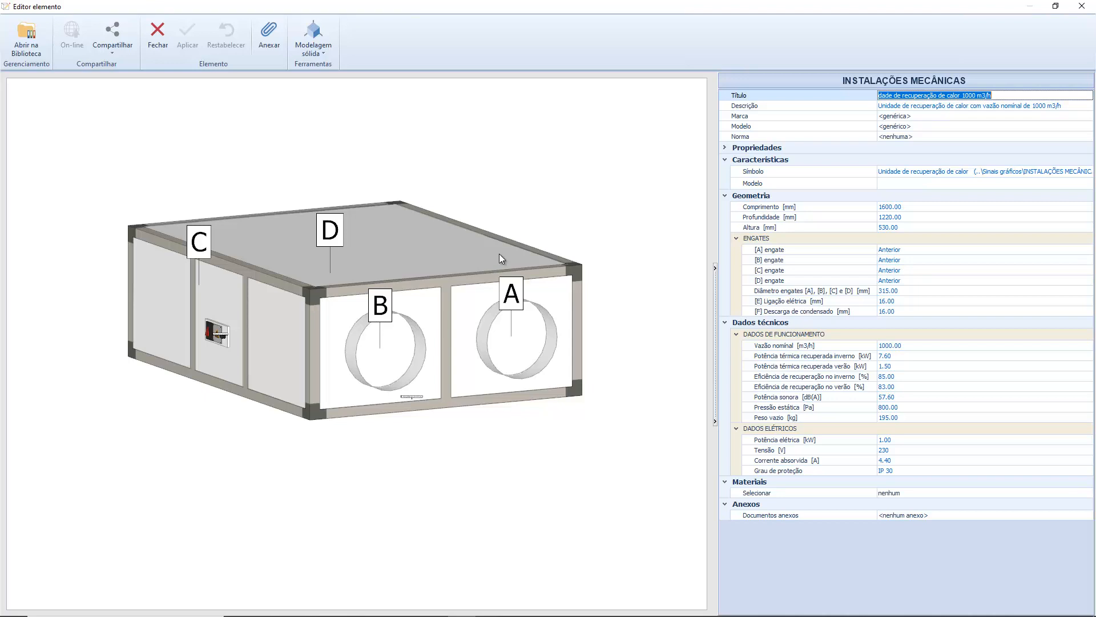
left_click(800, 104)
left_click(800, 114)
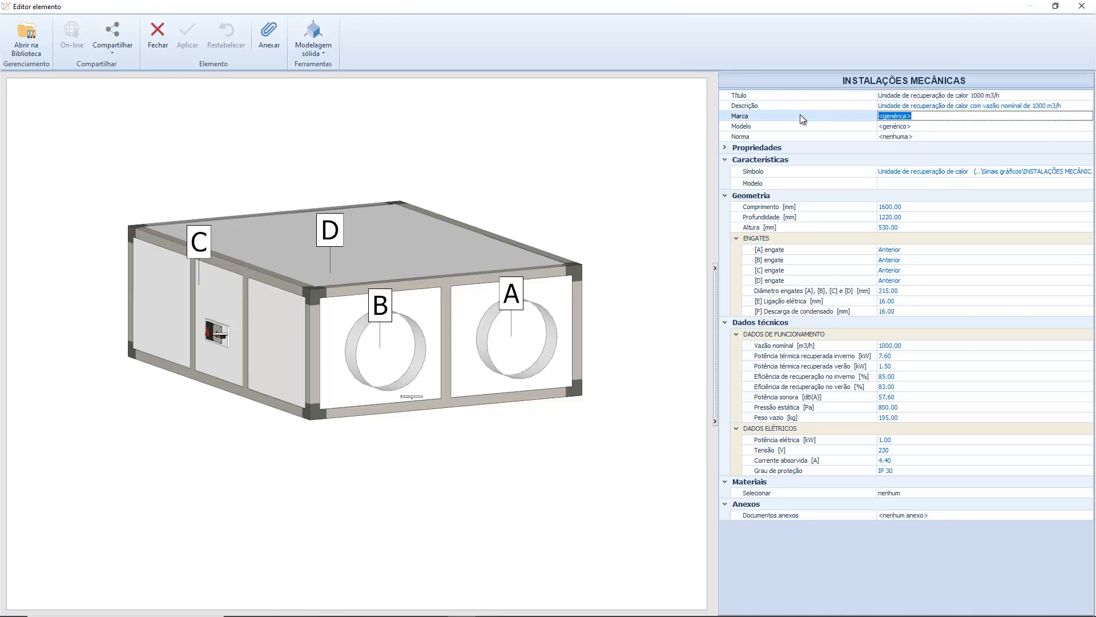
left_click(800, 126)
left_click(797, 137)
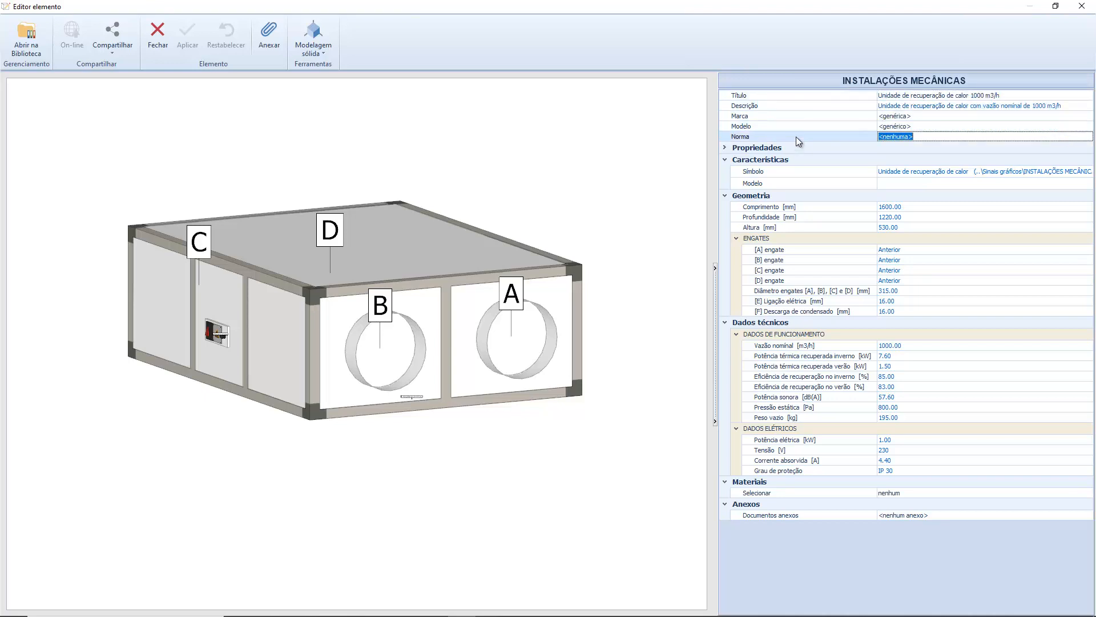
Inspect the heat recovery unit's list of custom object properties and close it.
left_click(726, 147)
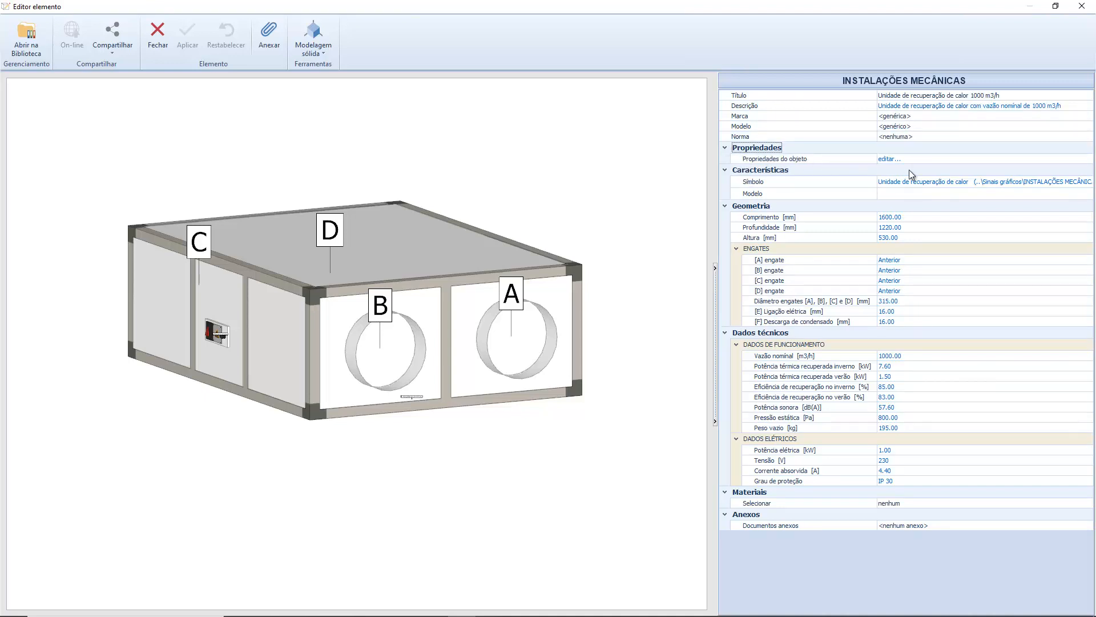
left_click(928, 162)
left_click(1088, 159)
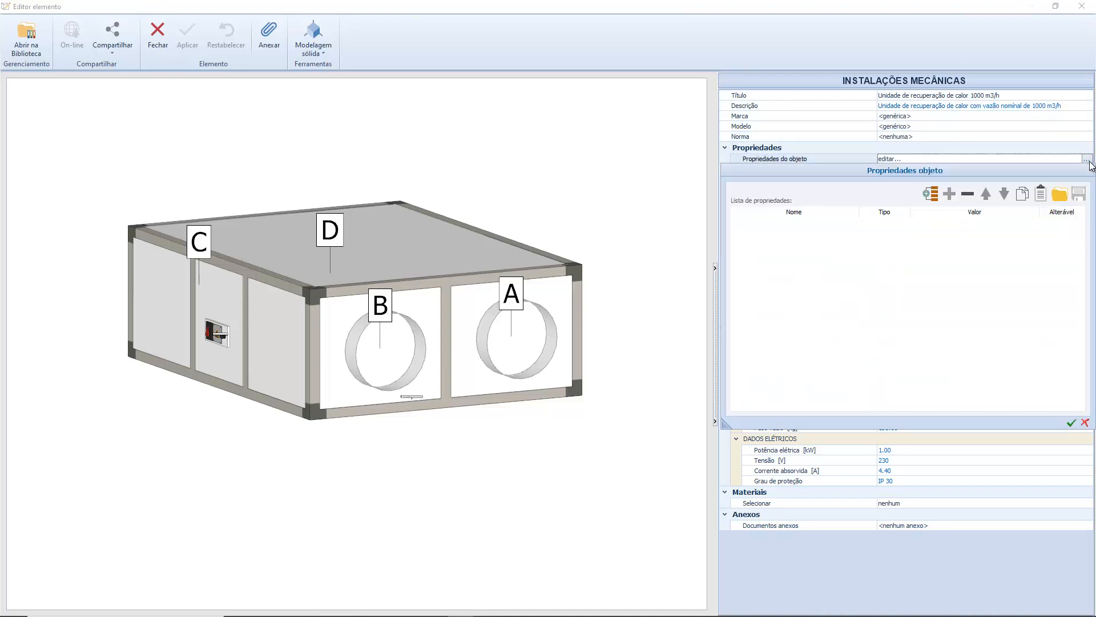
left_click(1080, 424)
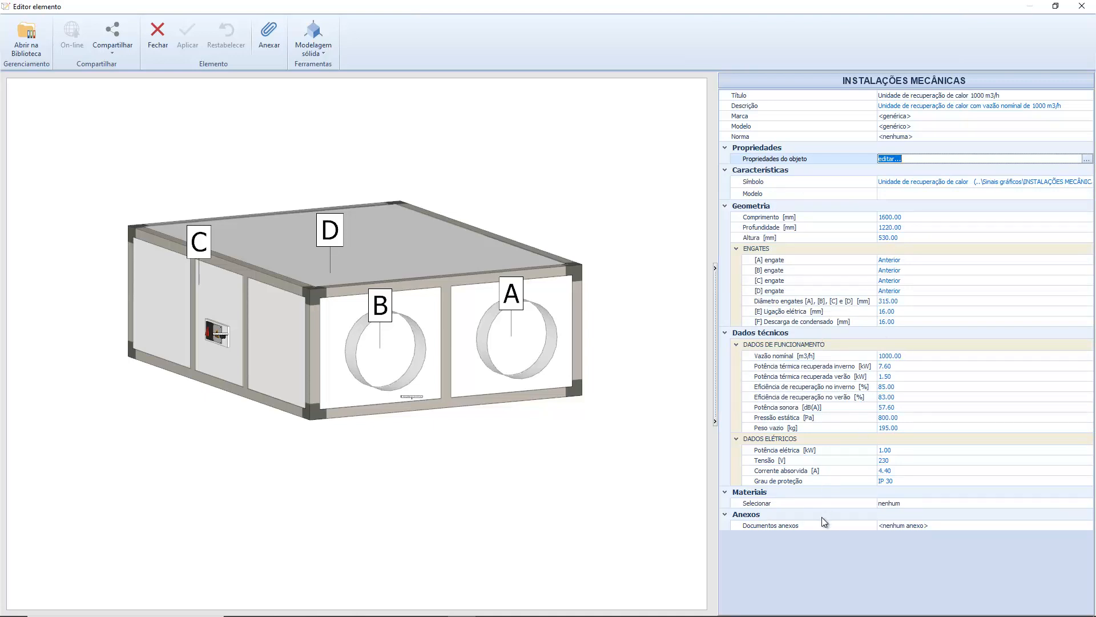
Modify the data of the heat recovery unit's model, setting its length (Comprimento) to 1650 mm, and finish the guided procedure.
left_click(1008, 193)
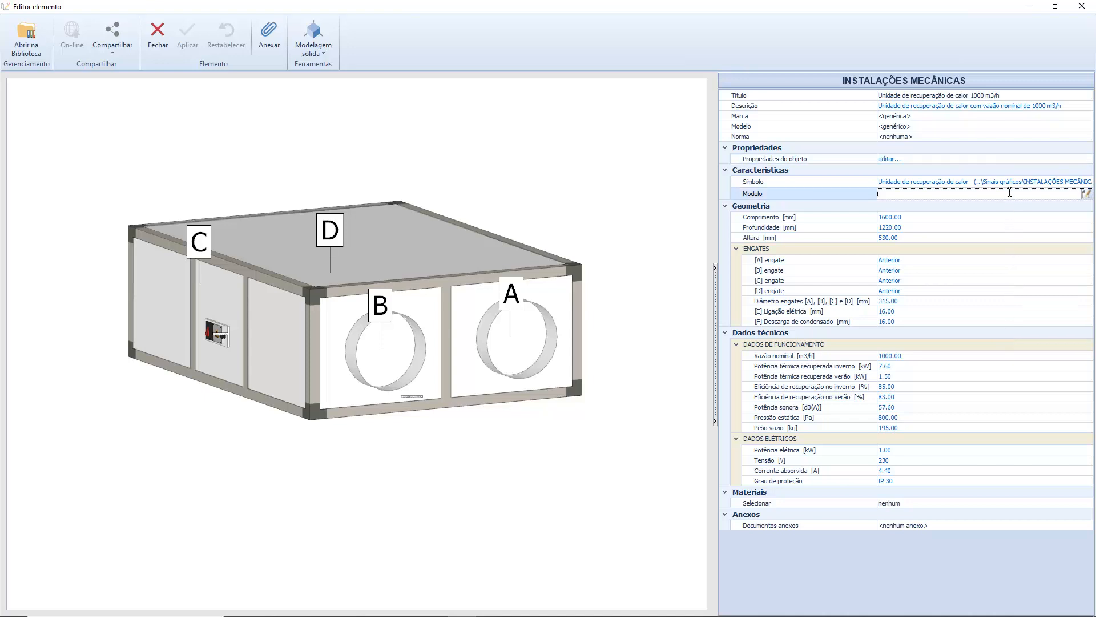
left_click(1087, 195)
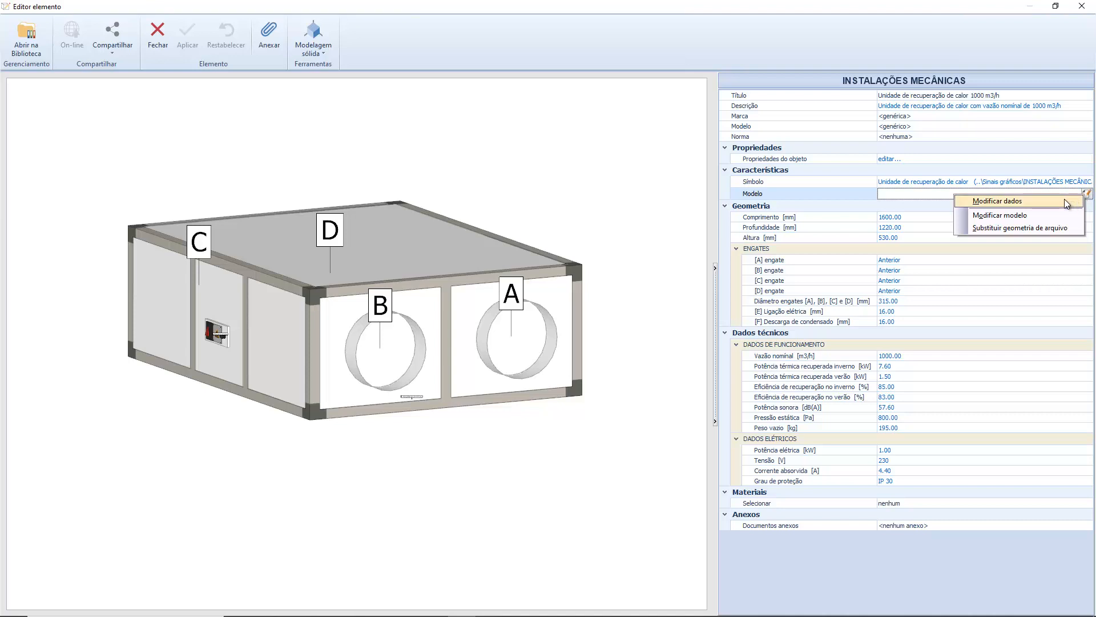
left_click(1064, 200)
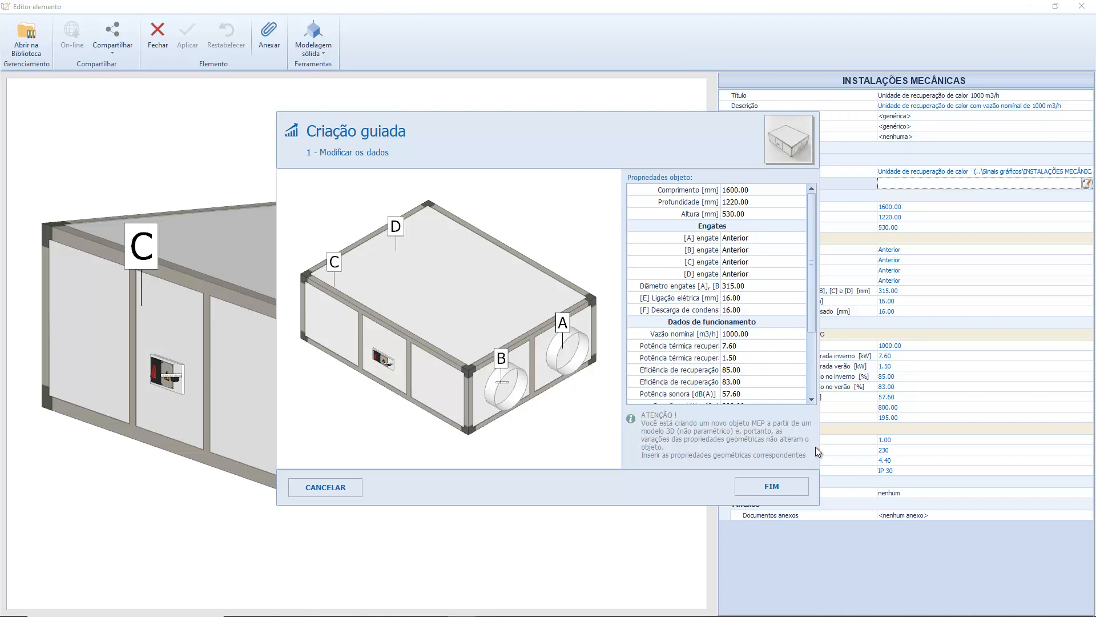
left_click(704, 190)
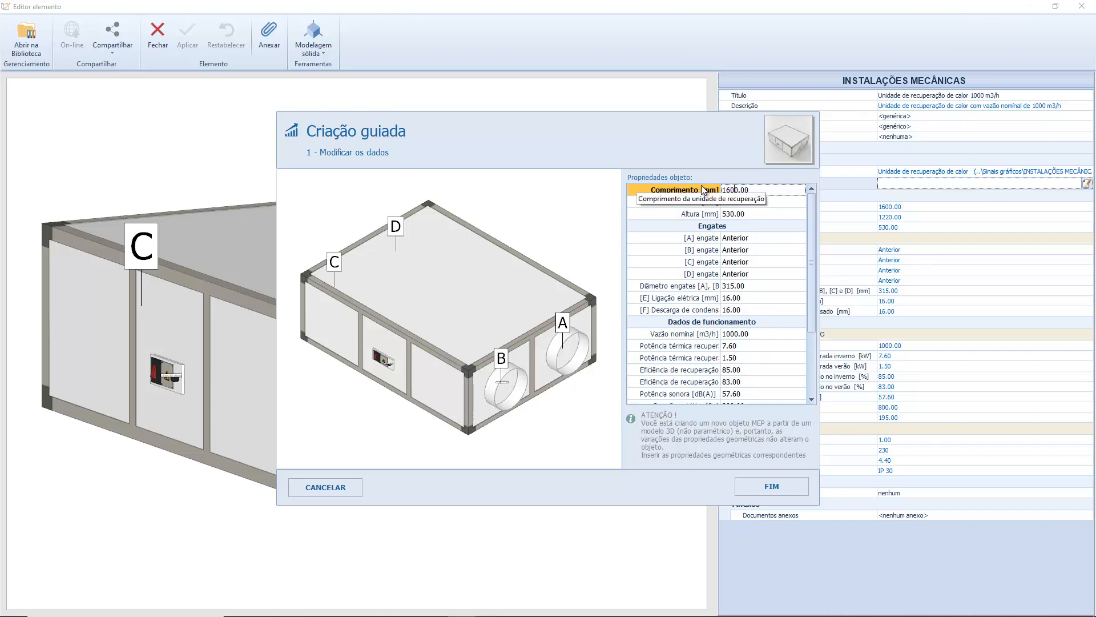
type("1650")
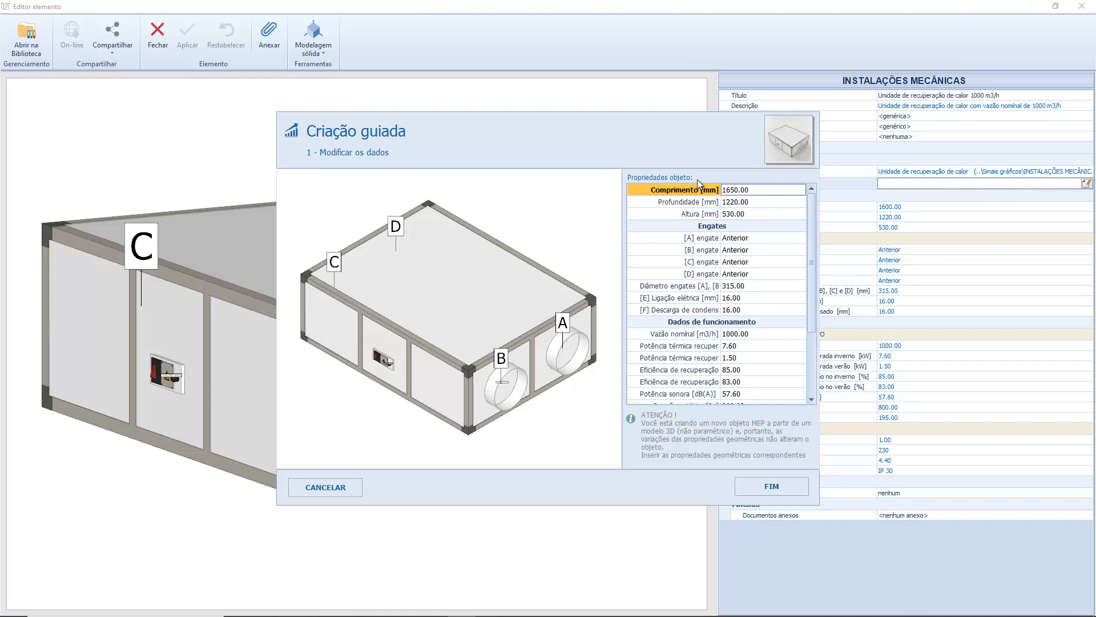
key("Return")
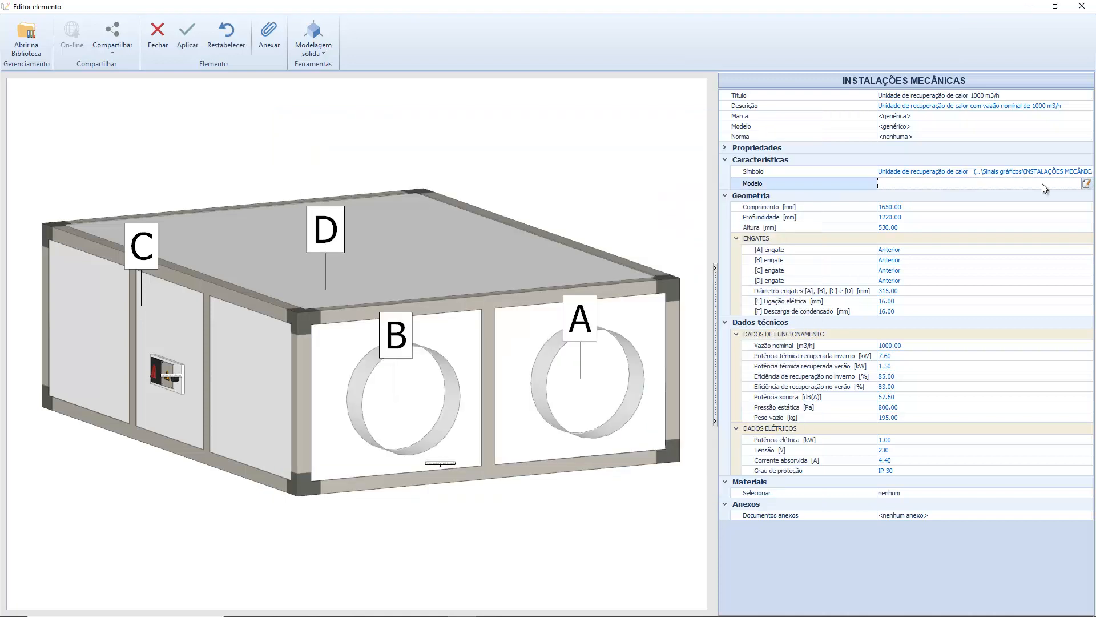
Review the object types offered for modifying the heat recovery unit's model without choosing a different one.
left_click(1086, 183)
left_click(1064, 208)
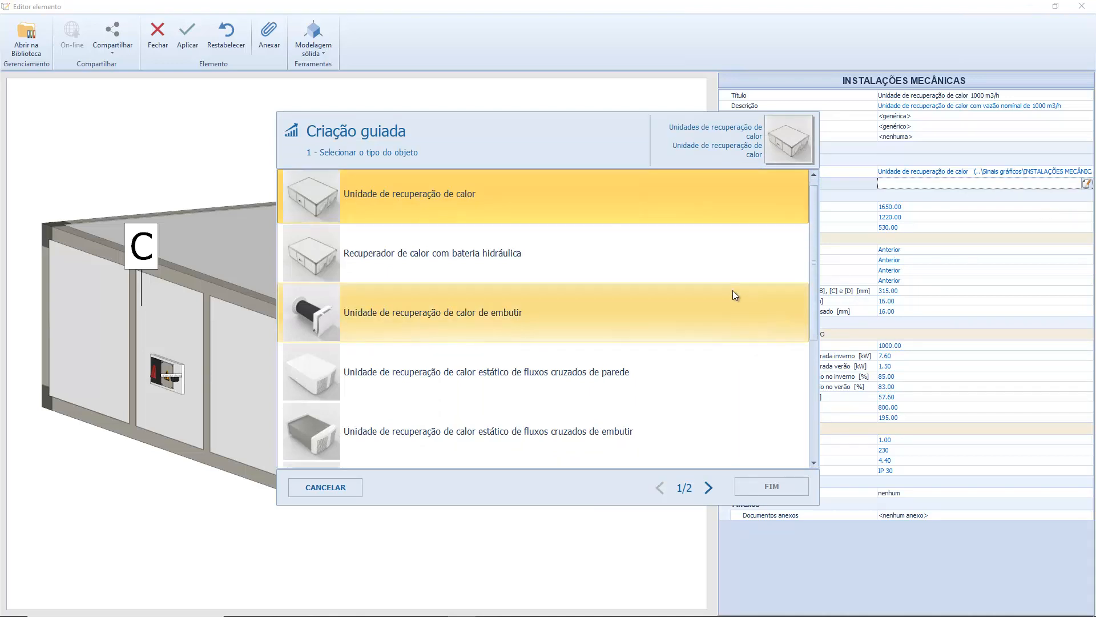
scroll(733, 291, "down", 3)
scroll(733, 291, "down", 2)
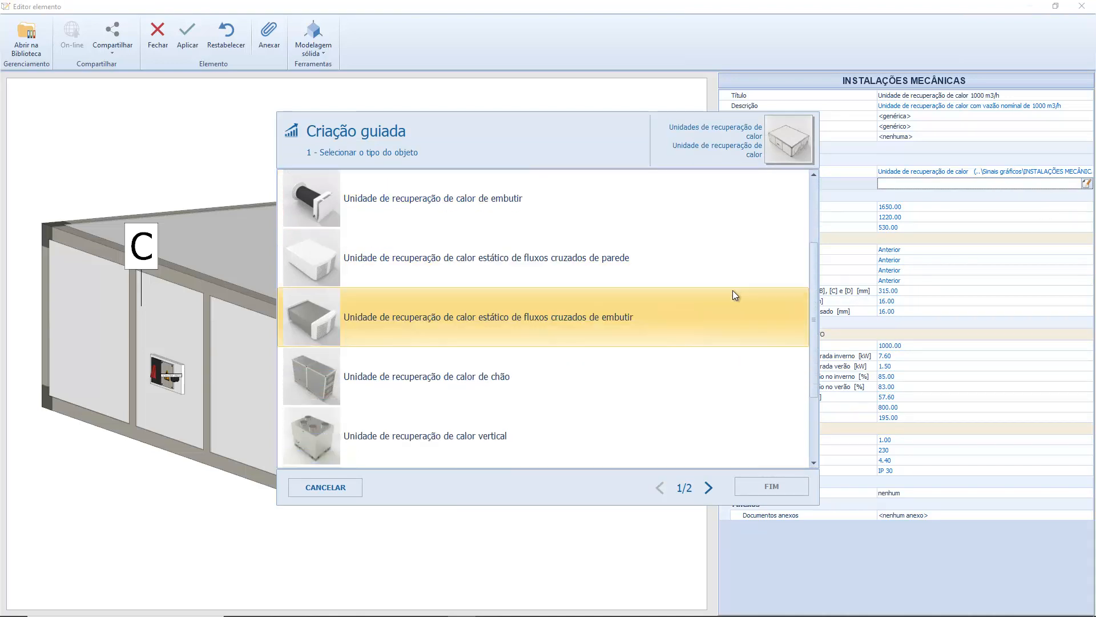
scroll(733, 291, "down", 2)
scroll(731, 291, "down", 2)
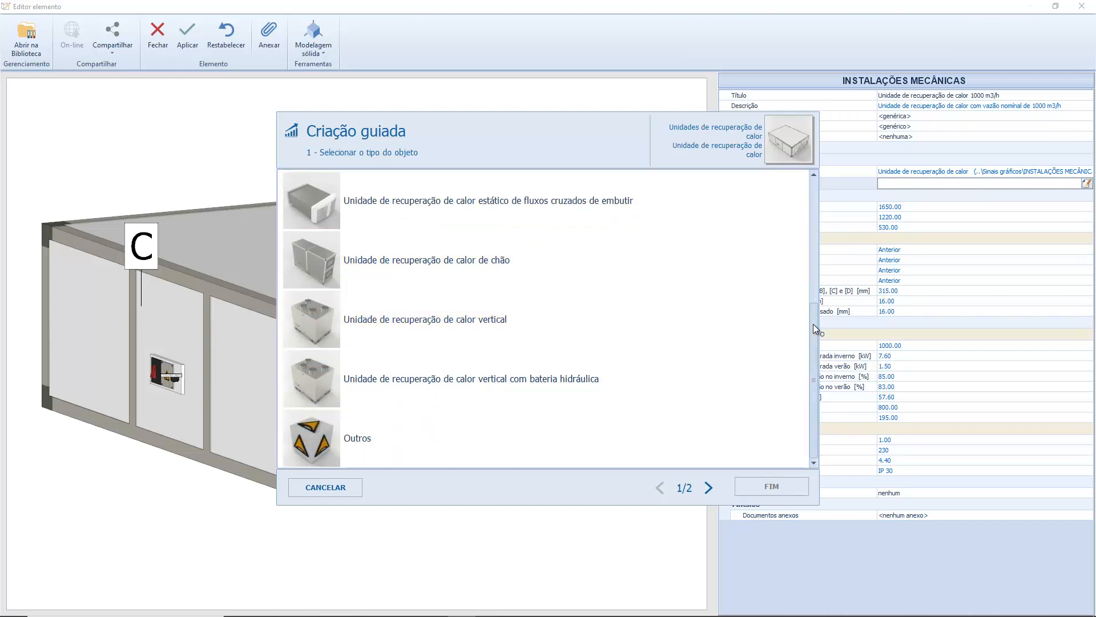
left_click_drag(813, 324, 816, 194)
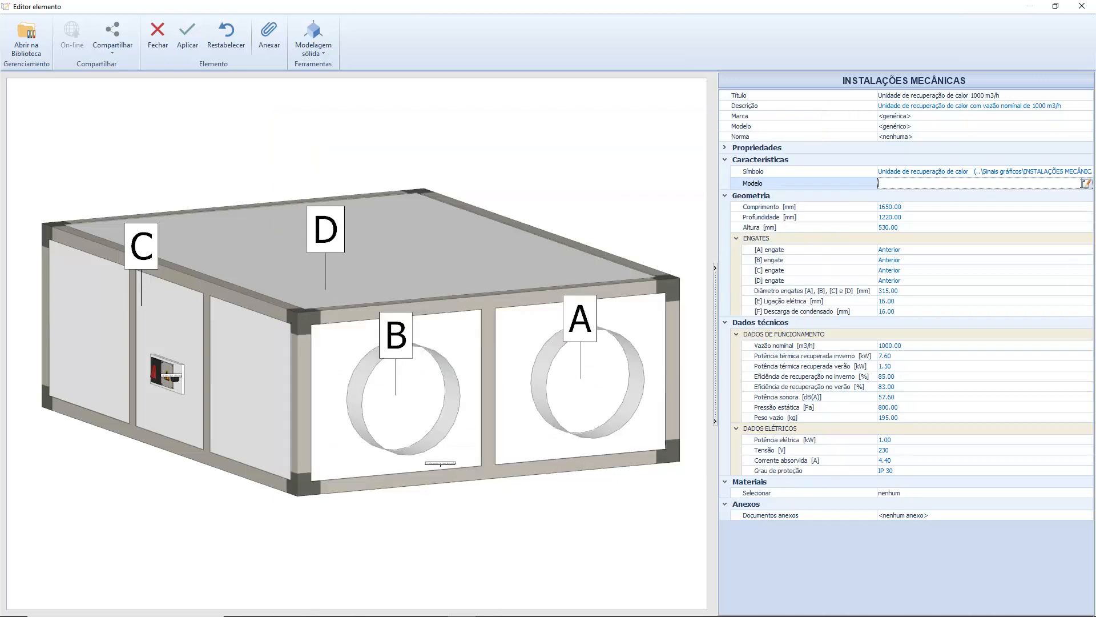
Start replacing the unit's geometry from a file and load the Recuperador 3D model.
left_click(1086, 183)
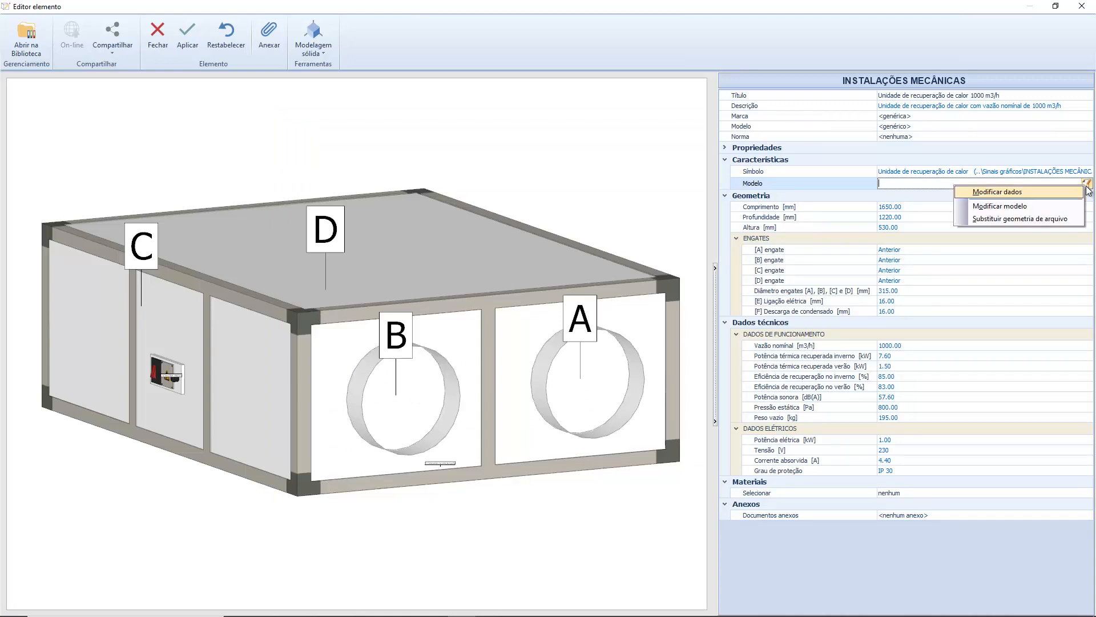
left_click(1057, 218)
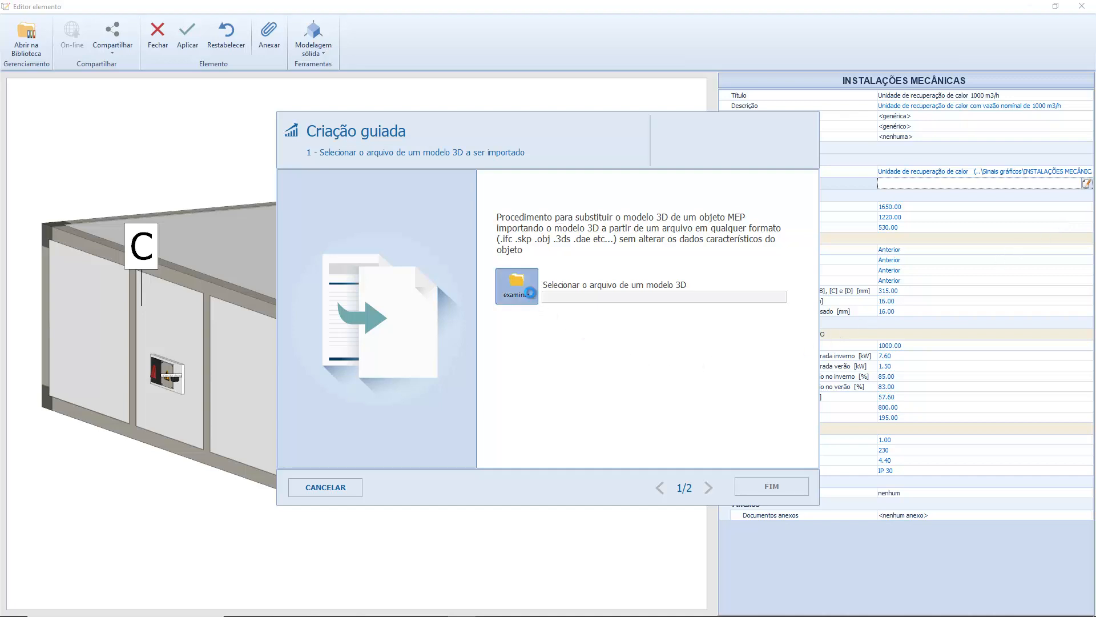
left_click(529, 291)
double_click(604, 246)
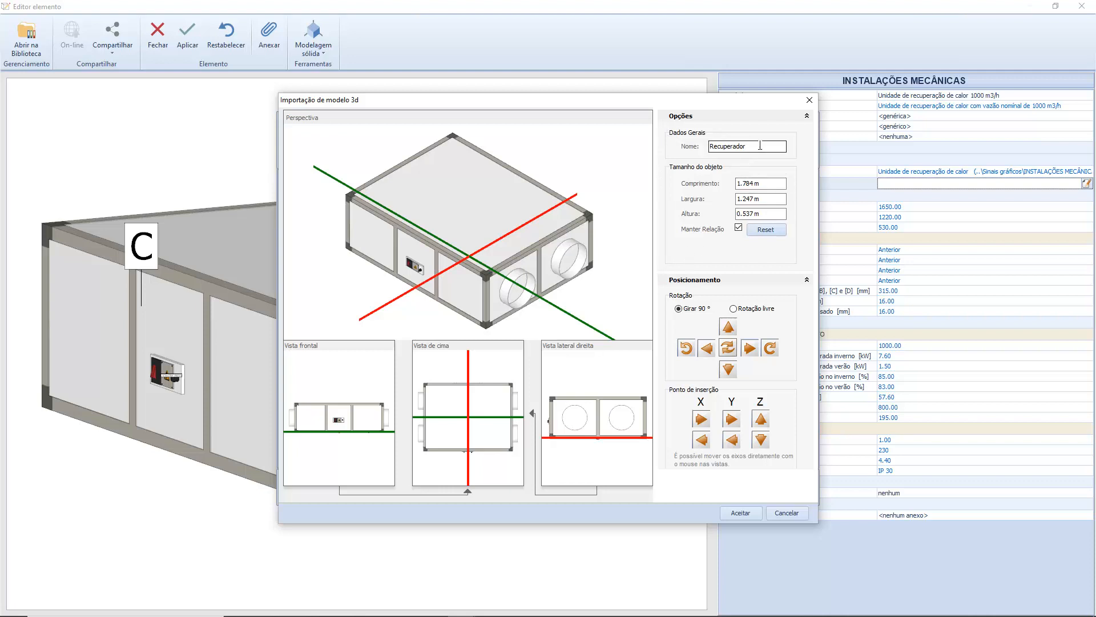
Name the imported 3D model Recuperador_01, rotate it in 90° increments and accept the import.
type("01")
left_click(750, 349)
left_click(728, 326)
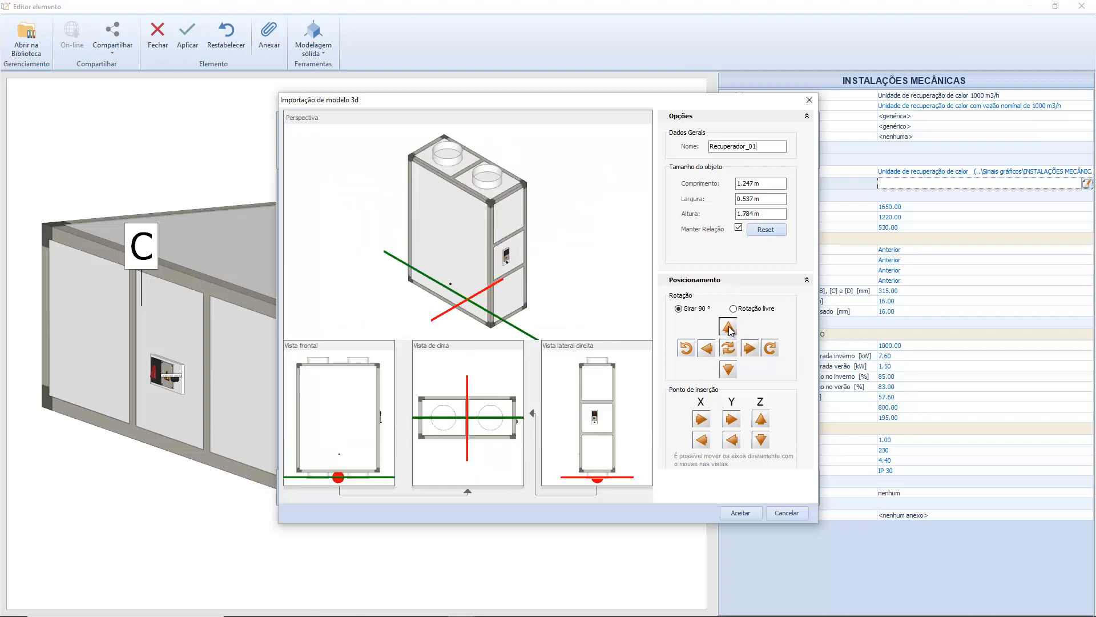
left_click(726, 370)
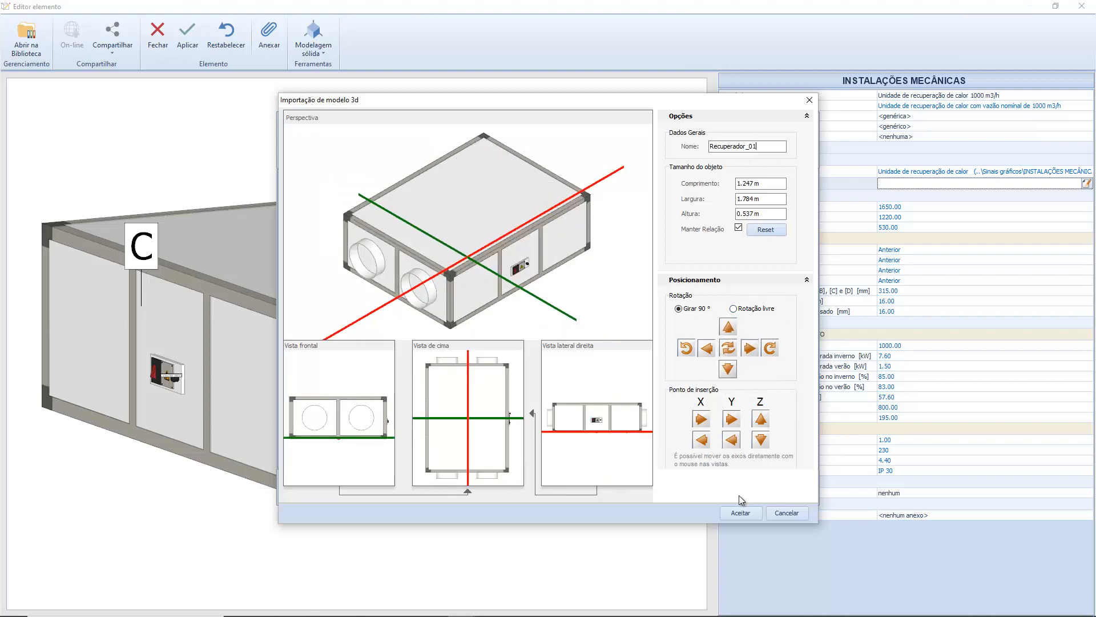
left_click(741, 514)
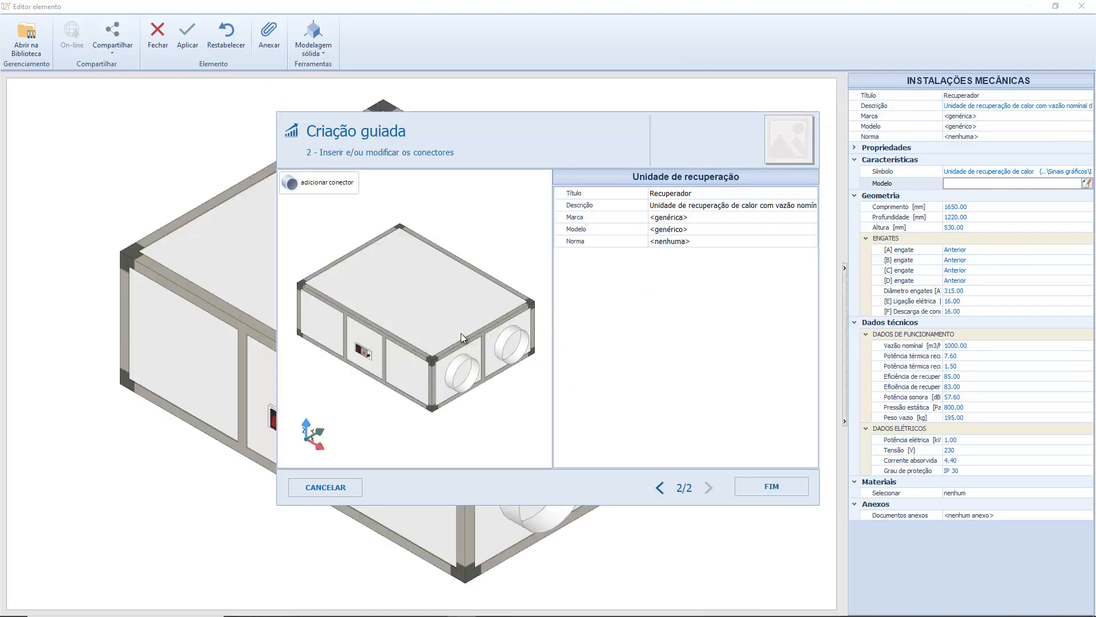
Add connector A at the centre of the circular opening nearest the side with the electrical switch.
middle_click_drag(461, 333, 443, 306)
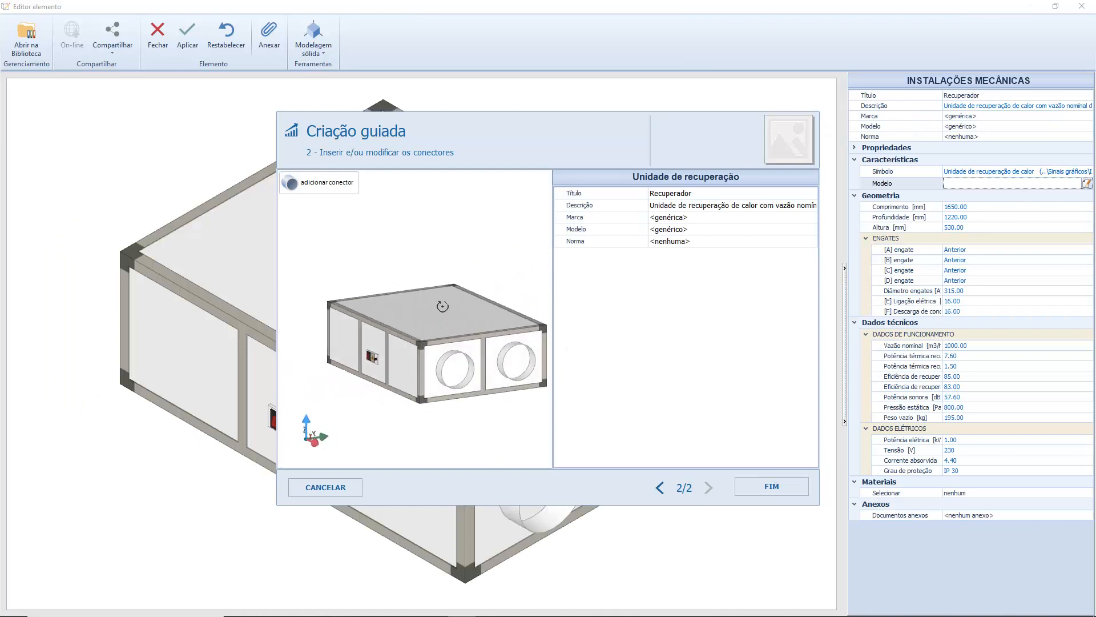
left_click(338, 183)
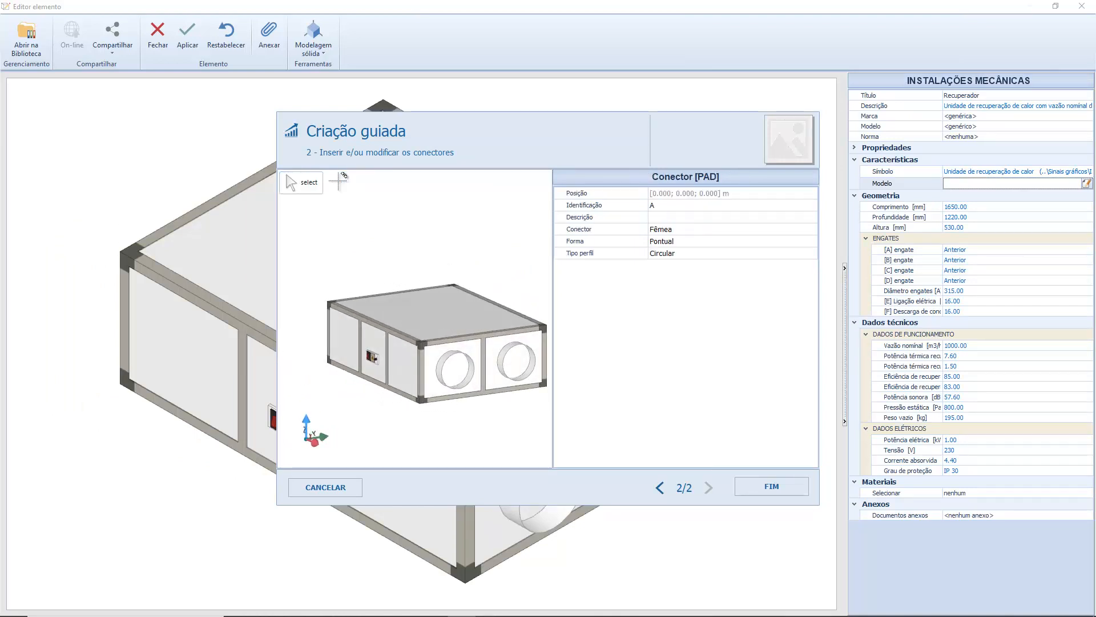
left_click(454, 367)
left_click(454, 367)
left_click(454, 366)
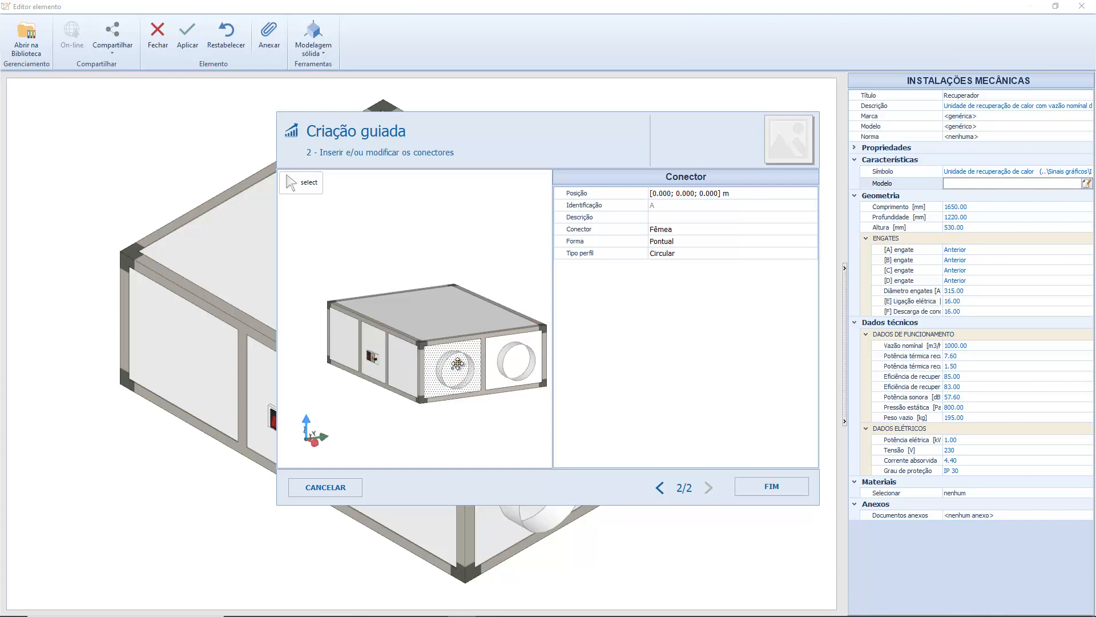
left_click(455, 366)
left_click(500, 360)
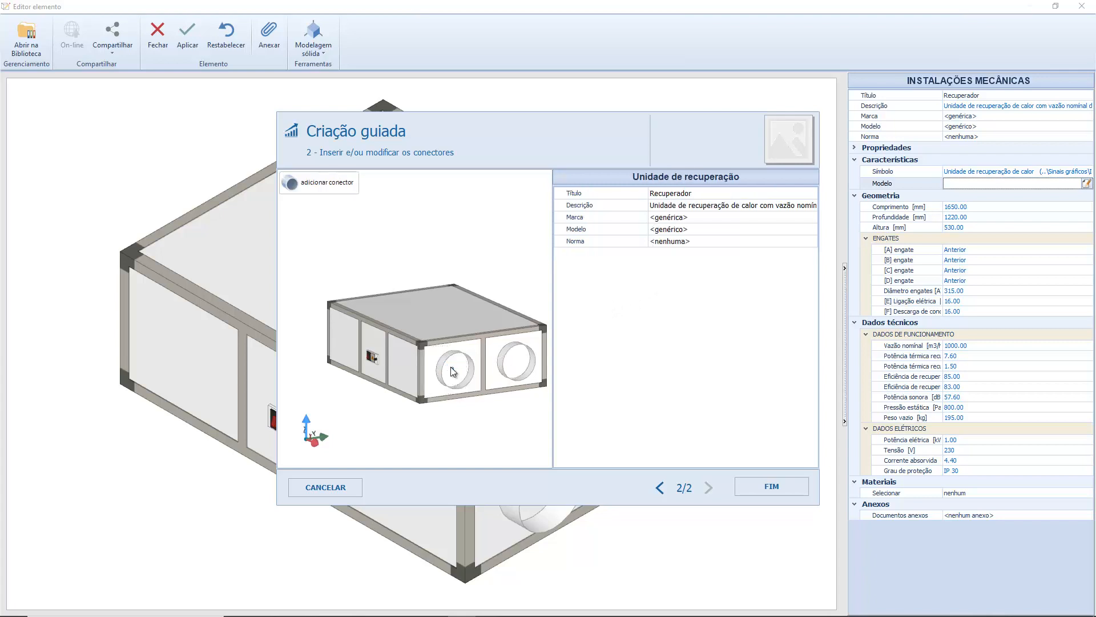
Set the outer diameter (Øe) of connector A to 270 mm.
left_click(453, 367)
left_click(675, 269)
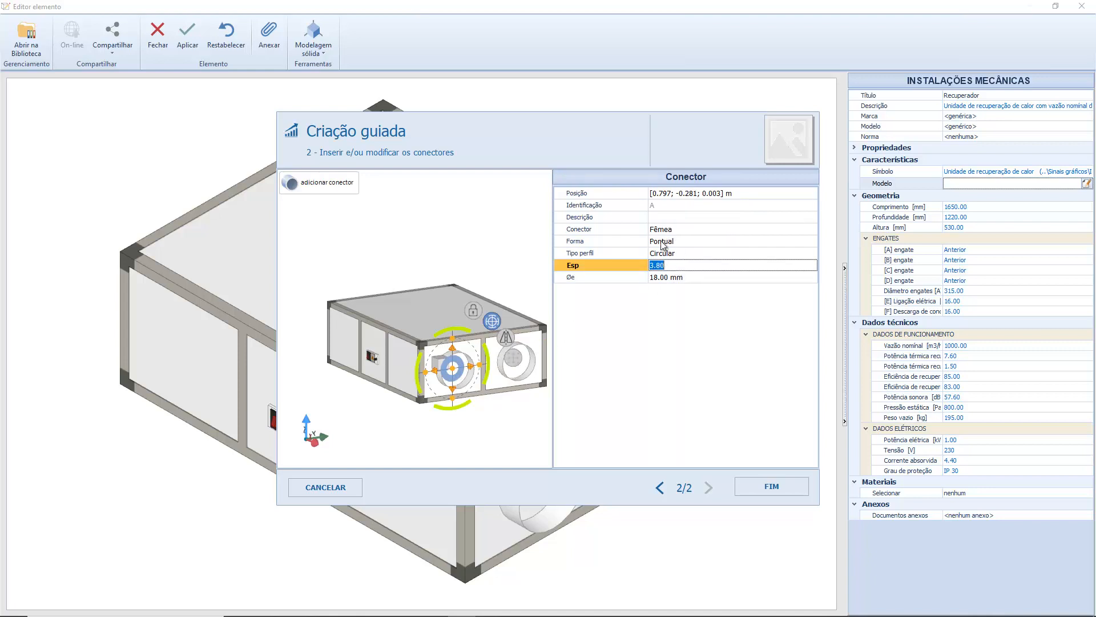
left_click(651, 277)
type("270.00")
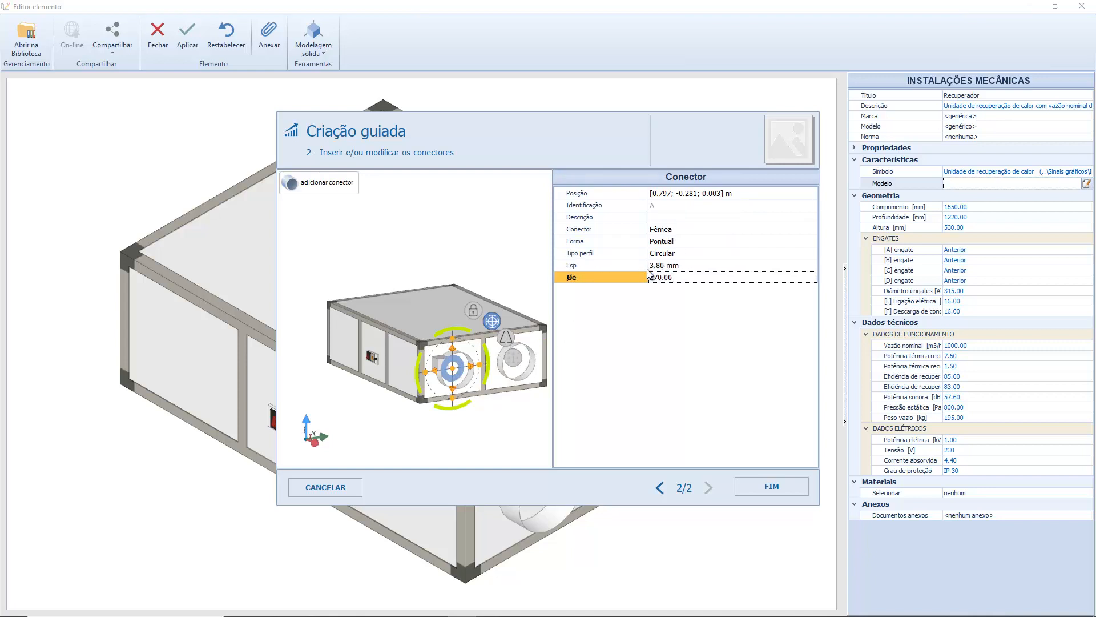
key("Return")
scroll(485, 371, "up", 2)
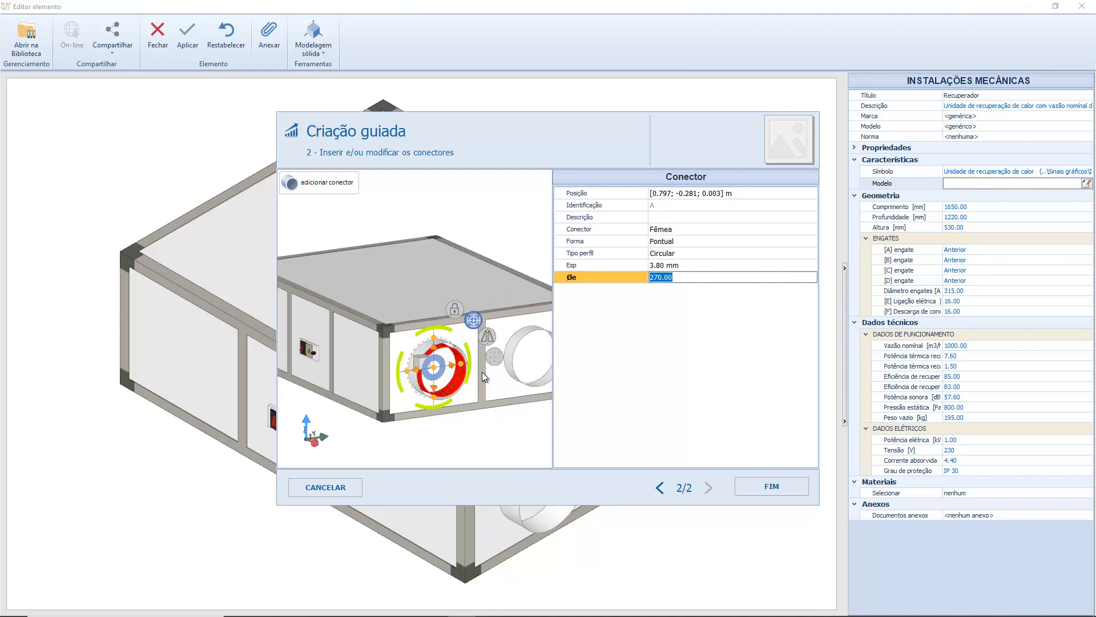
Finish the guided geometry replacement and apply the changes to the heat recovery unit.
left_click(771, 486)
mouse_move(581, 483)
middle_mouse_down()
mouse_move(575, 465)
mouse_move(550, 468)
mouse_move(569, 473)
middle_mouse_up()
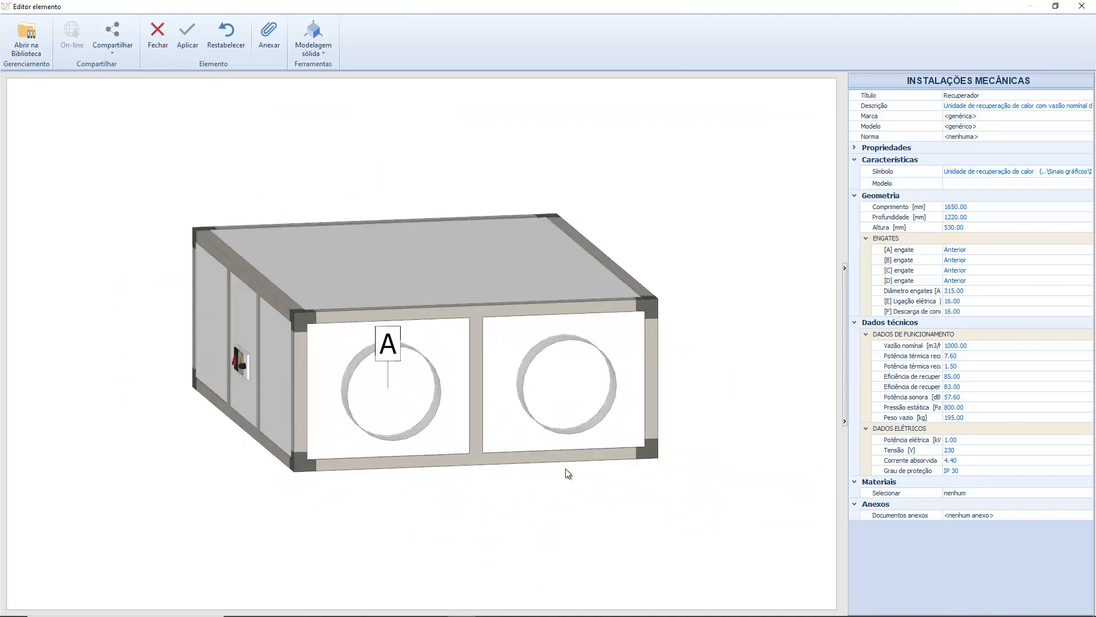
left_click(194, 36)
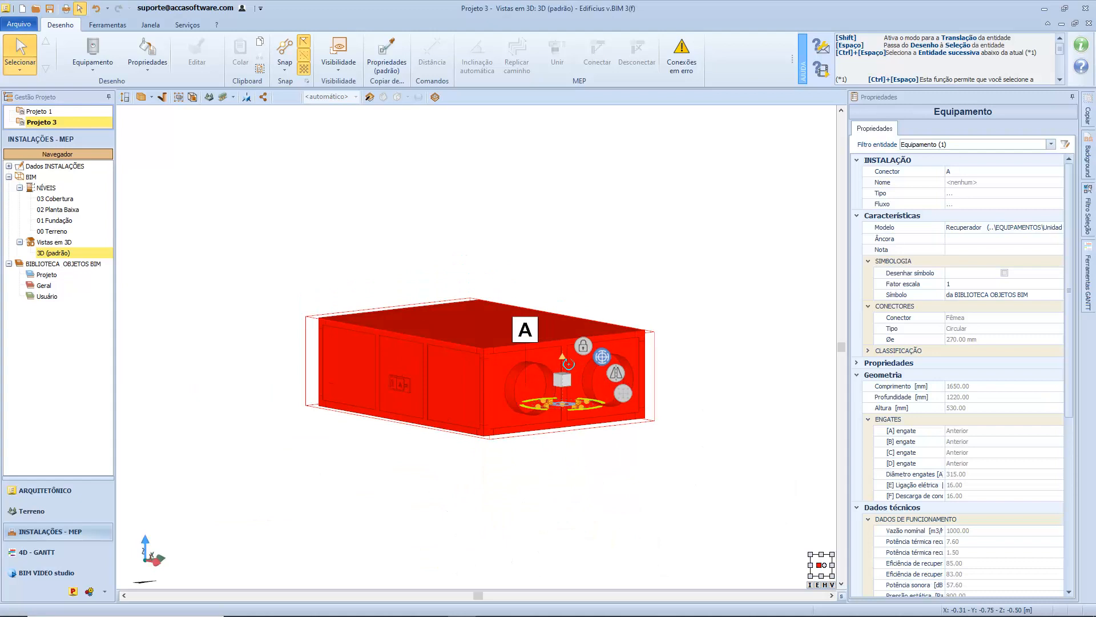
Open the placed heat recovery unit's model in the project's BIM object library.
middle_click_drag(561, 372, 559, 378)
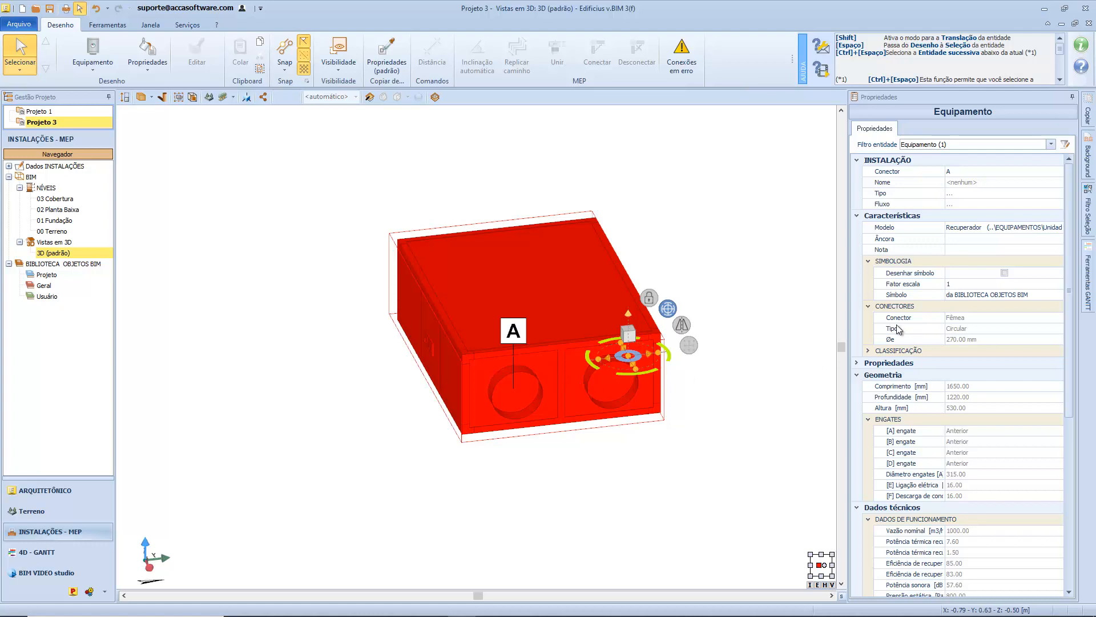
left_click(1021, 232)
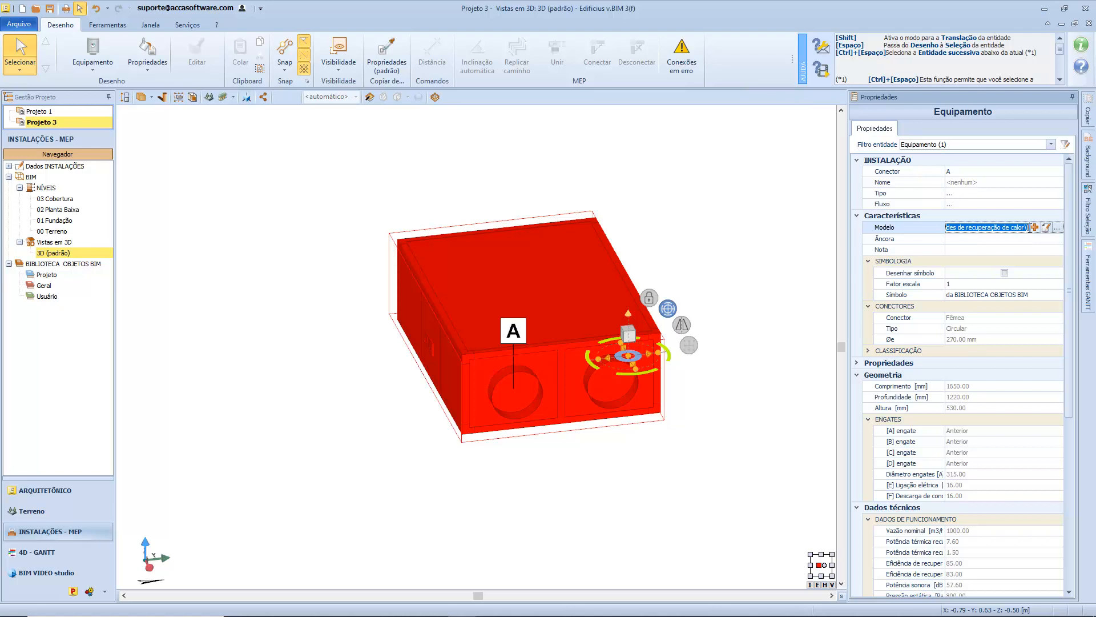
left_click(1046, 227)
left_click(259, 173)
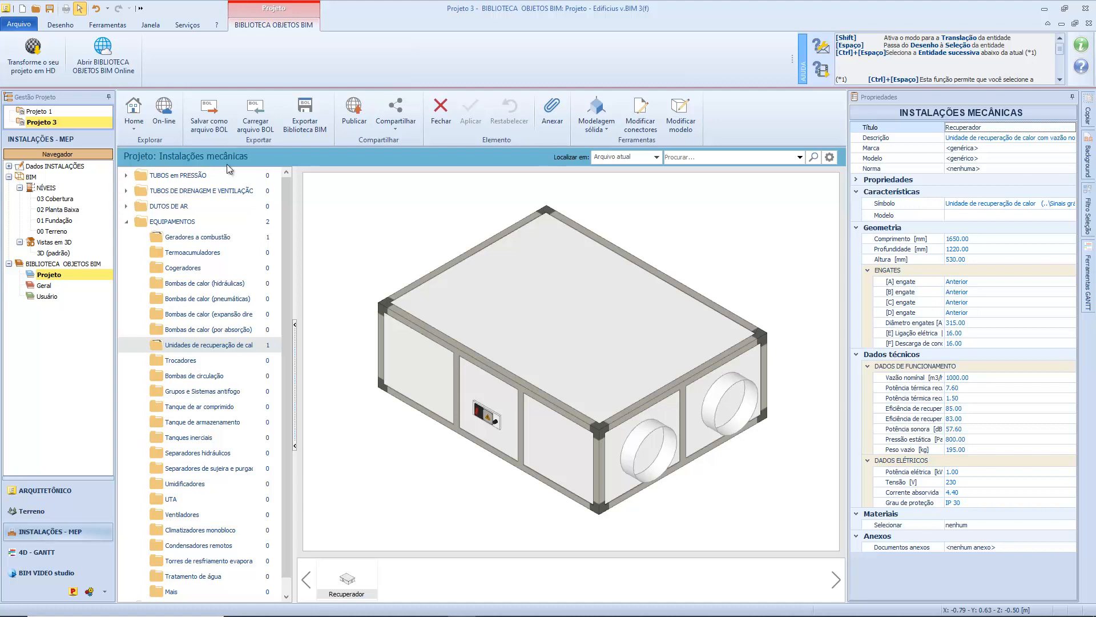
From the project library's home, open the Recuperador object under Instalações mecânicas, EQUIPAMENTOS, Unidades de recuperação de calor.
left_click(137, 100)
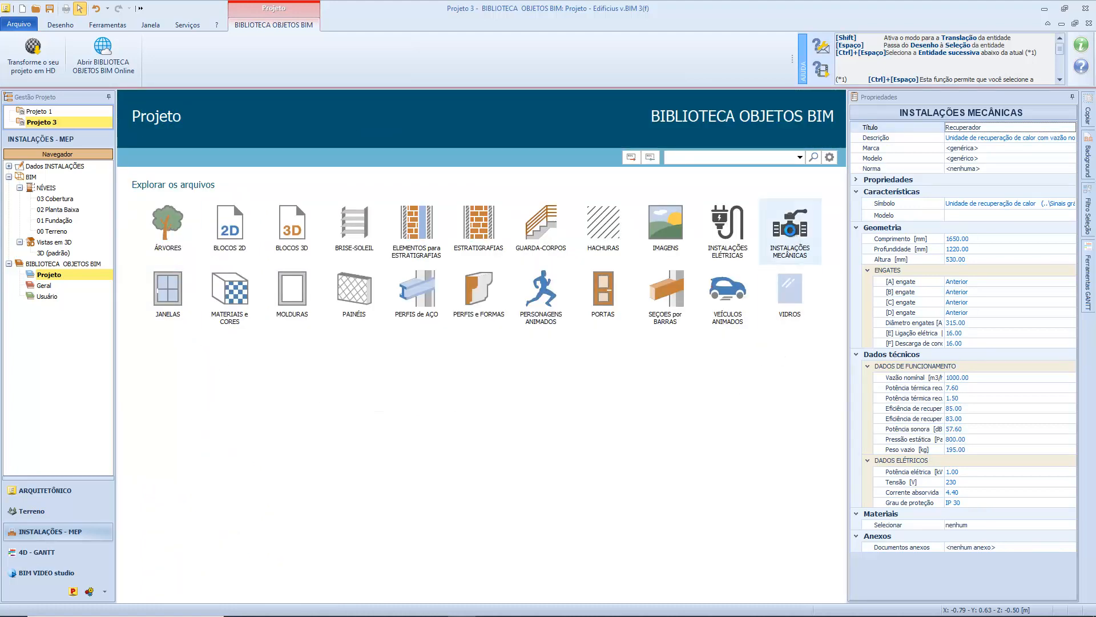
left_click(790, 226)
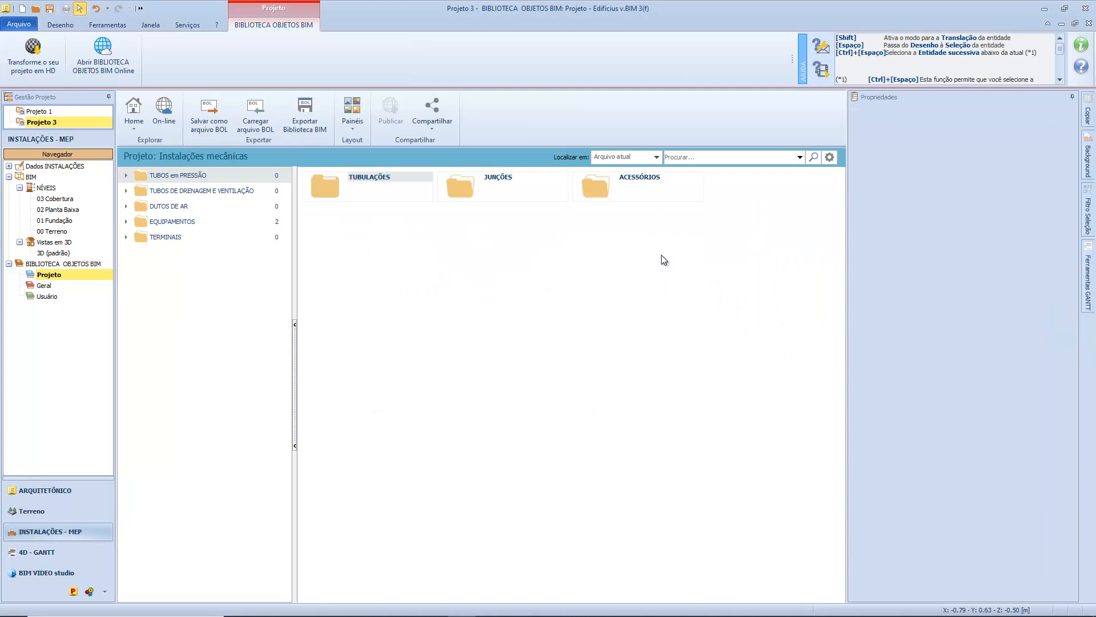
left_click(135, 225)
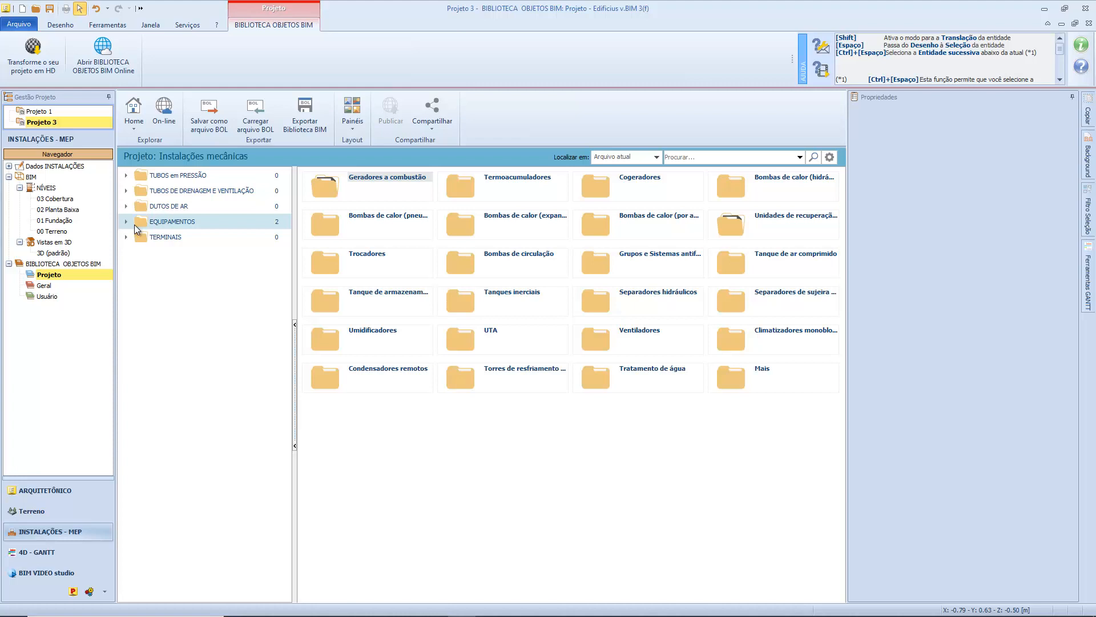
double_click(771, 226)
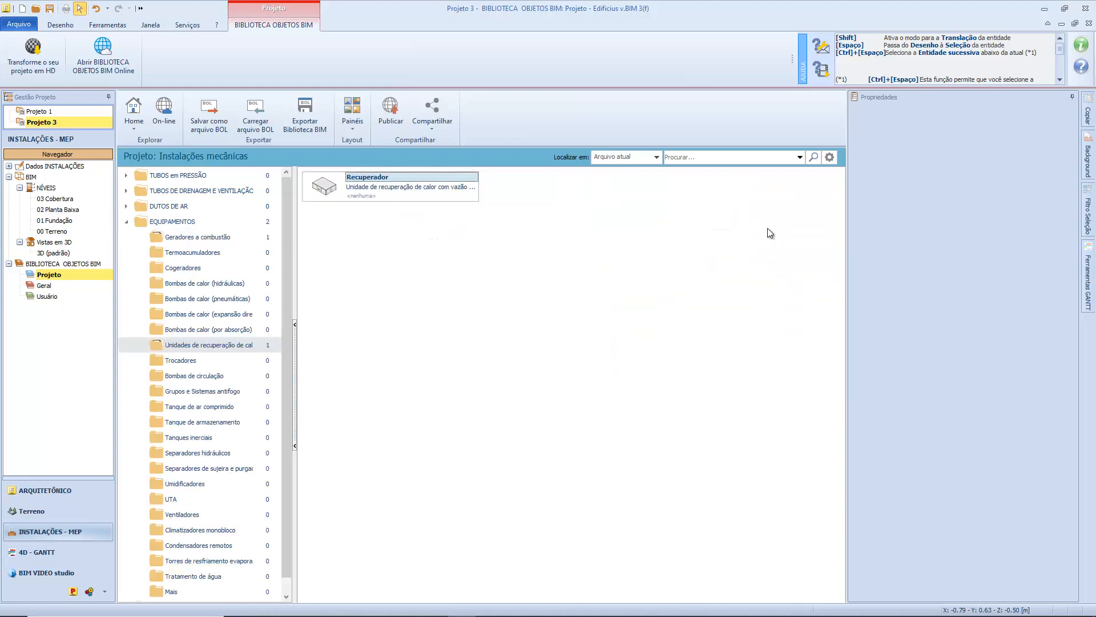
double_click(389, 199)
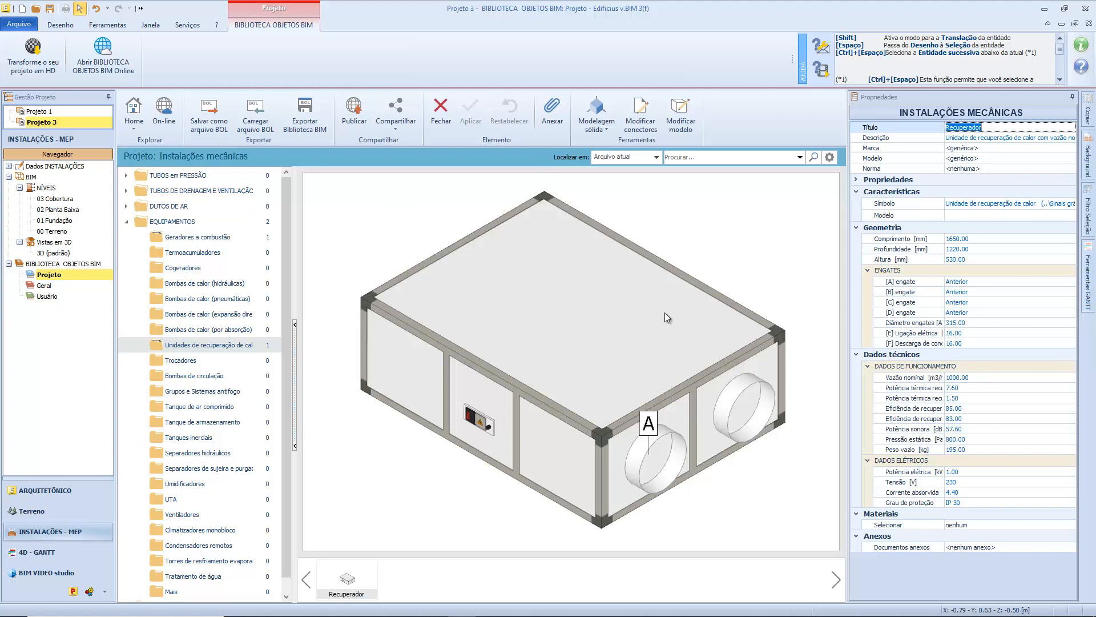
left_click_drag(665, 313, 452, 297)
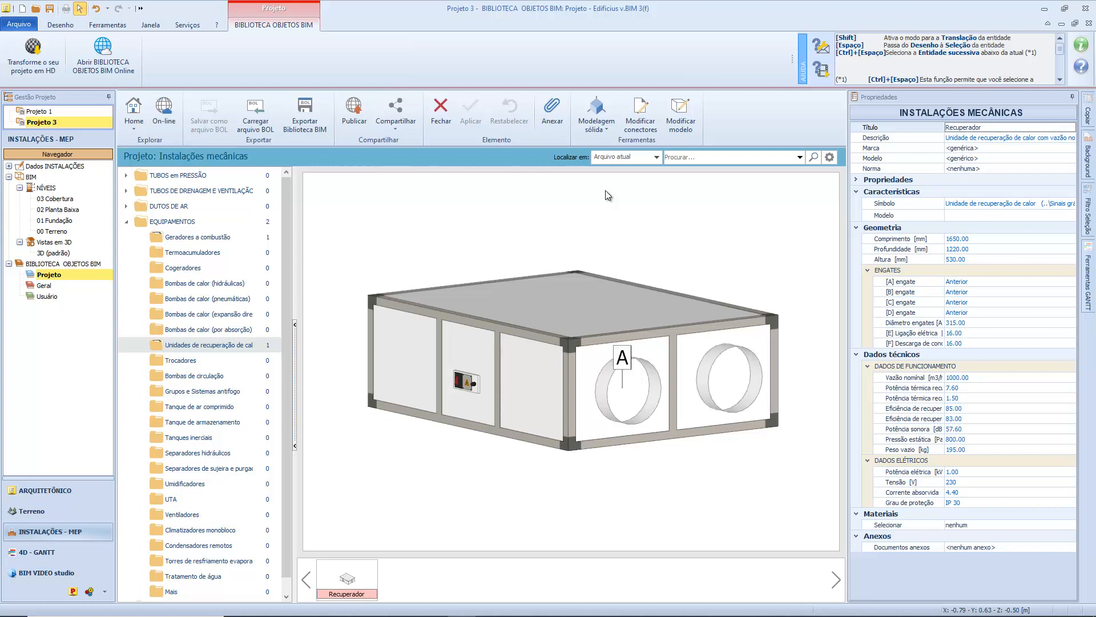
Open guided connector editing for the 1000 m3/h heat recovery unit and go through its description, brand, model and standard properties.
left_click(601, 133)
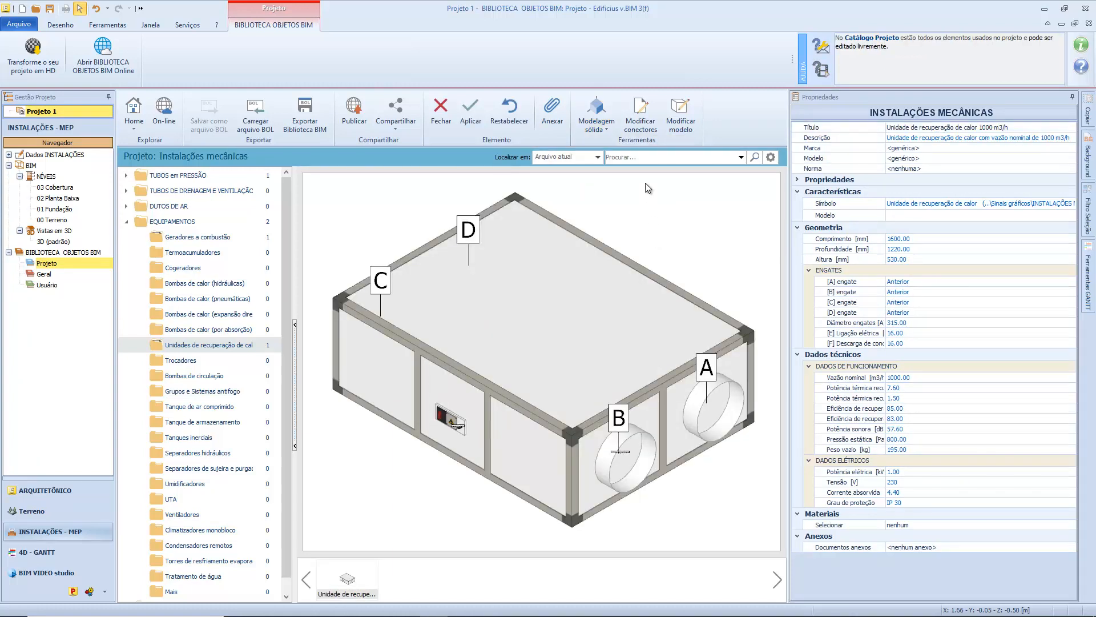
left_click(642, 127)
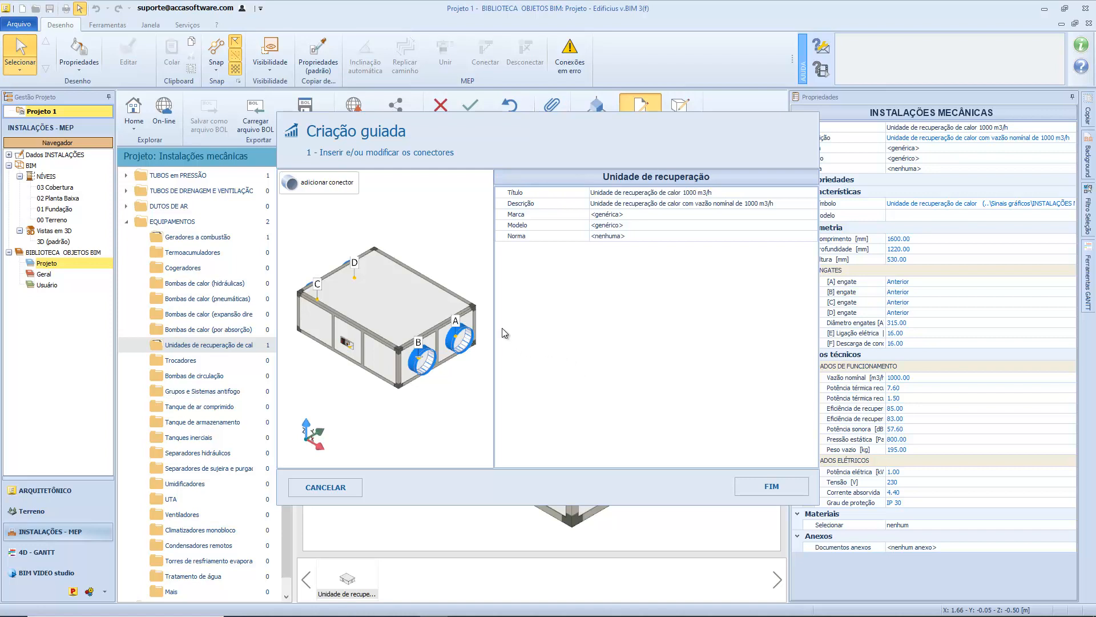
left_click(567, 196)
left_click(565, 204)
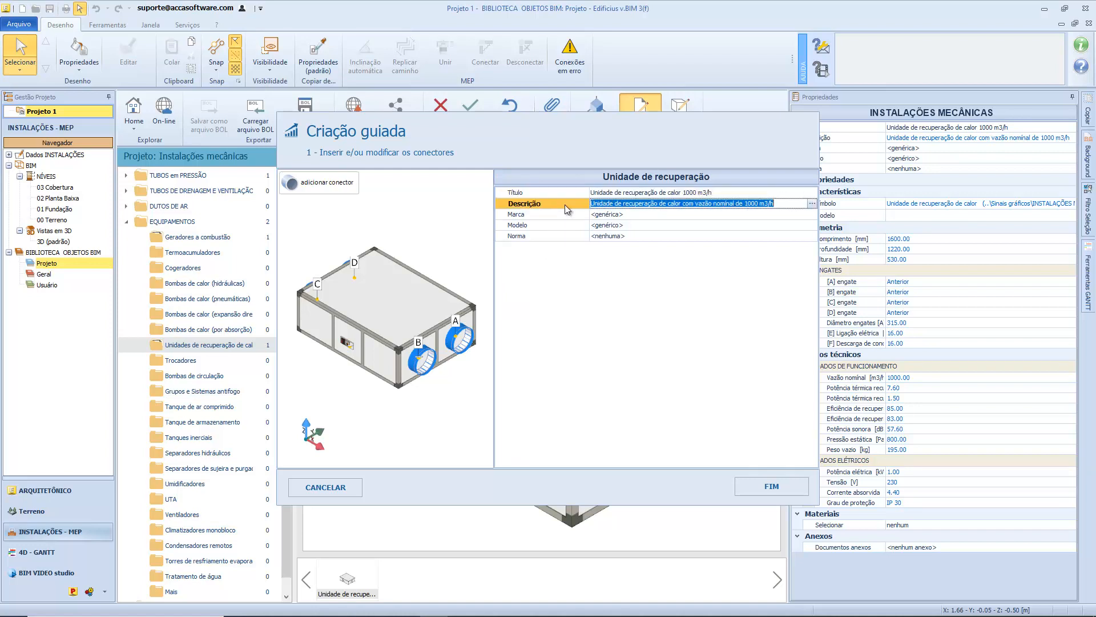
left_click(565, 214)
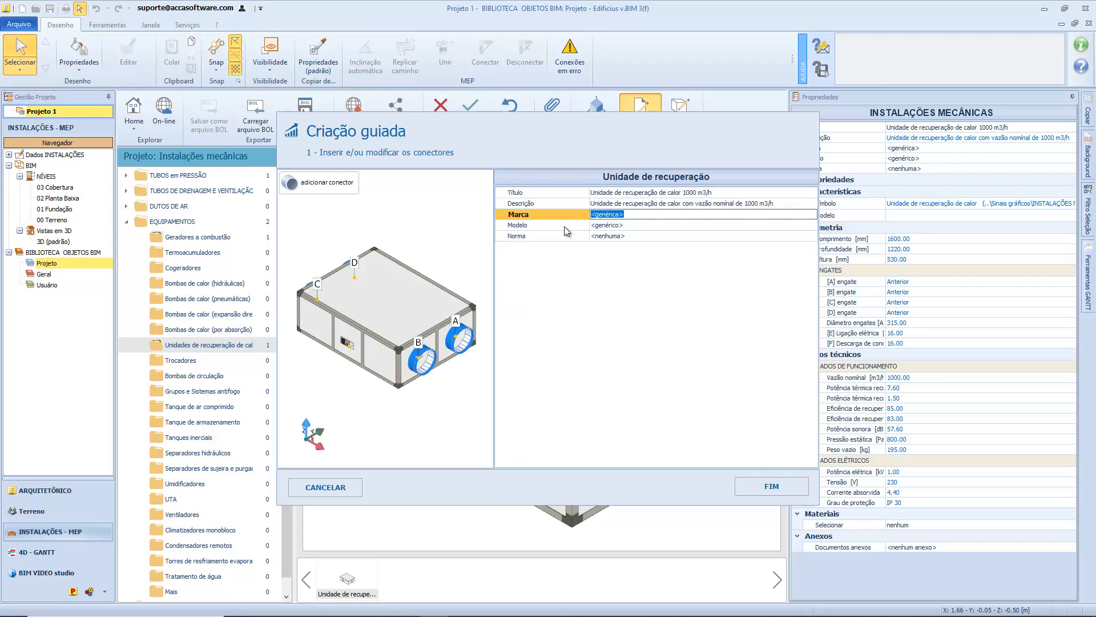
left_click(564, 226)
left_click(558, 236)
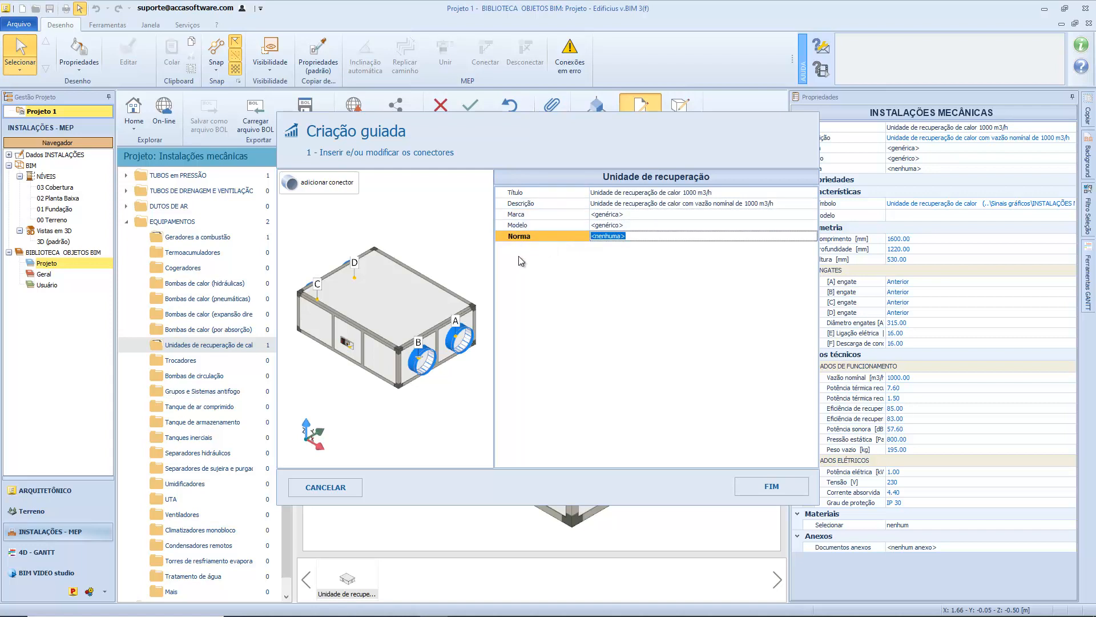
Select electrical connector E beside the control panel and set its X position to 0.080 m.
left_click_drag(464, 297, 399, 334)
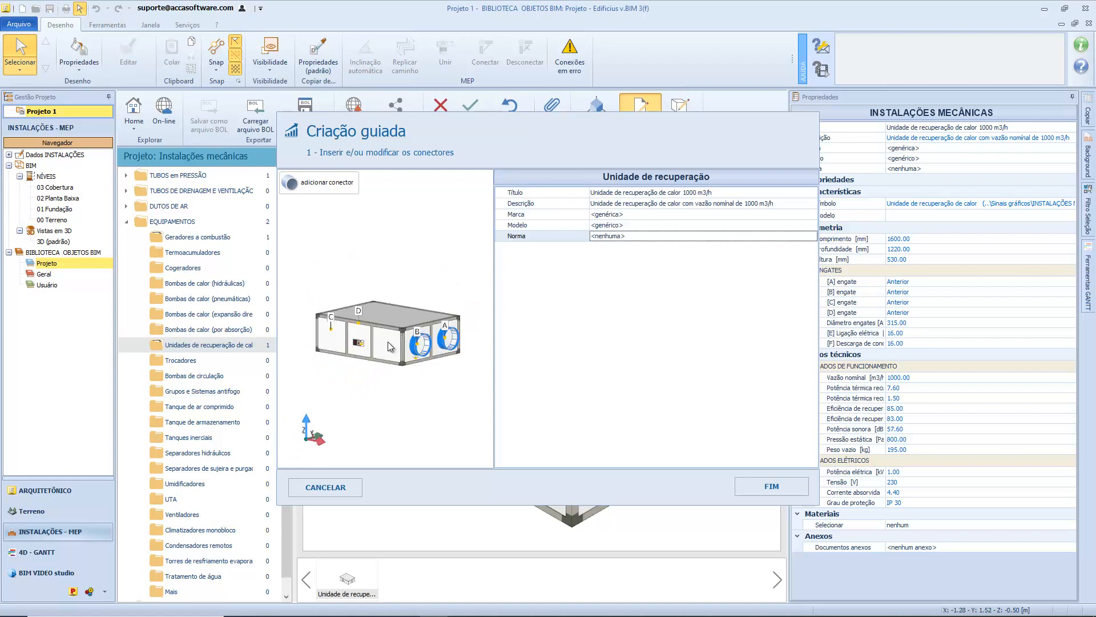
scroll(372, 348, "up", 2)
scroll(373, 347, "up", 5)
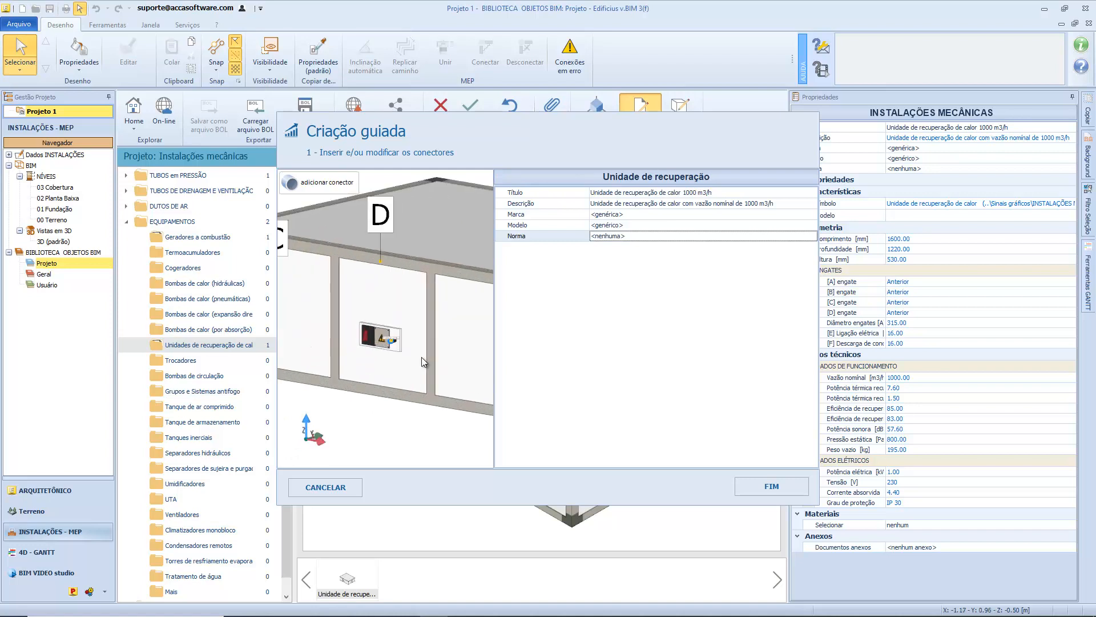
left_click_drag(386, 346, 438, 341)
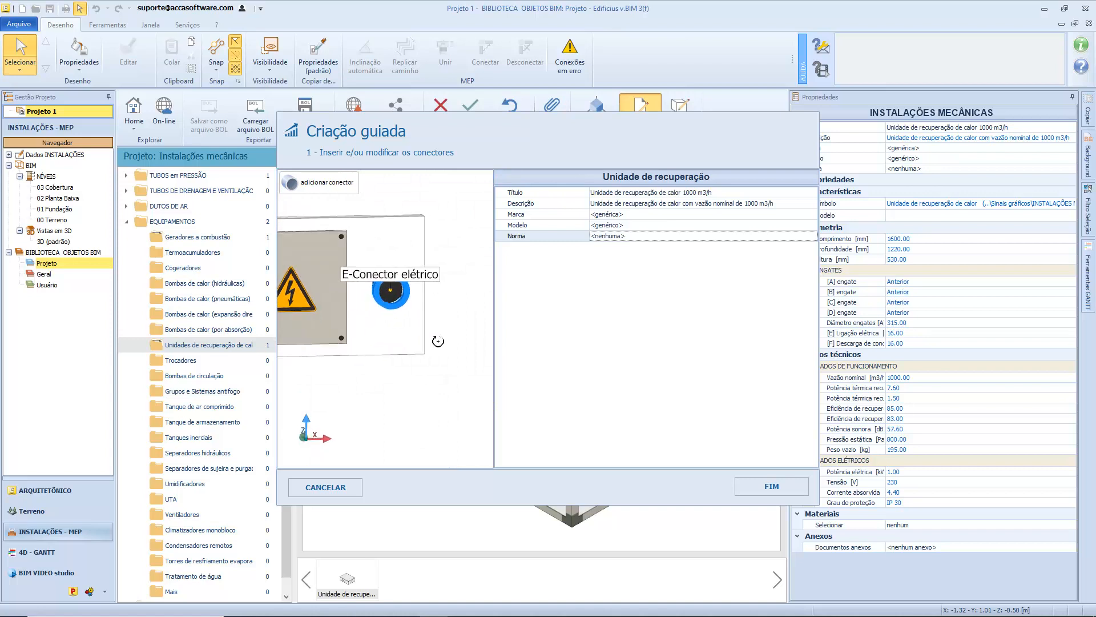
left_click(399, 306)
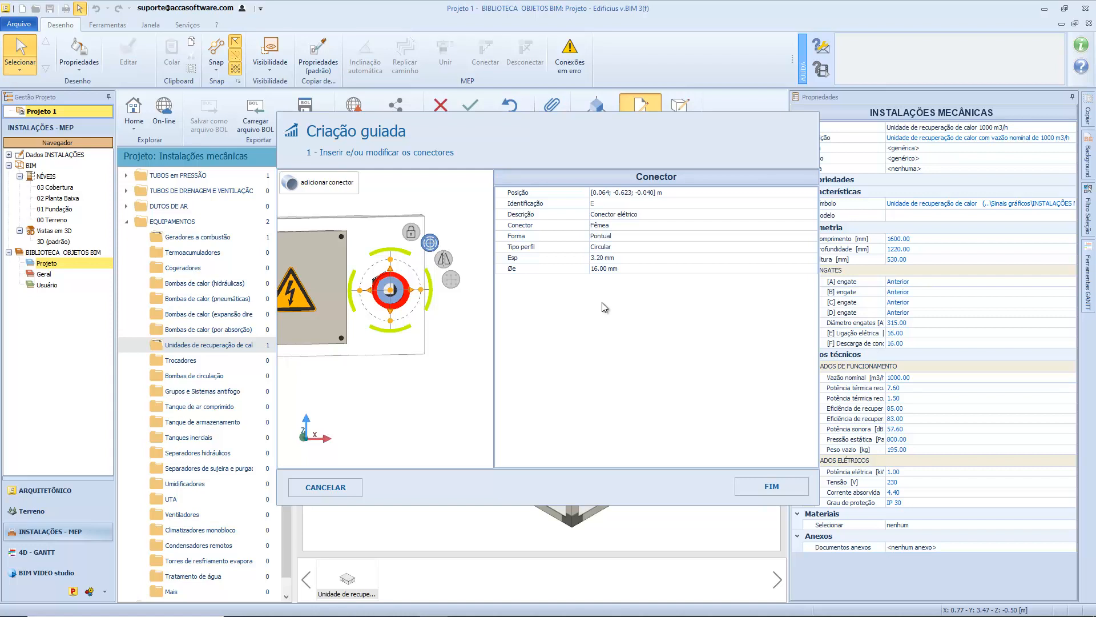
left_click(754, 193)
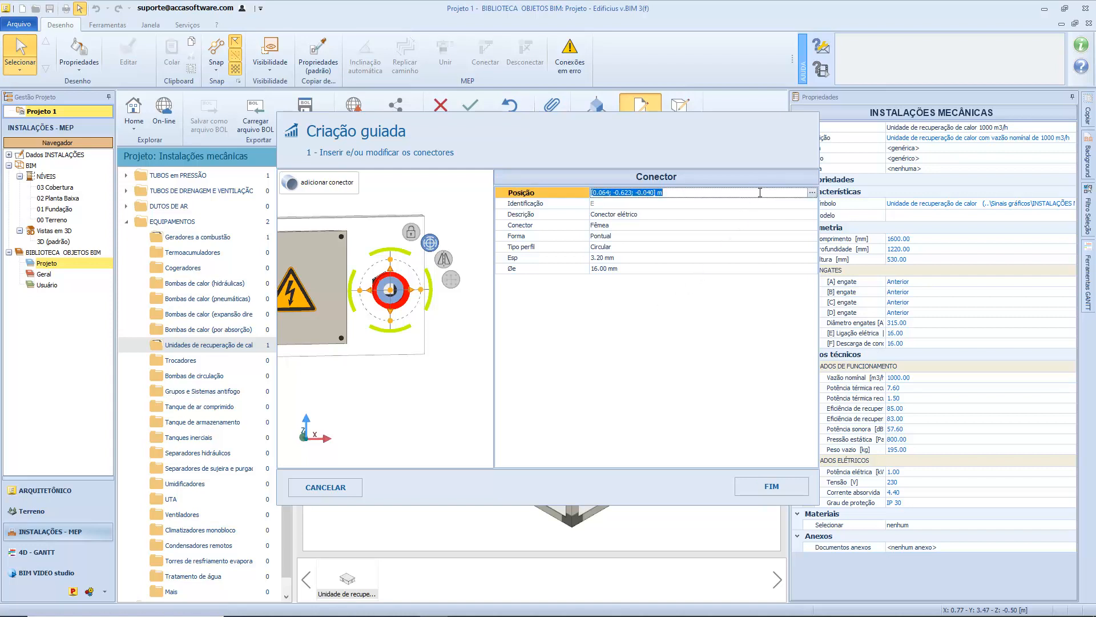
left_click(811, 194)
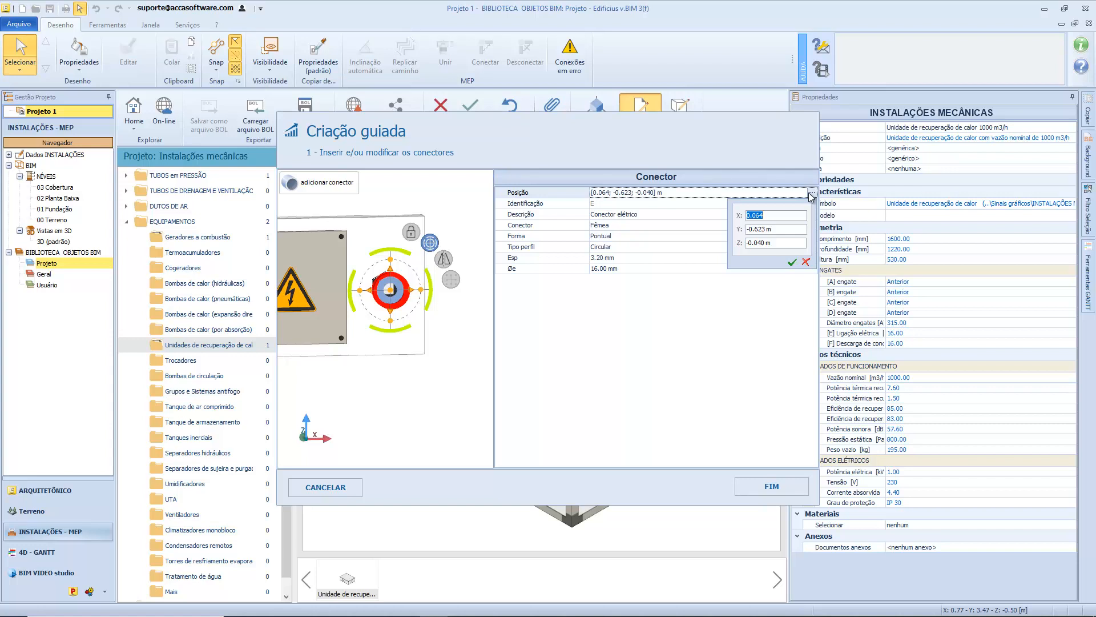
left_click(790, 214)
key("BackSpace")
key("BackSpace")
type("80")
key("Return")
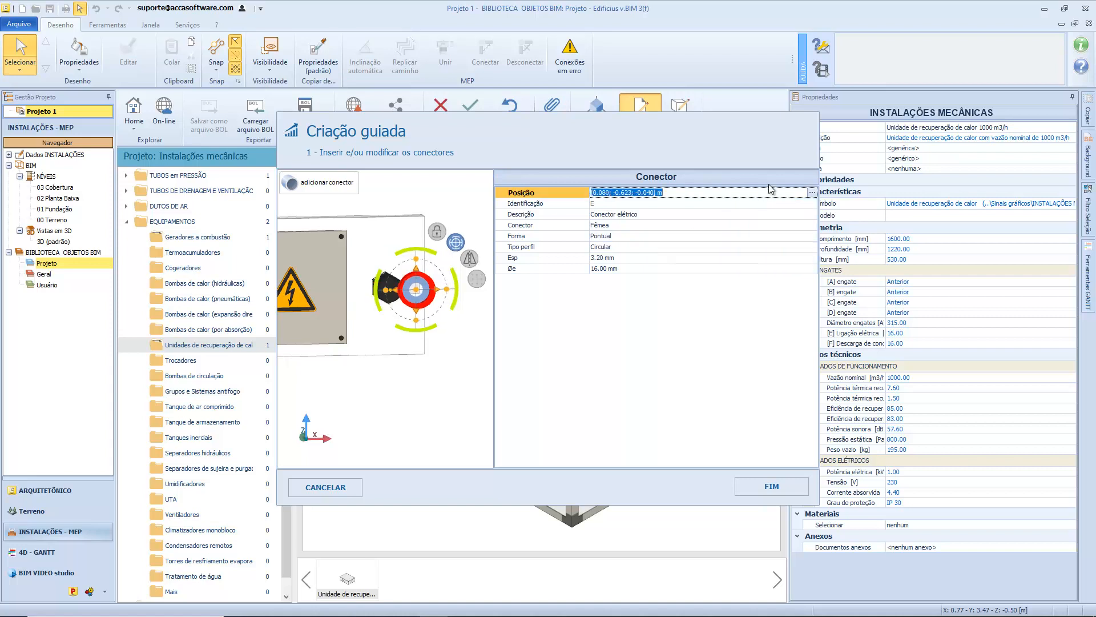
Set the electrical connector E's Y position to -0.600 m and its Z position to -0.020 m.
left_click(812, 192)
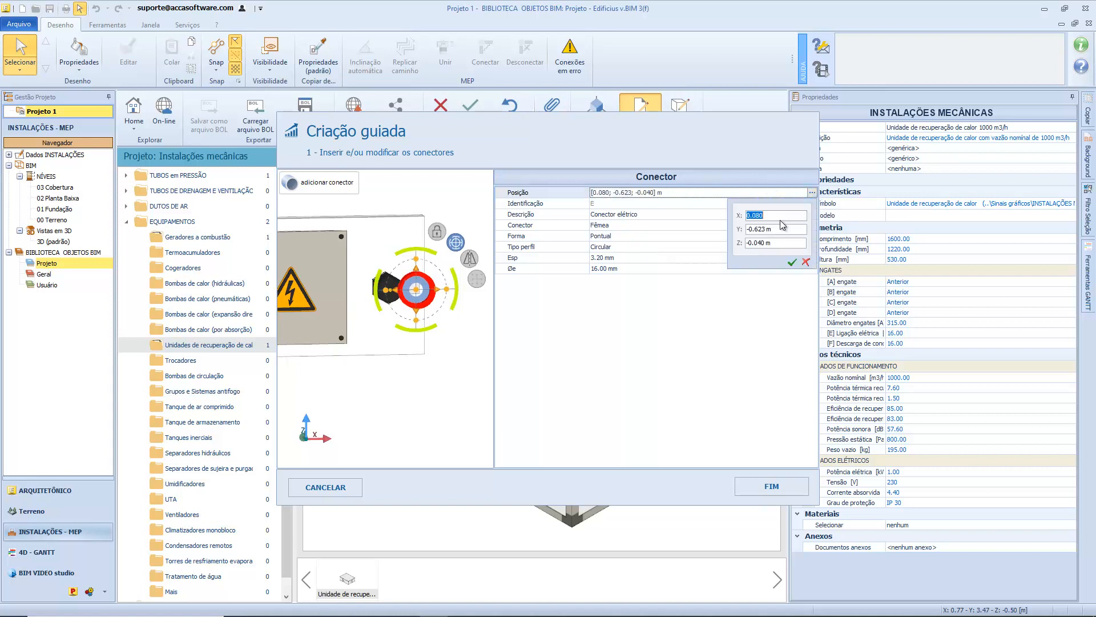
left_click(762, 230)
key("Return")
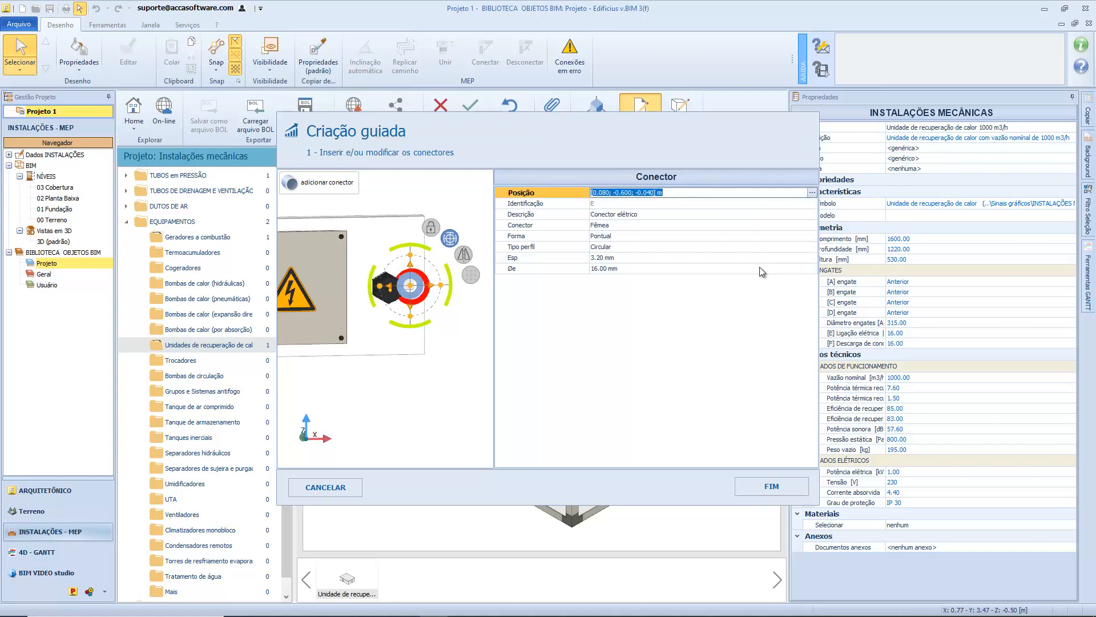
left_click(811, 192)
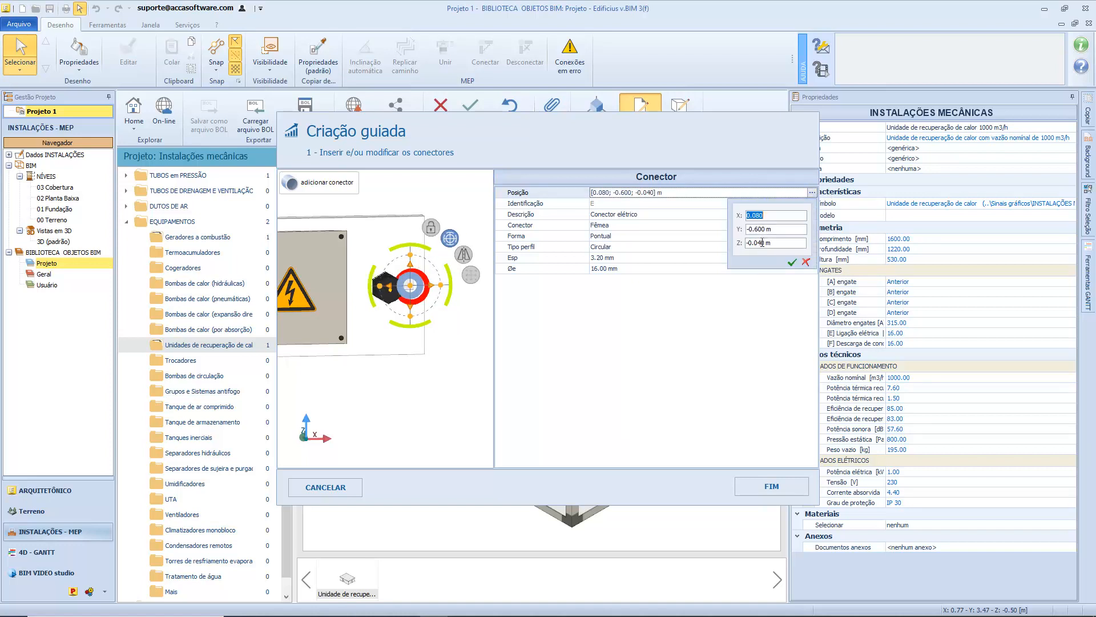
left_click(763, 243)
key("BackSpace")
type("2")
key("Return")
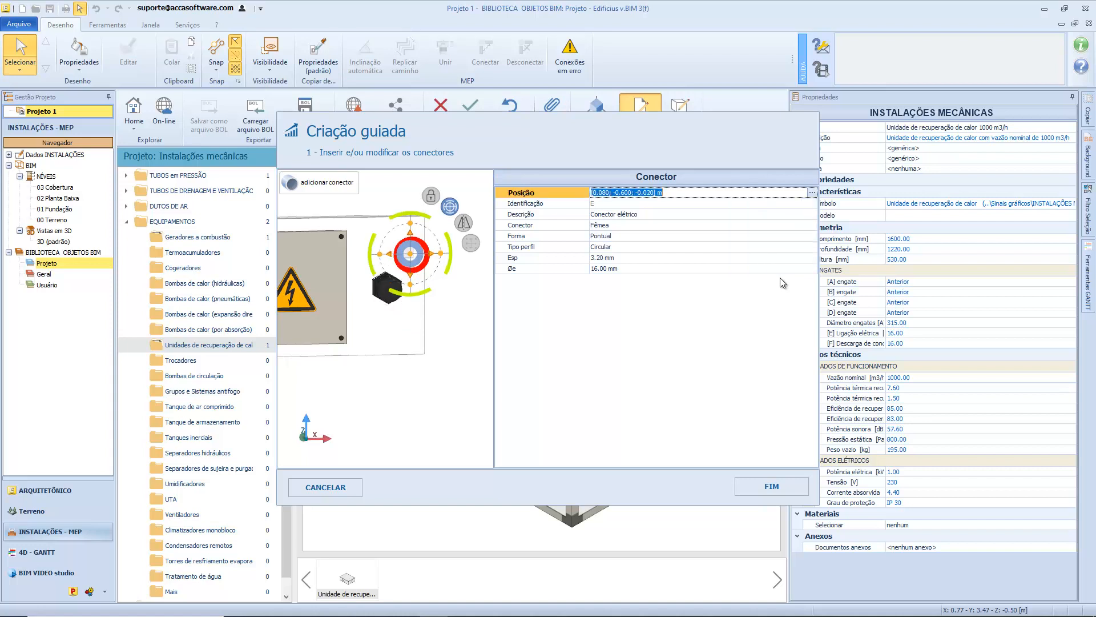
Inspect electrical connector E's identification and its placement relative to the control panel from several viewpoints.
left_click(812, 204)
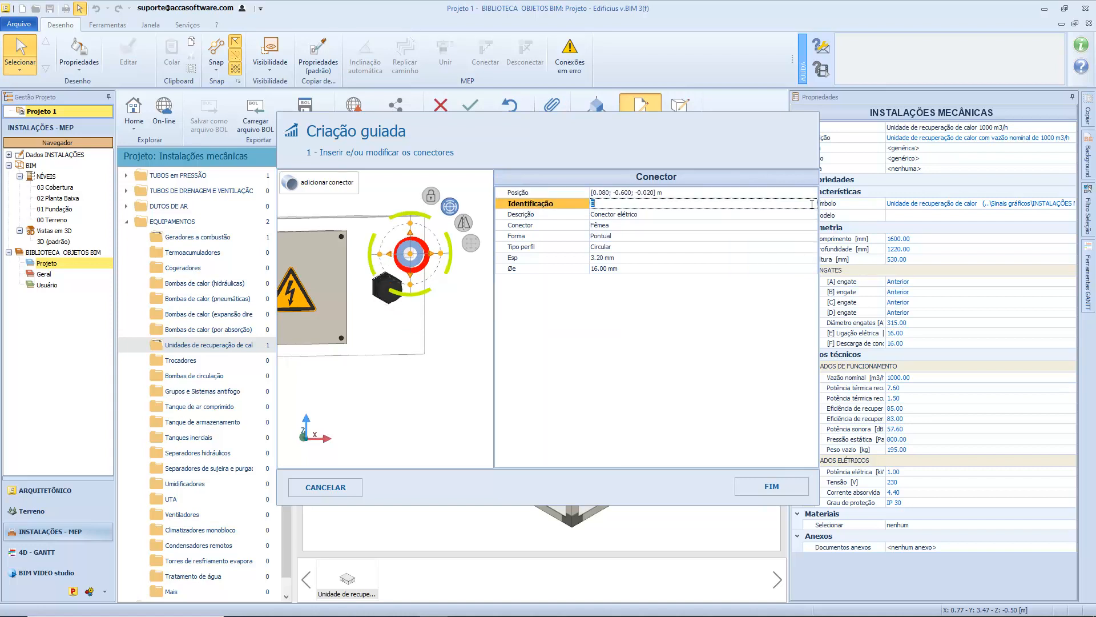
left_click(811, 204)
left_click(472, 331)
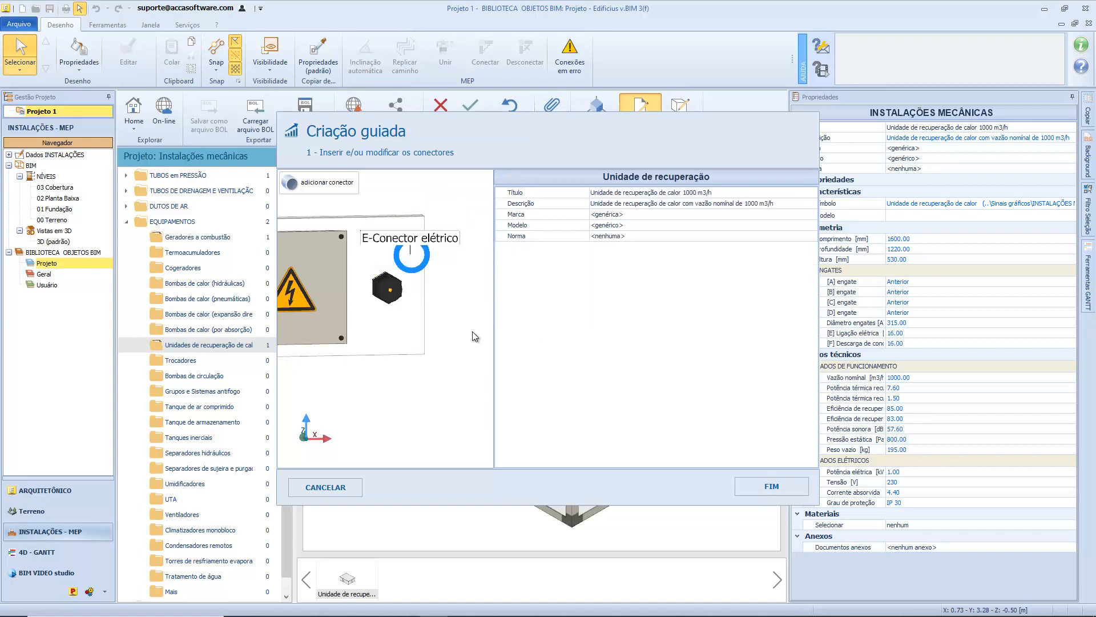
left_click(421, 263)
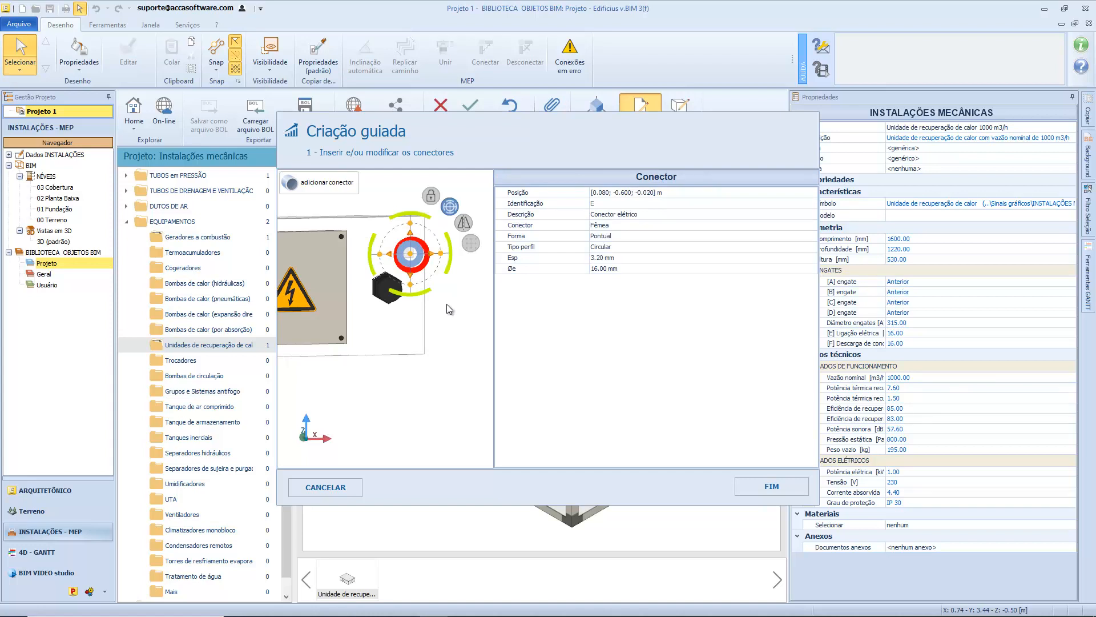
scroll(446, 308, "down", 4)
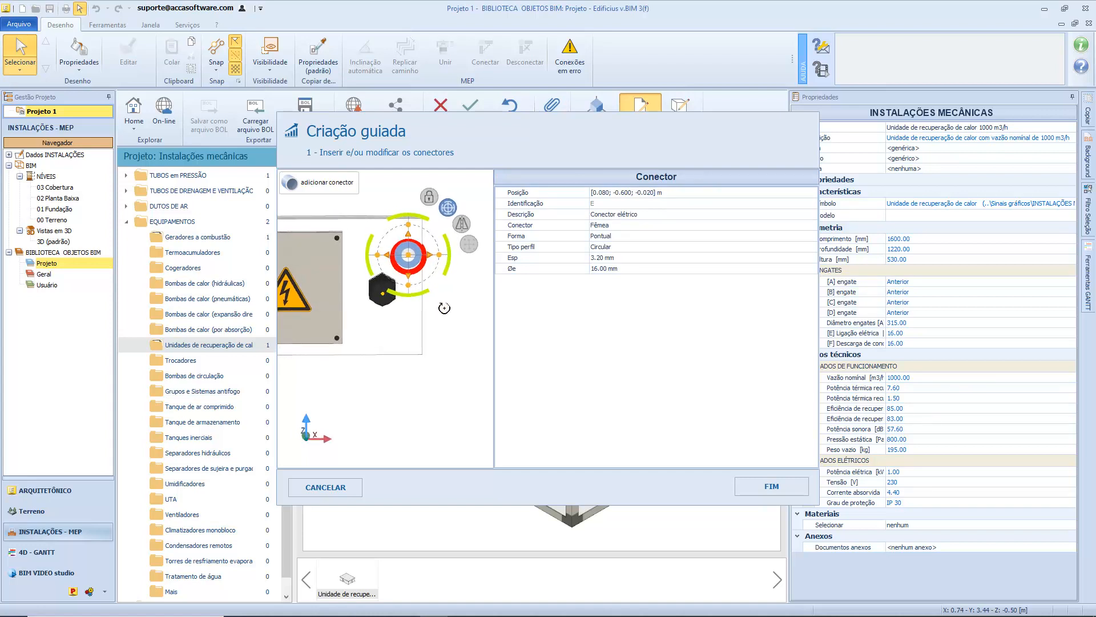
left_click(440, 295)
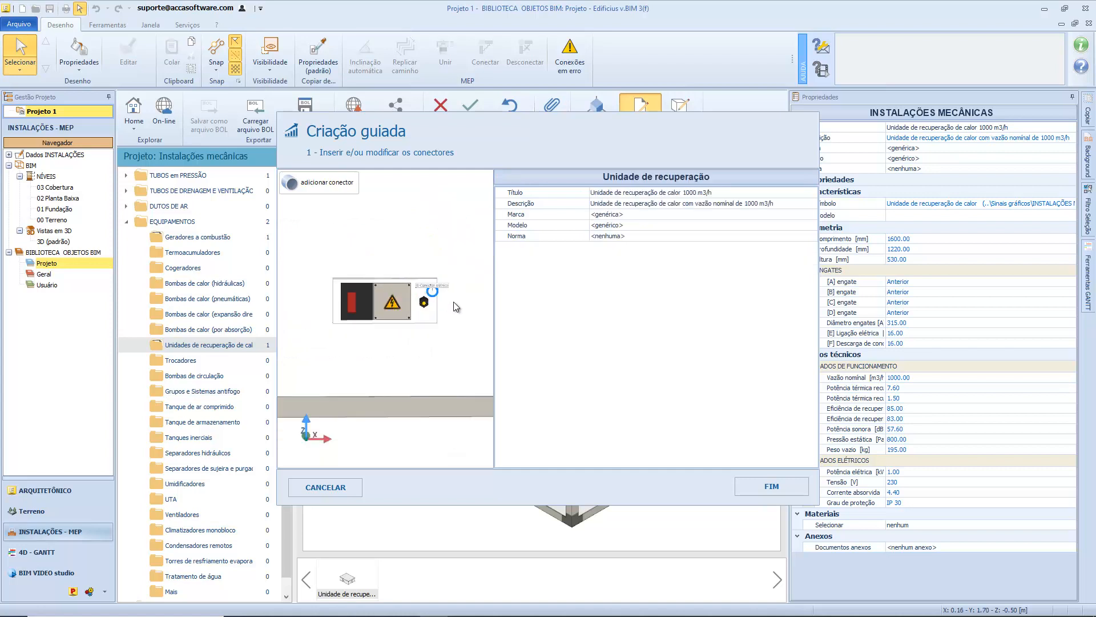
scroll(453, 301, "up", 2)
middle_click_drag(430, 313, 378, 313)
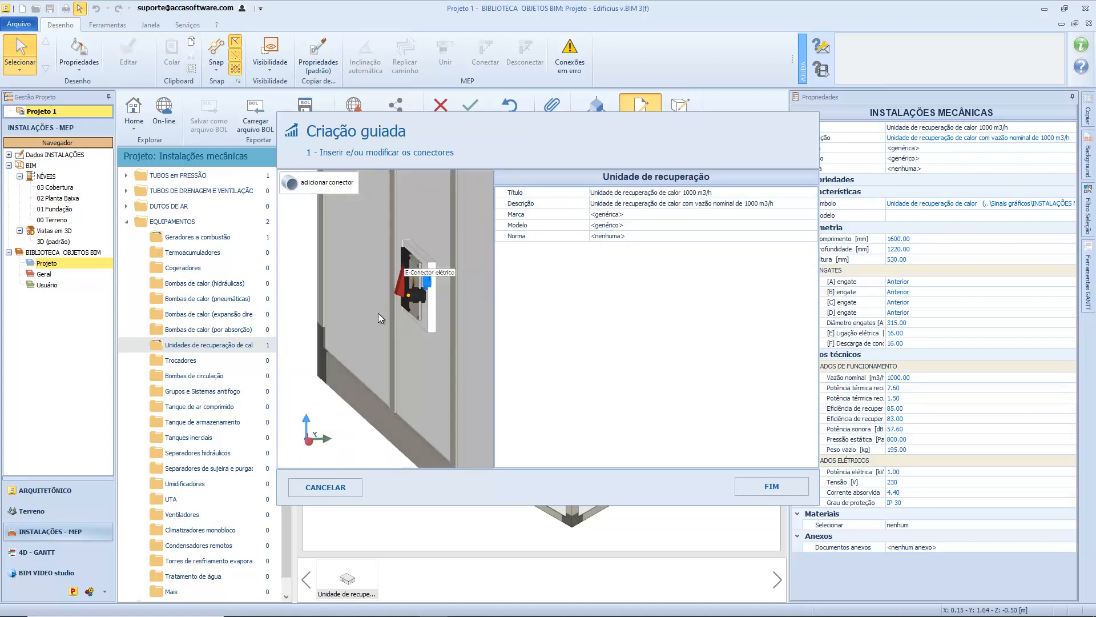
scroll(457, 311, "down", 4)
middle_click_drag(456, 312, 490, 311)
Delete the 315 mm duct connector A from the far opening on the unit's end face.
left_click(448, 311)
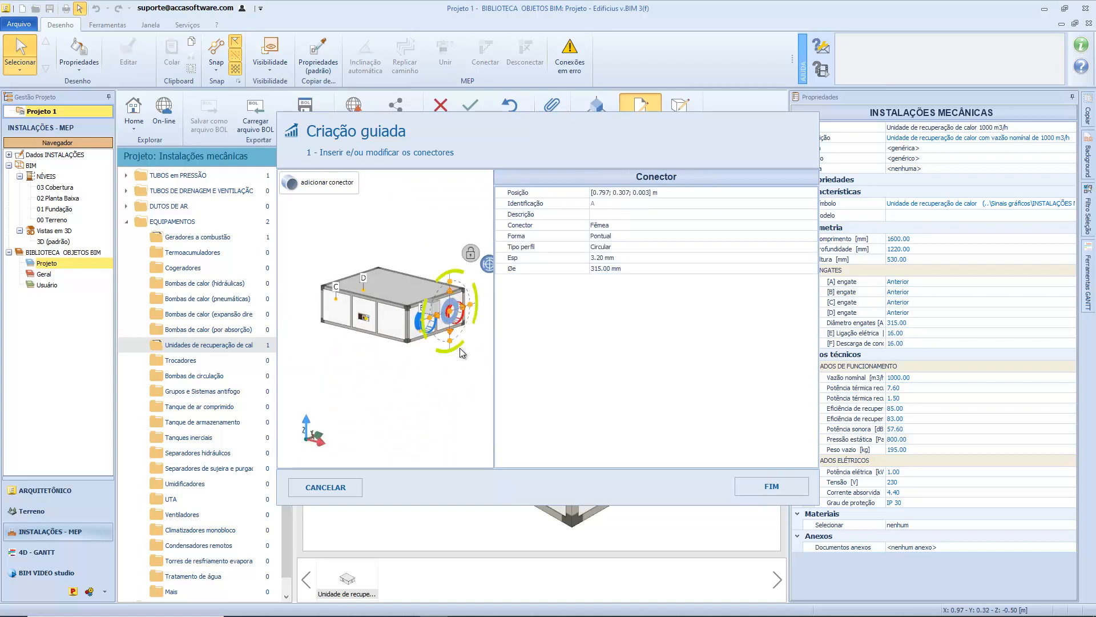
key("Delete")
scroll(460, 348, "up", 3)
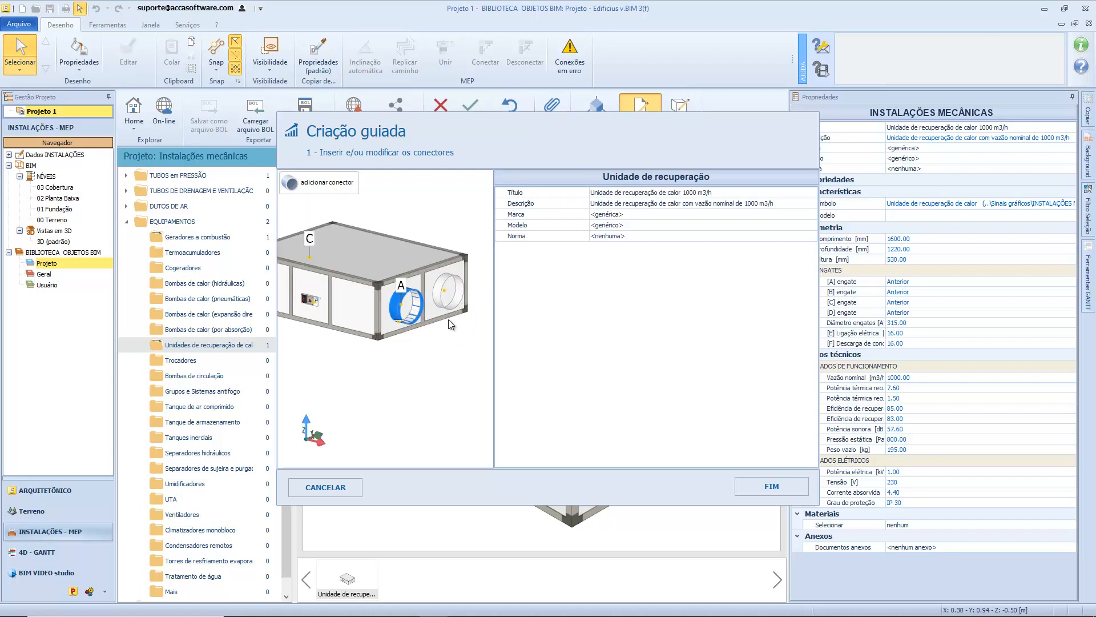
scroll(448, 320, "down", 2)
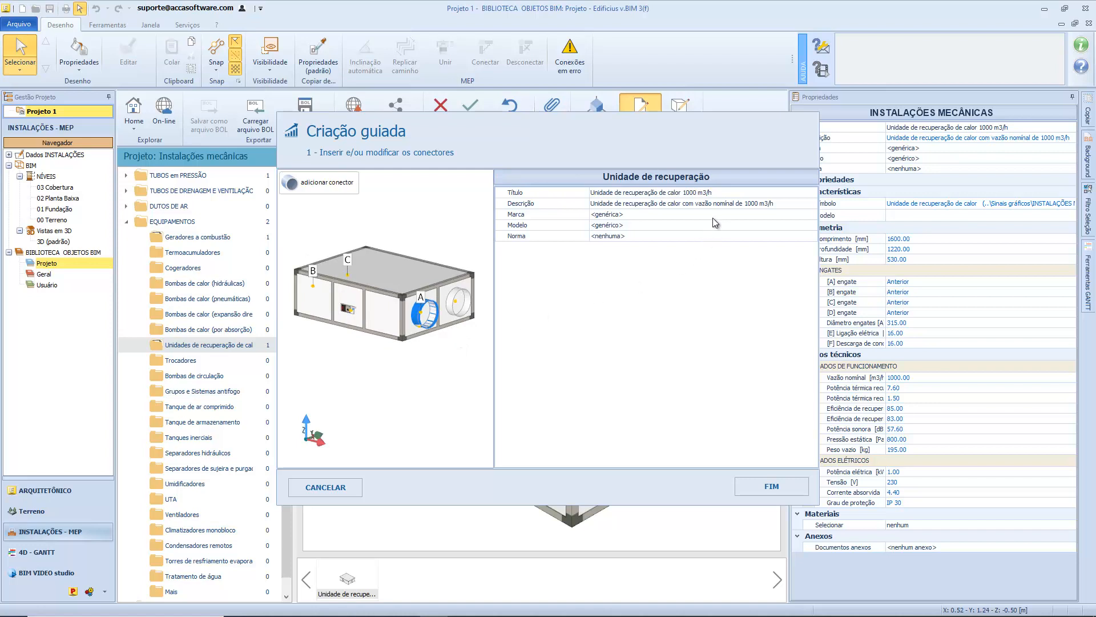
Set the description of the remaining duct connector on the unit's end face to "Conector".
left_click(420, 313)
left_click(742, 214)
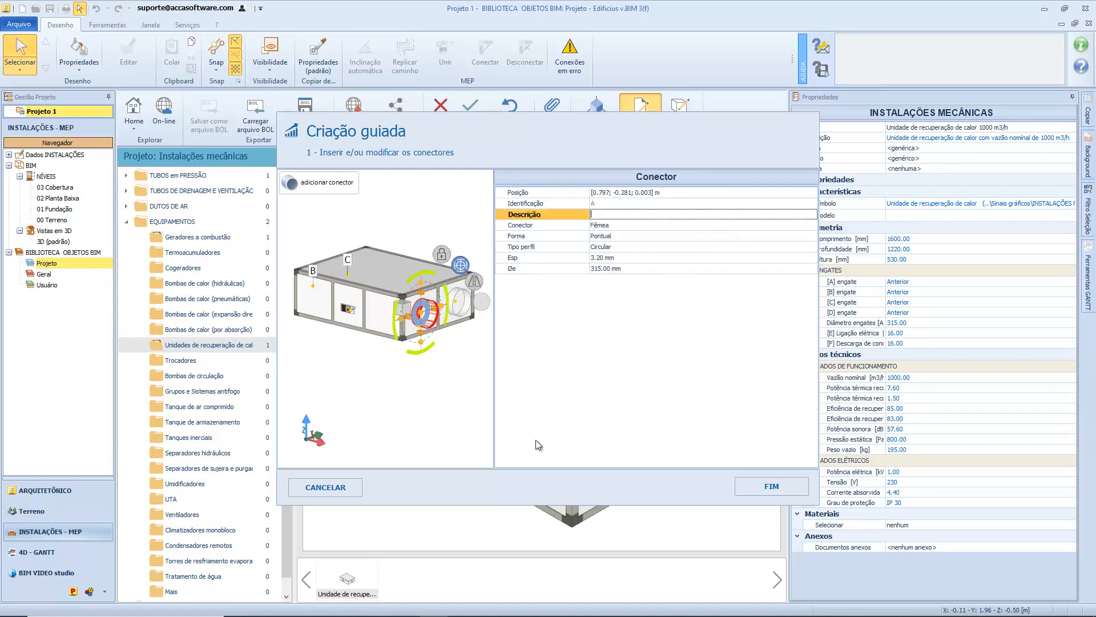
type("Conector")
key("Return")
Review the connection types available for duct connector A and try the Flange type.
left_click(781, 225)
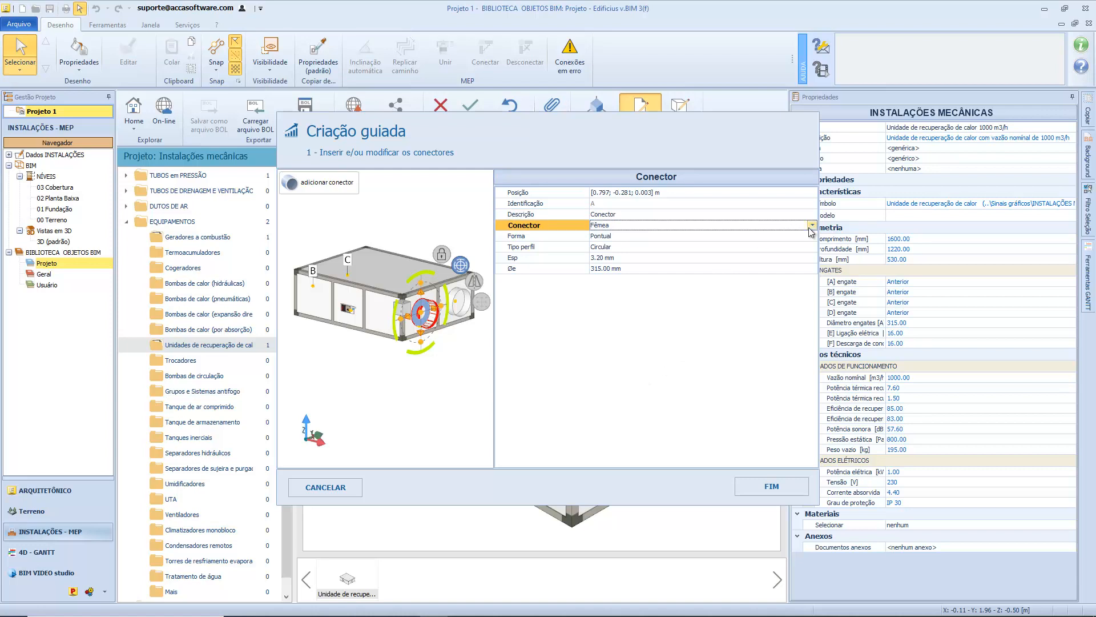
left_click(812, 226)
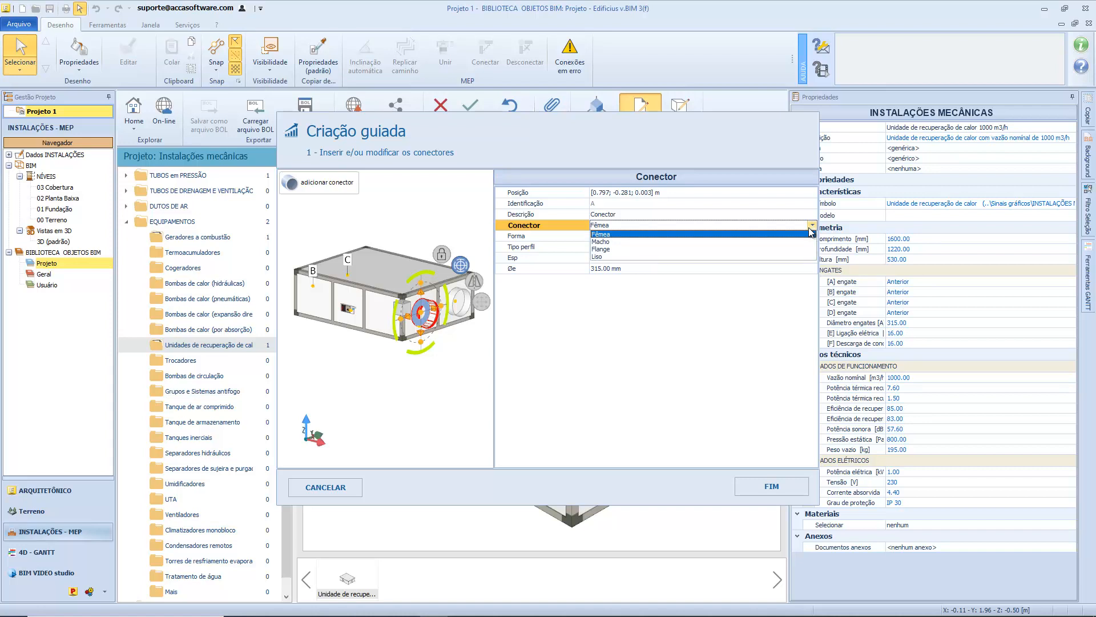
left_click(809, 229)
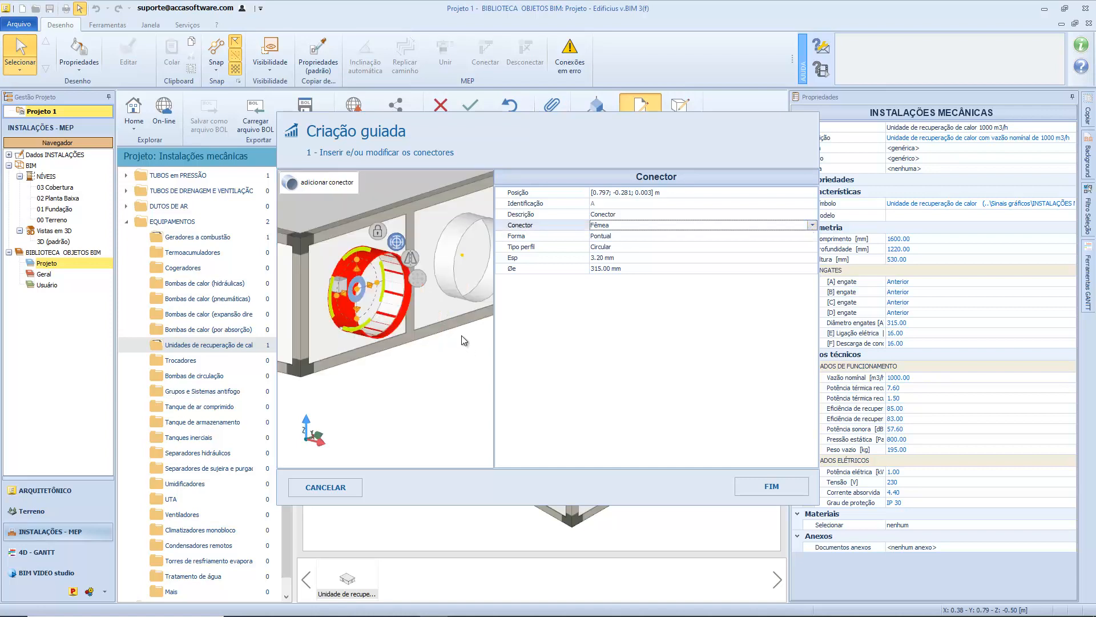
left_click(813, 225)
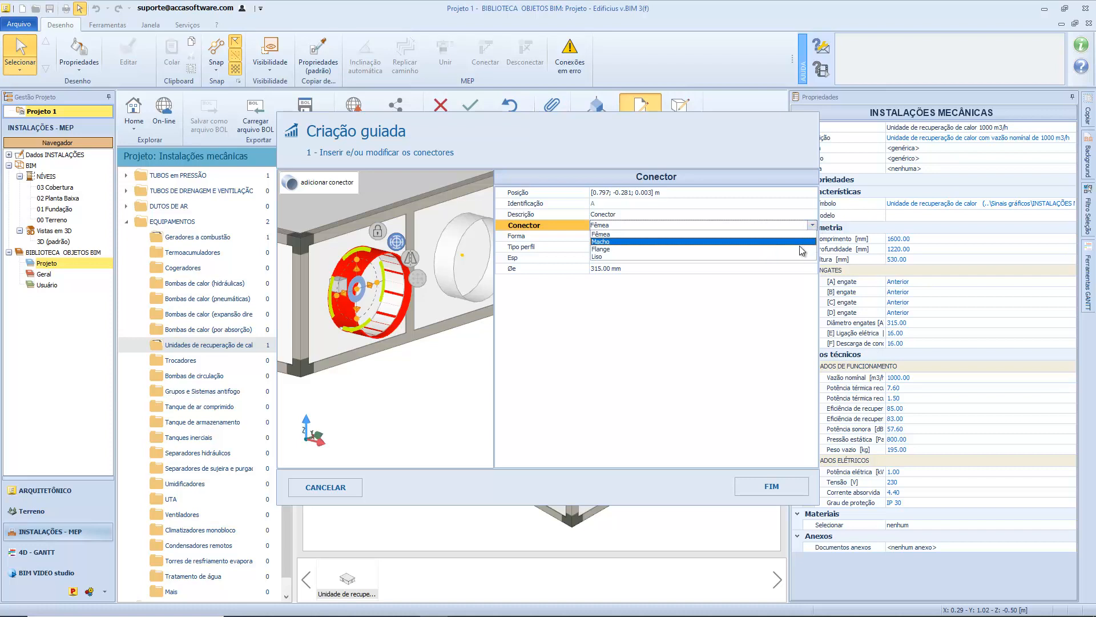
left_click(801, 250)
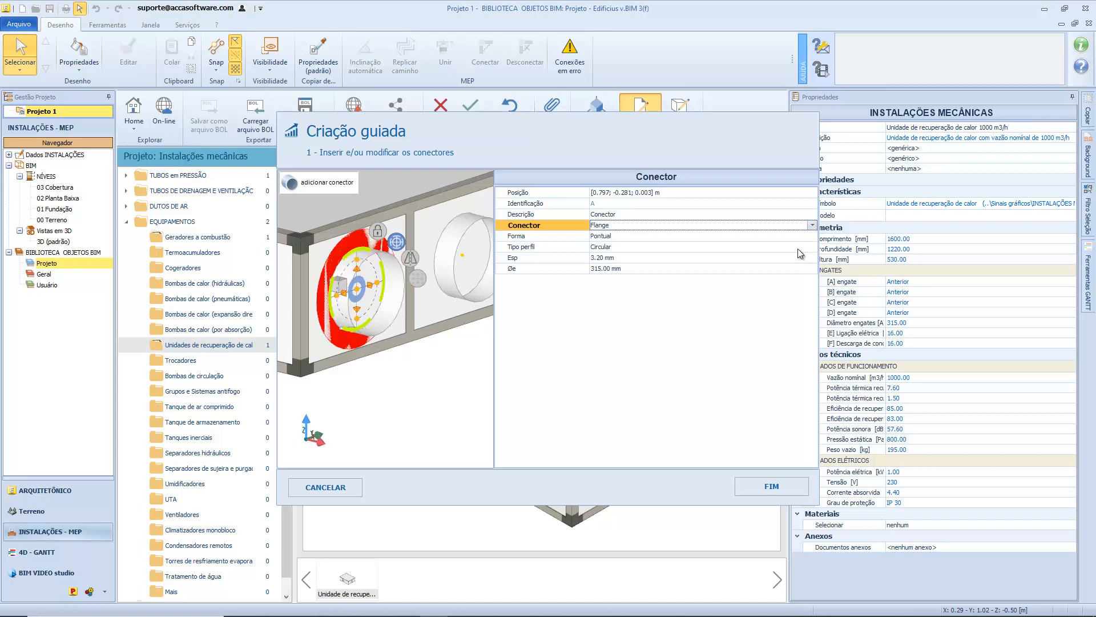
left_click(390, 360)
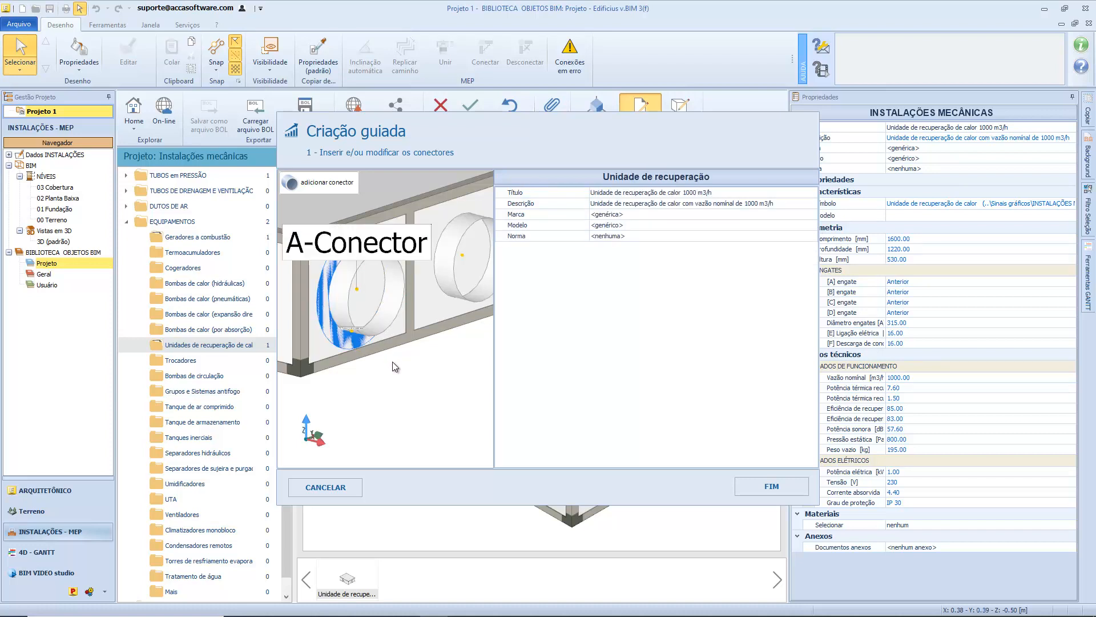
Set duct connector A's connection type back to Fêmea and choose Pontual as its shape (Forma).
left_click(353, 332)
left_click(811, 236)
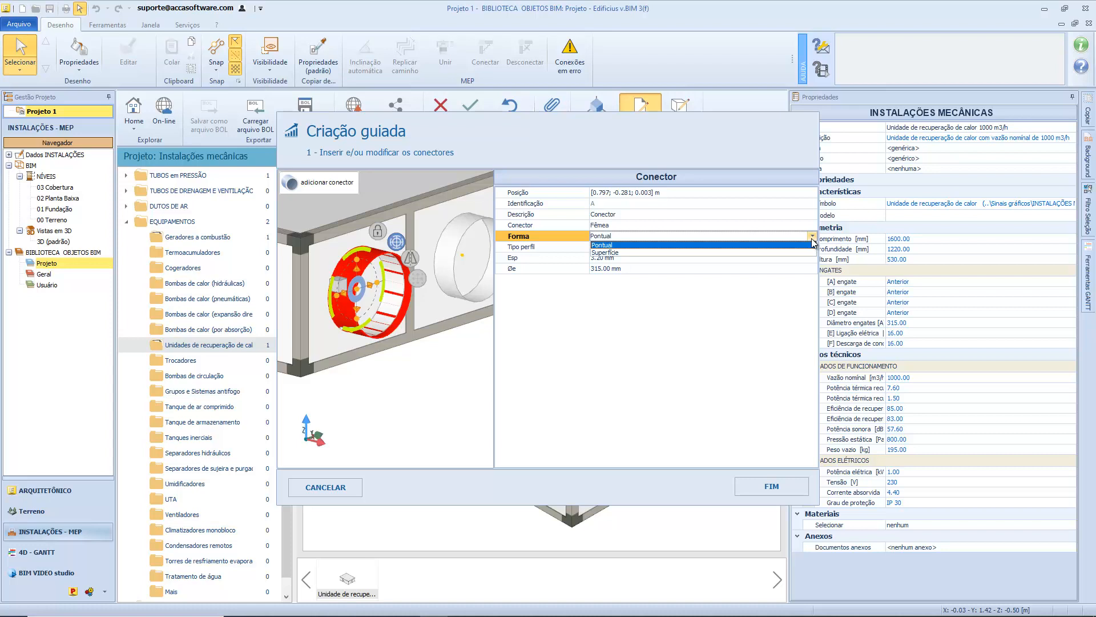
left_click(813, 244)
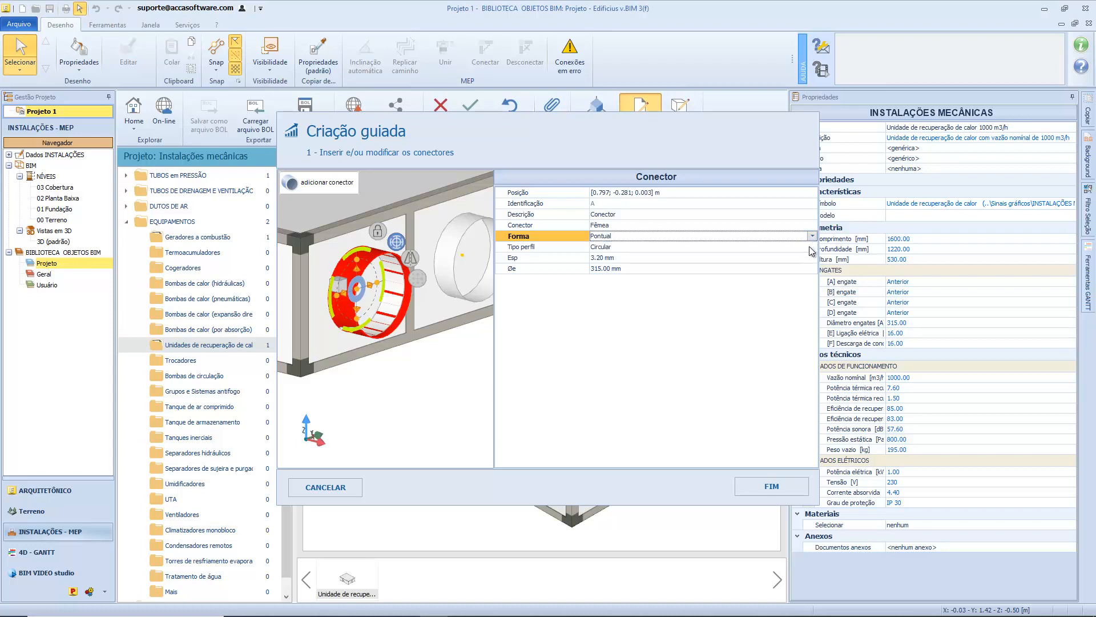
left_click(415, 354)
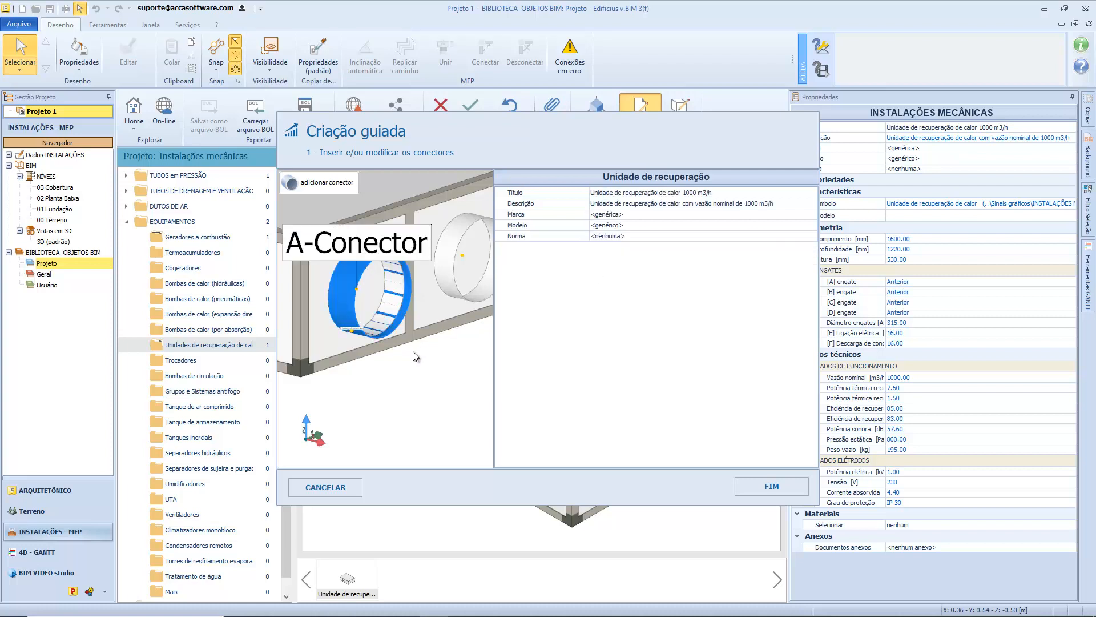
Change the shape (Forma) of duct connector A on the unit's end face to Superfície.
left_click(366, 330)
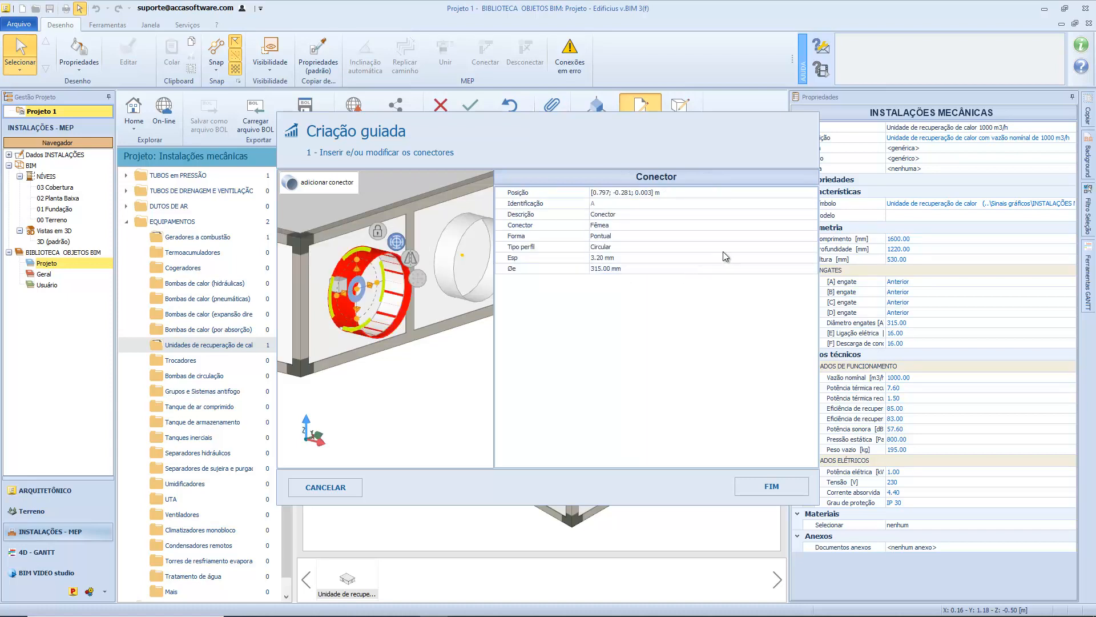
left_click(778, 236)
left_click(813, 236)
left_click(793, 252)
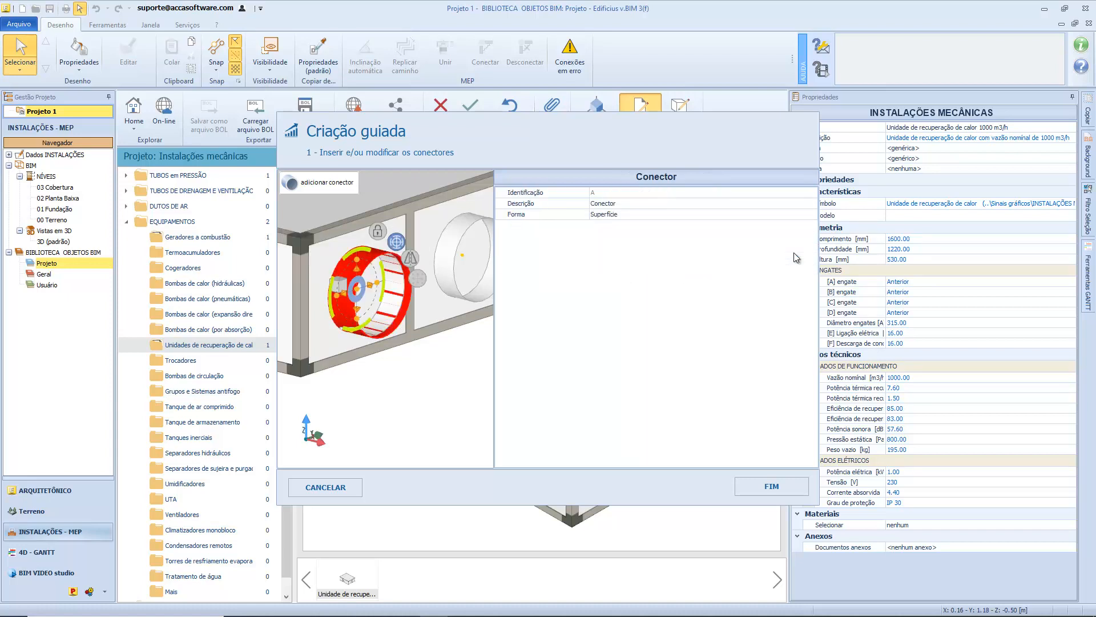
left_click(411, 350)
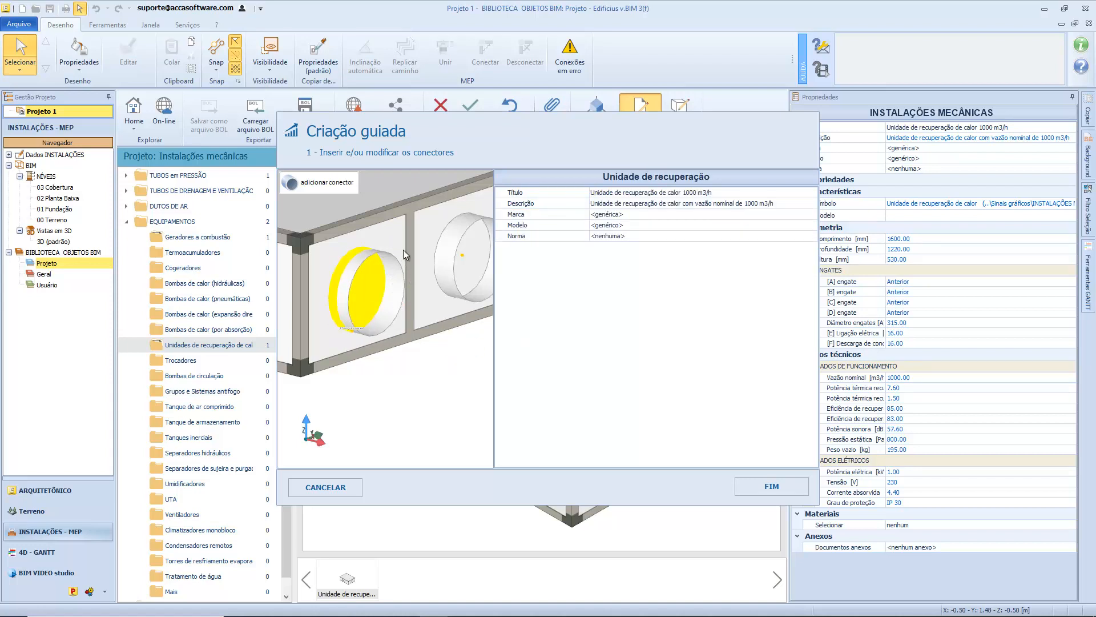
Set duct connector A's shape back to Pontual and its profile type (Tipo perfil) to Retangular.
left_click(372, 312)
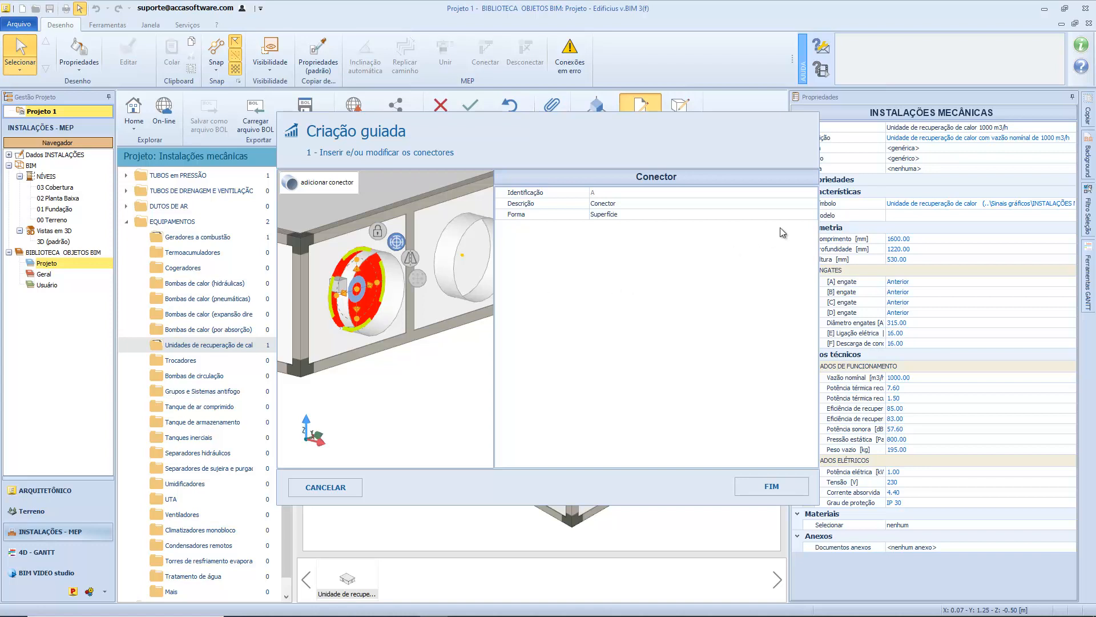
left_click(797, 216)
left_click(811, 215)
left_click(798, 229)
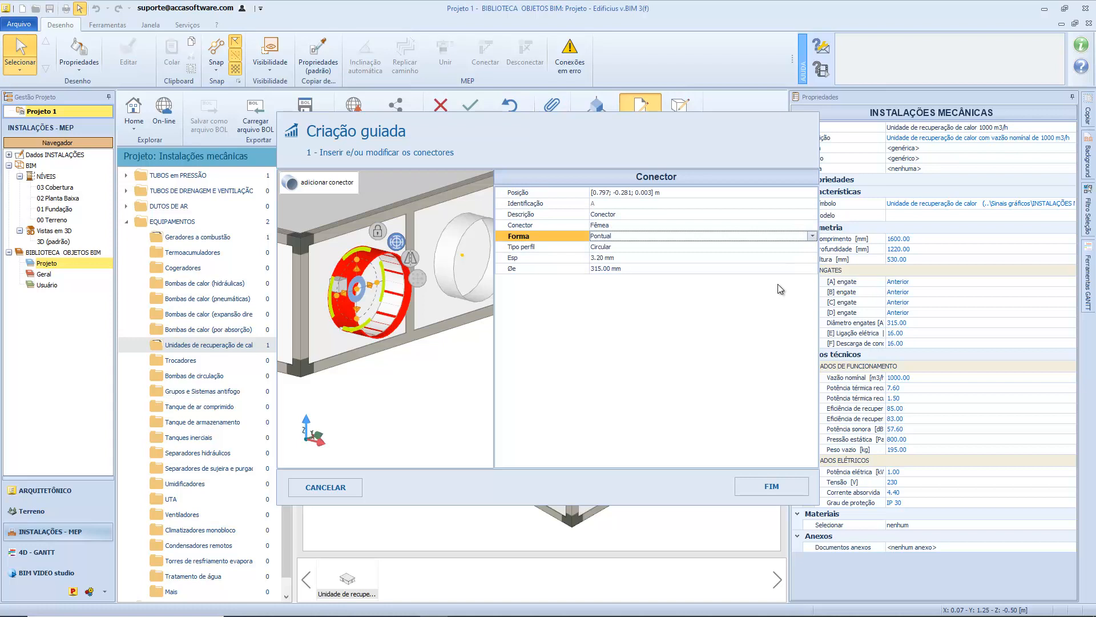
left_click(793, 247)
left_click(812, 248)
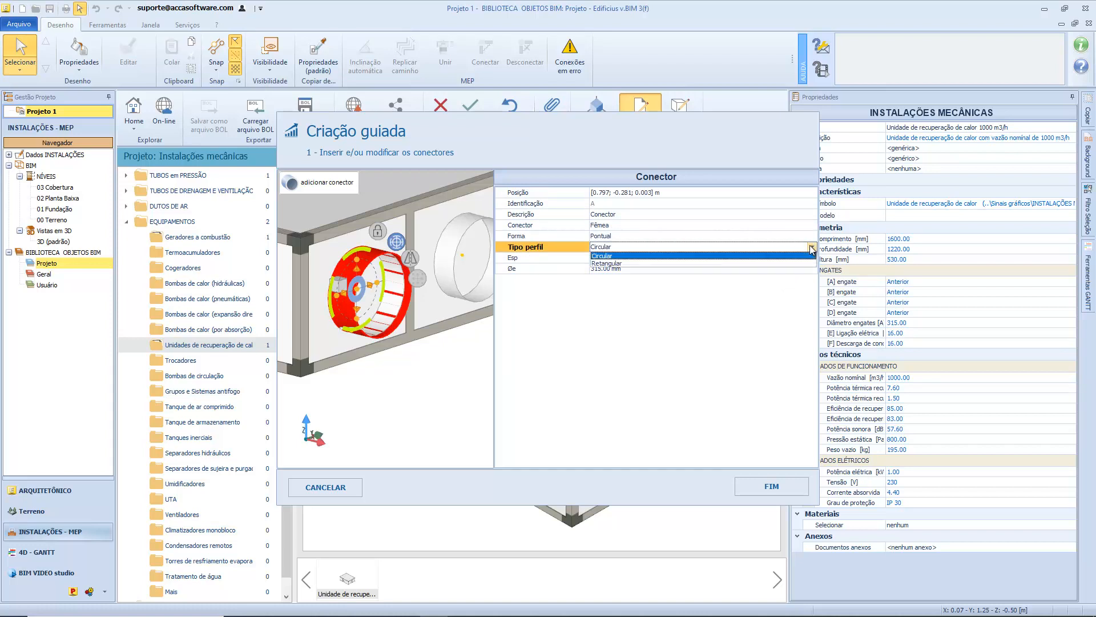
left_click(809, 263)
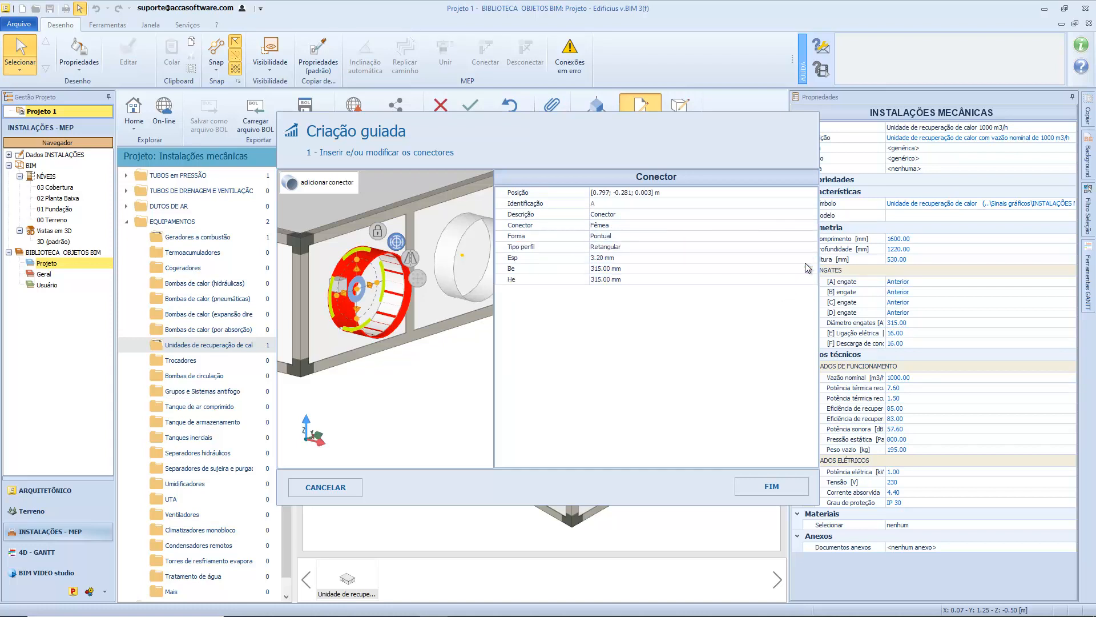
left_click(431, 361)
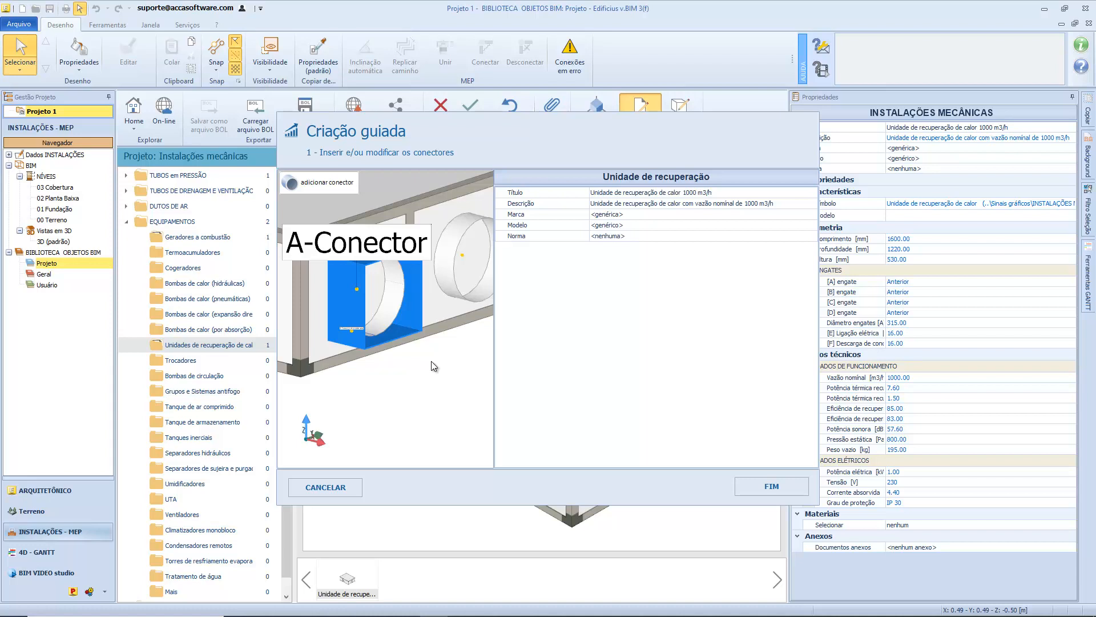
Switch duct connector A's profile type to Circular and back to Retangular for comparison.
left_click(356, 325)
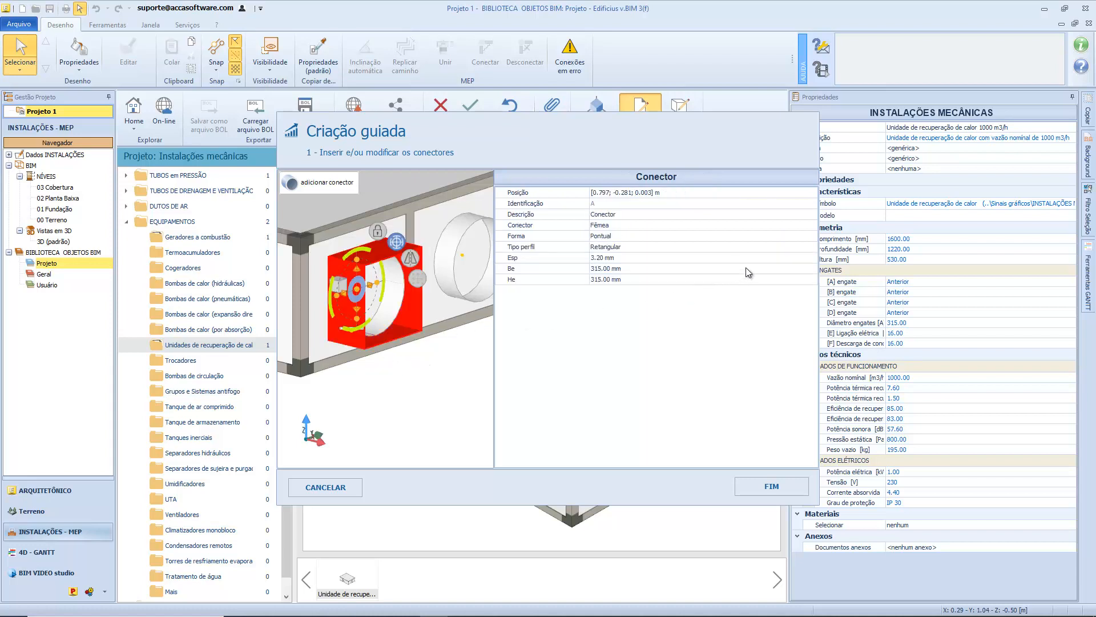
left_click(788, 247)
left_click(811, 247)
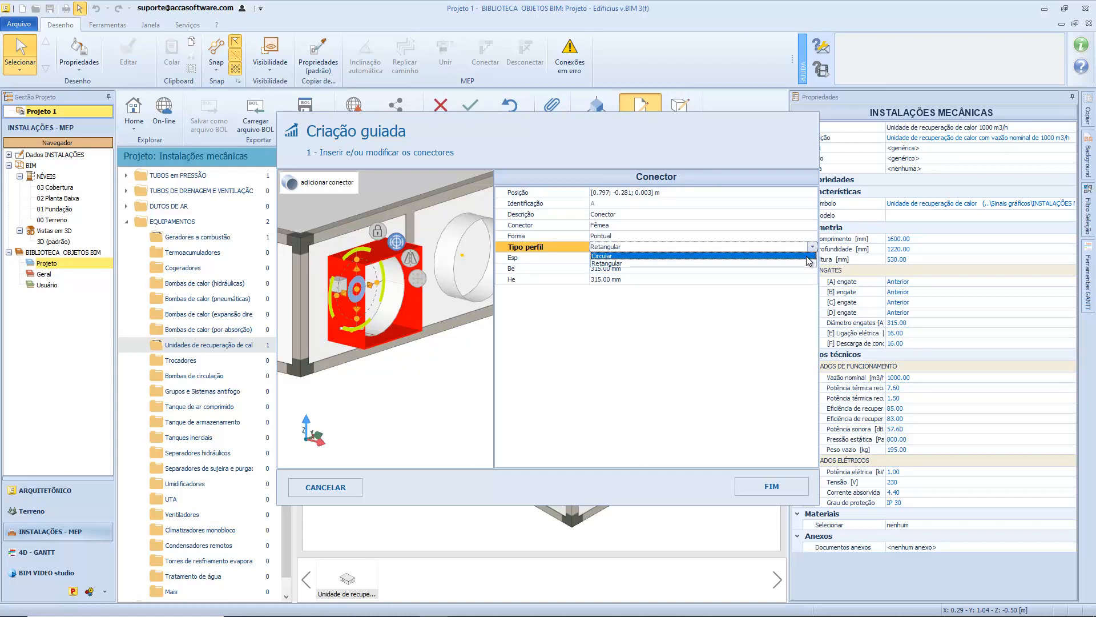
left_click(807, 256)
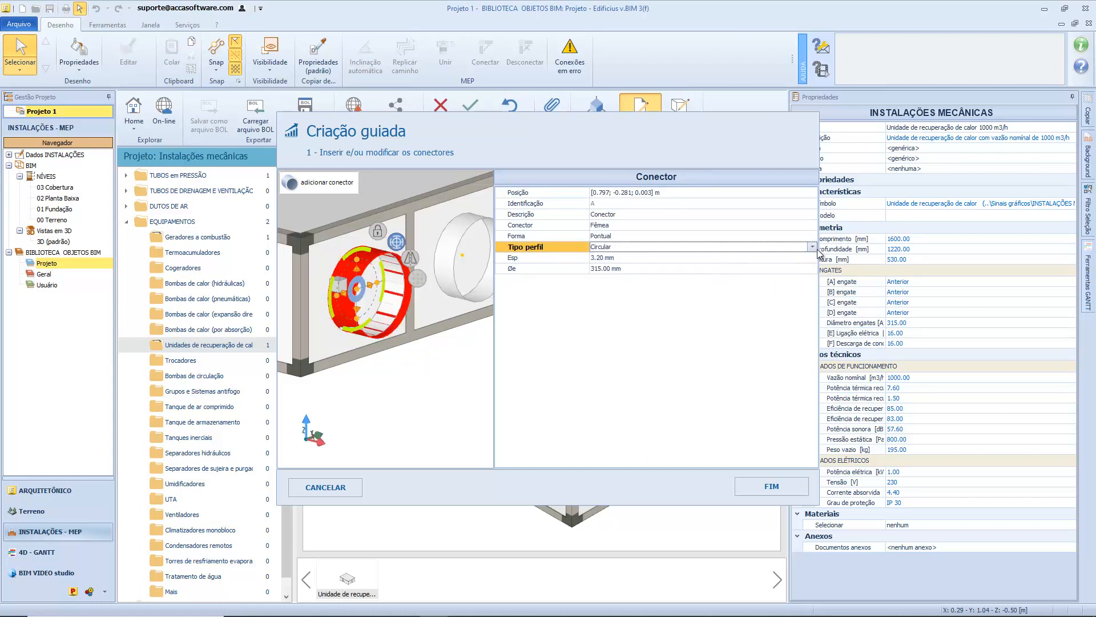
left_click(812, 247)
left_click(715, 265)
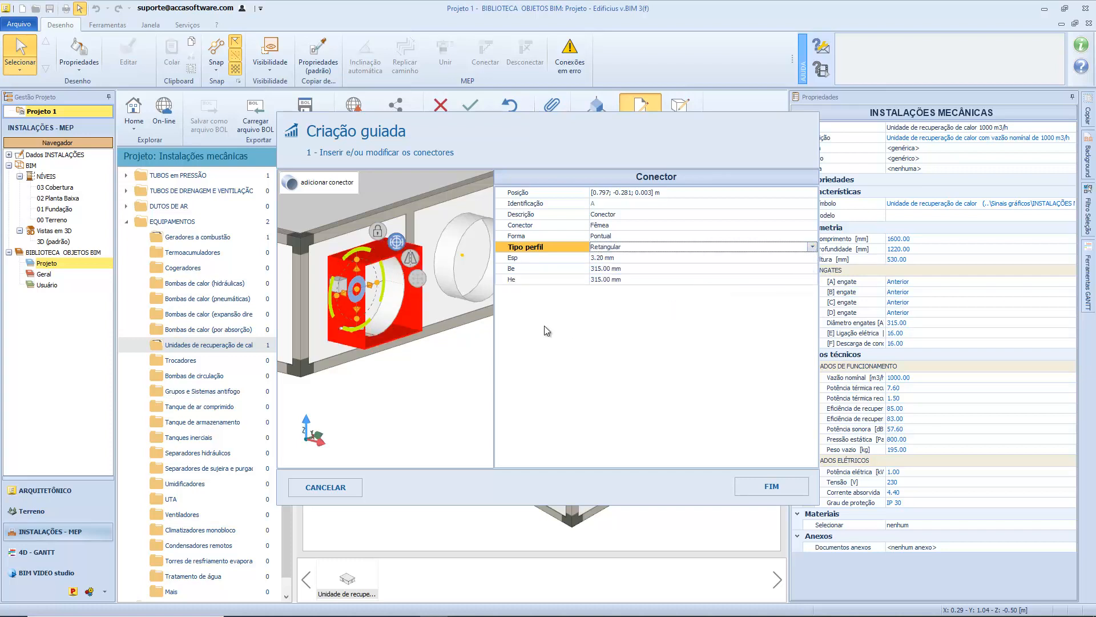
scroll(433, 334, "down", 5)
left_click(443, 351)
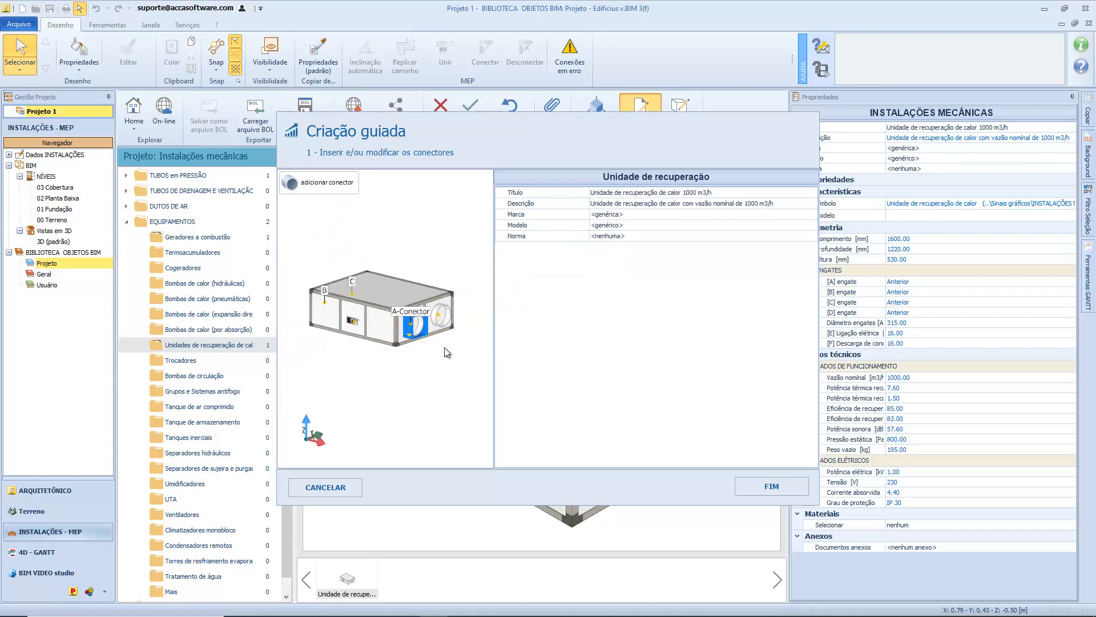
Add a new connector at the centre of the empty circular opening on the unit's end face.
left_click(316, 184)
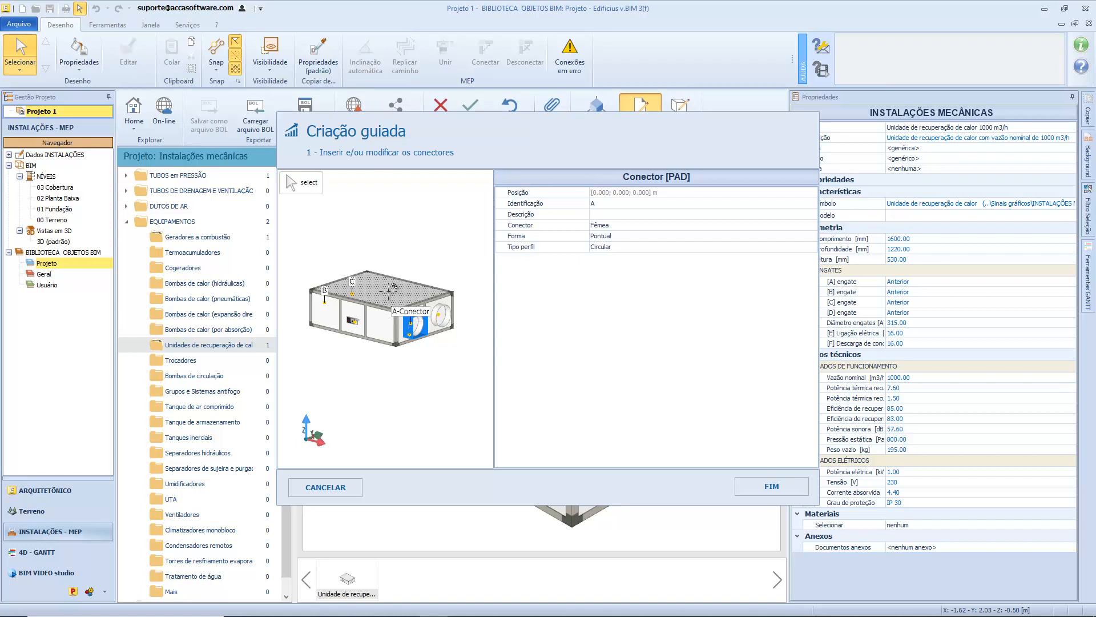
scroll(394, 285, "up", 5)
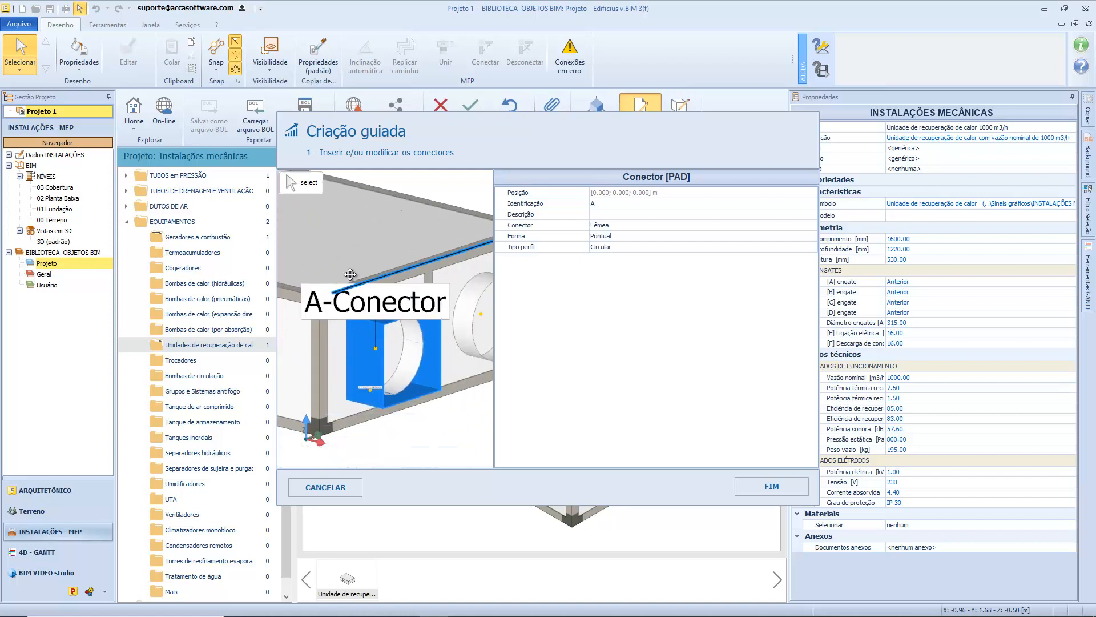
left_click(392, 295)
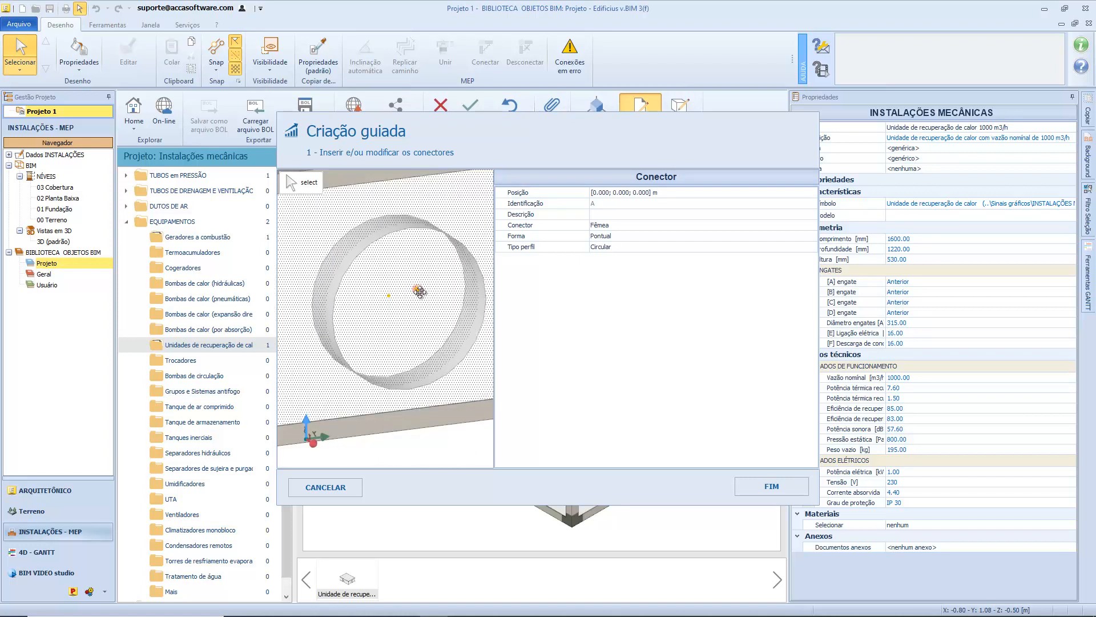
scroll(375, 323, "up", 3)
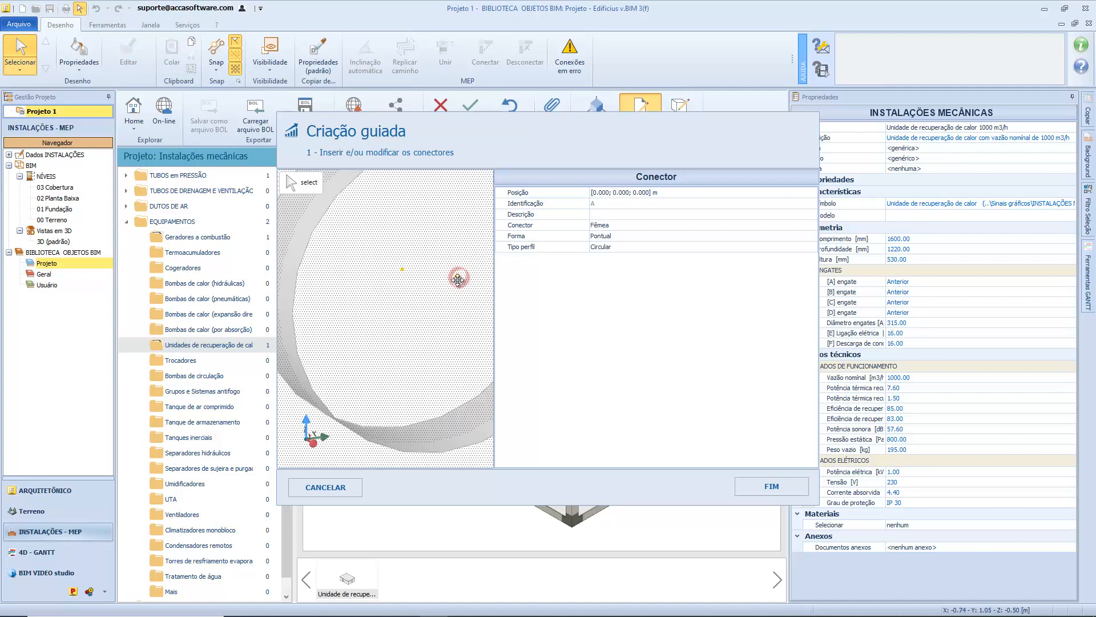
left_click(403, 269)
scroll(406, 267, "down", 3)
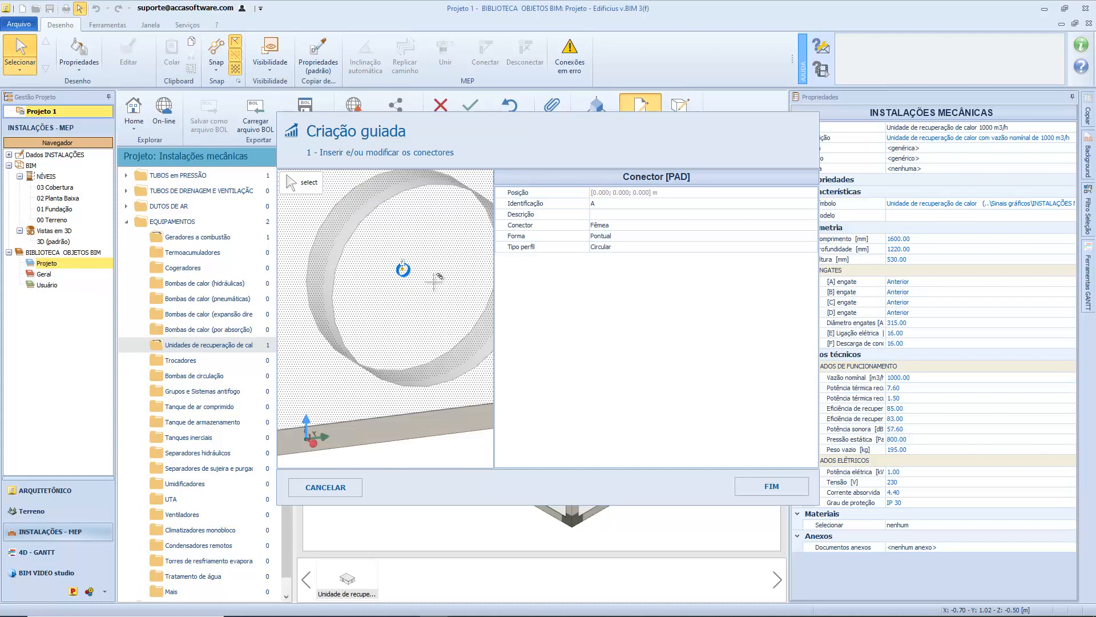
key("Escape")
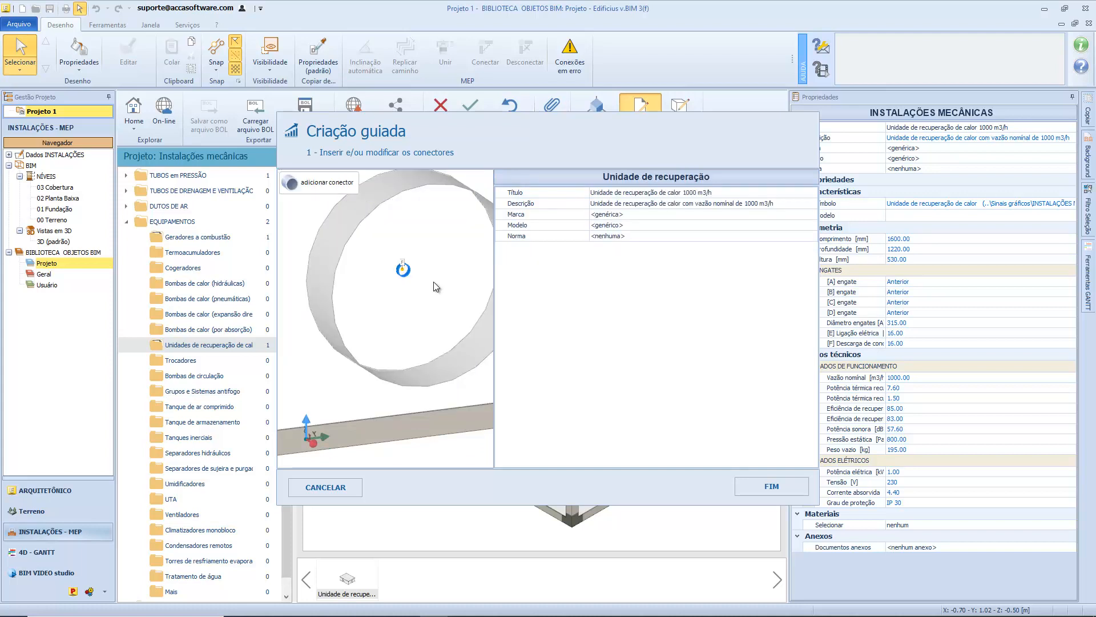
Change the shape (Forma) of the newly added connector in the circular opening to Superfície.
left_click(402, 269)
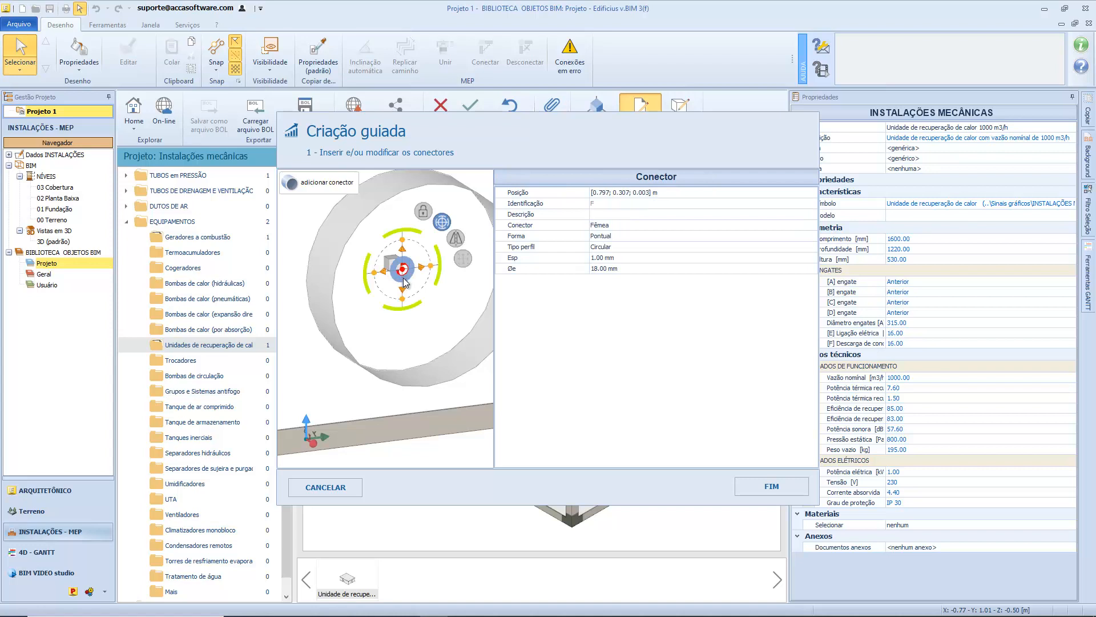
left_click(764, 238)
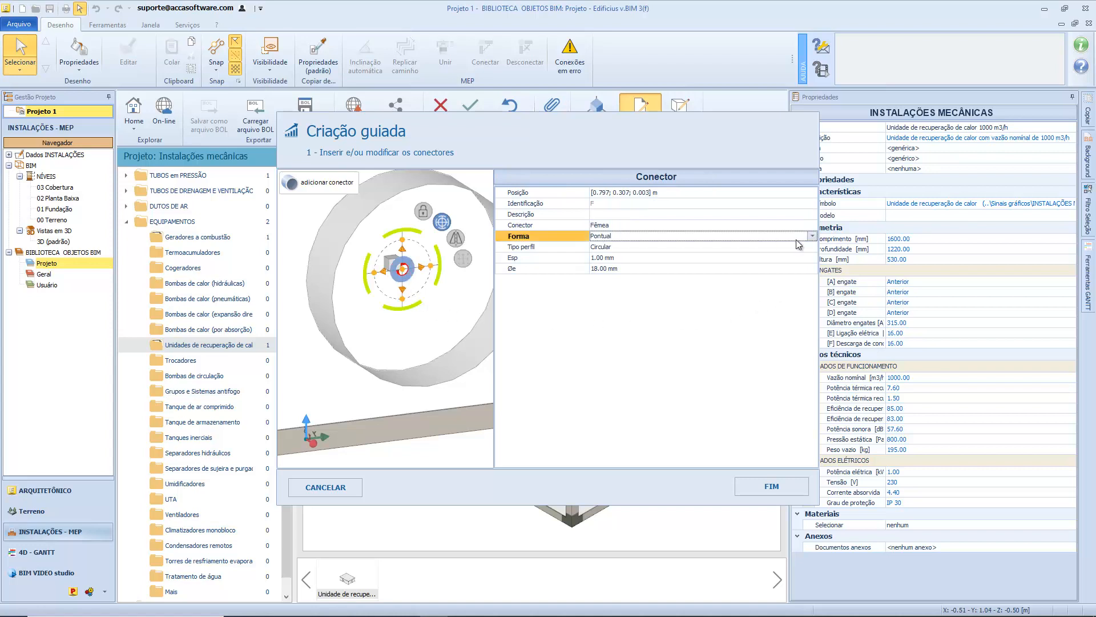
left_click(812, 236)
left_click(794, 251)
scroll(420, 304, "down", 3)
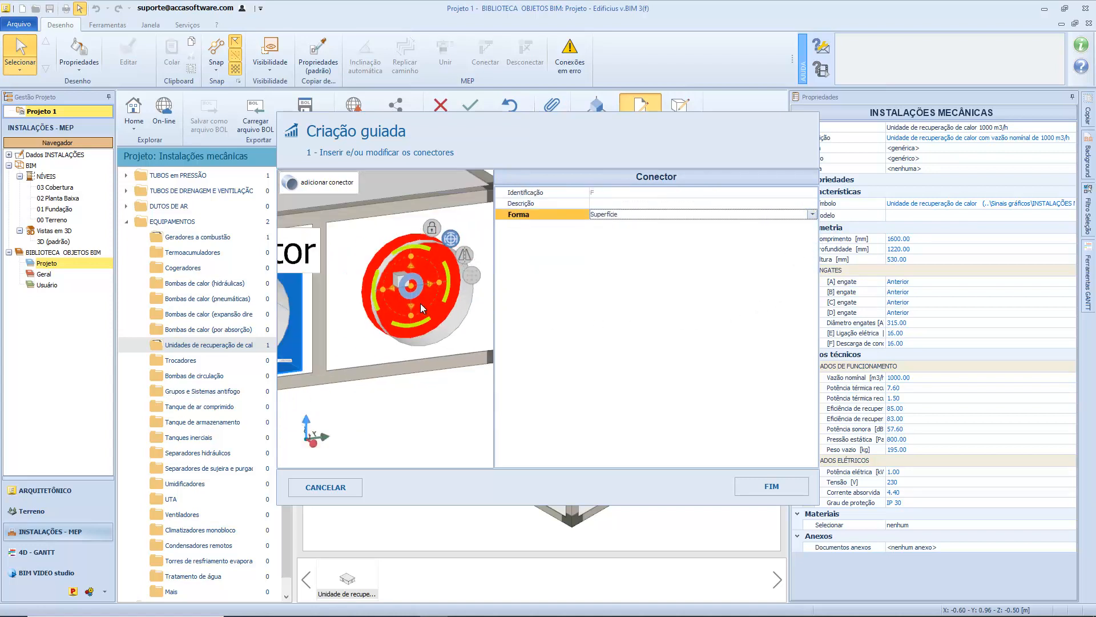
left_click(468, 327)
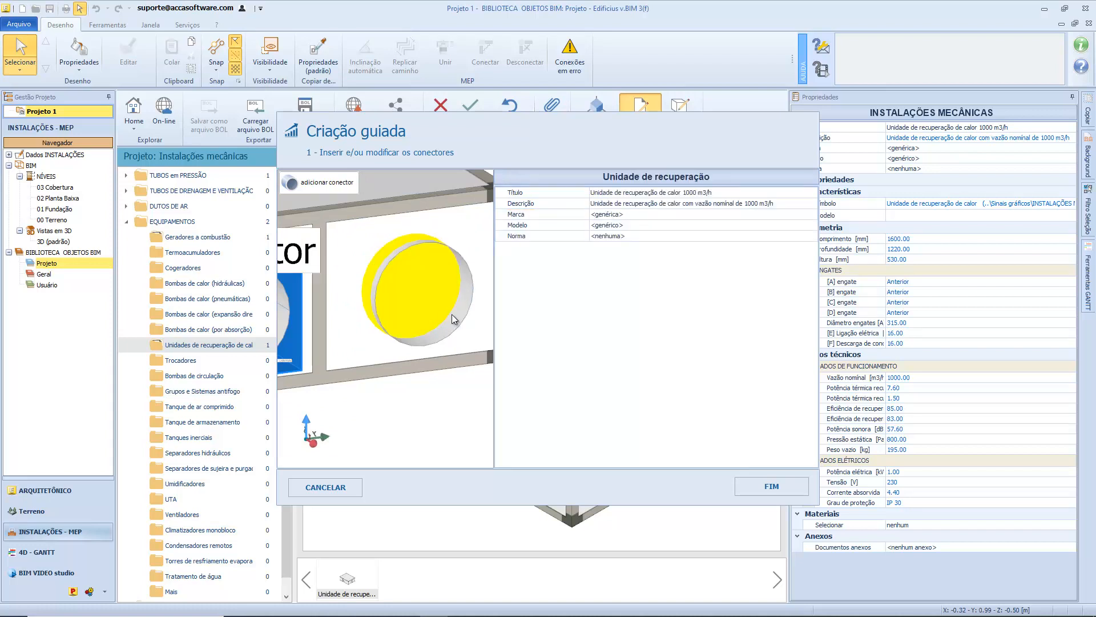
Set the shape of the new connector in the circular opening back to Pontual.
left_click(437, 296)
left_click(764, 215)
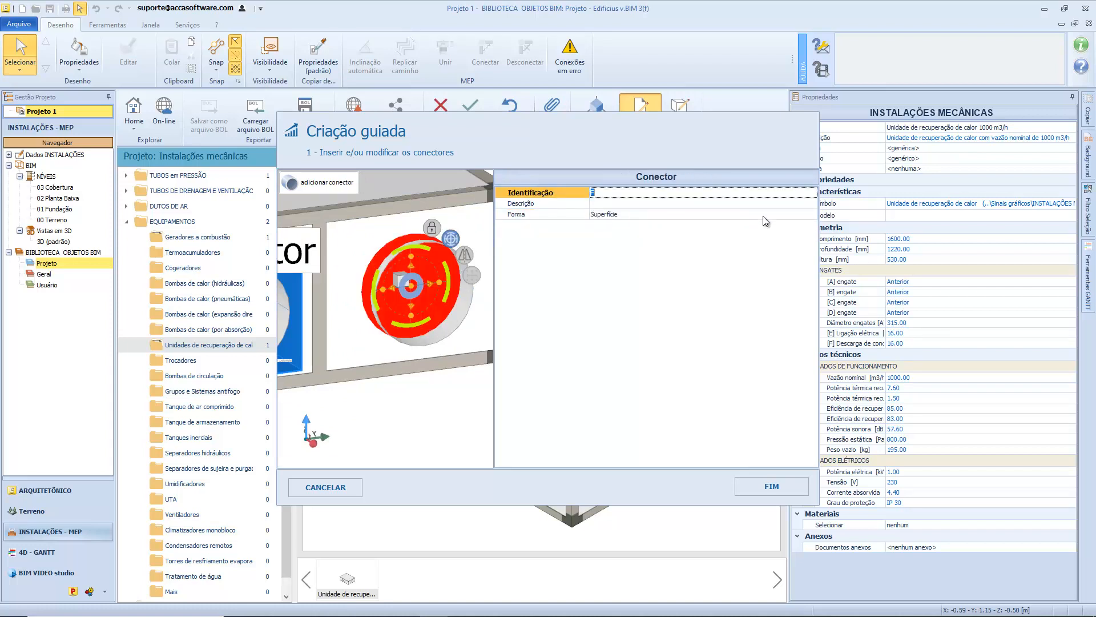
left_click(766, 214)
left_click(809, 217)
left_click(780, 225)
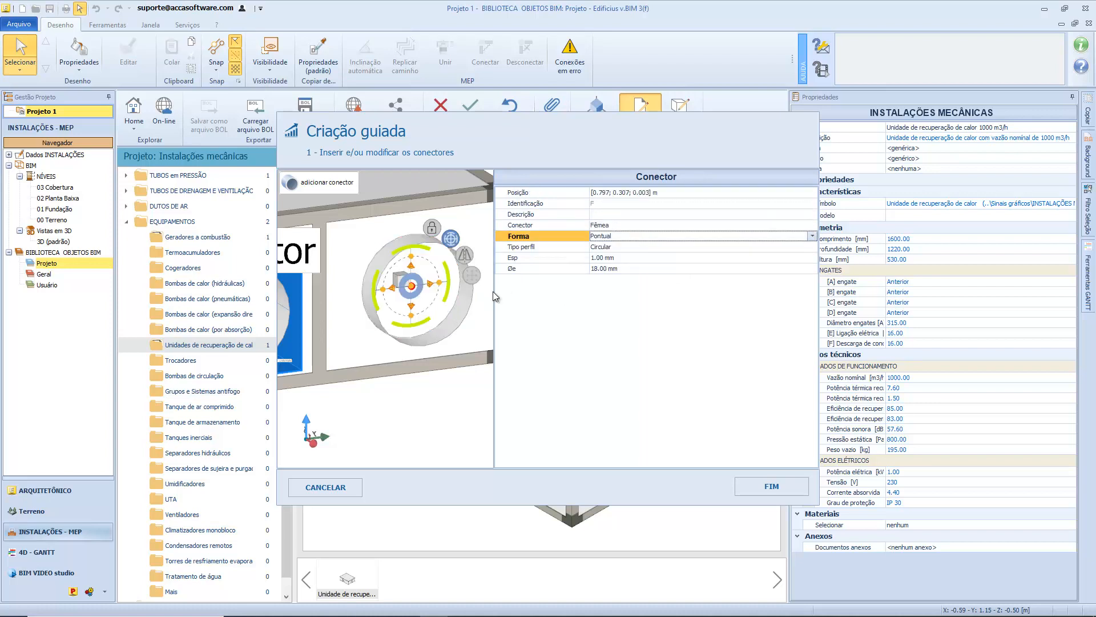
left_click(474, 324)
left_click(411, 291)
left_click(411, 288)
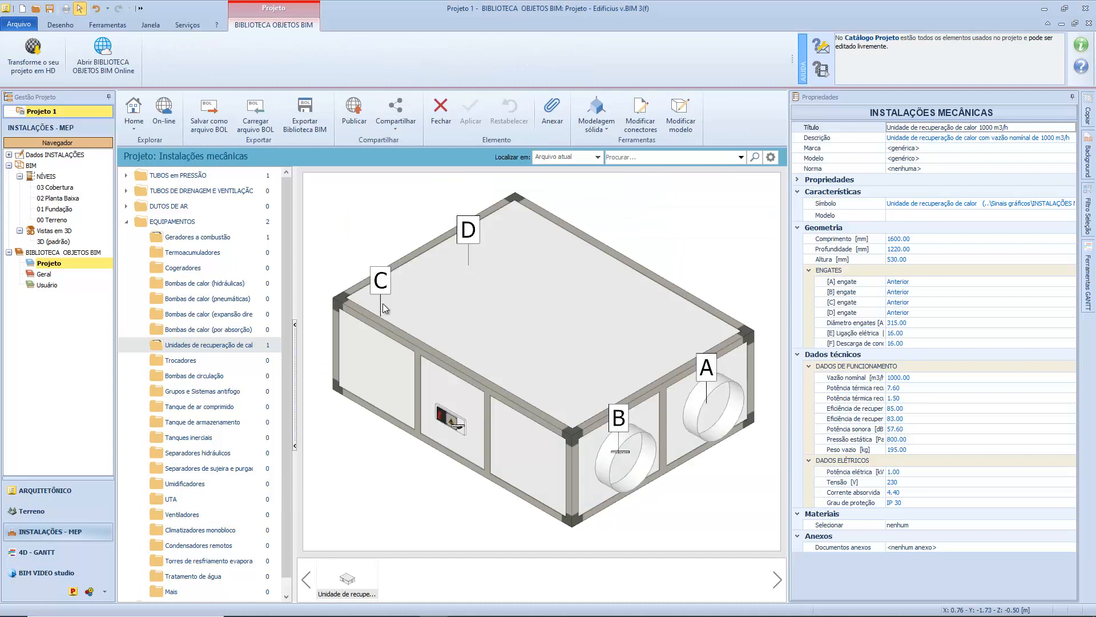
Change the object's model to "Unidade de recuperação de calor estático de fluxos cruzados de parede" and proceed to its characteristic data.
left_click(679, 124)
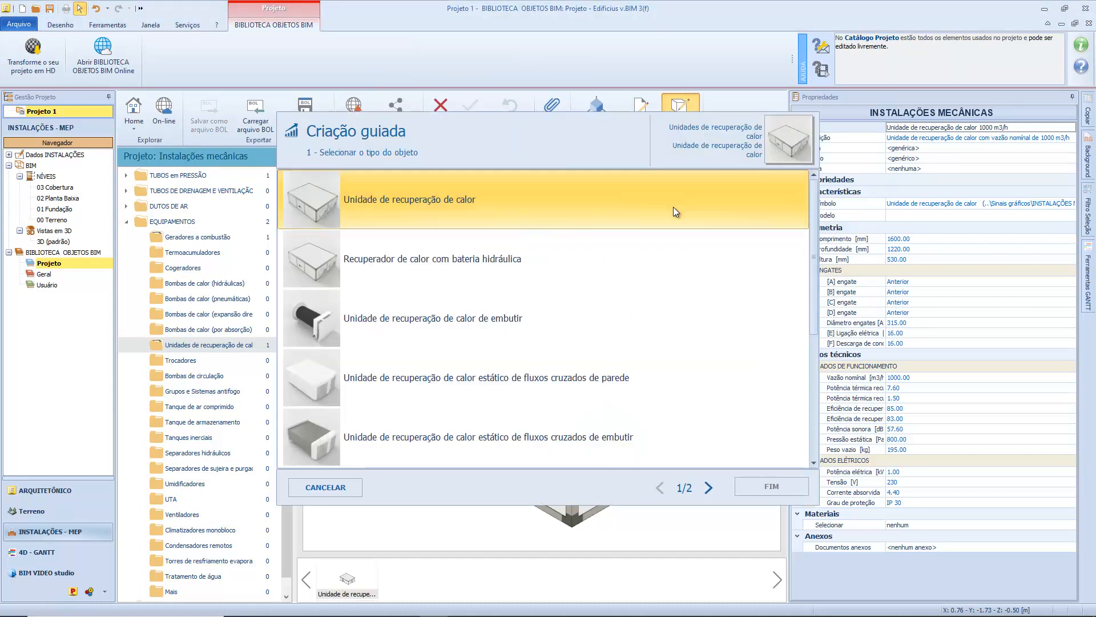
scroll(693, 280, "down", 2)
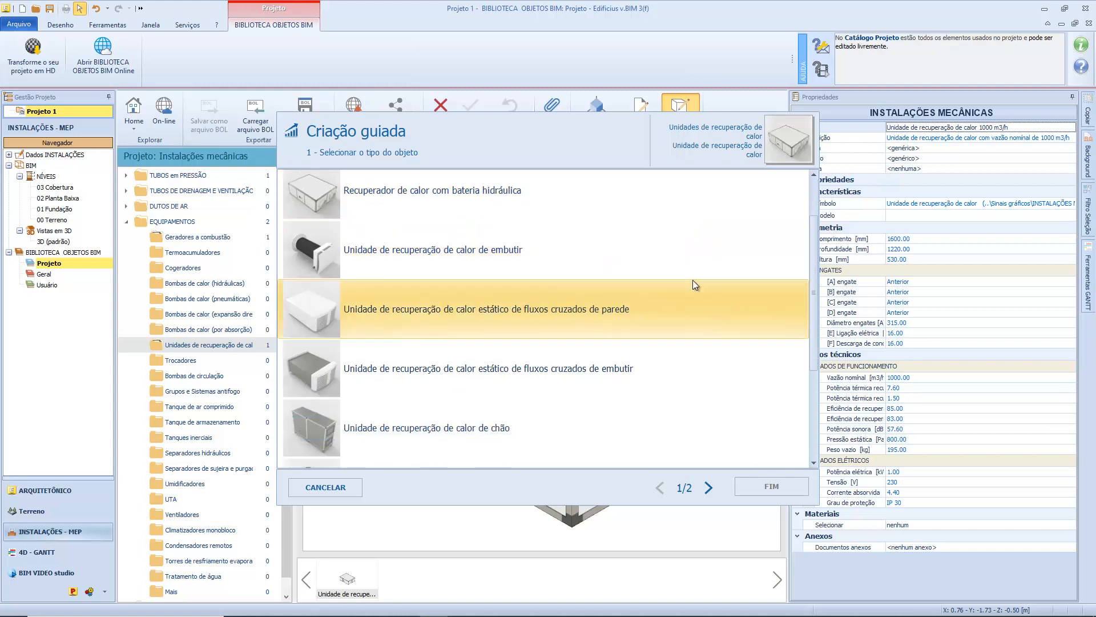
left_click(676, 314)
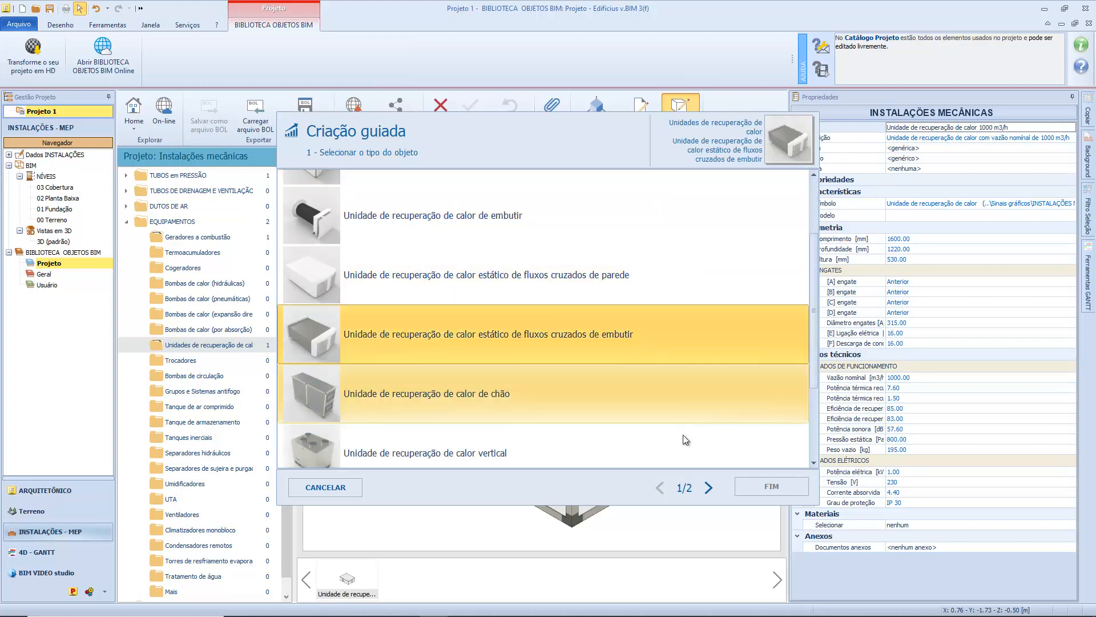
left_click(708, 488)
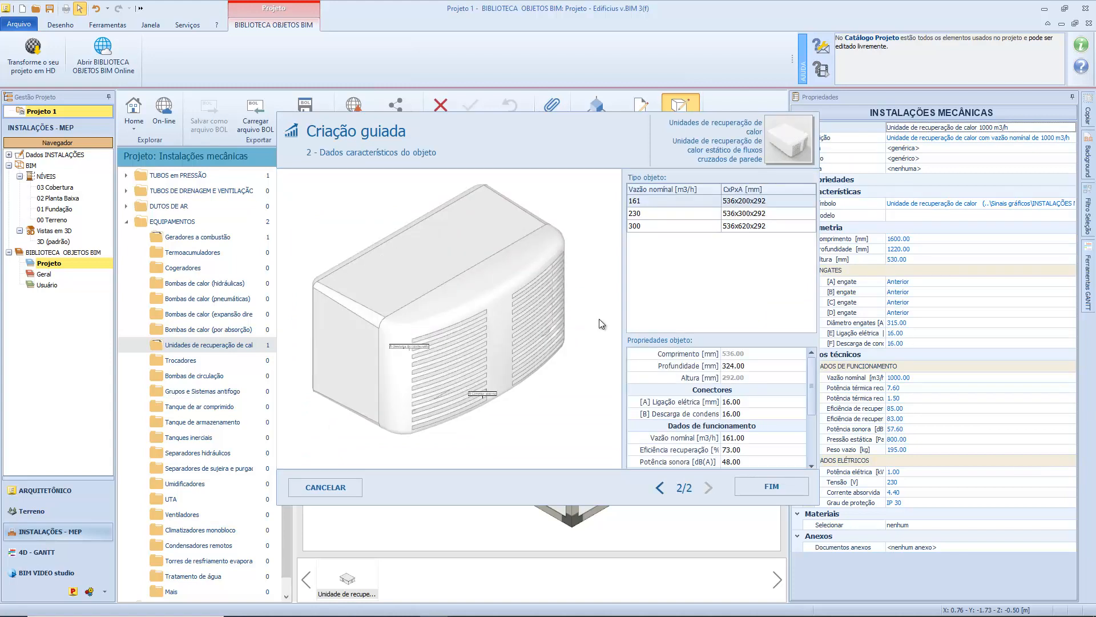
Inspect the wall-mounted recovery unit in the preview and set its depth (Profundidade) to 600 mm.
left_click_drag(598, 318, 567, 324)
scroll(564, 321, "up", 2)
scroll(473, 347, "up", 4)
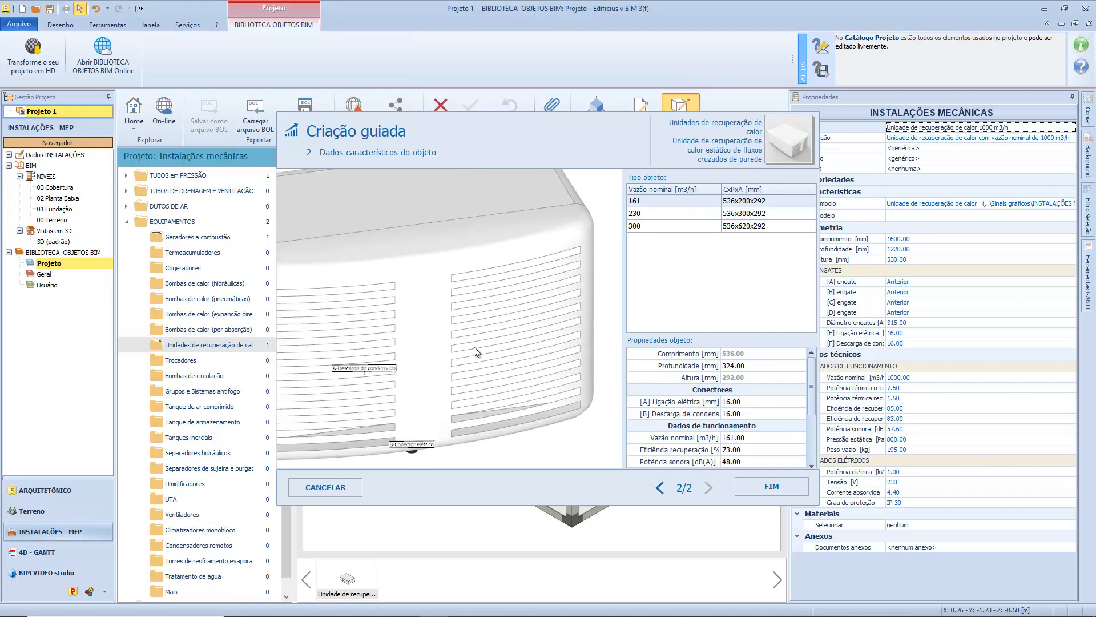
scroll(458, 349, "down", 5)
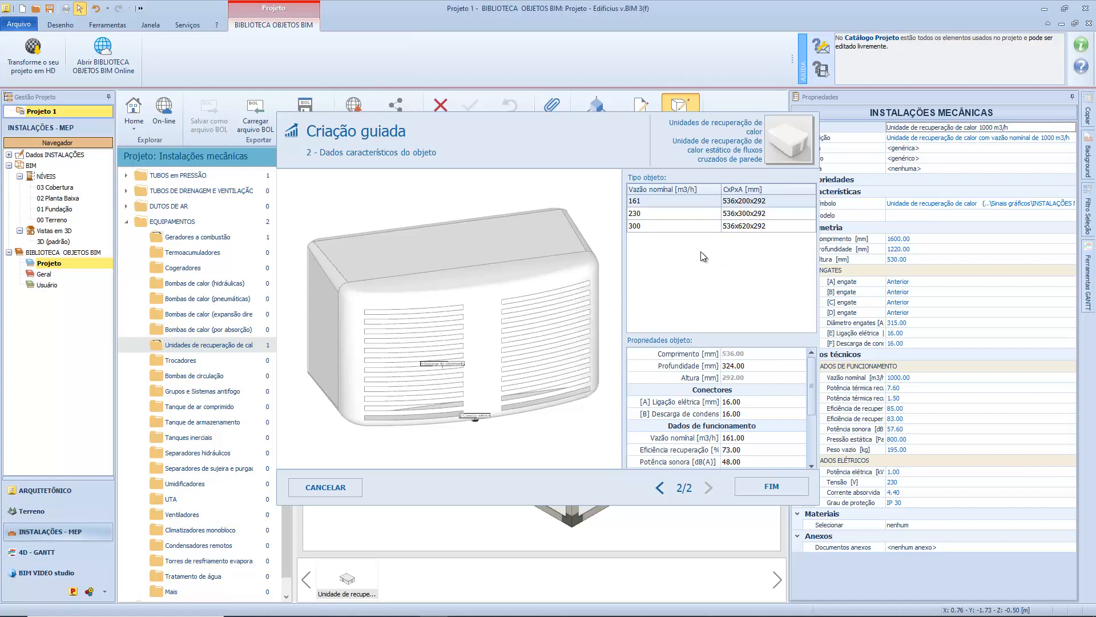
left_click(745, 368)
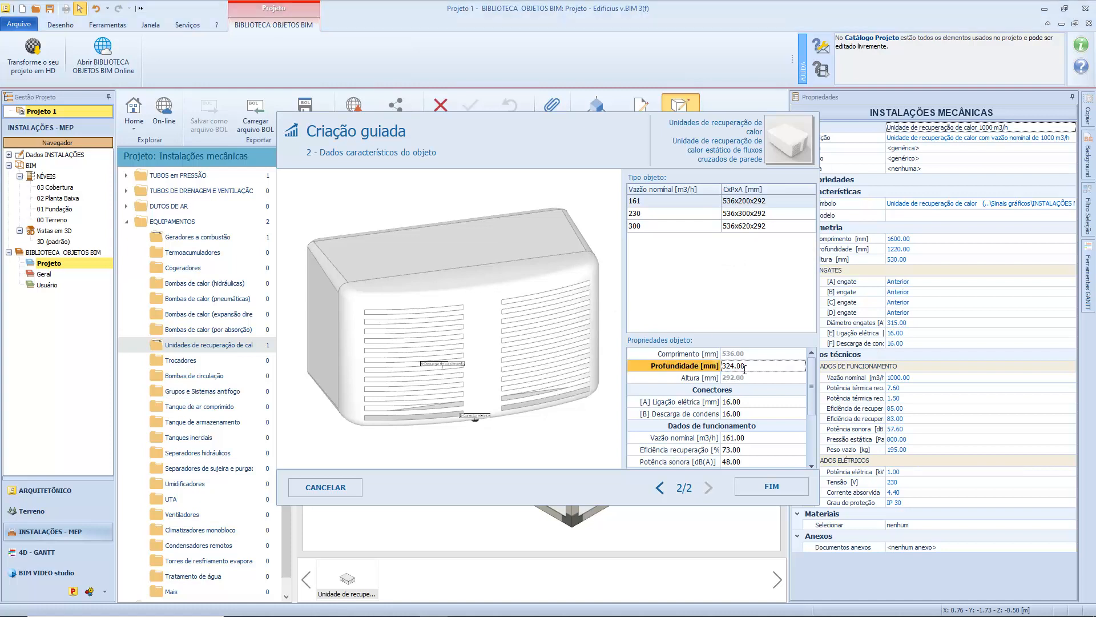
double_click(745, 368)
type("600")
key("Return")
Try to set the wall-mounted recovery unit's depth (Profundidade) to 5000 mm.
double_click(759, 366)
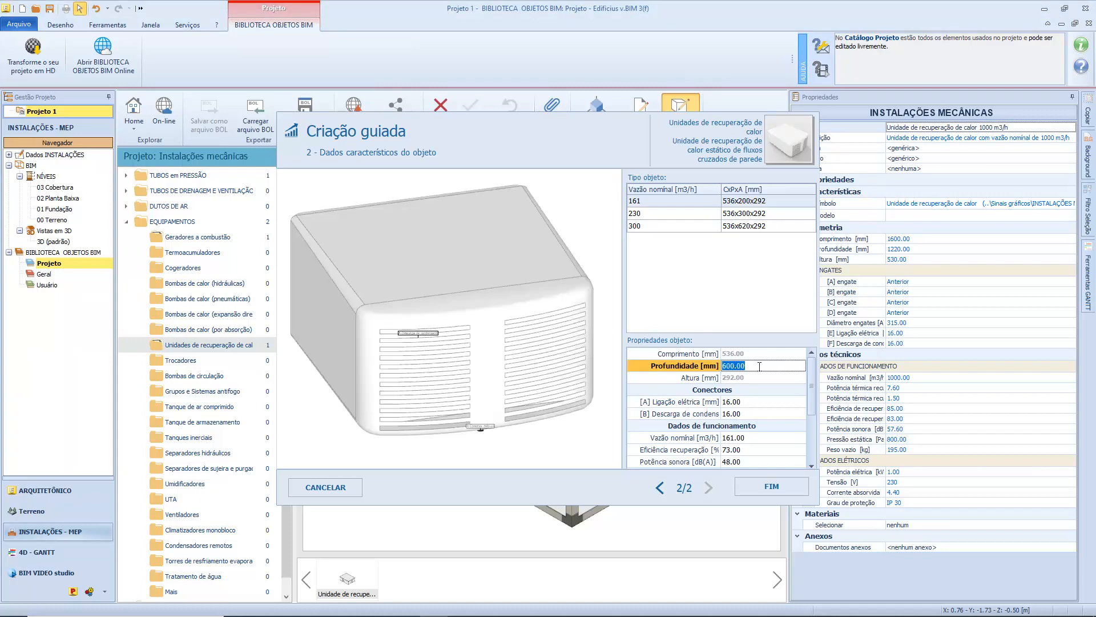
type("5000.00")
key("Return")
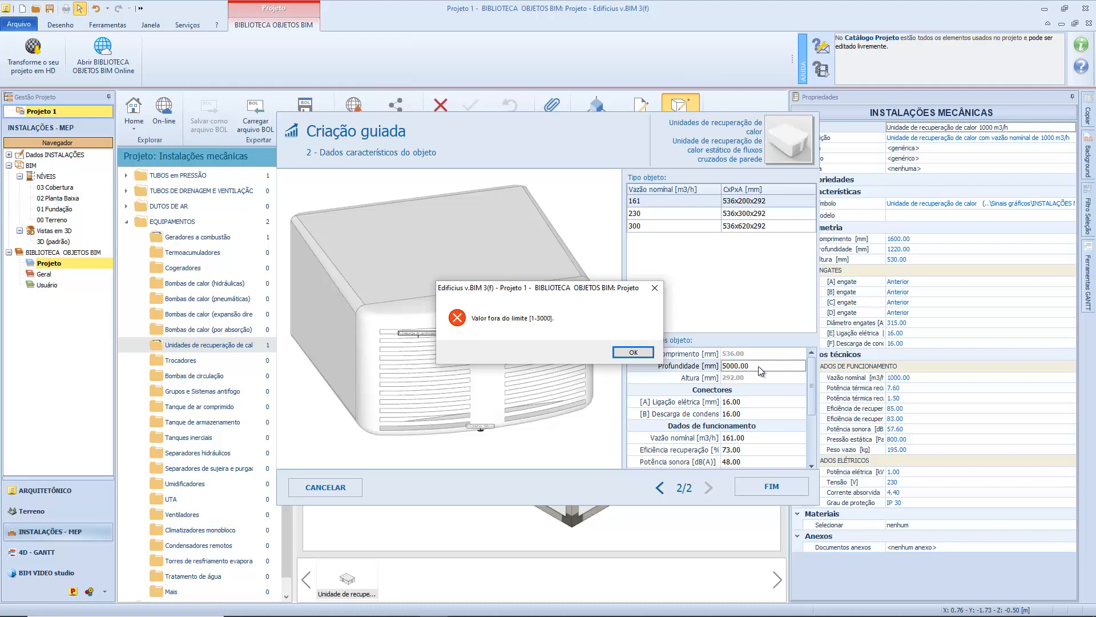
Set the wall-mounted recovery unit's depth (Profundidade) to 700 mm and finish the guided creation.
key("Return")
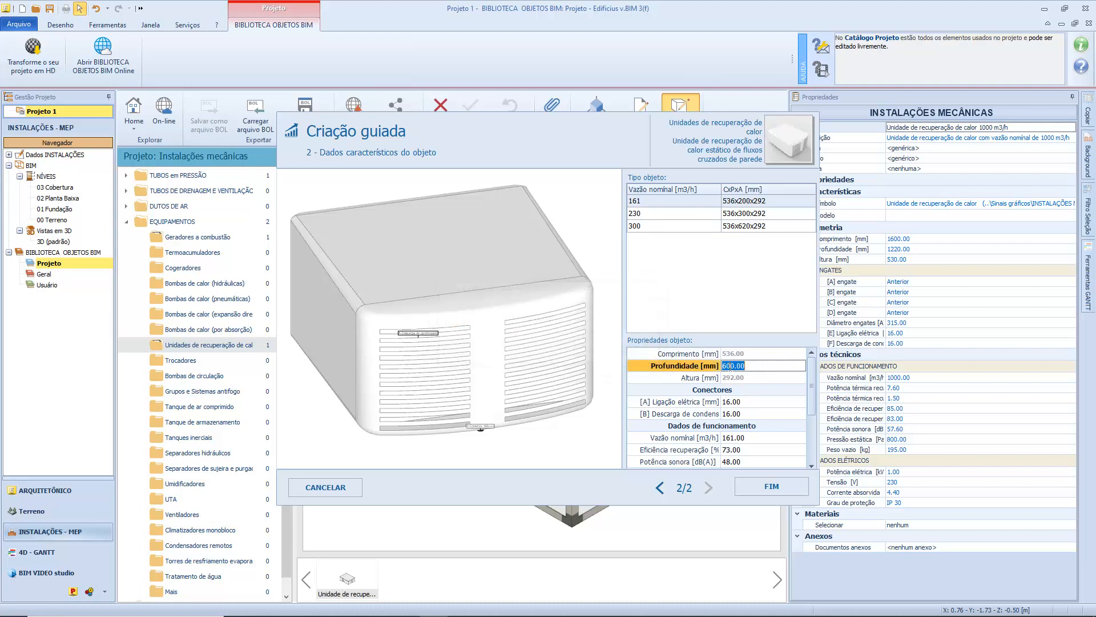
type("700.00")
key("Return")
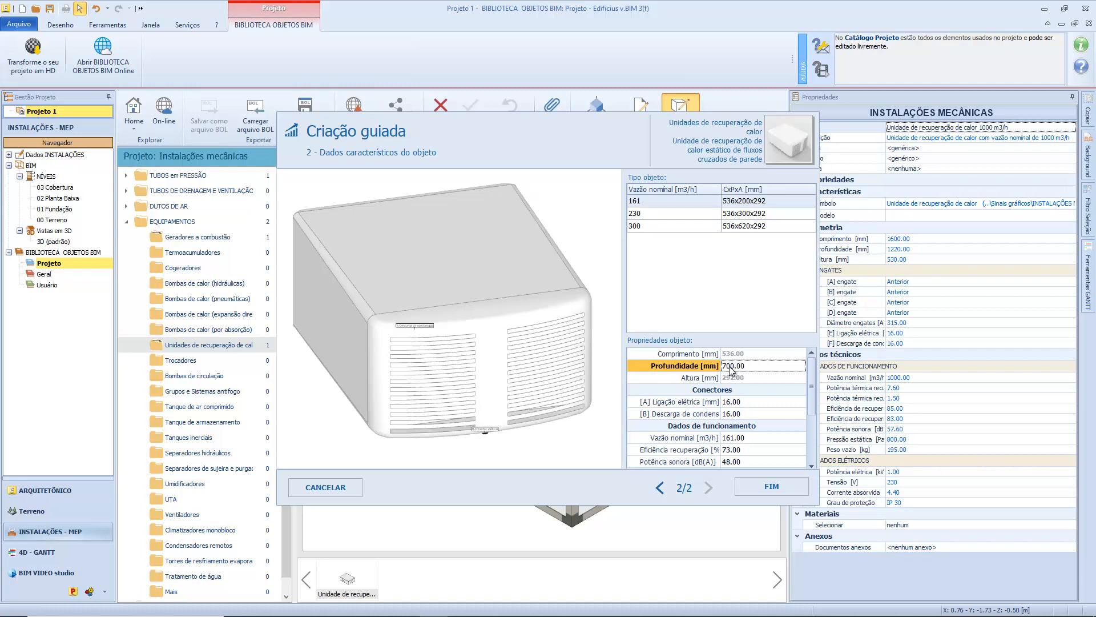
left_click(757, 484)
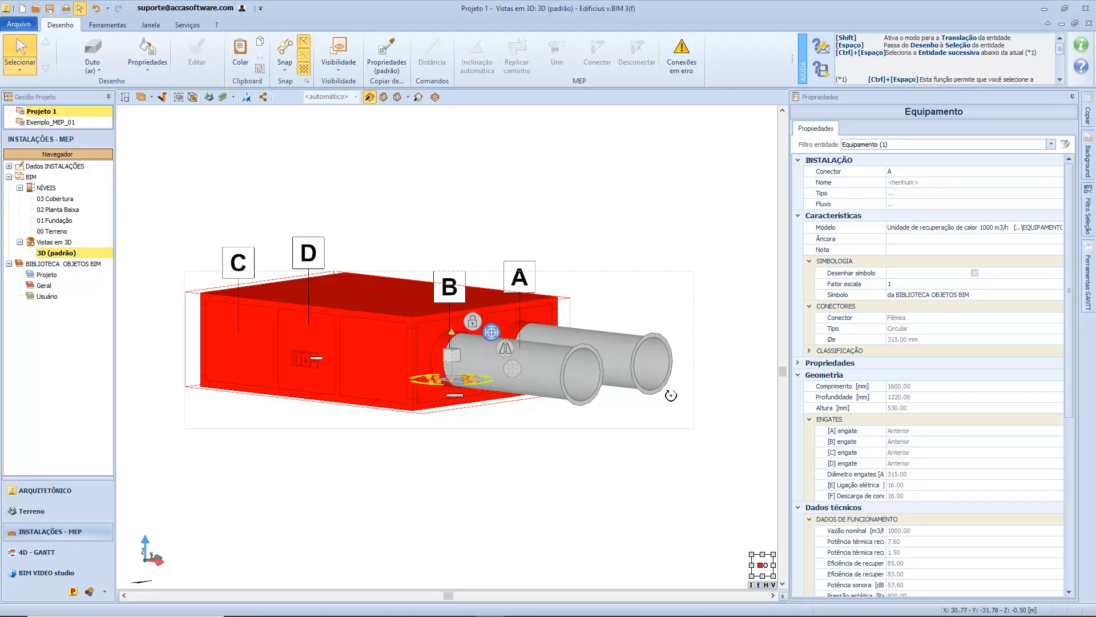
Check the models offered by the project library for the heat recovery unit in the 3D view, leaving its model unchanged.
middle_click_drag(662, 399, 672, 400)
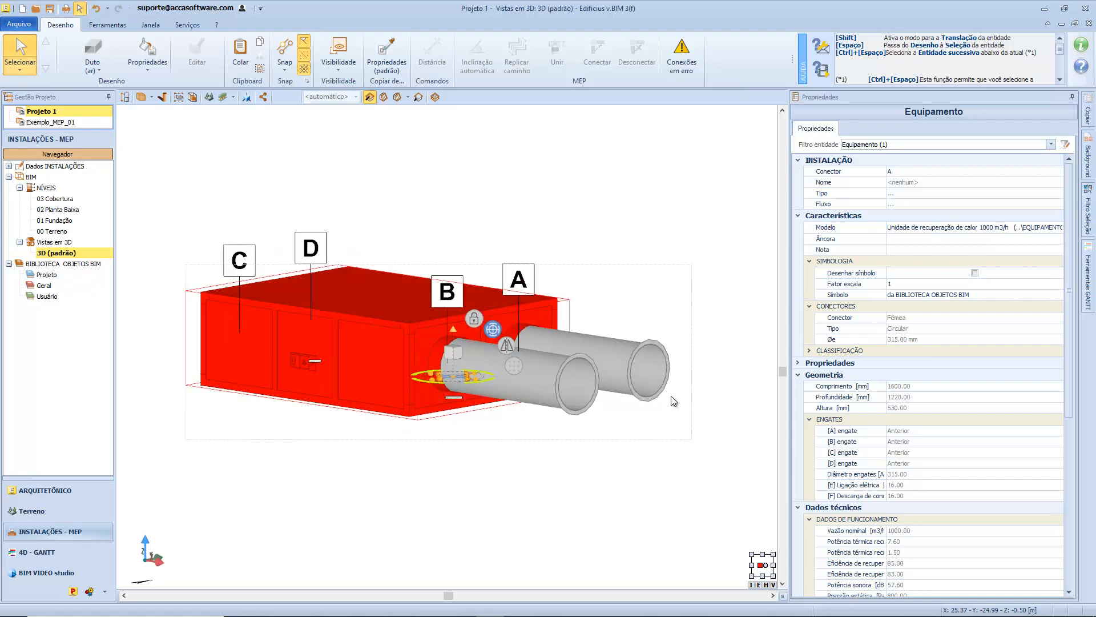
left_click(1043, 230)
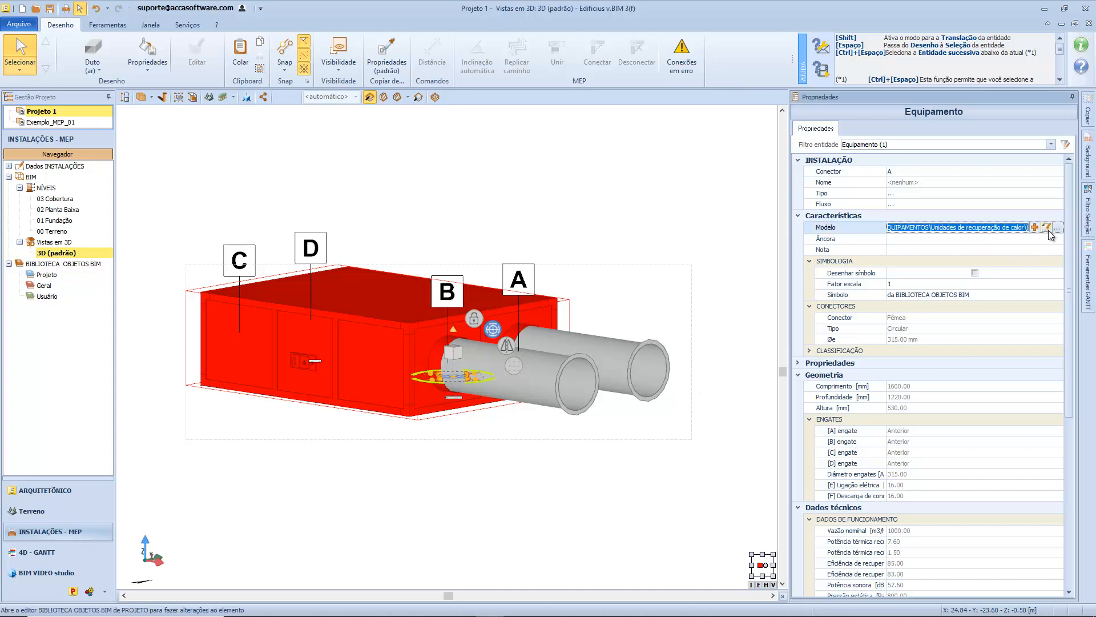
left_click(1047, 228)
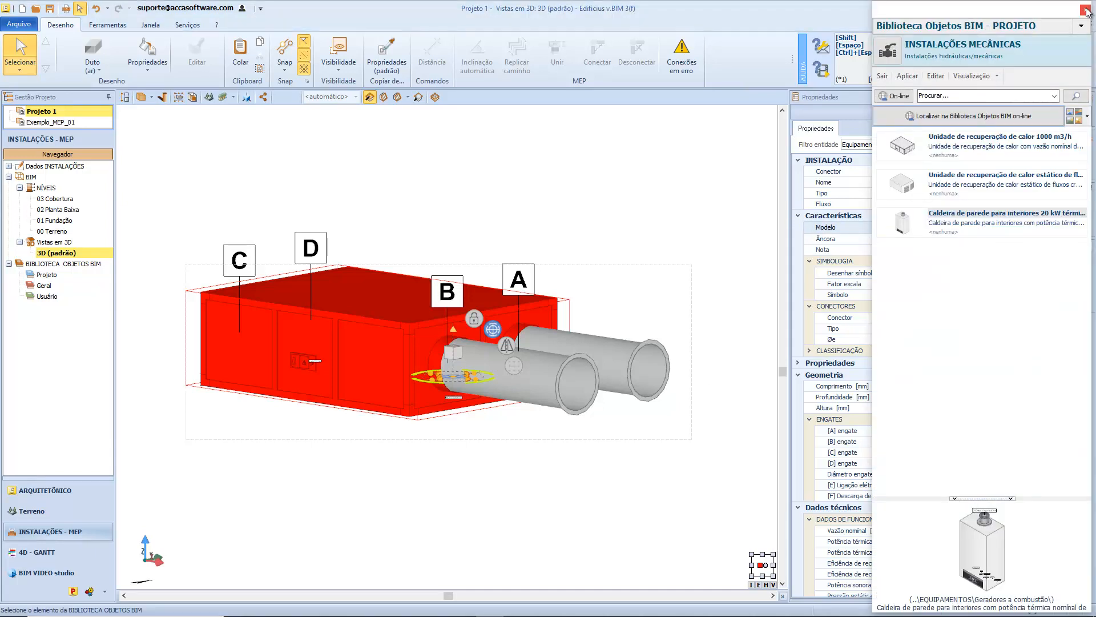
left_click(1085, 10)
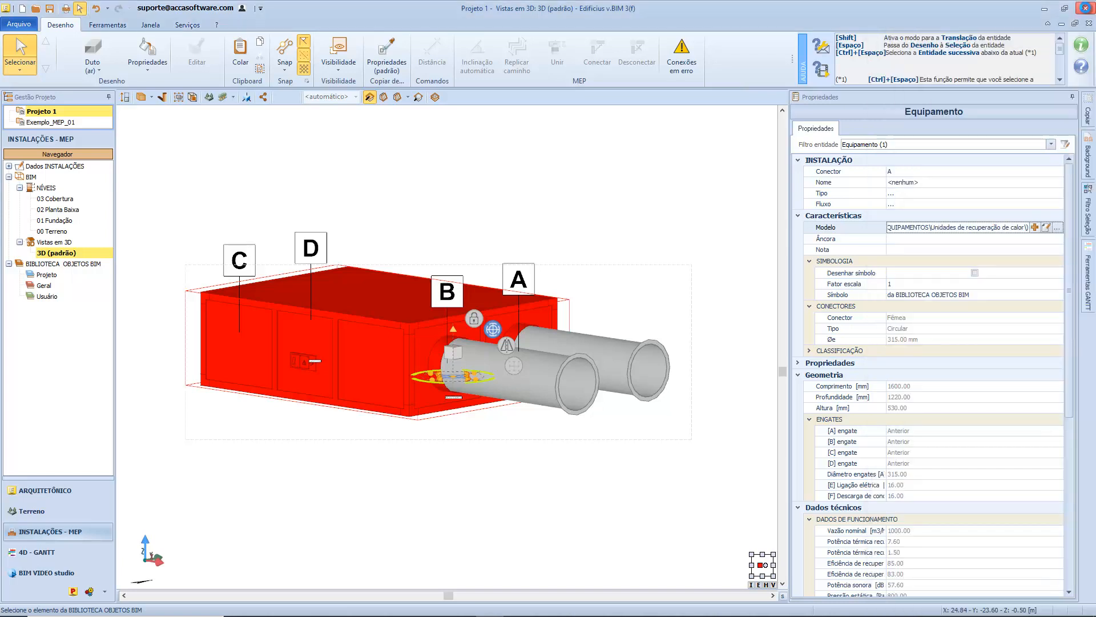
Select the rear circular air duct and view the duct types in the general library's DUTOS DE AR > DUTOS category.
left_click(586, 342)
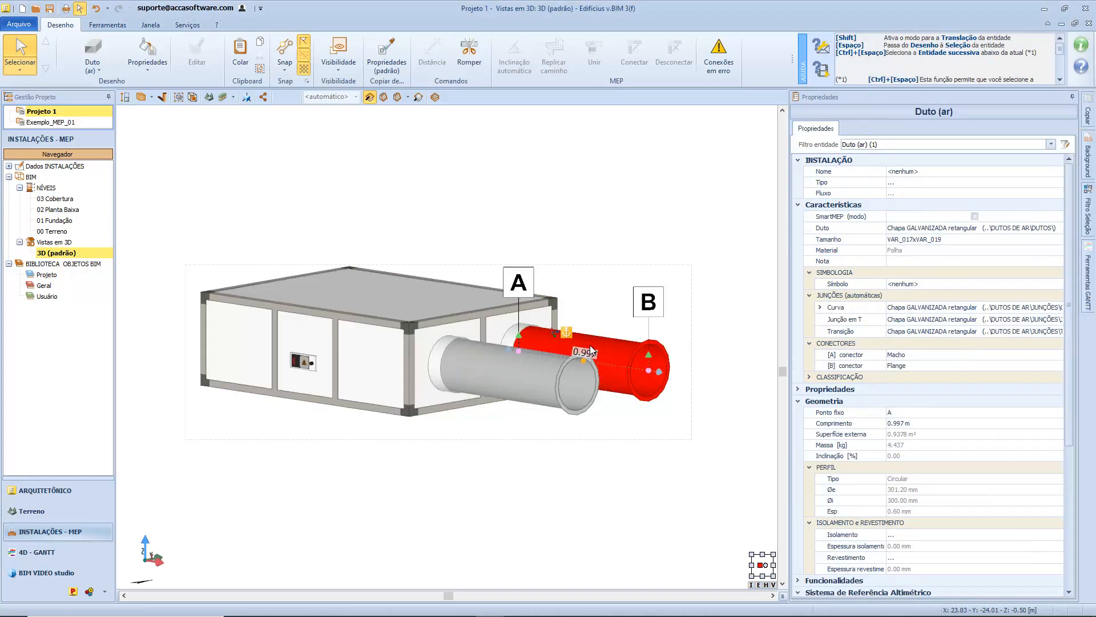
left_click(1059, 228)
left_click(1059, 228)
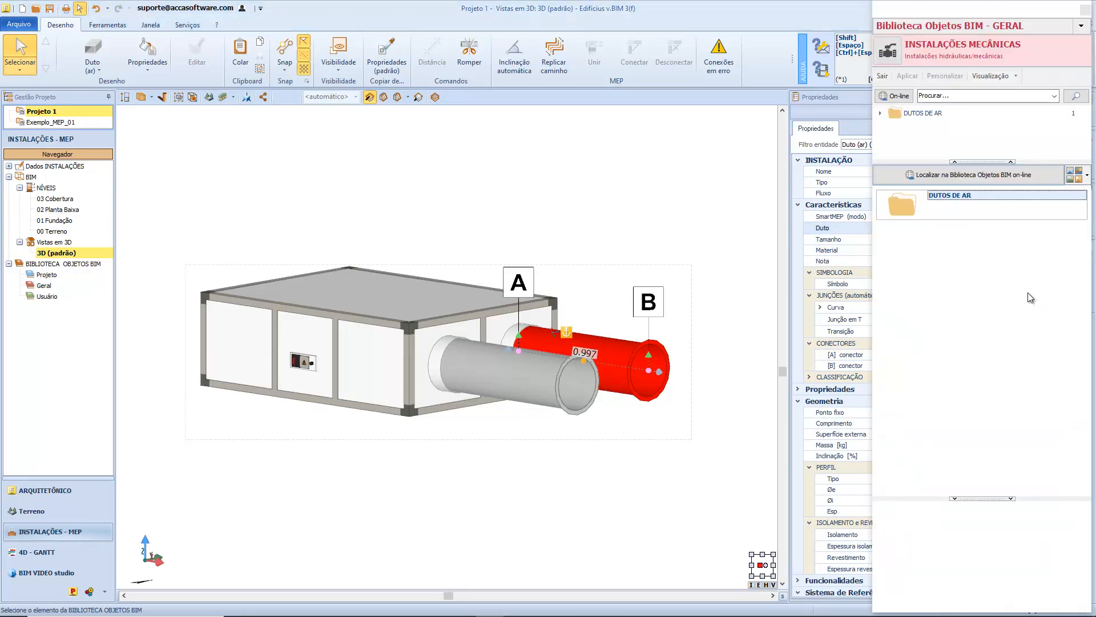
left_click(981, 214)
double_click(980, 215)
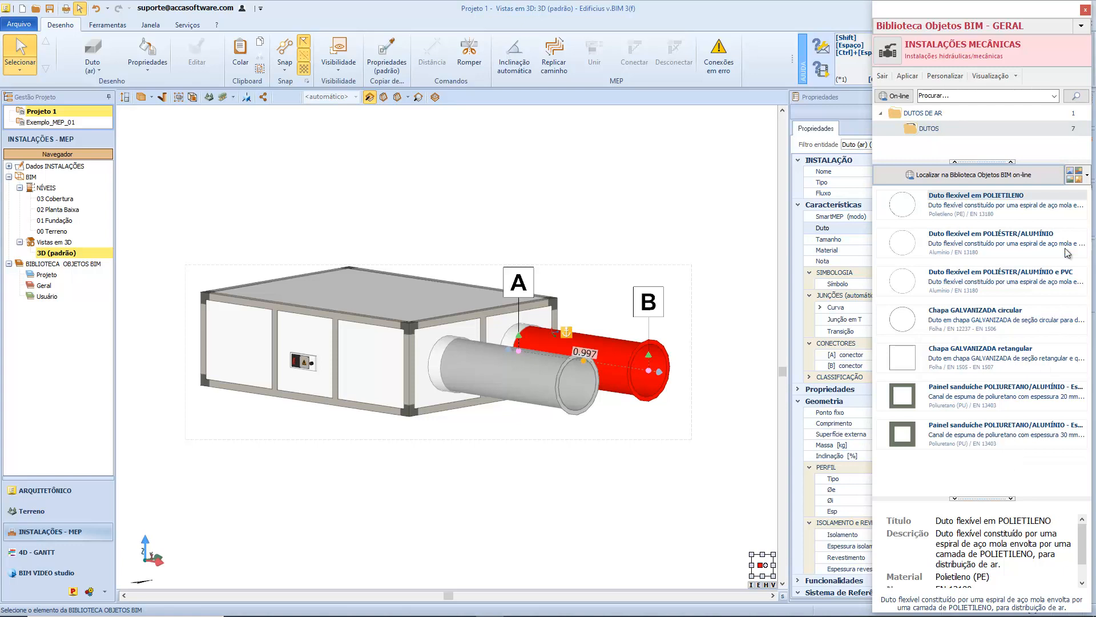
left_click(1085, 10)
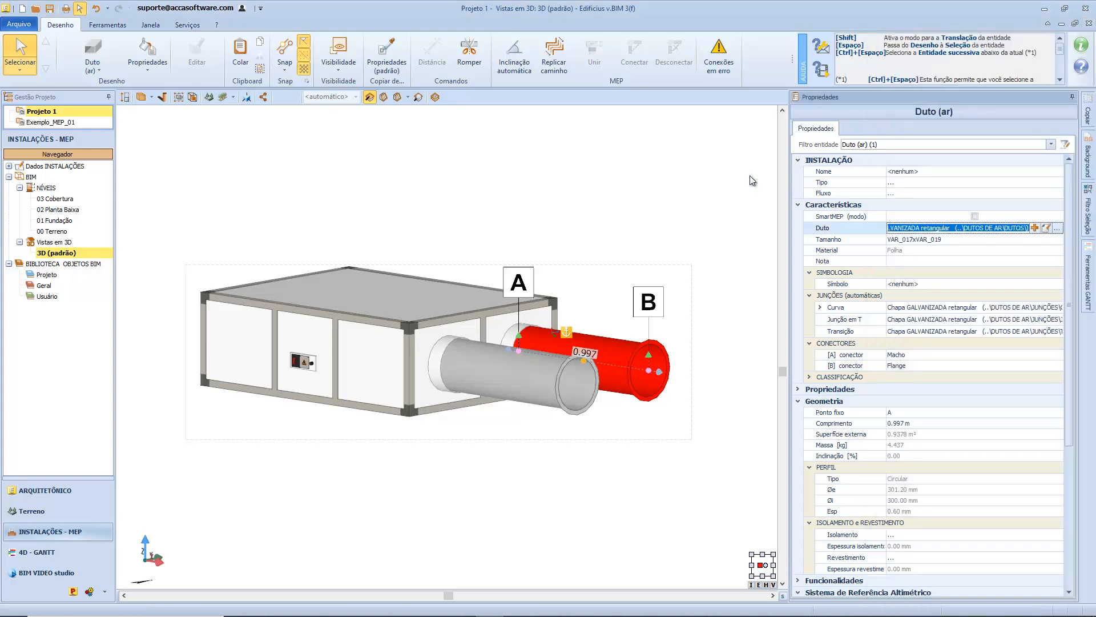
Select the heat recovery unit and view its model library along with the PROJETO, GERAL and USUÁRIO library choices.
left_click(439, 287)
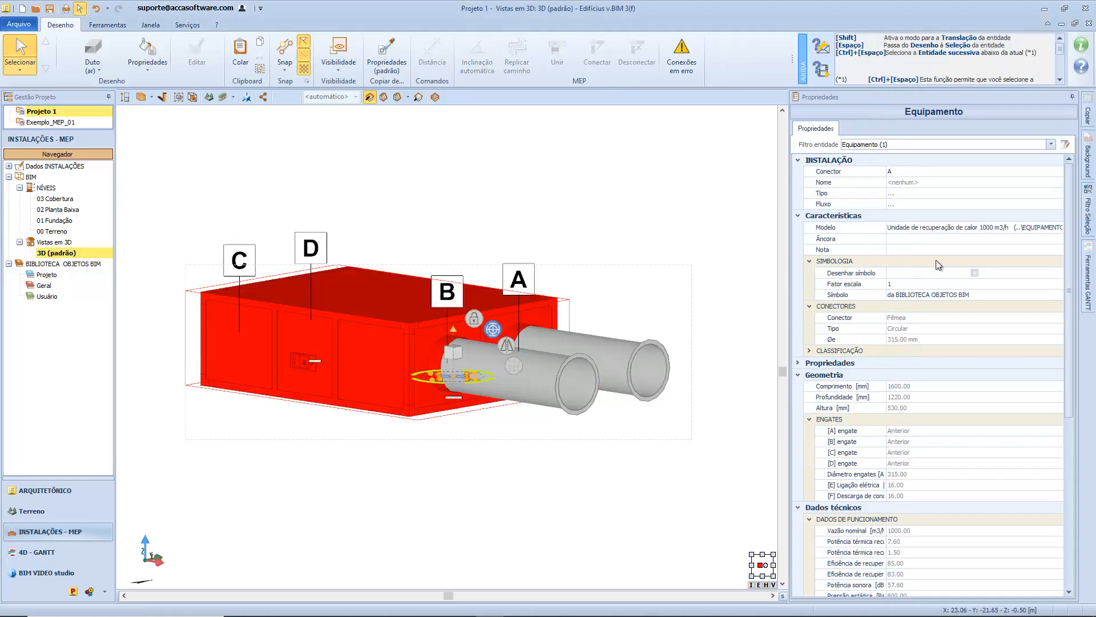
left_click(1059, 229)
left_click(1059, 228)
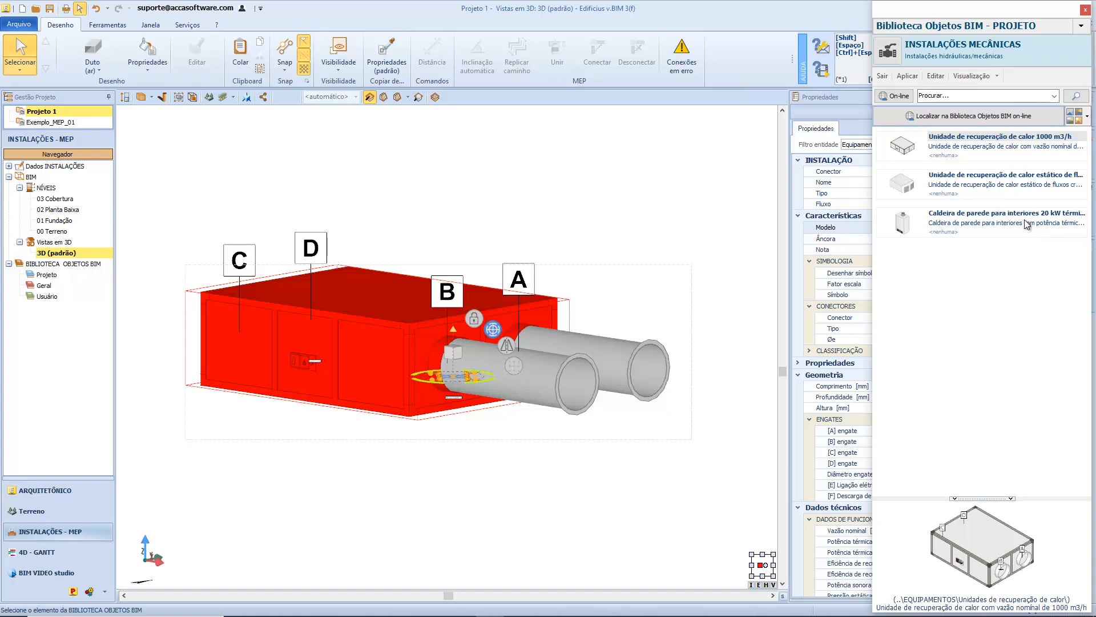
left_click(1082, 27)
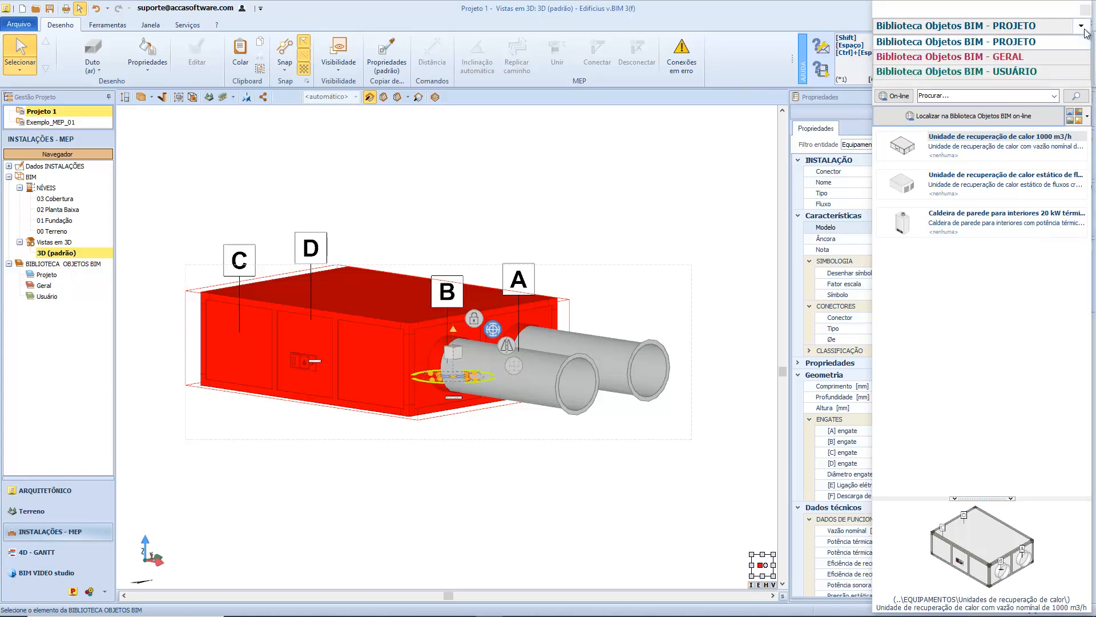
left_click(1085, 29)
left_click(1086, 10)
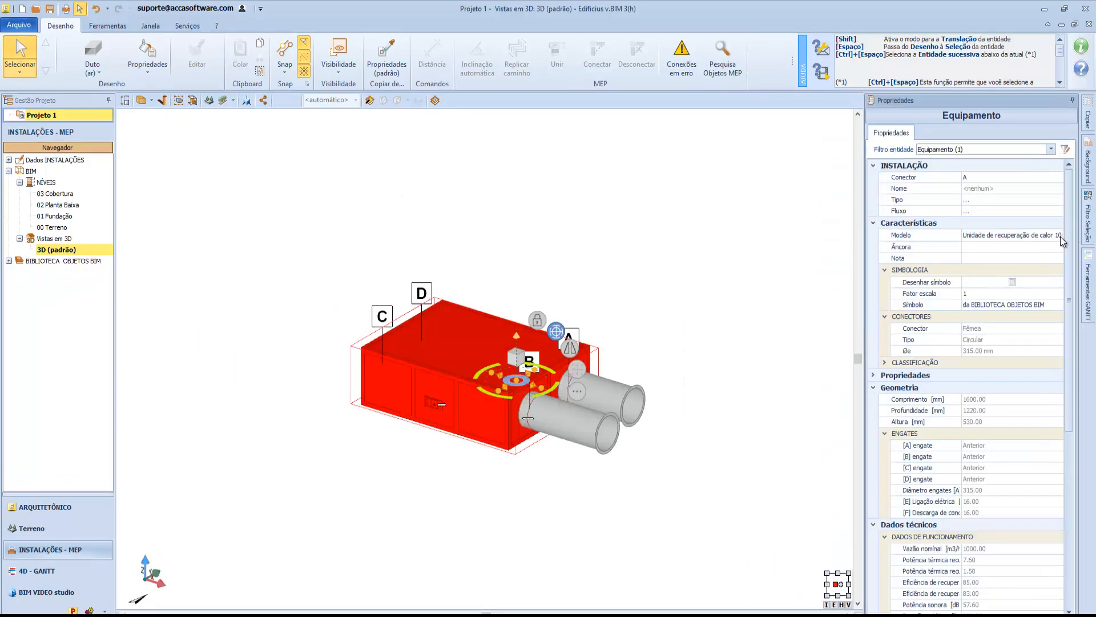
Open the online BIM object library from the recovery unit's model selection and browse the Instalações Mecânicas objects.
left_click(1060, 237)
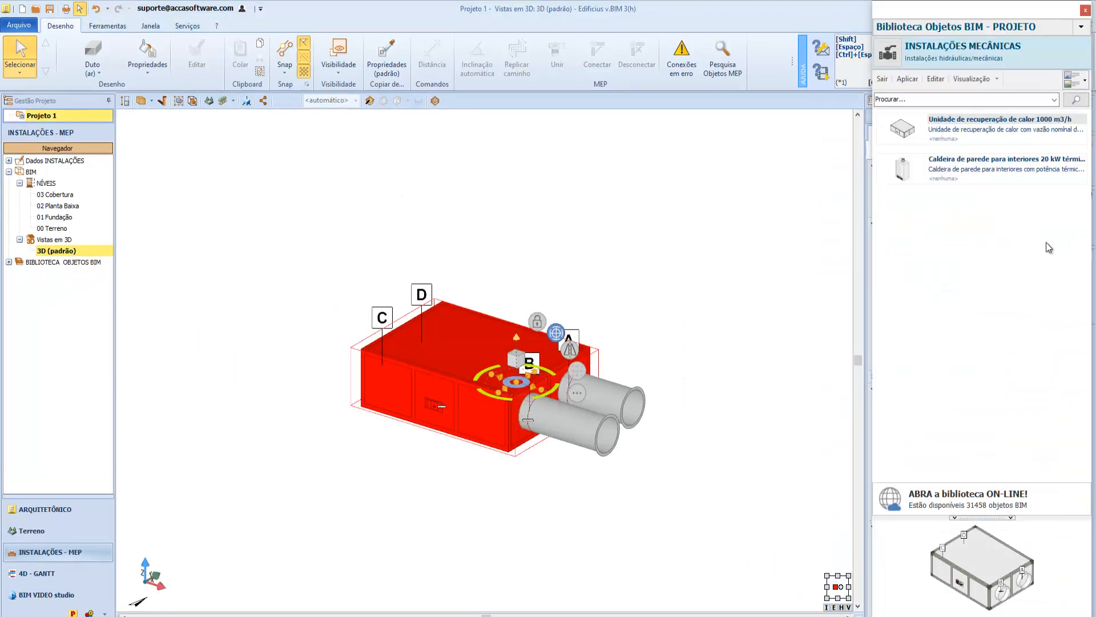
left_click(934, 80)
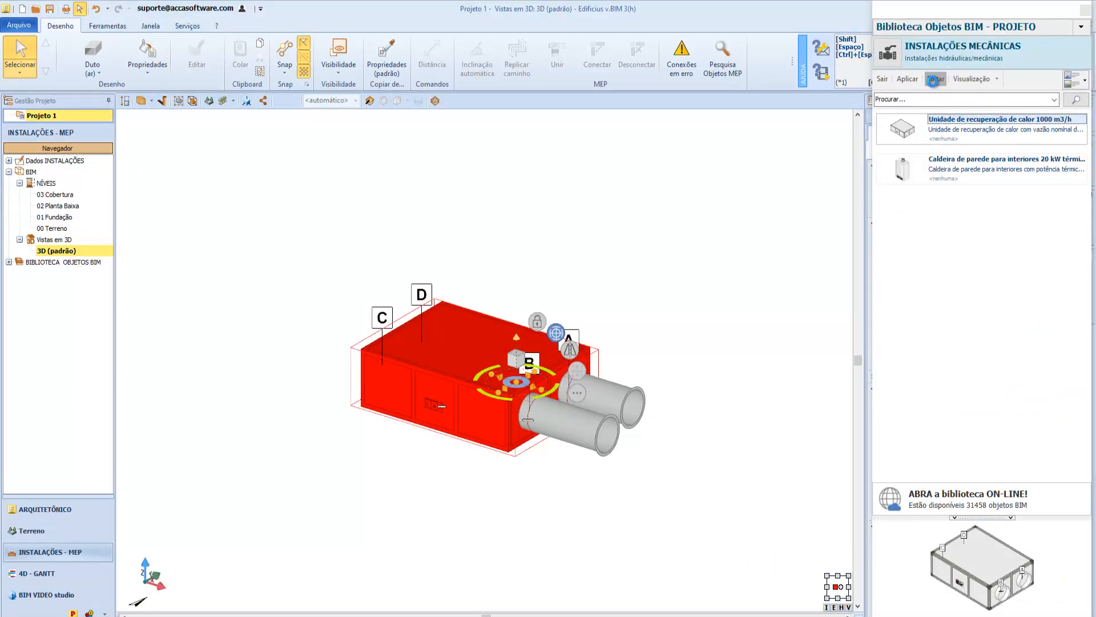
left_click(842, 138)
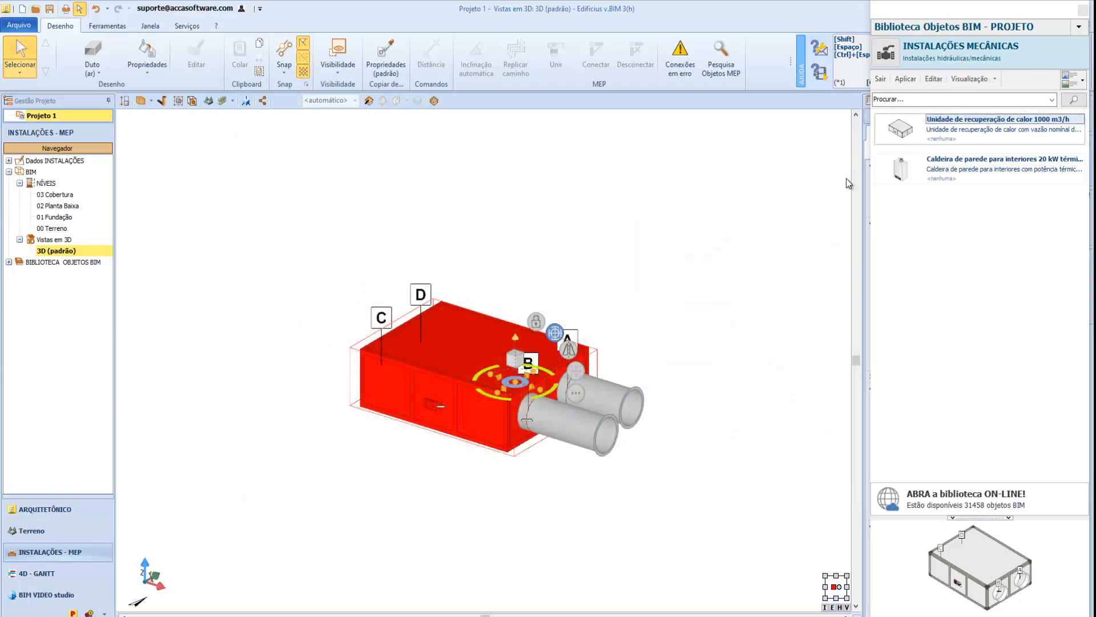
left_click(968, 496)
scroll(942, 298, "down", 6)
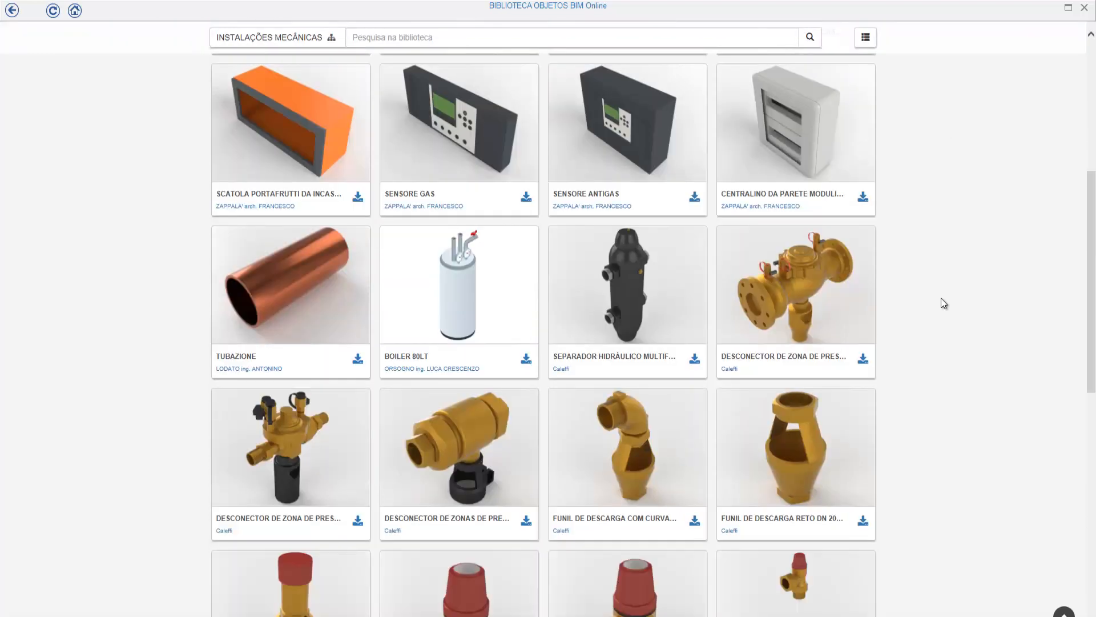
scroll(940, 298, "down", 8)
scroll(940, 298, "down", 2)
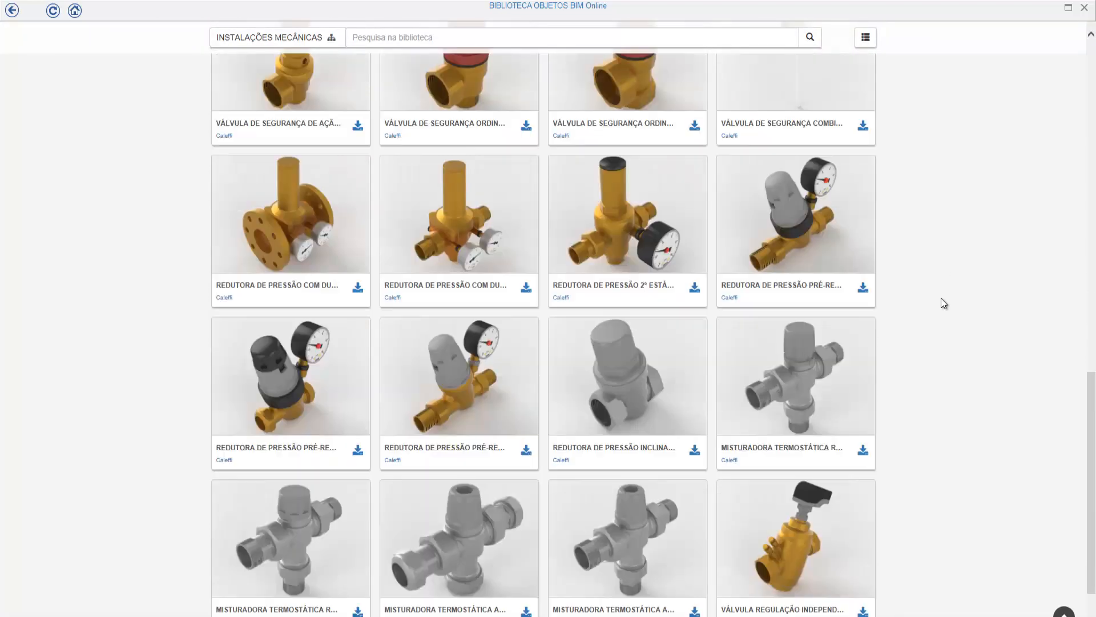
scroll(941, 298, "up", 16)
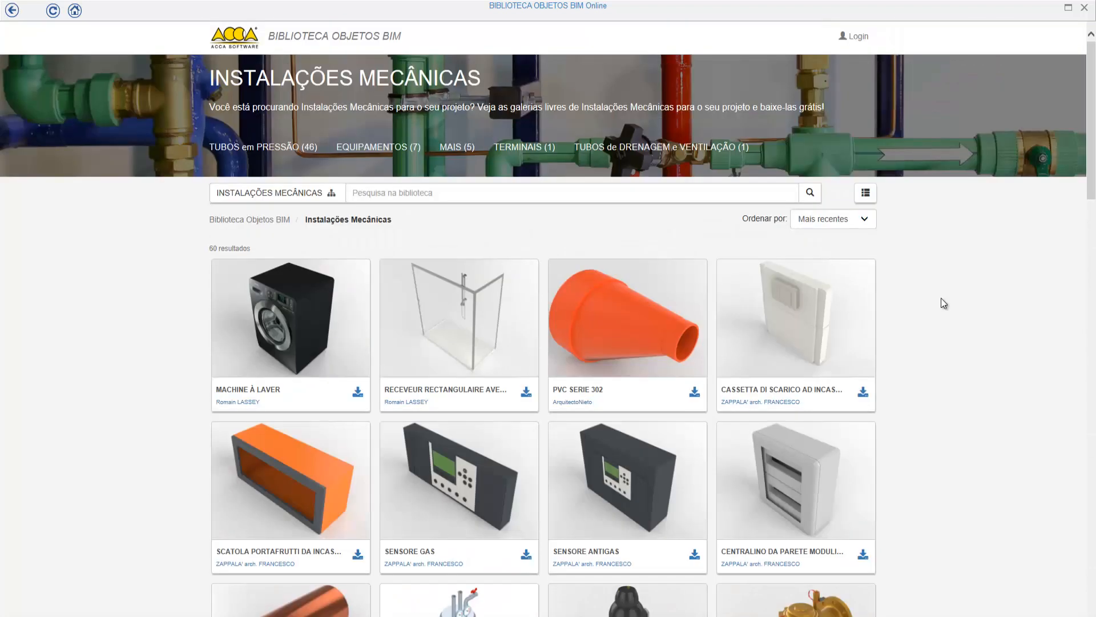
Search the online library for "separador", download the multifunction hydraulic separator with insulation DN 40 (1 1/2") and select it in the 3D view.
left_click(698, 193)
type("separador")
key("Return")
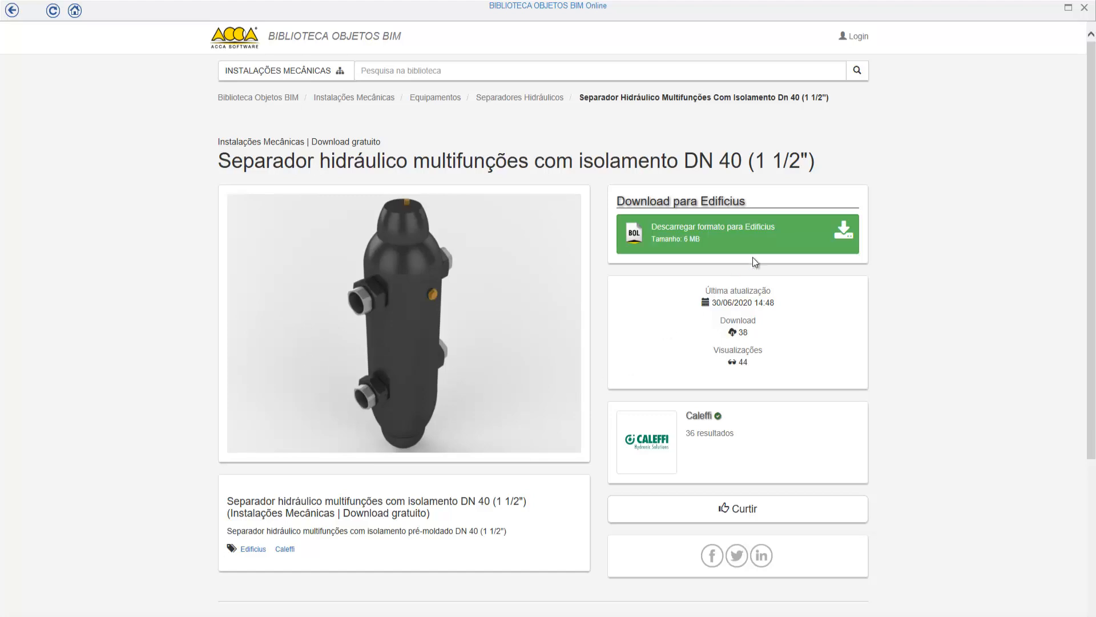
left_click(754, 242)
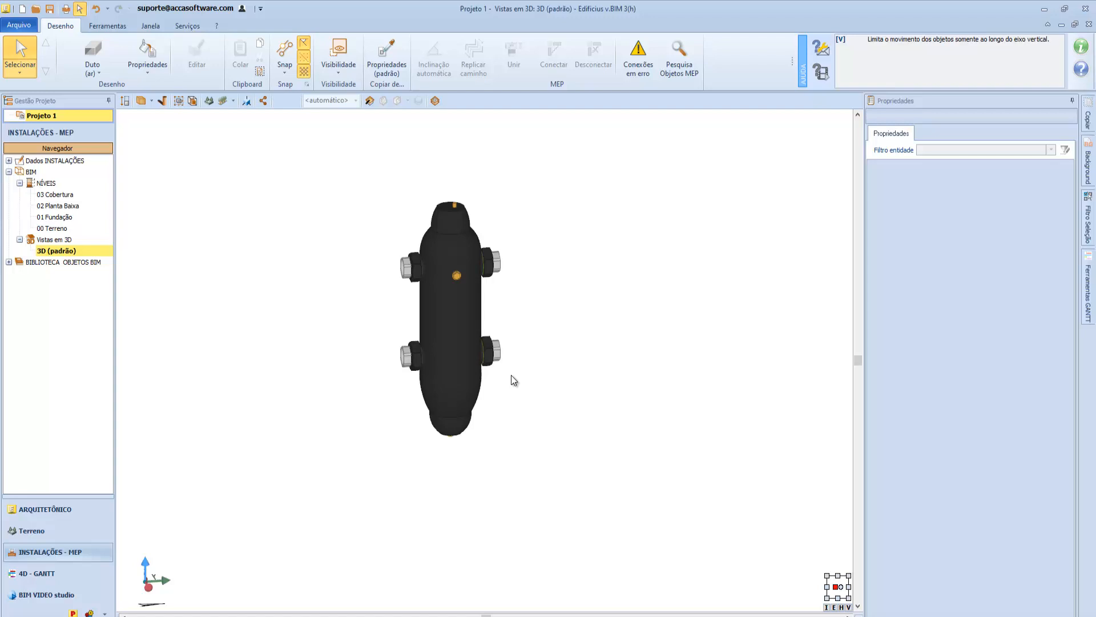
left_click(467, 332)
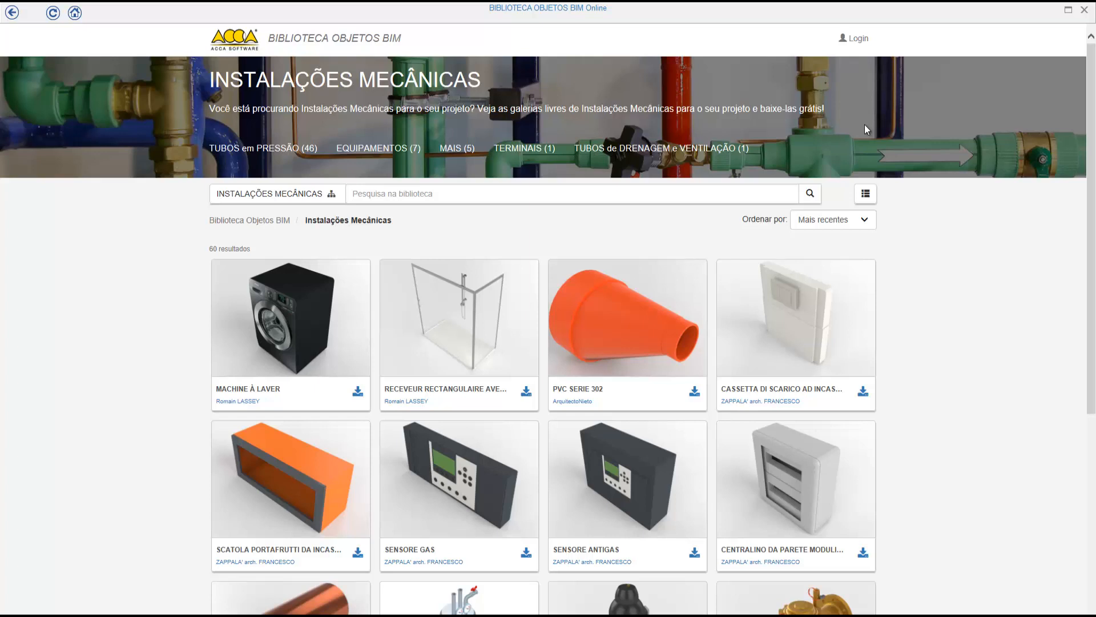
View the "Cassetta di scarico ad incasso 6 L - 3 L" page, return to the list and check its category and sorting options.
left_click(817, 289)
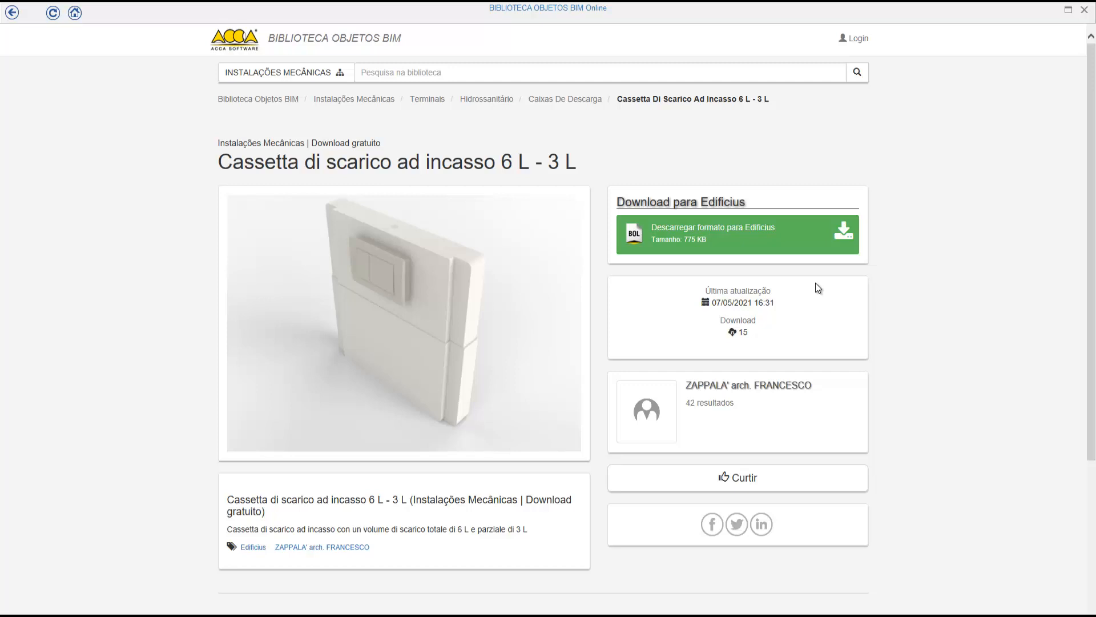
key("alt+Left")
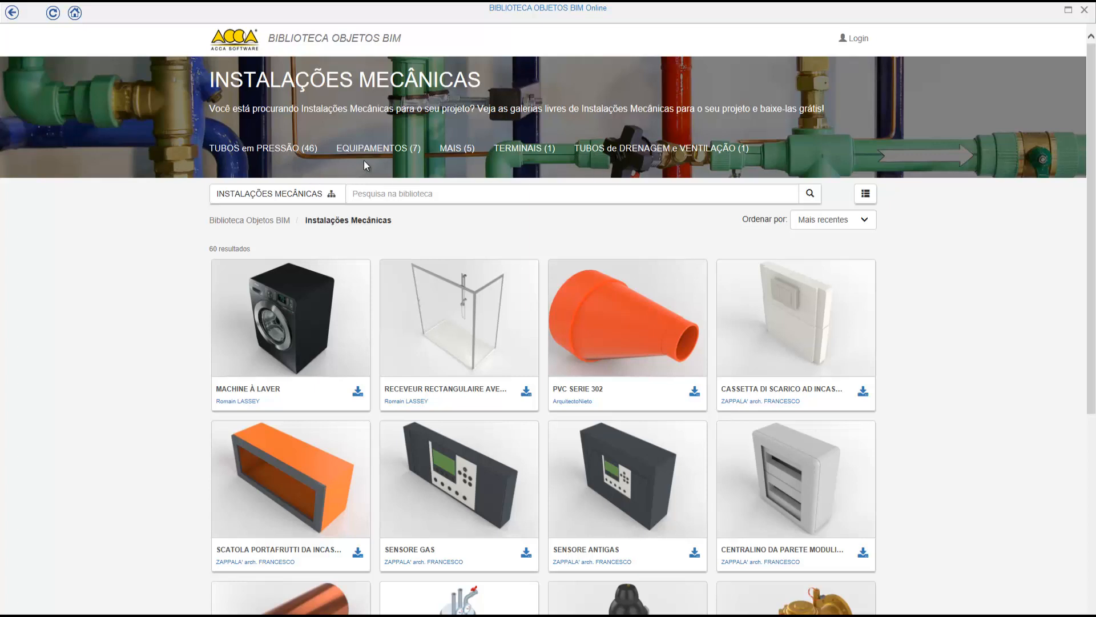
left_click(336, 194)
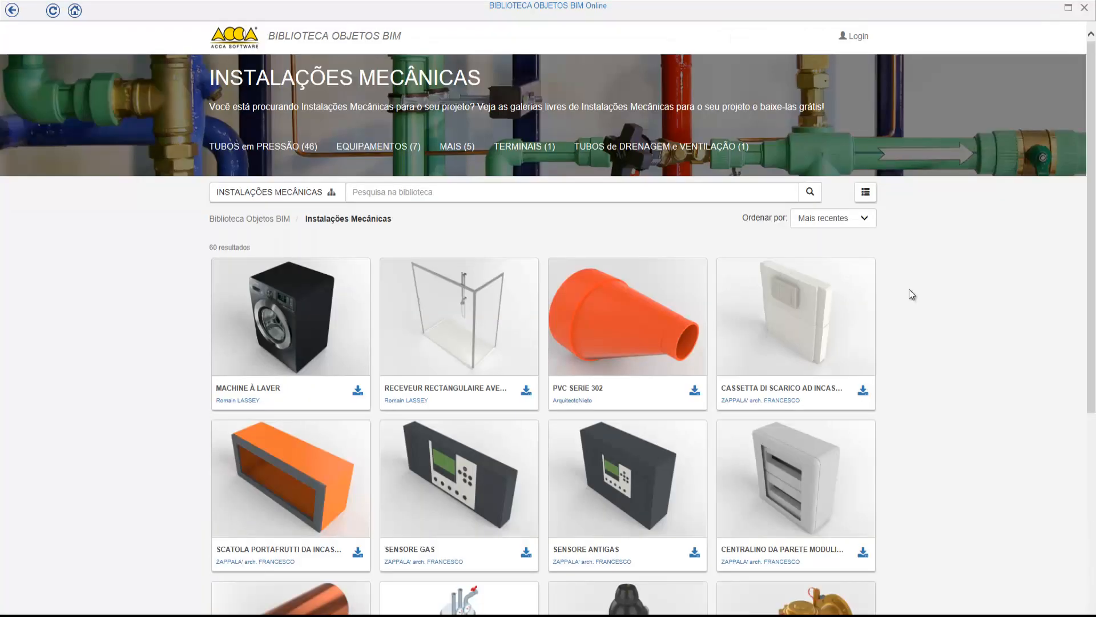
left_click(865, 219)
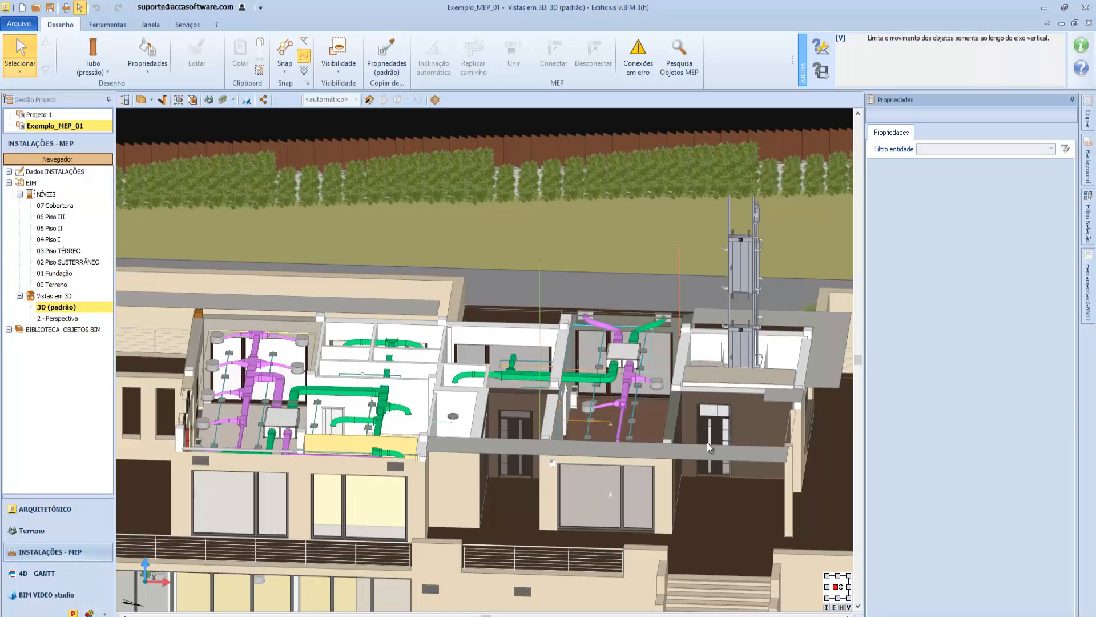
Select the ceiling heat recovery unit in the Exemplo_MEP_01 3D view and display its E-Attacco elettrico connector properties.
middle_click_drag(724, 437, 715, 434)
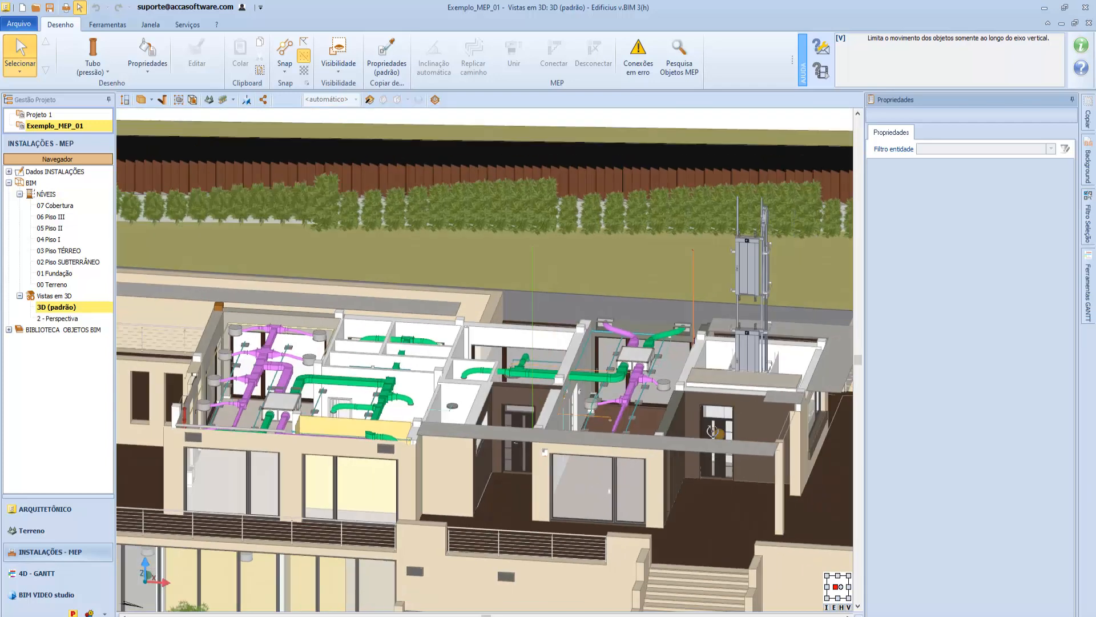
scroll(684, 390, "up", 7)
middle_click_drag(682, 390, 624, 460)
left_click(612, 360)
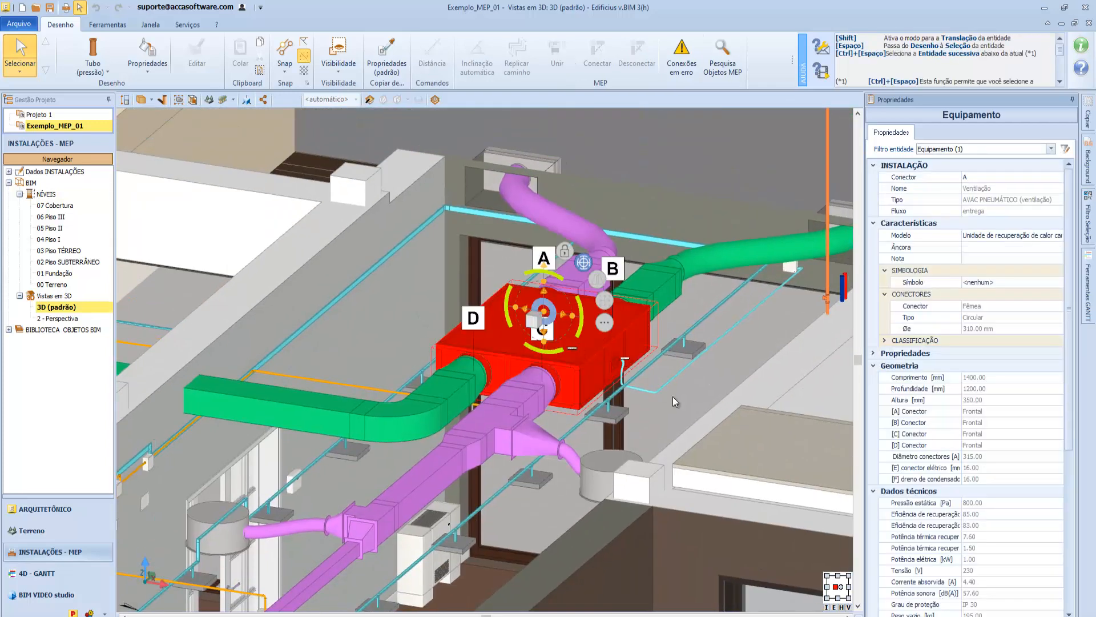
left_click(1058, 176)
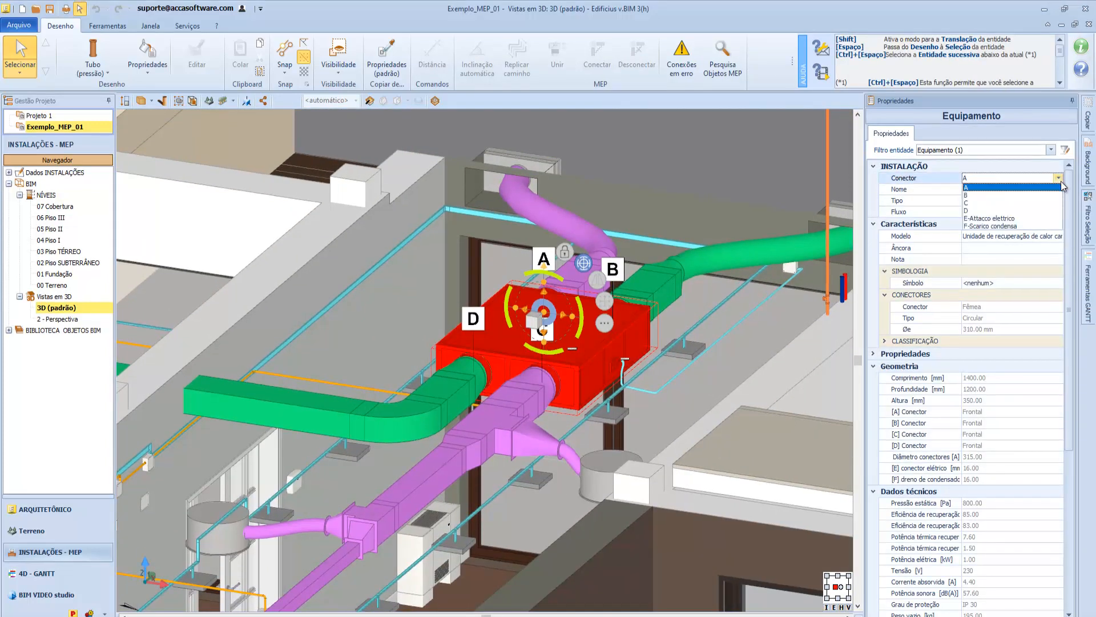
left_click(1055, 221)
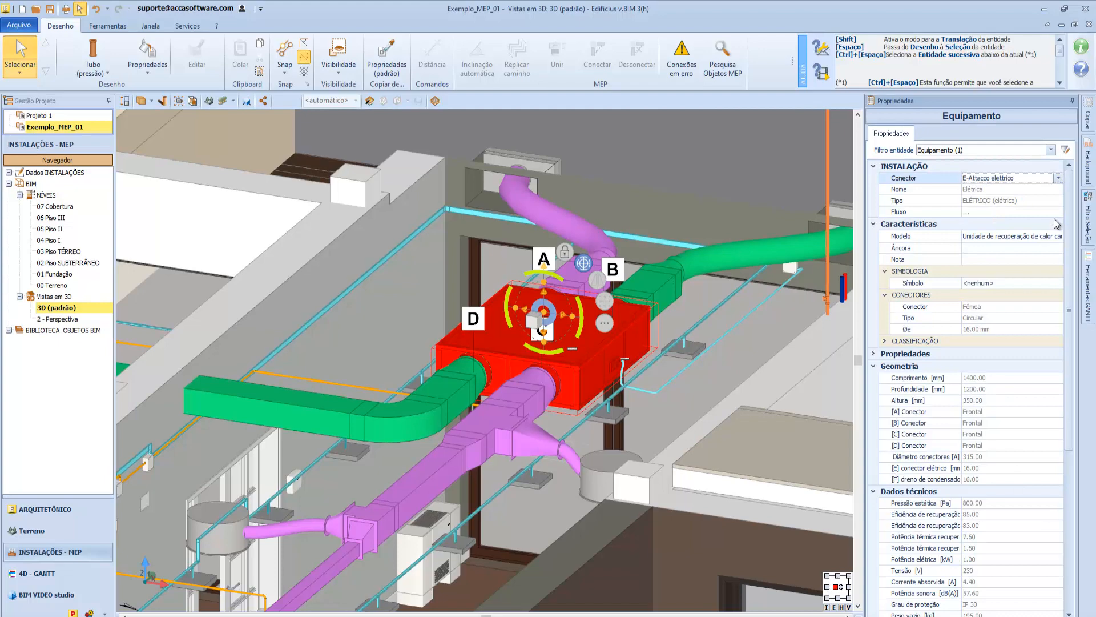
Select the square ceiling light point beneath the purple duct and open its model in the element editor.
left_click(537, 482)
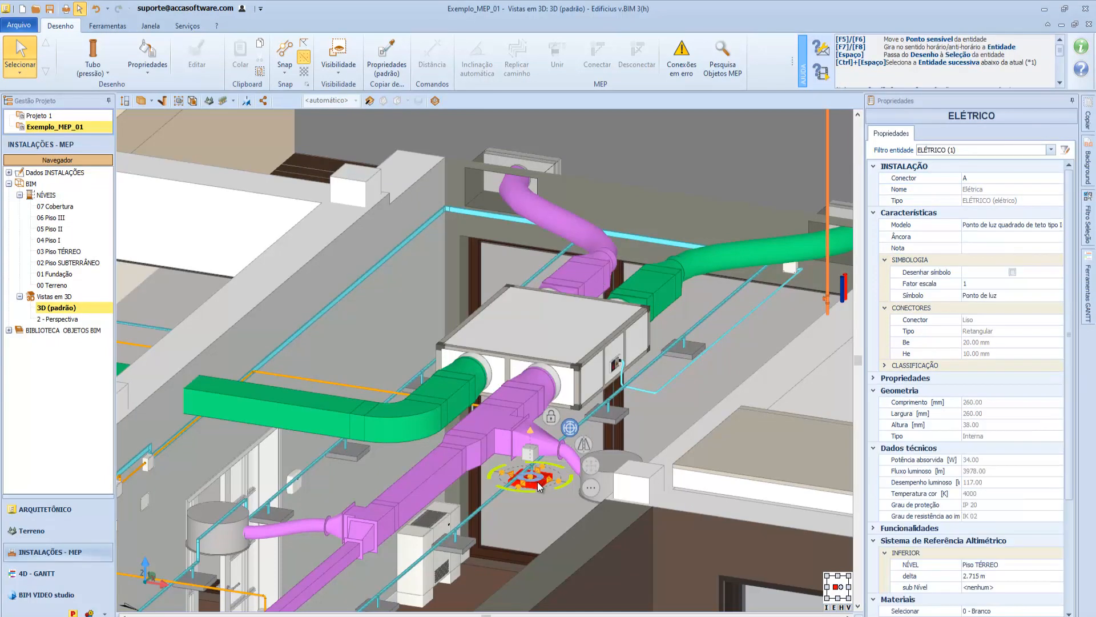
left_click(1059, 226)
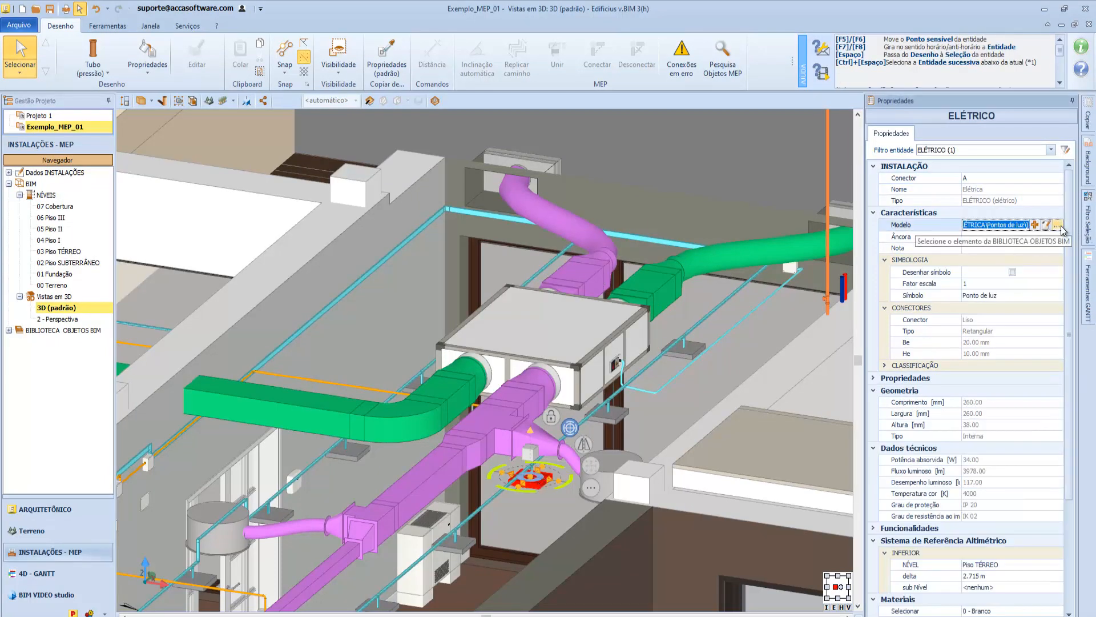
left_click(1046, 225)
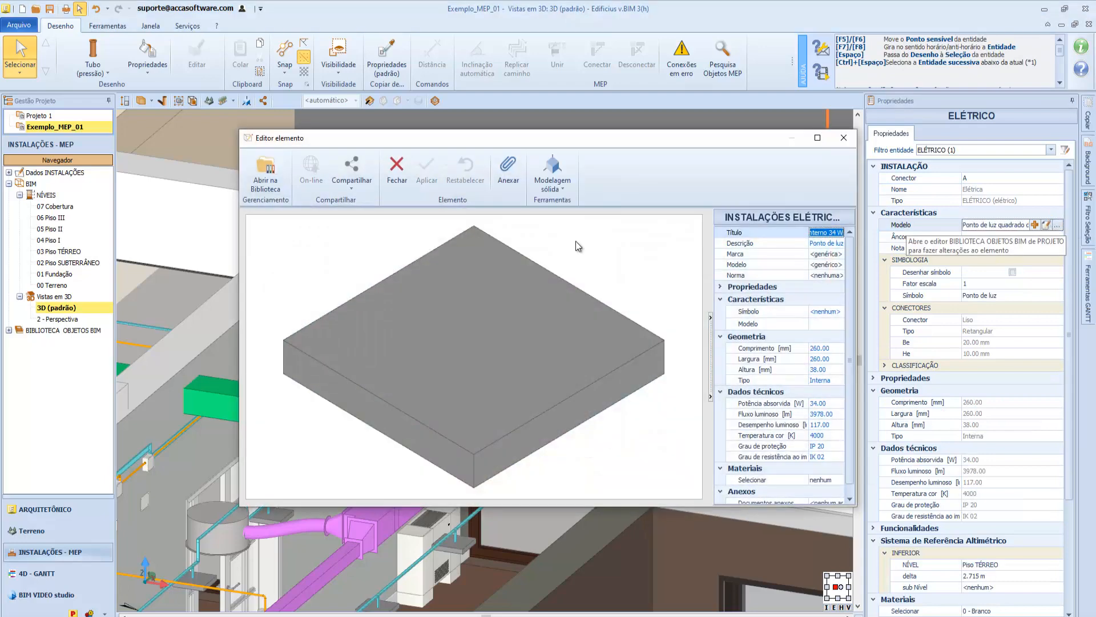
Open the ceiling light point in the project's BIM library, examine its connectors in the guided creation and finish the wizard.
left_click(273, 189)
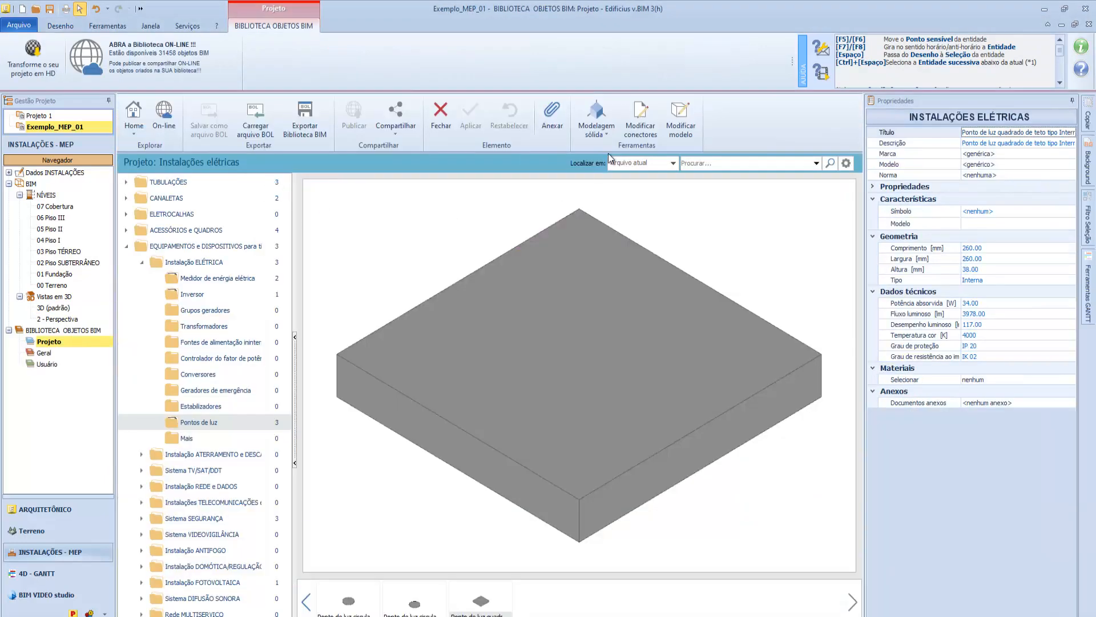
left_click(640, 109)
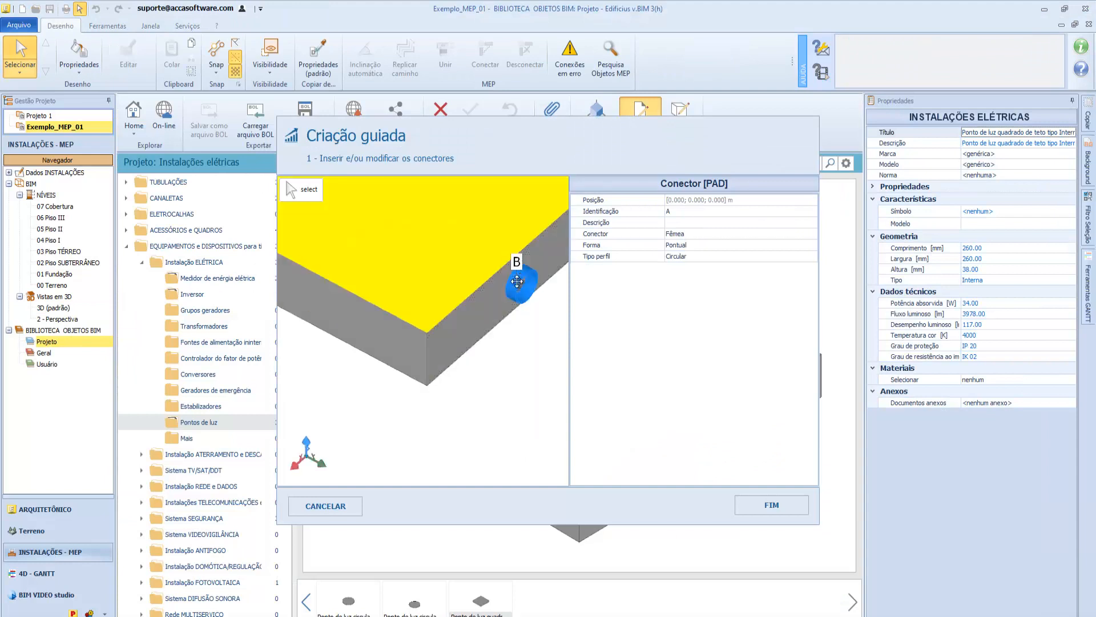
left_click(771, 505)
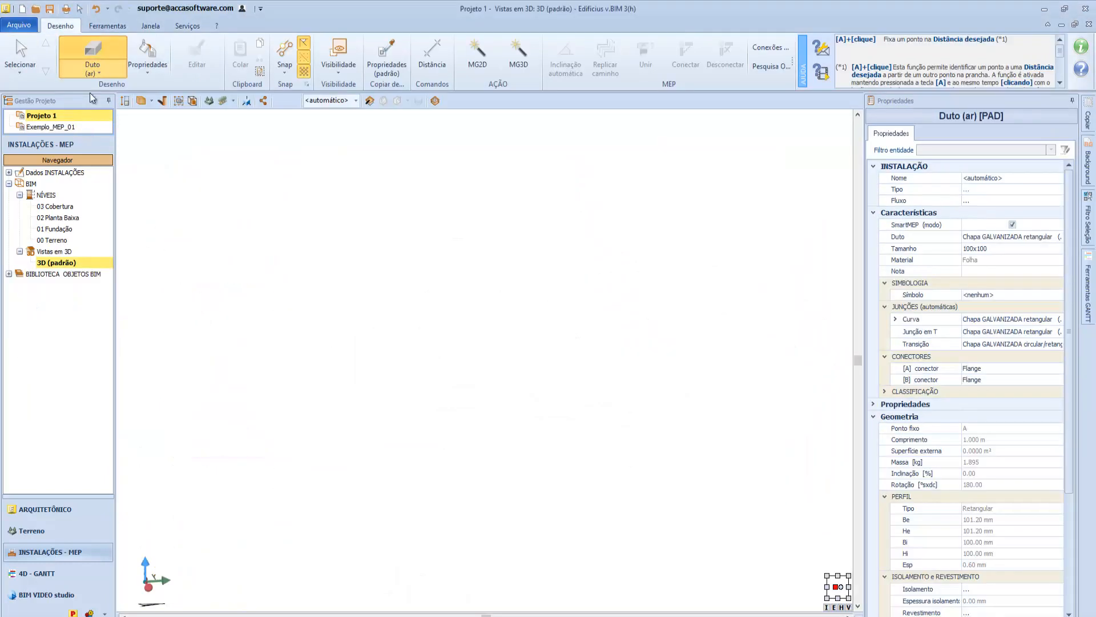
Place a wall-mounted indoor boiler (Caldeira de parede para interiores) as equipment in the 3D view of Projeto 1.
left_click(96, 70)
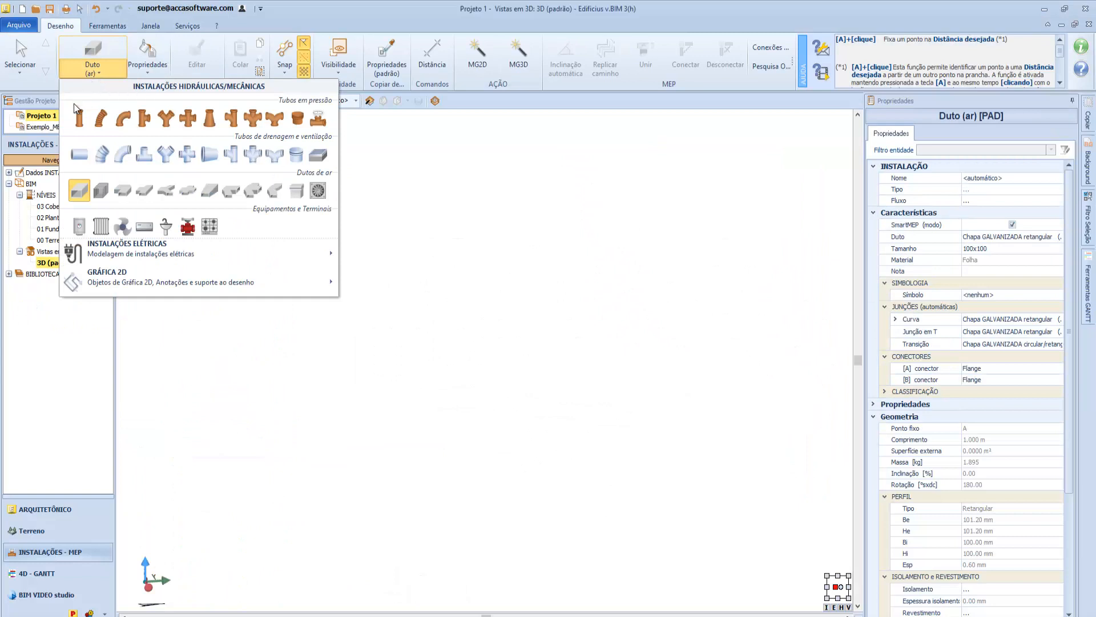
left_click(79, 227)
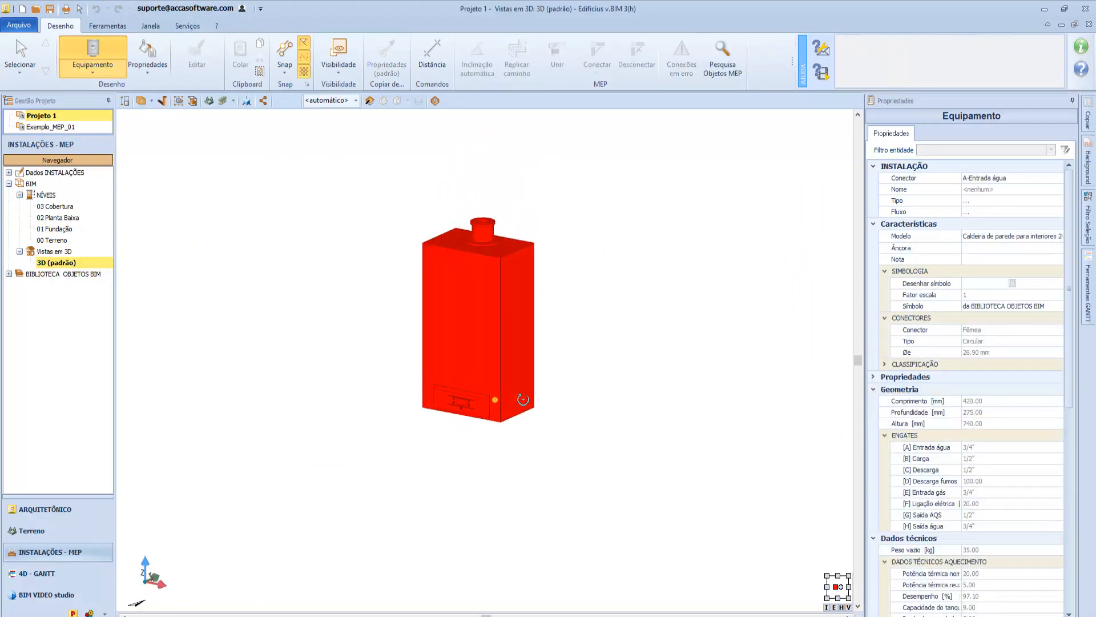
left_click(521, 378)
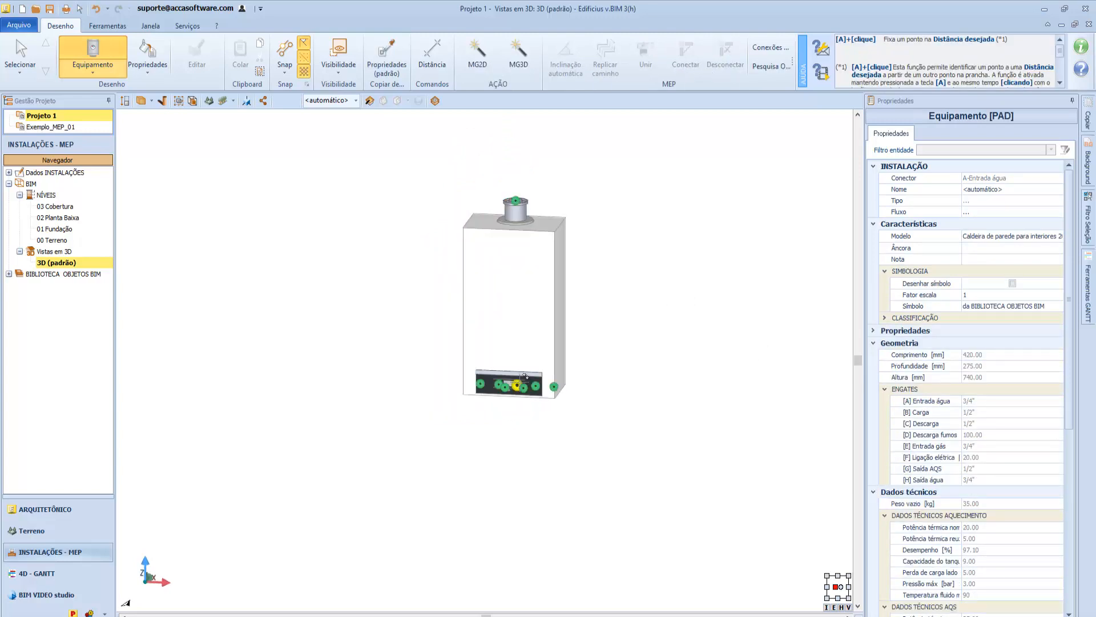
key("Escape")
Insert a flush-mounted 92x92 electrical junction box (Caixa de derivação de embutir) above the boiler.
left_click(103, 72)
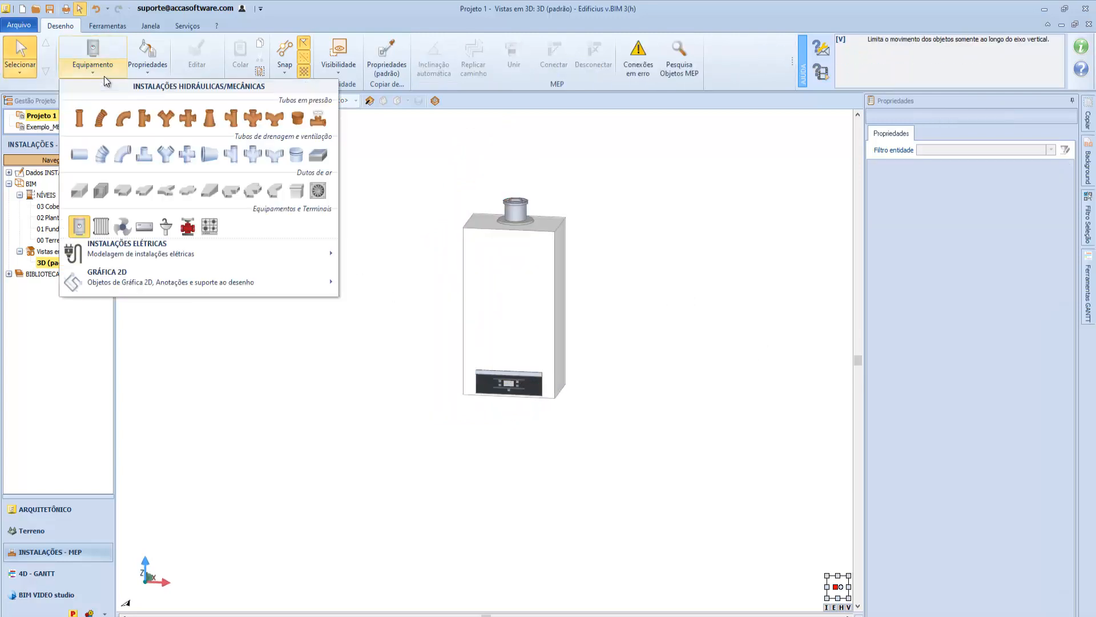
mouse_move(191, 255)
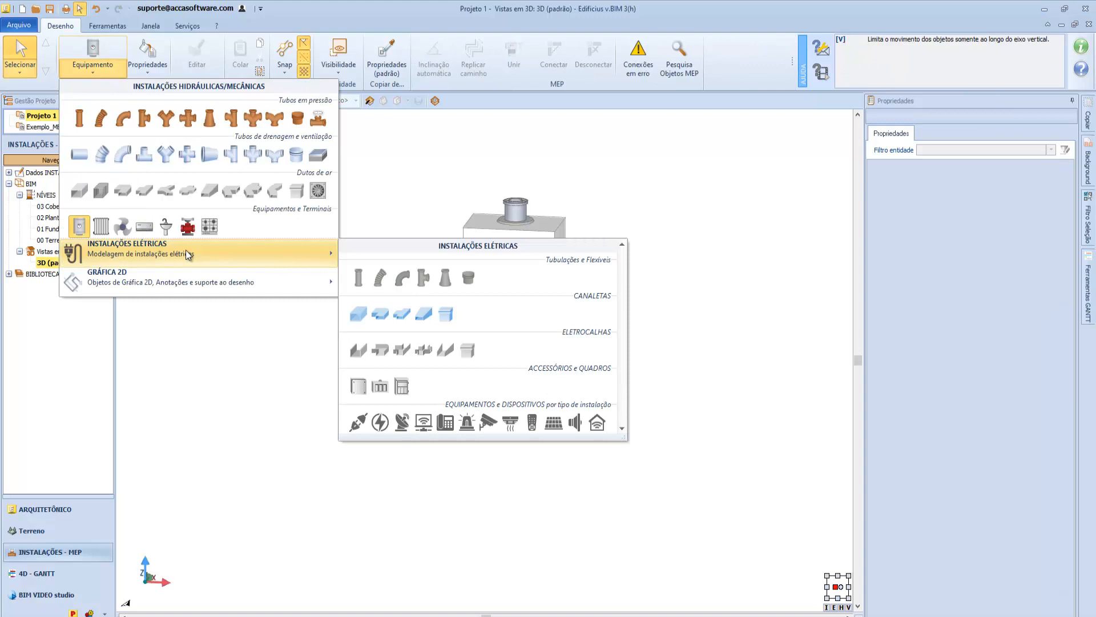
left_click(358, 383)
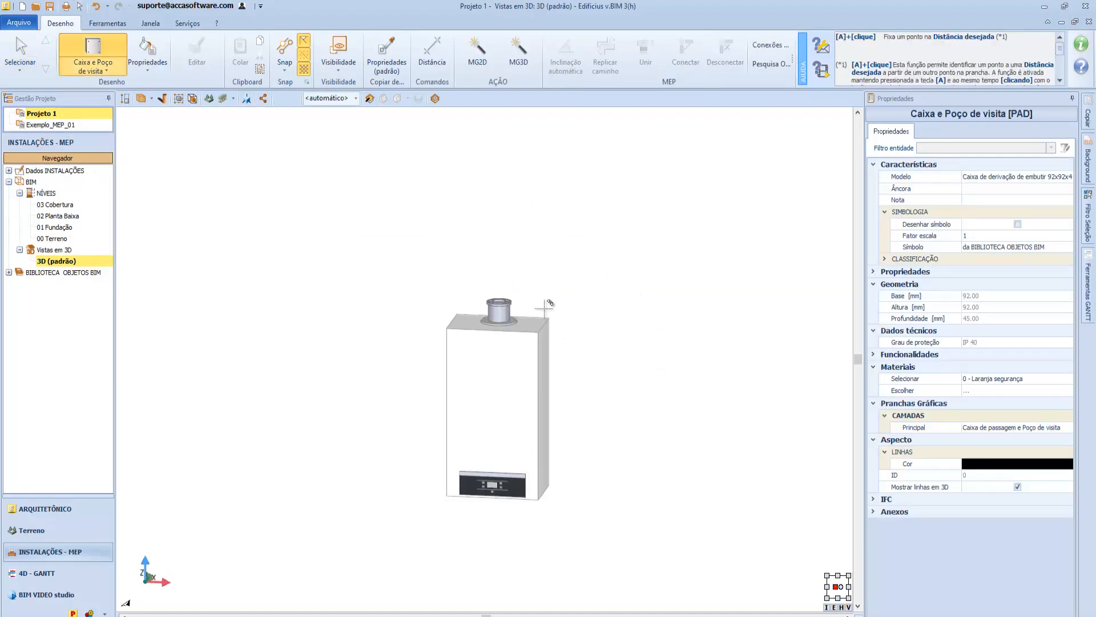
left_click(554, 251)
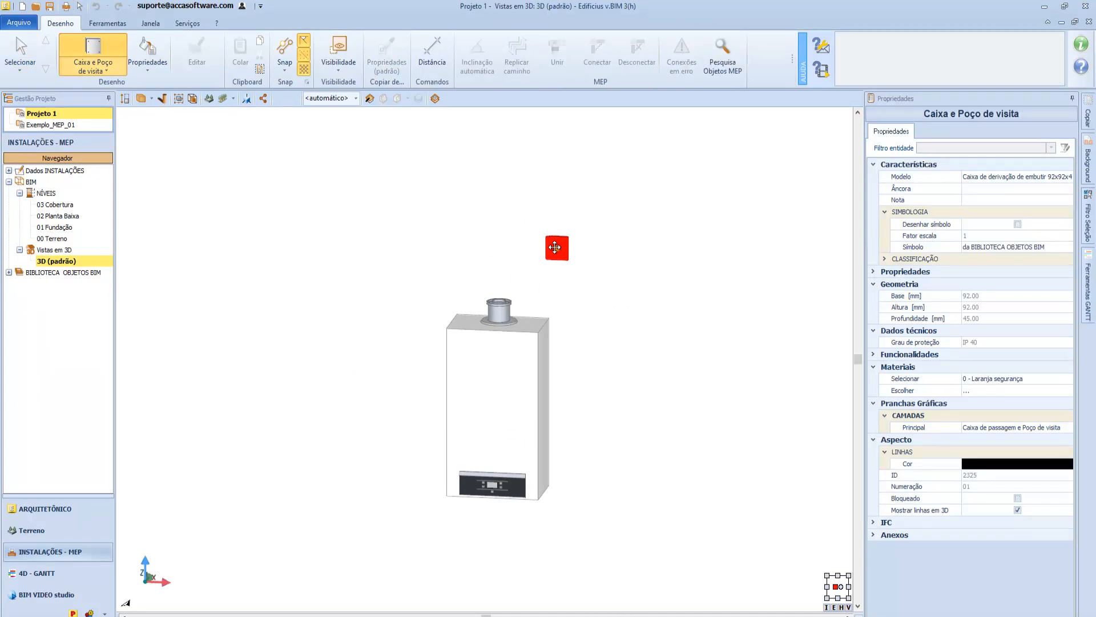
key("Escape")
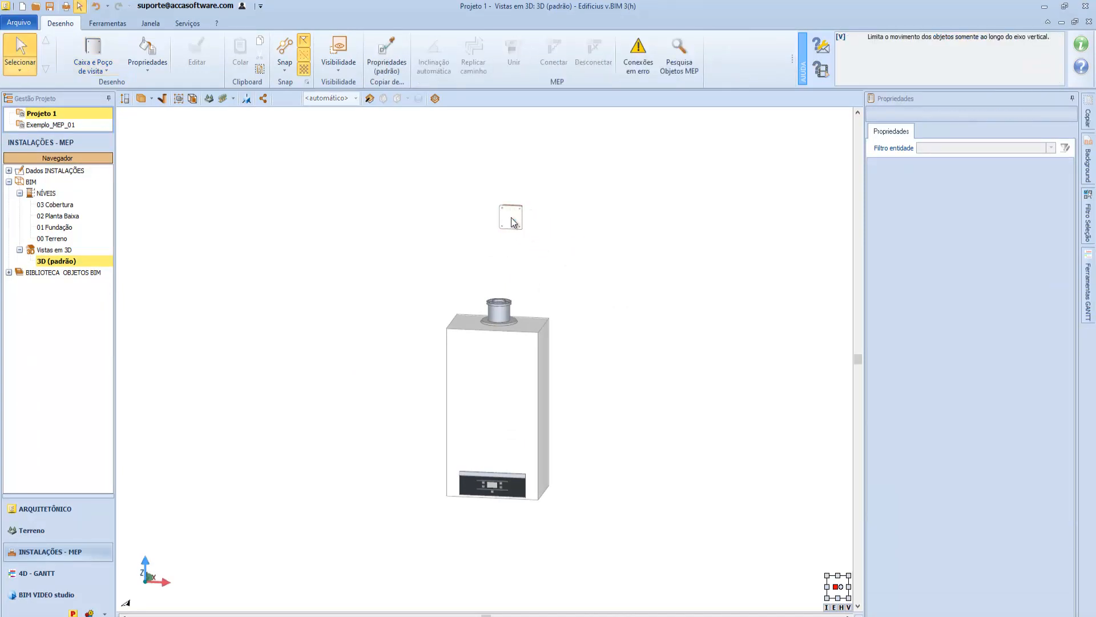
Select the boiler, display it in plan on the 01 Fundação level and return to the 3D view.
left_click(476, 392)
right_click(477, 393)
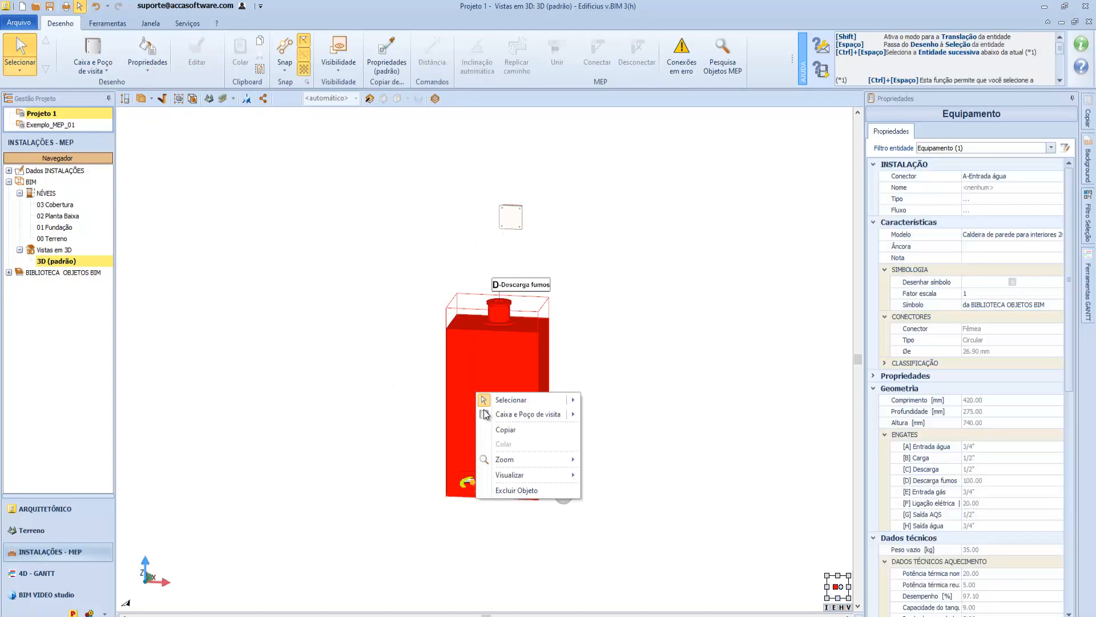
mouse_move(510, 476)
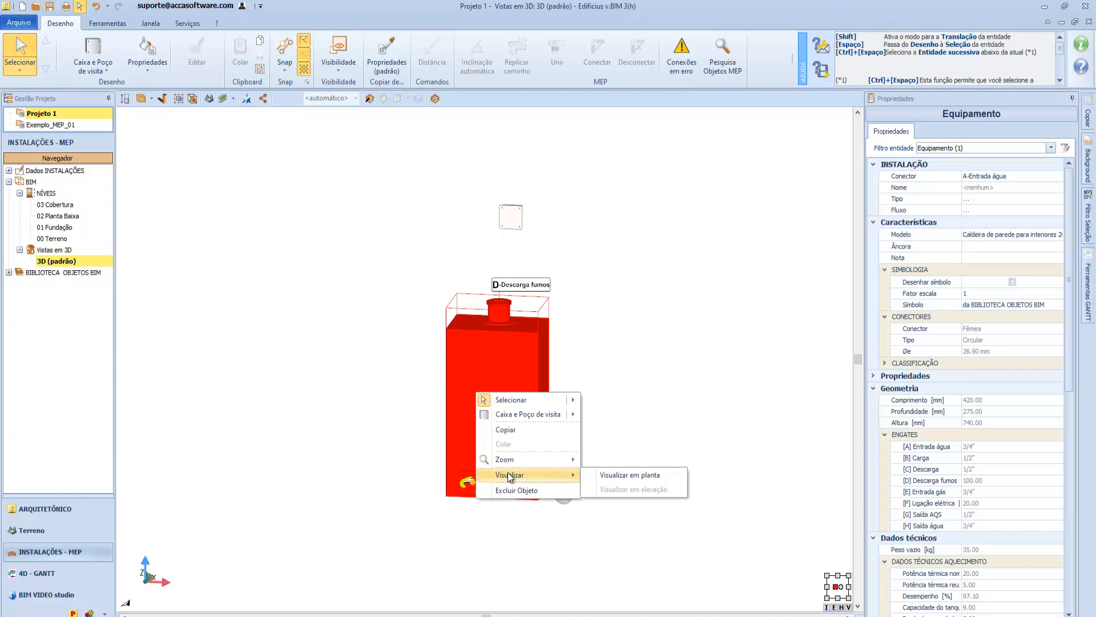
left_click(619, 476)
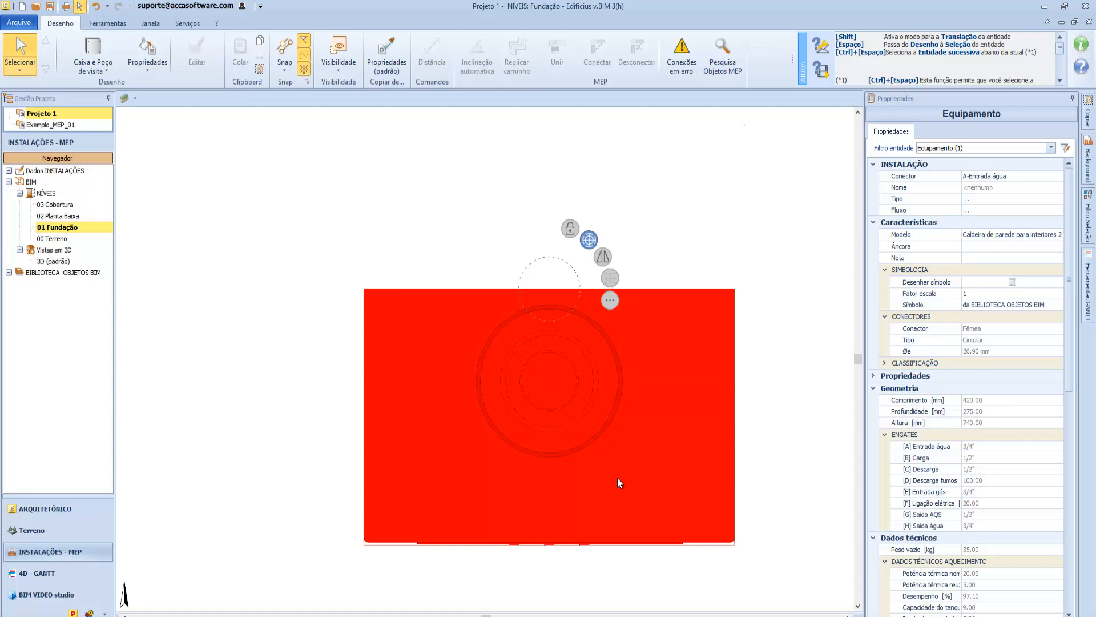
key("ctrl+Tab")
right_click_drag(570, 426, 578, 467)
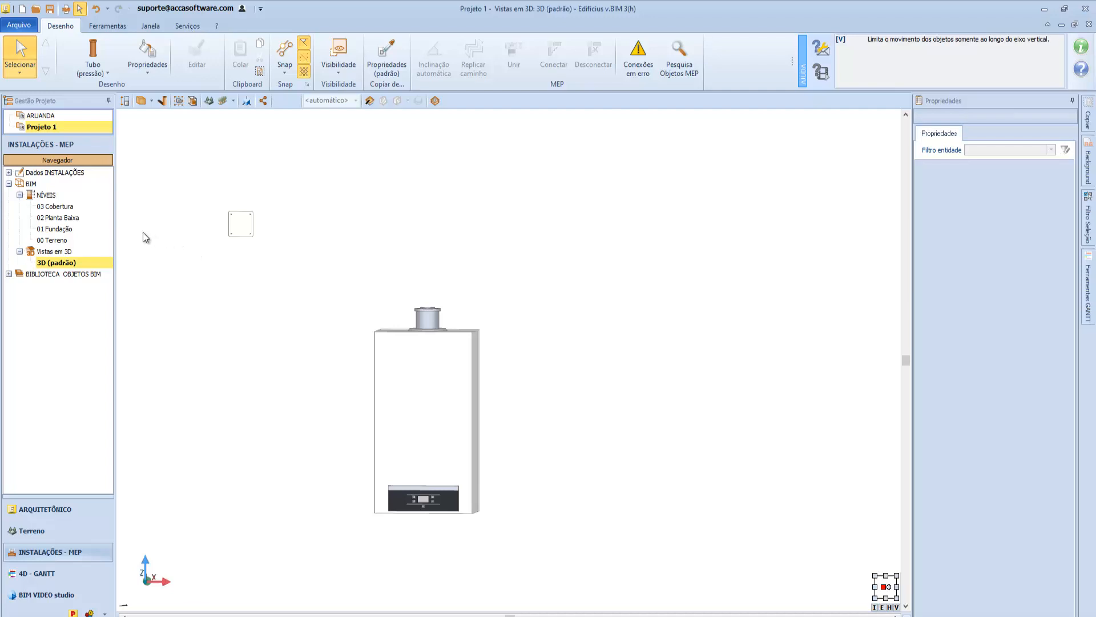
Try to attach a 22x1 copper pressure pipe to the boiler's flue outlet using the size best suited to the connector.
left_click(105, 57)
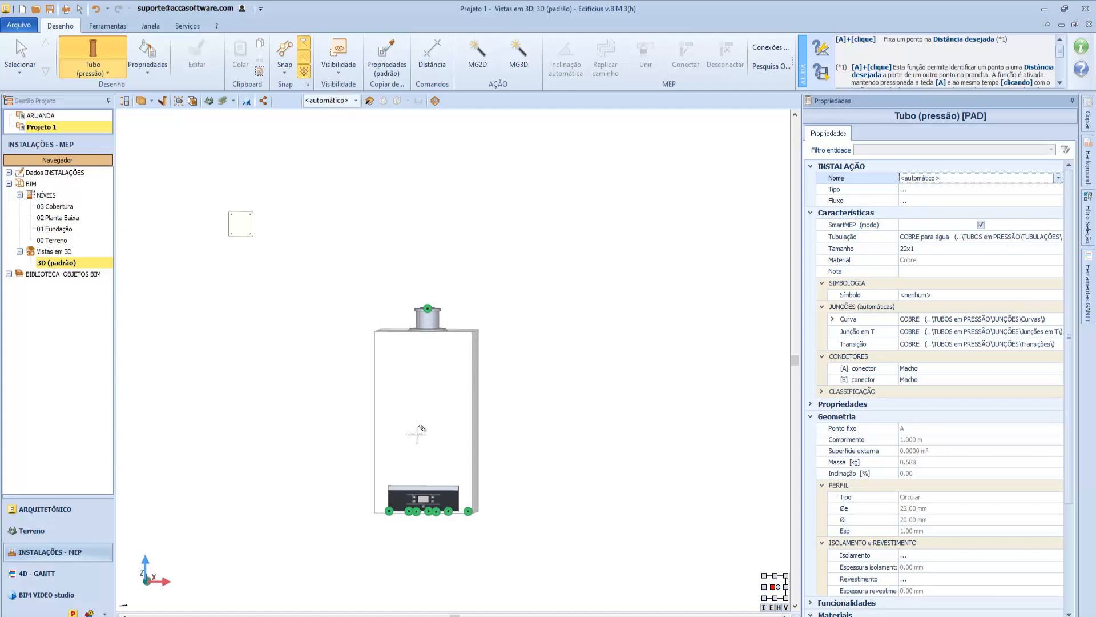
middle_click_drag(416, 434, 447, 306)
scroll(451, 309, "up", 3)
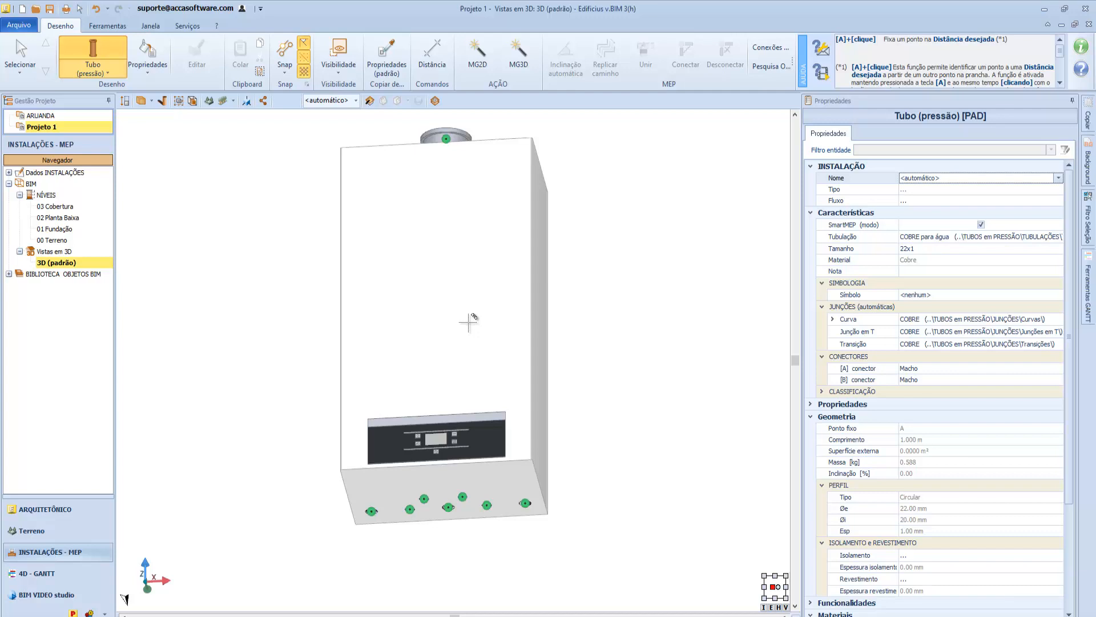
middle_click_drag(485, 221, 496, 454)
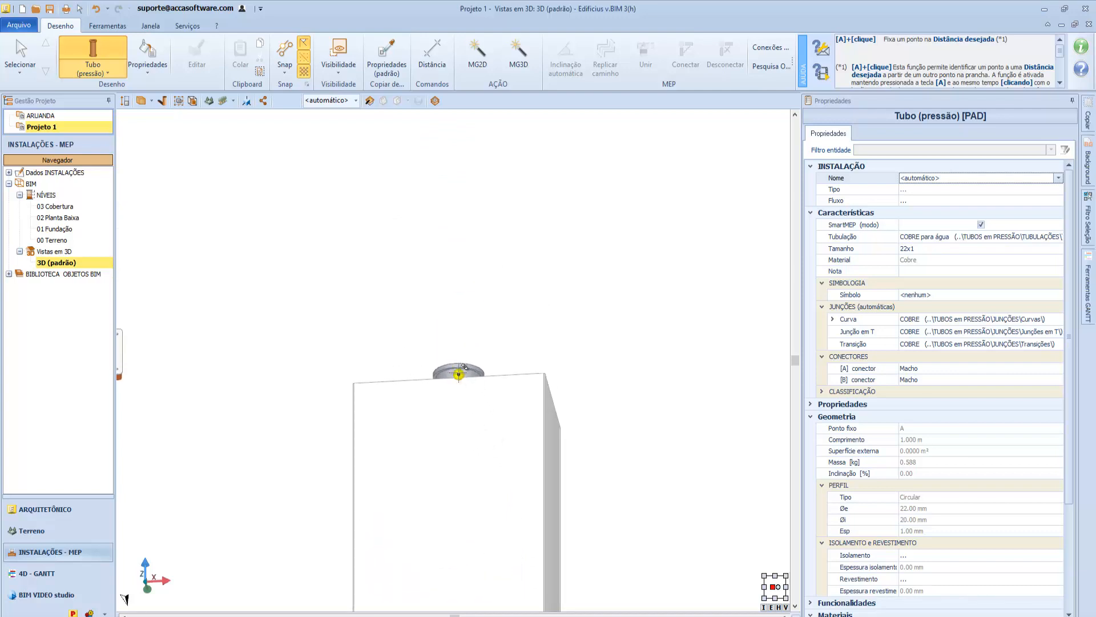
scroll(463, 366, "up", 5)
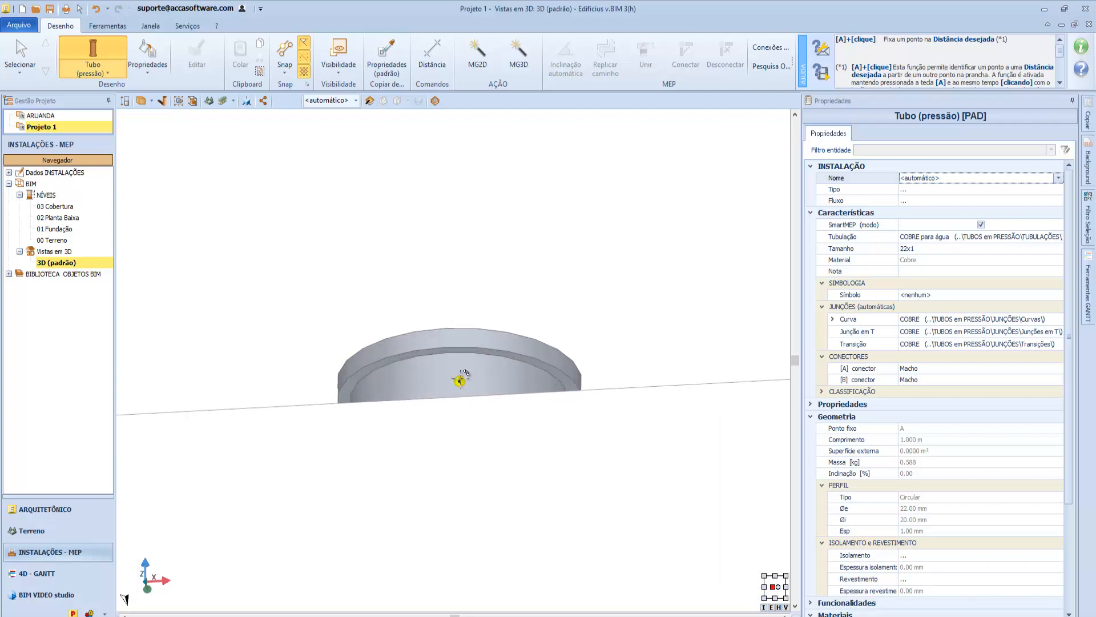
left_click(460, 381)
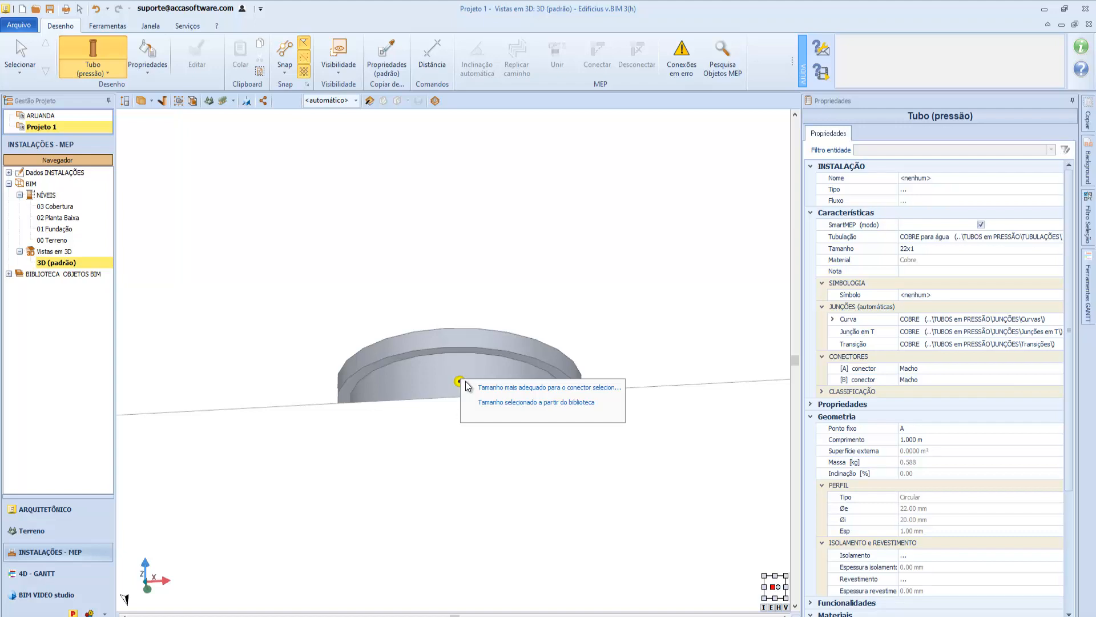
left_click(471, 387)
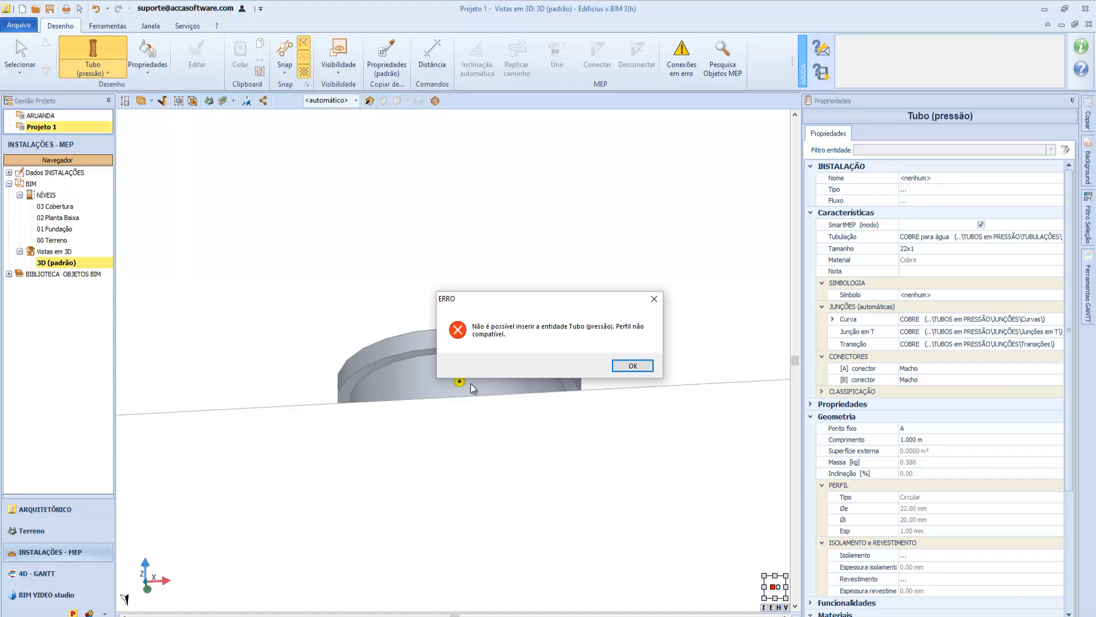
left_click(625, 365)
Set the pressure pipe's piping type to the library's "Duto flexível de AÇO Inox com uma trança externa".
middle_click_drag(502, 366, 498, 451)
scroll(497, 451, "down", 5)
left_click(970, 236)
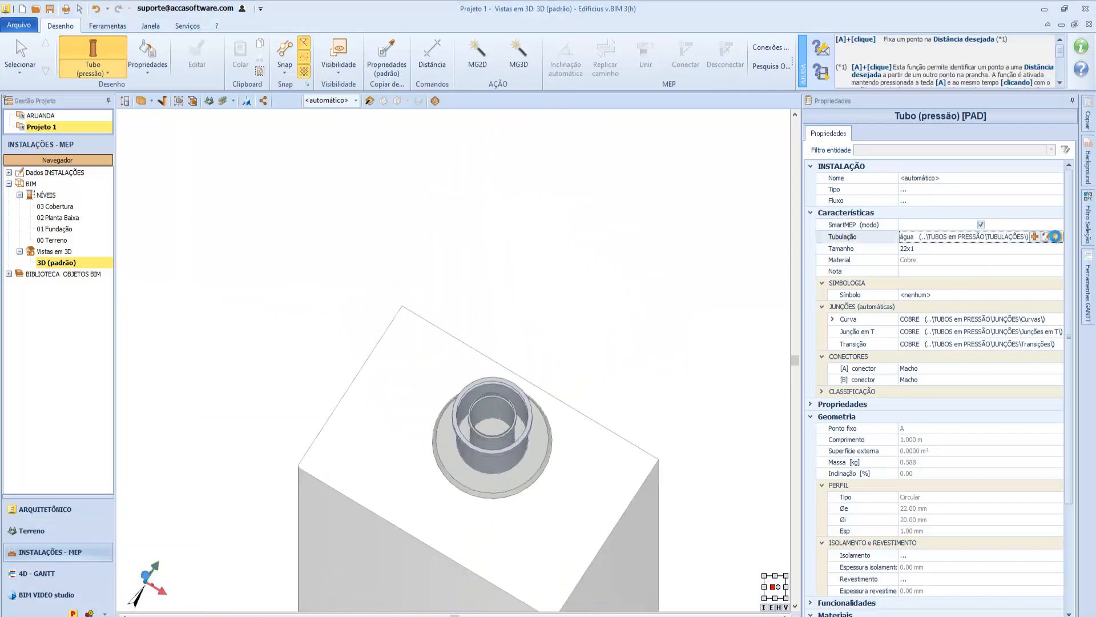
left_click(1057, 236)
left_click_drag(1090, 451, 1088, 330)
left_click(1085, 219)
left_click(1085, 209)
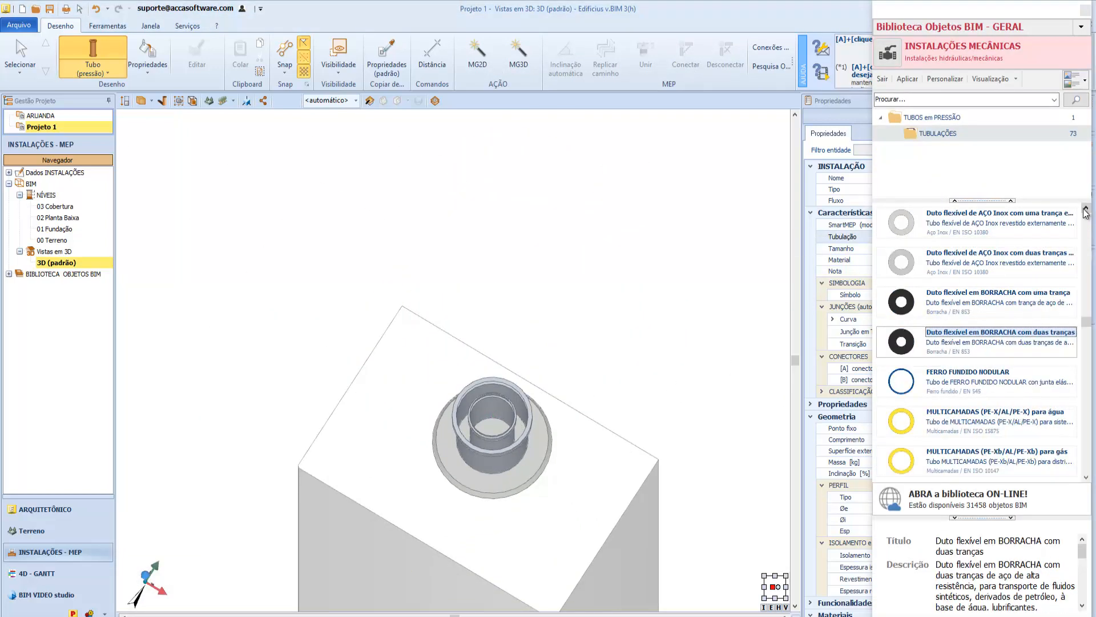
double_click(1014, 251)
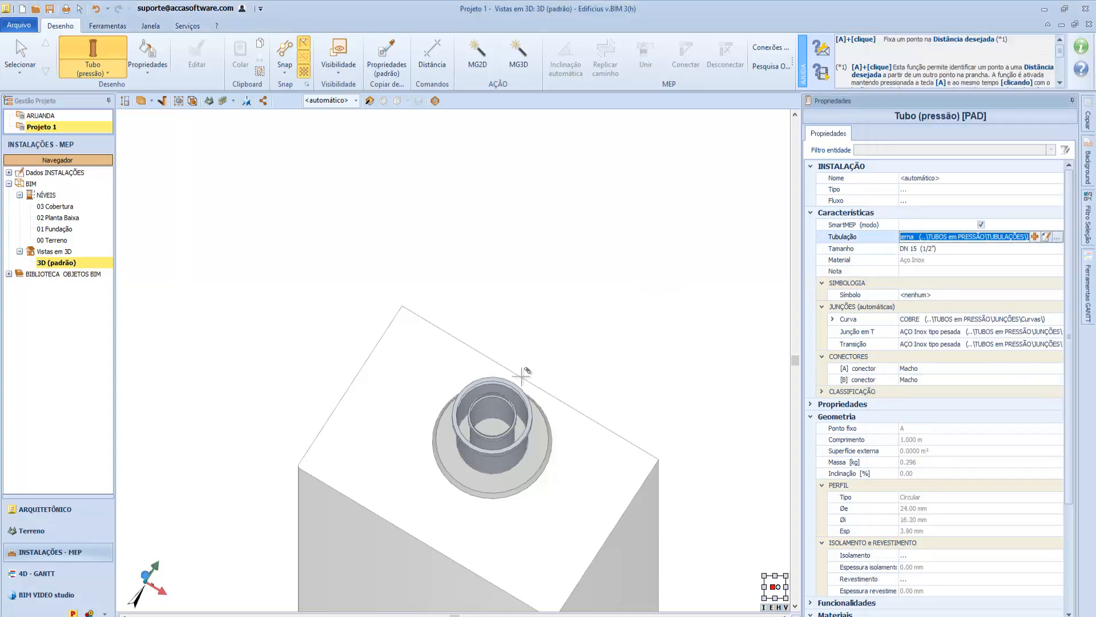
Start the flexible stainless steel pipe at the boiler's flue outlet and extend it upward about 0.39 m.
left_click(505, 420)
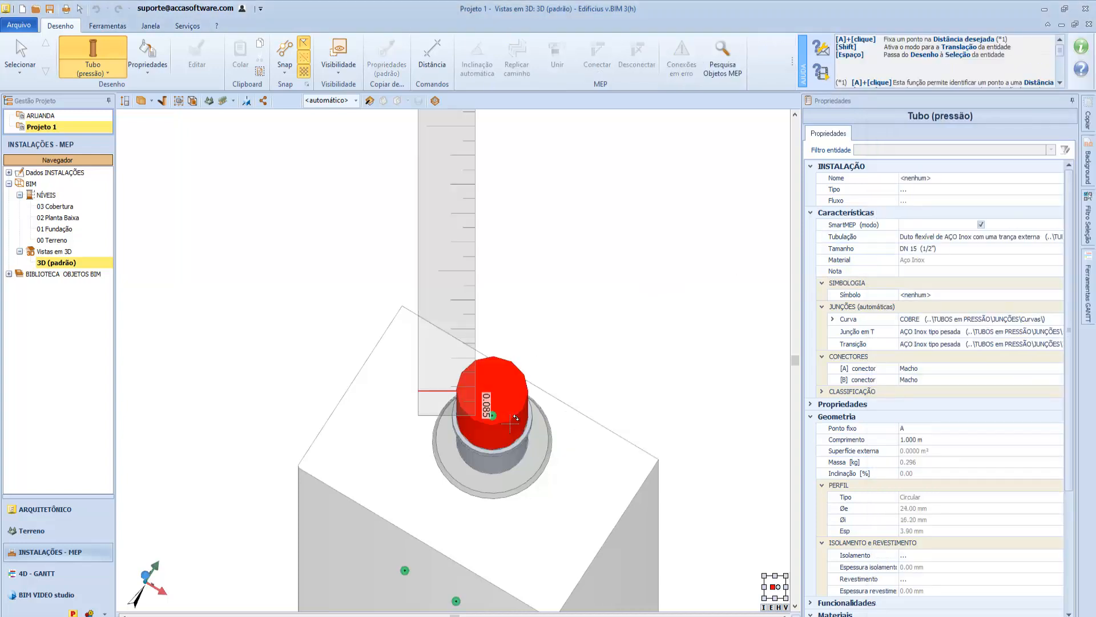
middle_click_drag(510, 423, 496, 362)
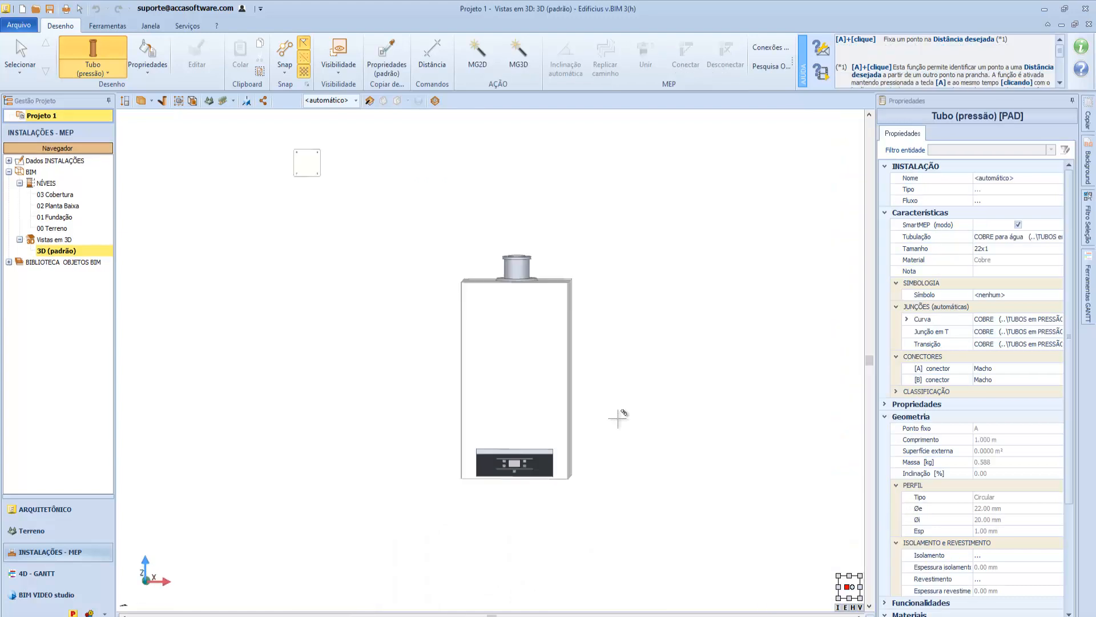
middle_click_drag(619, 417, 614, 384)
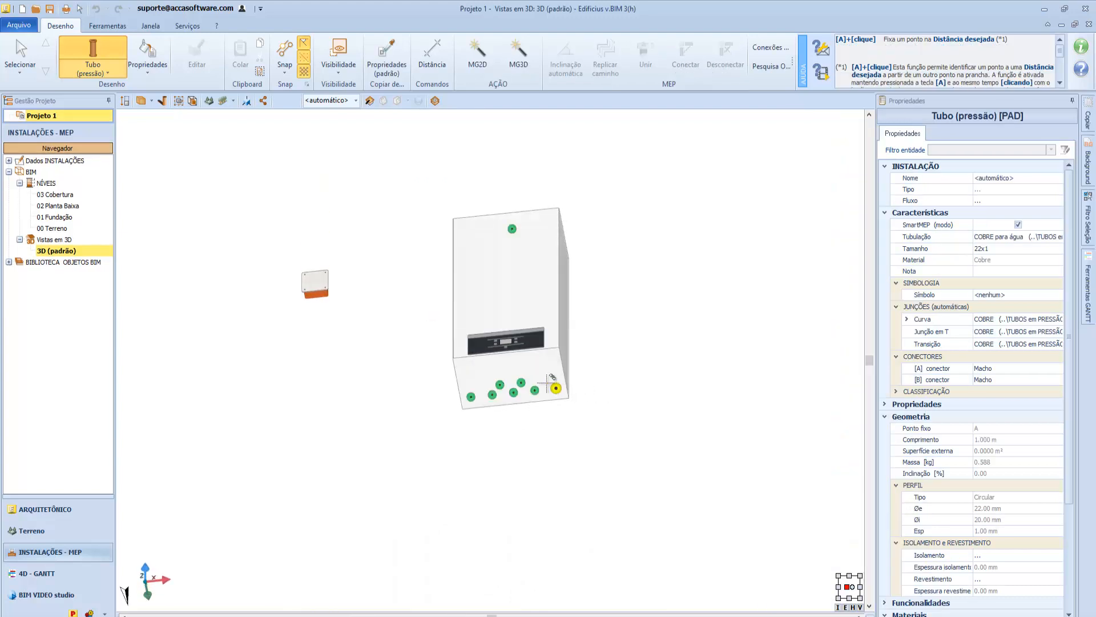
Draw a 22x1 copper pressure pipe about 0.17 m straight down from the outermost connector beside the corner of the boiler's underside.
scroll(553, 376, "up", 6)
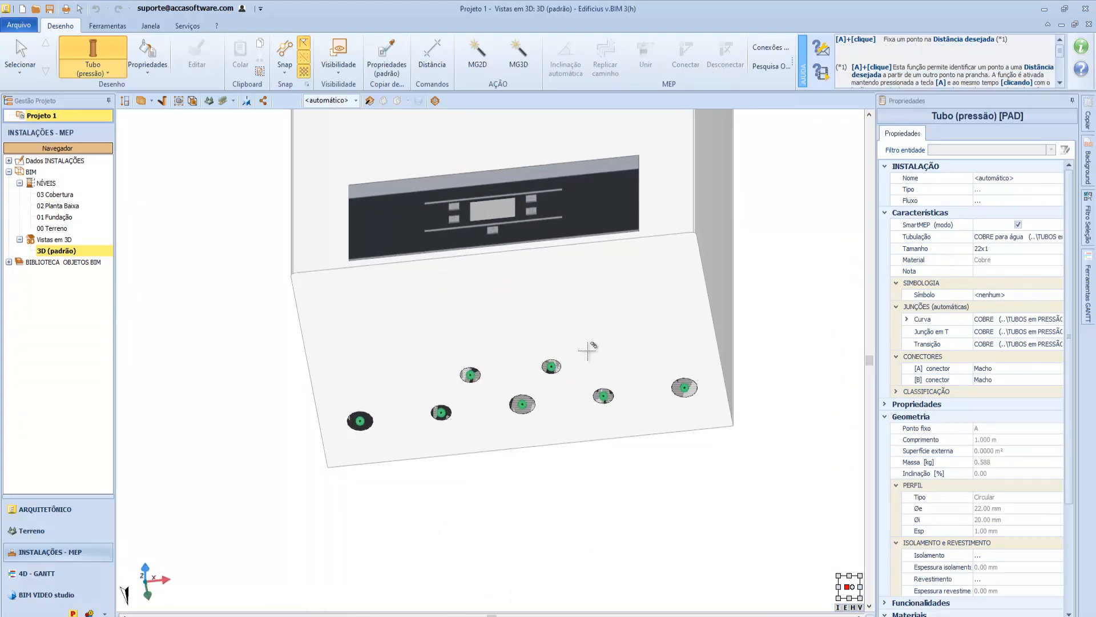
left_click(361, 417)
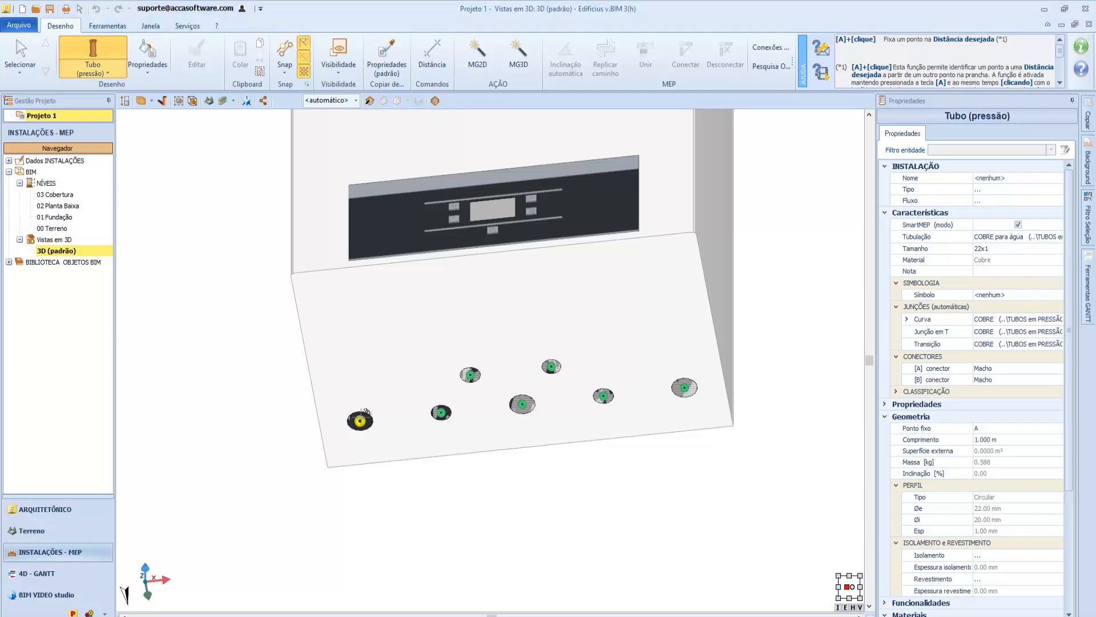
left_click(361, 419)
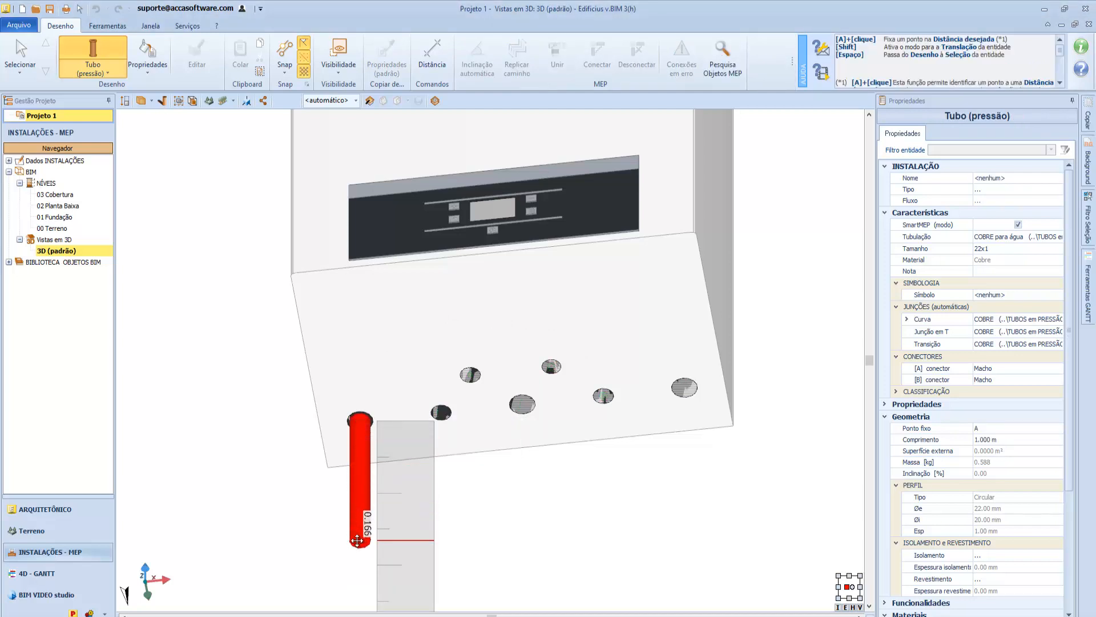
middle_click_drag(357, 541, 382, 456)
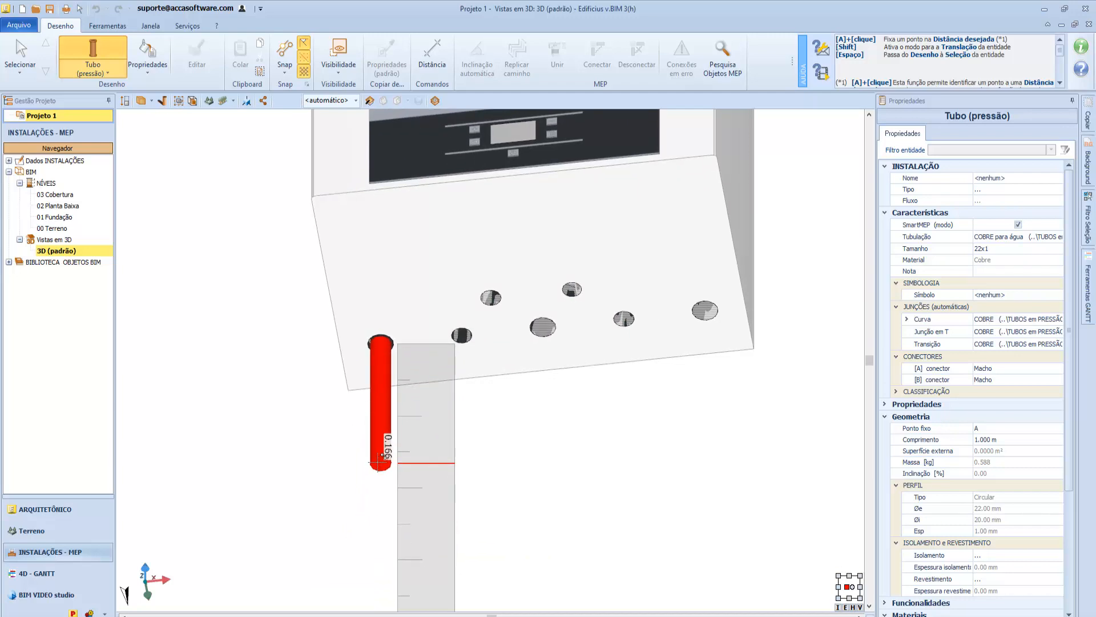
left_click(381, 477)
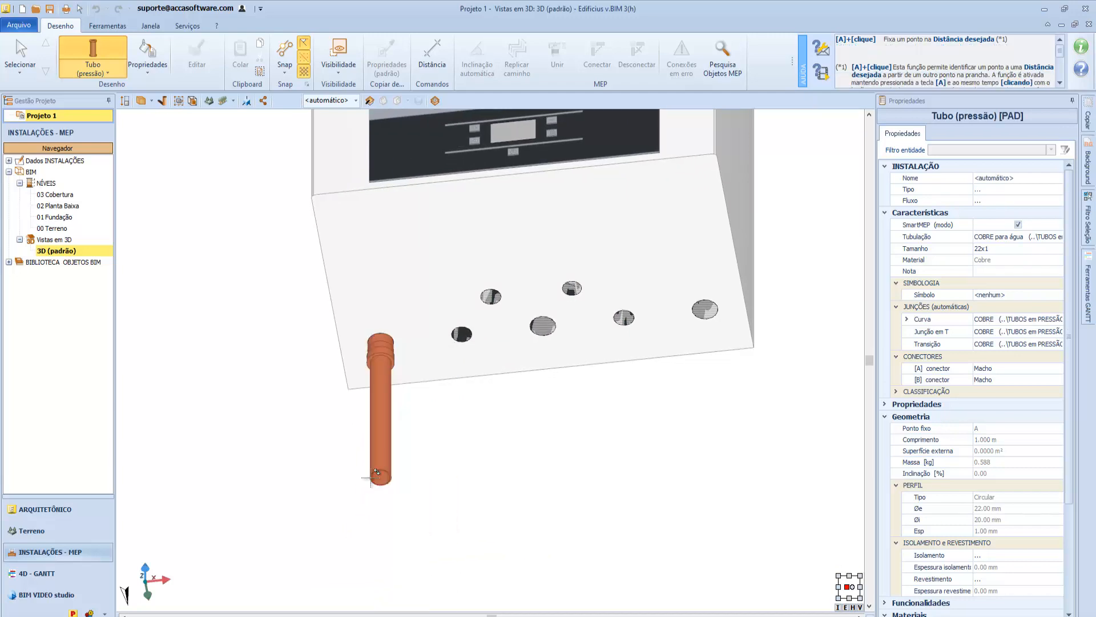
key("Escape")
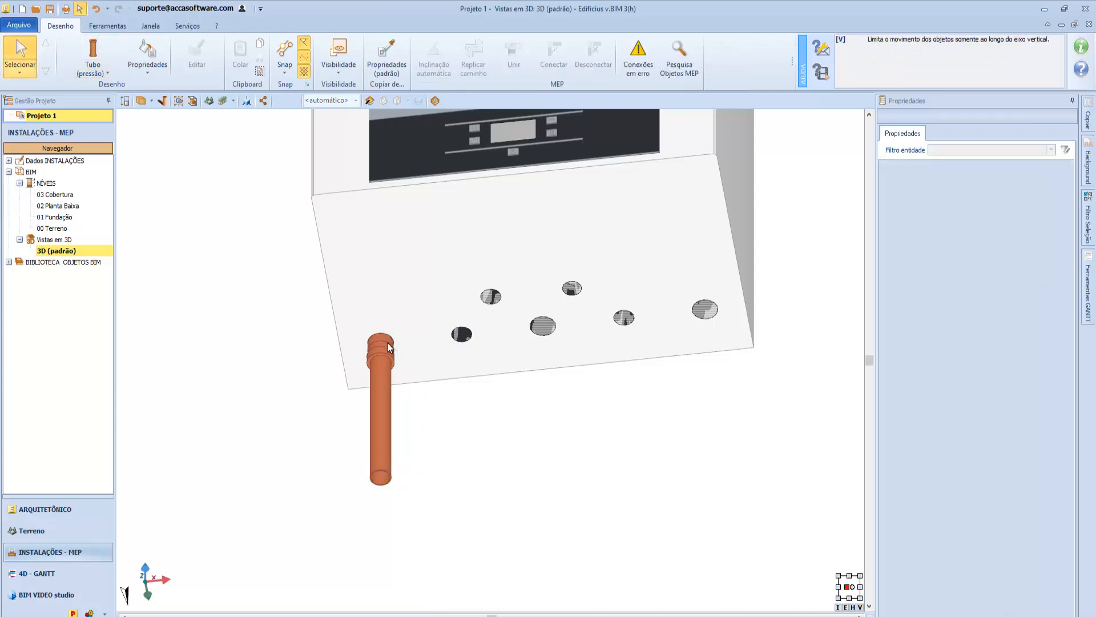
Check the first pipe's transition fitting, and draw a 22x1 copper pressure pipe straight down from the nearest connector in the other row.
left_click(388, 345)
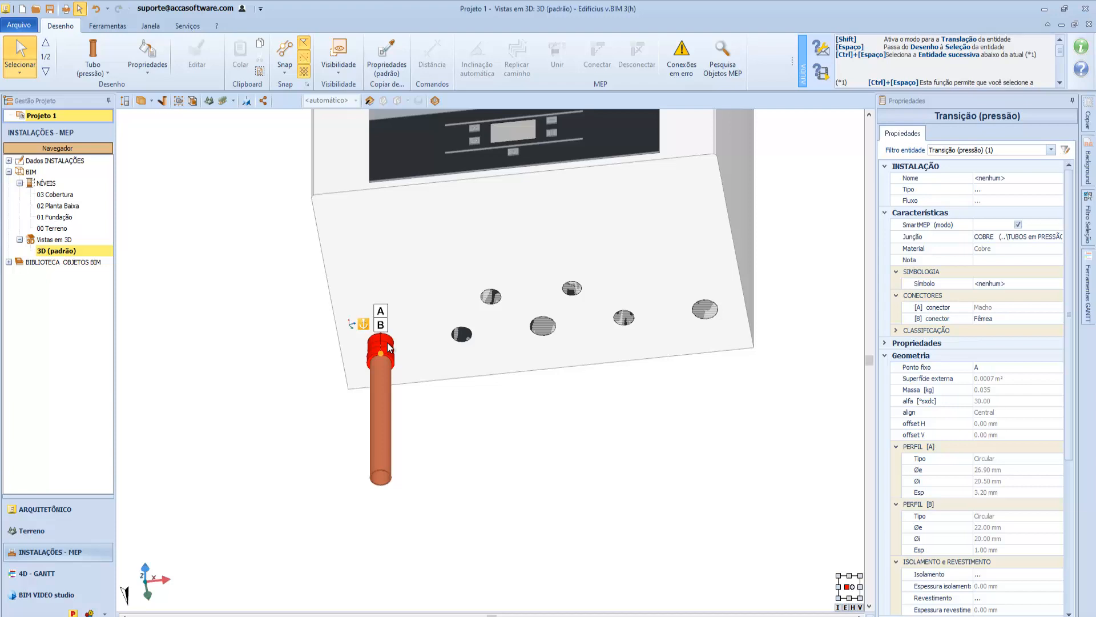
left_click(109, 55)
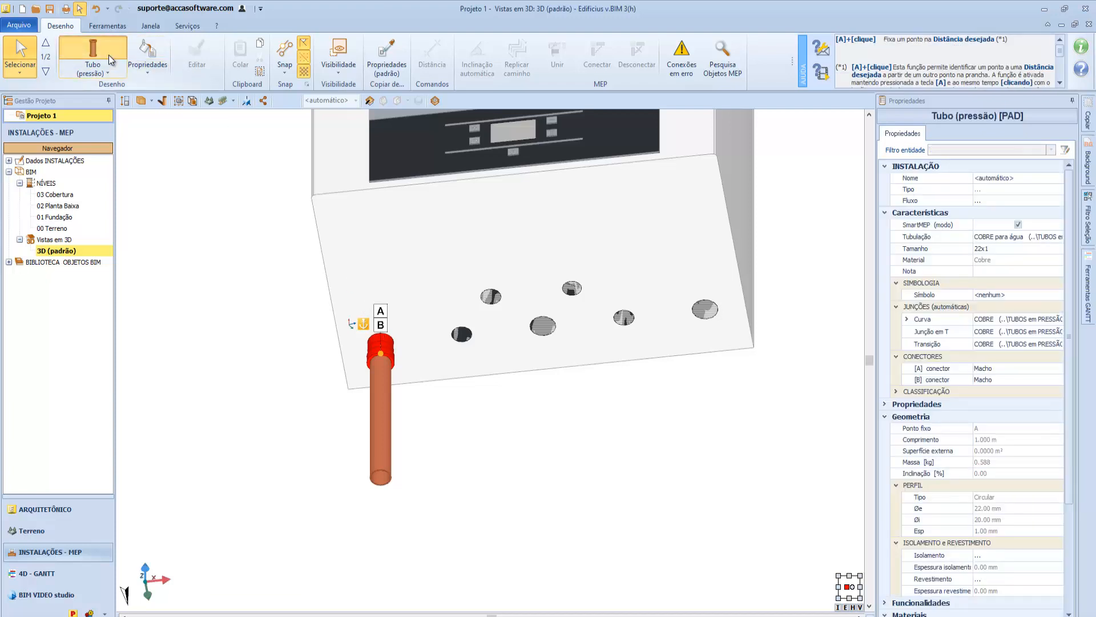
left_click(491, 296)
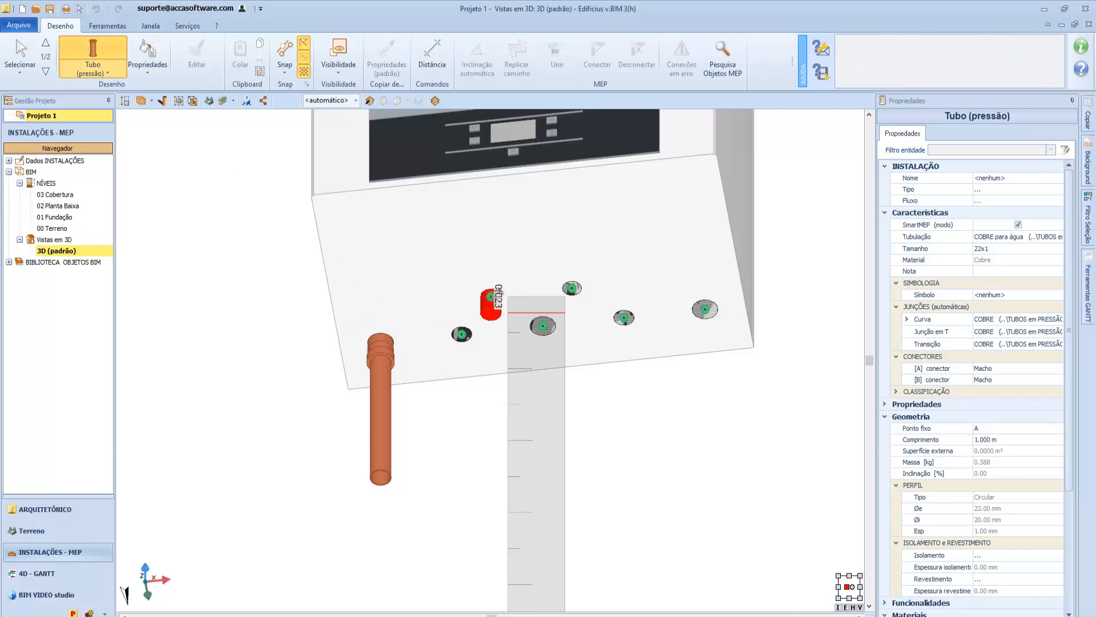
middle_click_drag(490, 313, 490, 309)
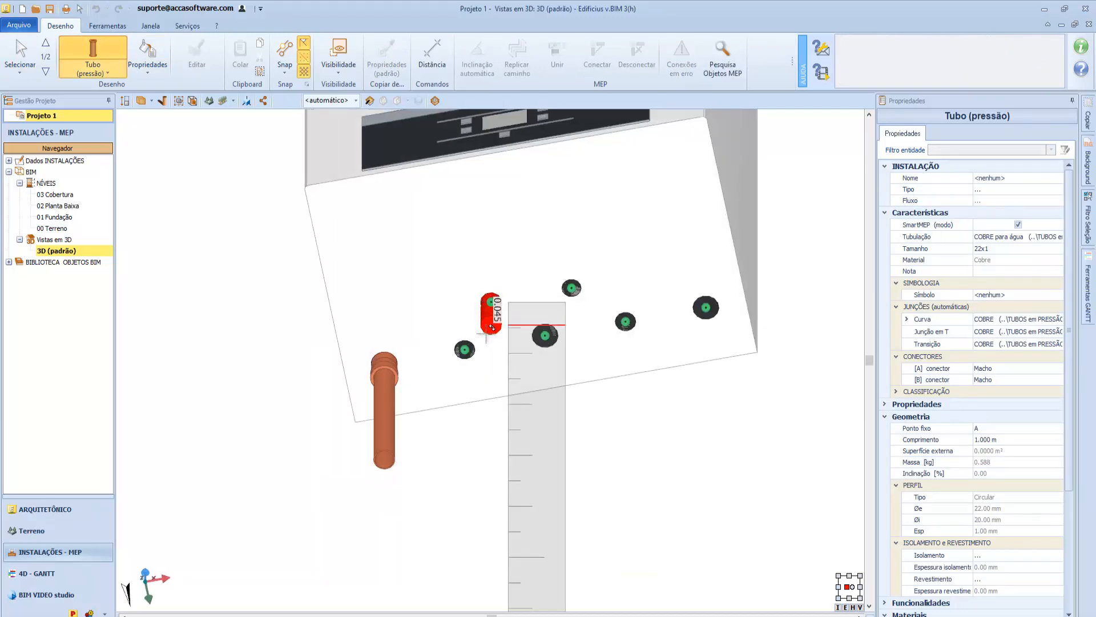
left_click(468, 396)
middle_click_drag(490, 392, 486, 415)
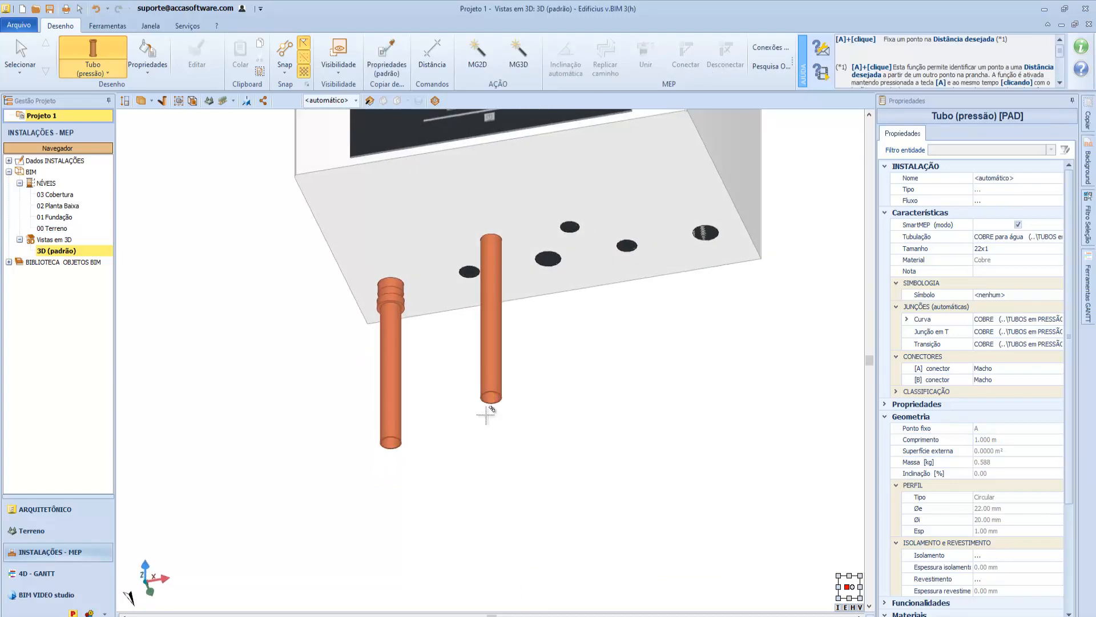
key("Escape")
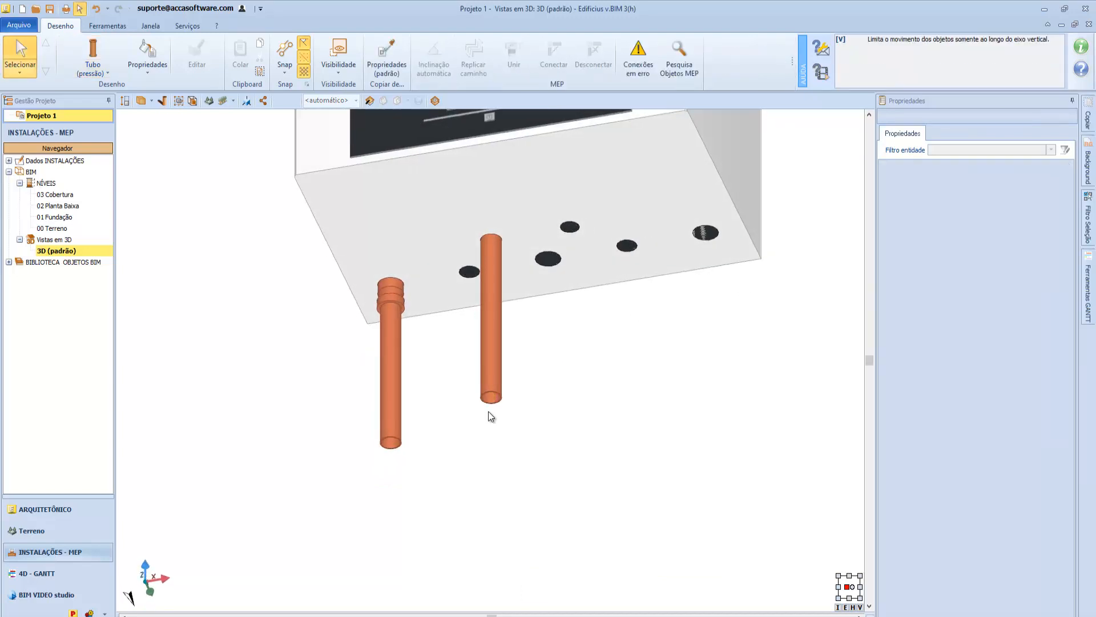
Draw a 22x1 copper pipe about 0.24 m horizontally from the second pipe's lower end, and select the elbow joining them.
left_click(98, 57)
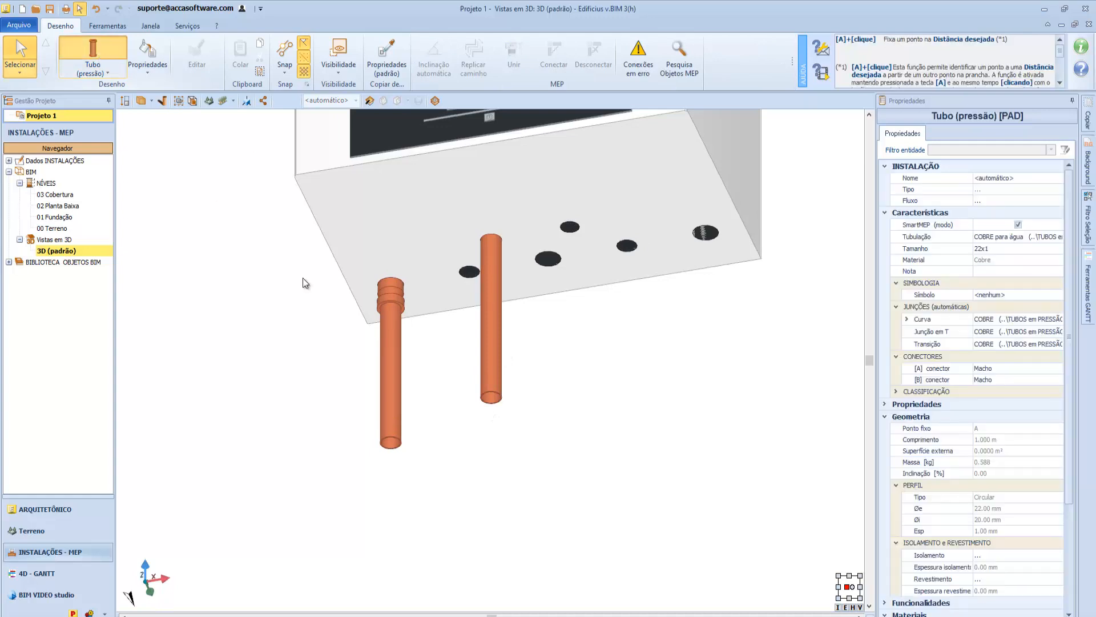
left_click(501, 392)
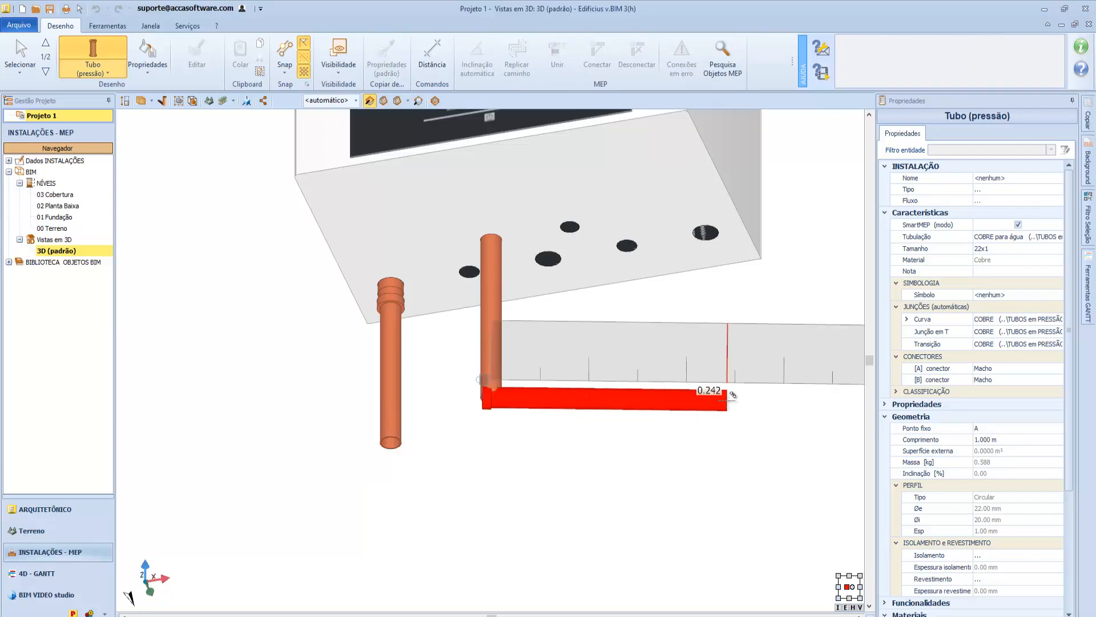
left_click(729, 398)
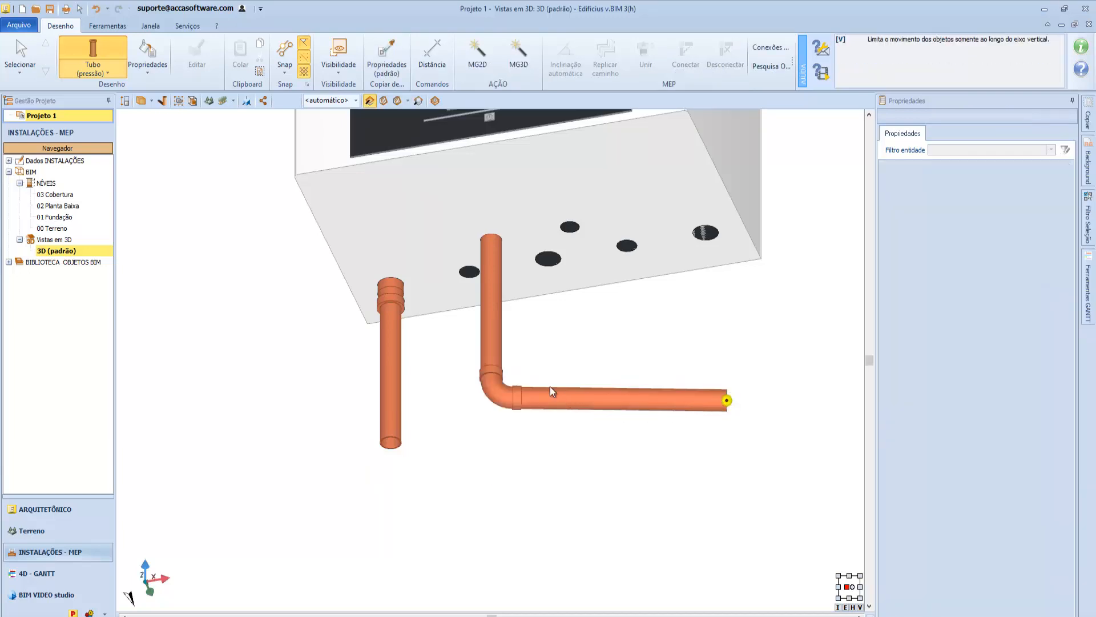
key("Escape")
left_click(508, 384)
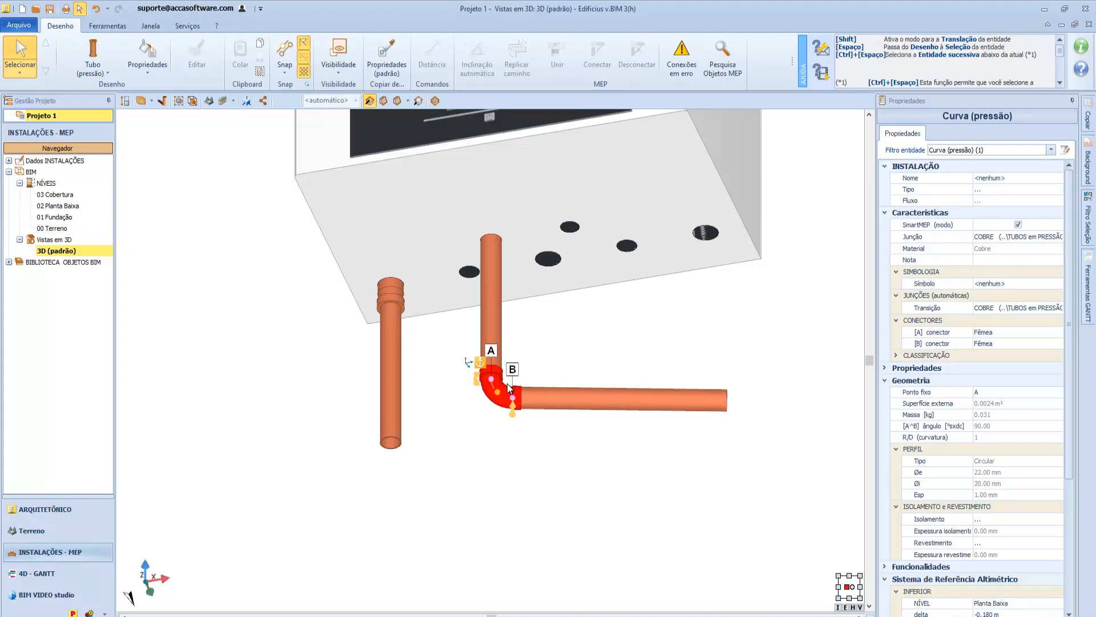
Start a 22x1 copper pressure pipe at the open lower end of the first vertical pipe.
left_click(114, 54)
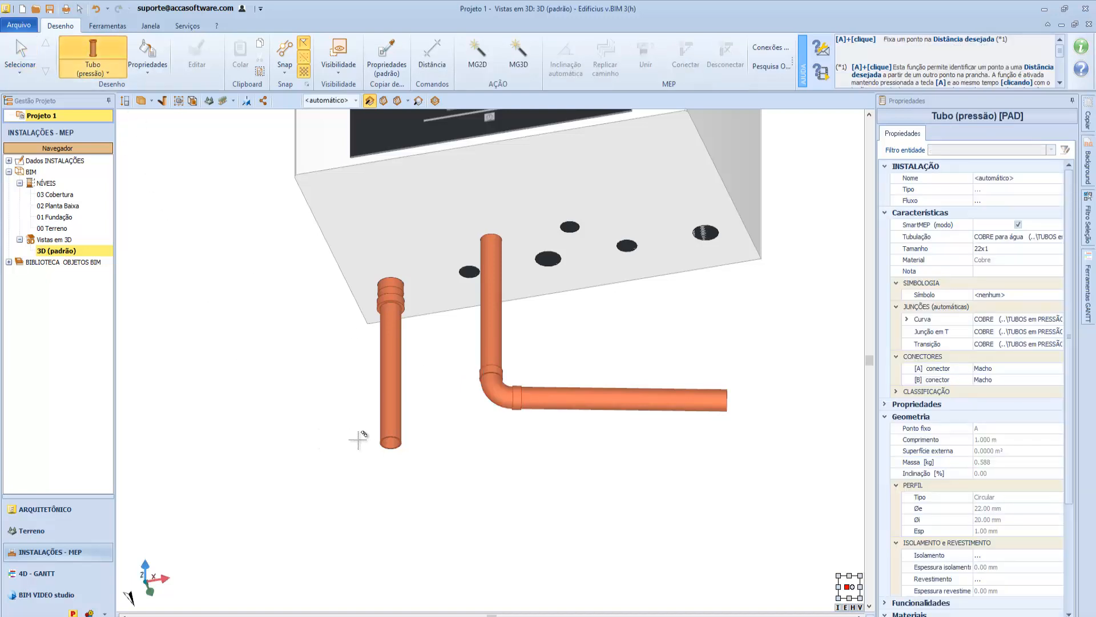
scroll(393, 436, "up", 3)
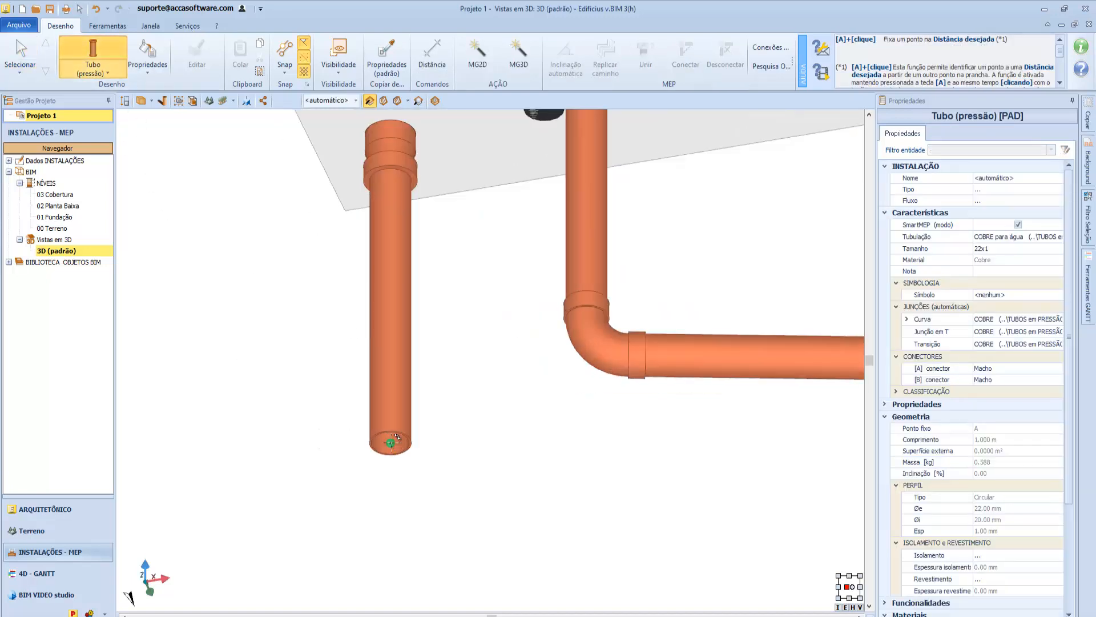
middle_click_drag(390, 441, 393, 433)
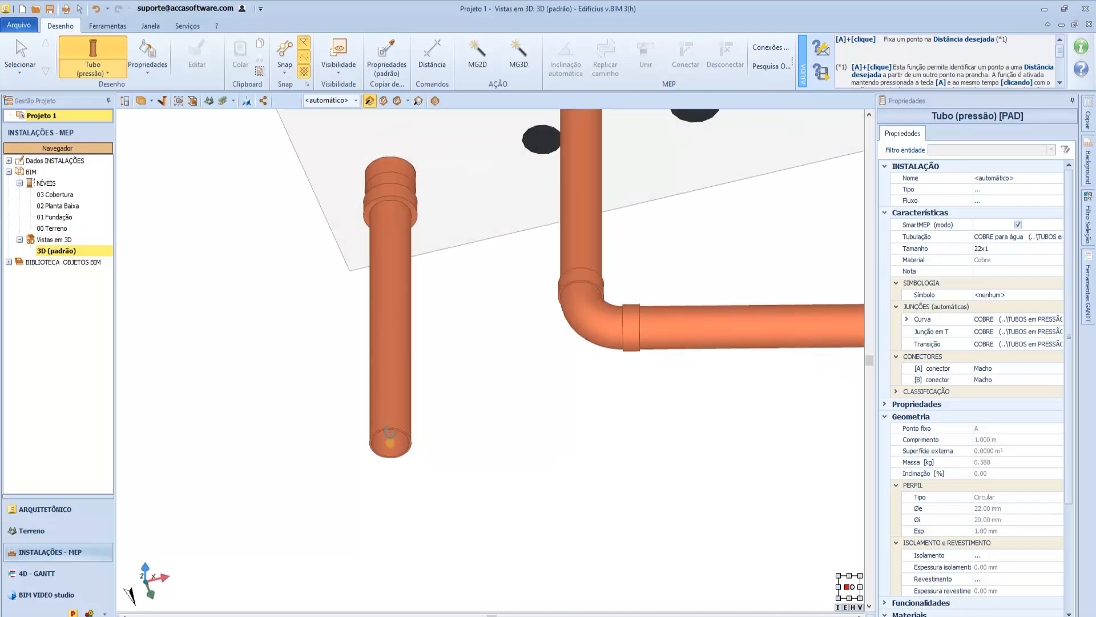
left_click(393, 437)
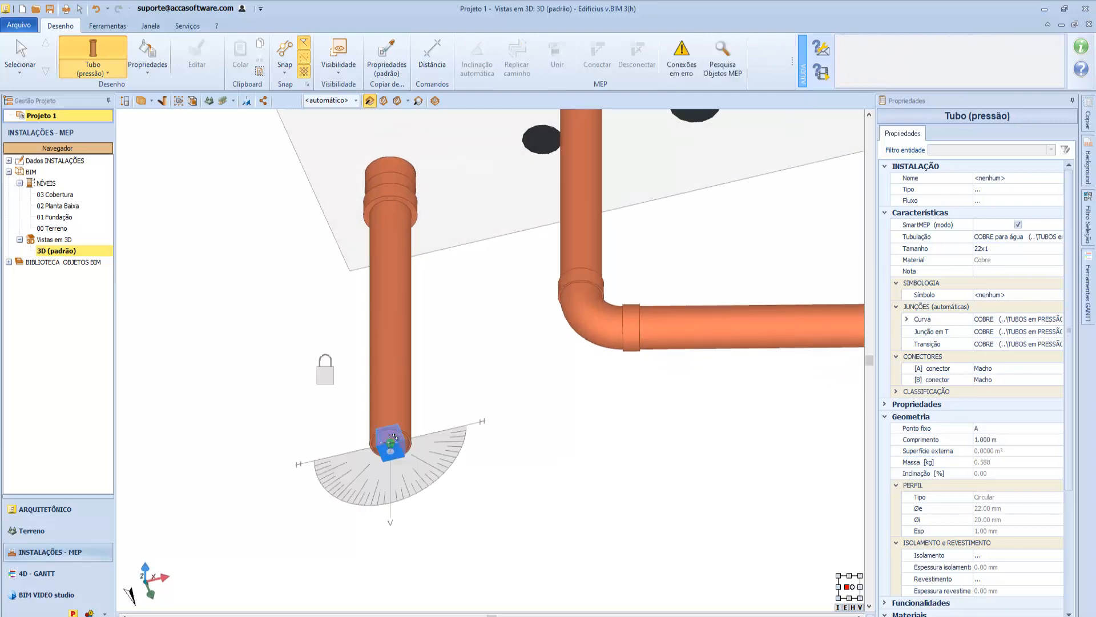